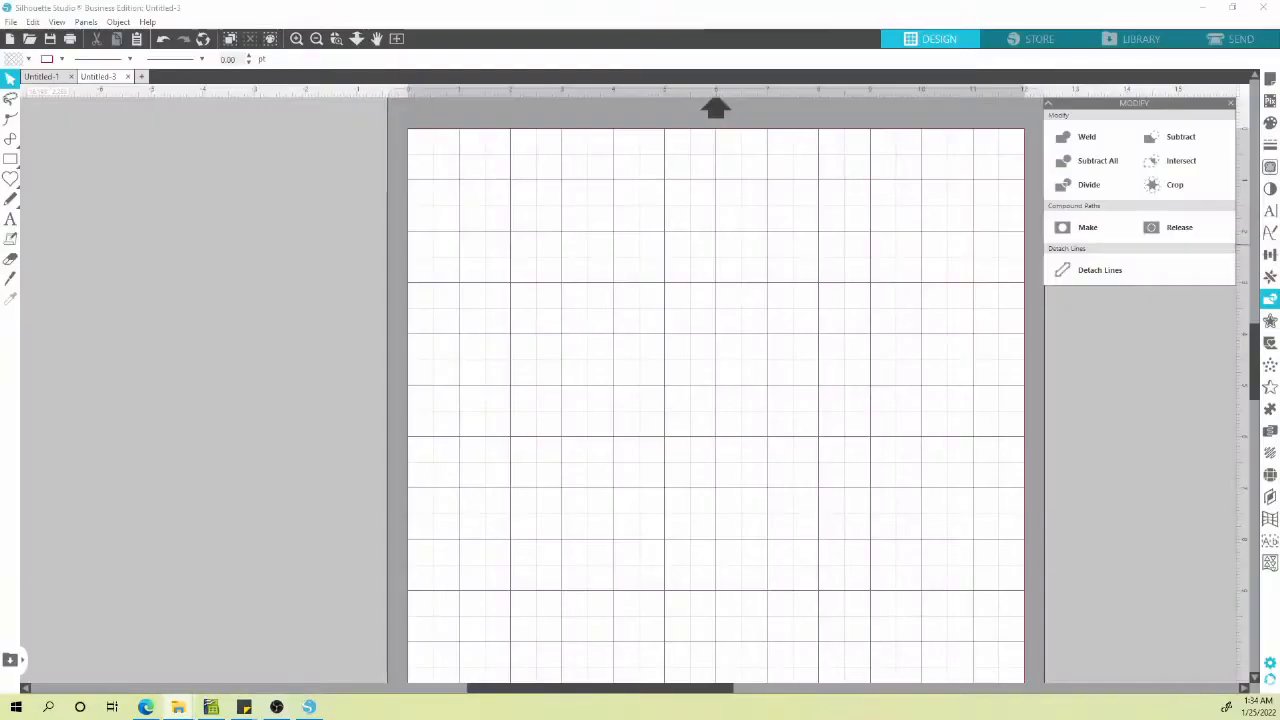
Place the Totoro image beside the mat and select nearly the whole image as the trace area.
{"action": "left_click_drag", "start_coordinate": [1279, 540], "coordinate": [244, 461]}
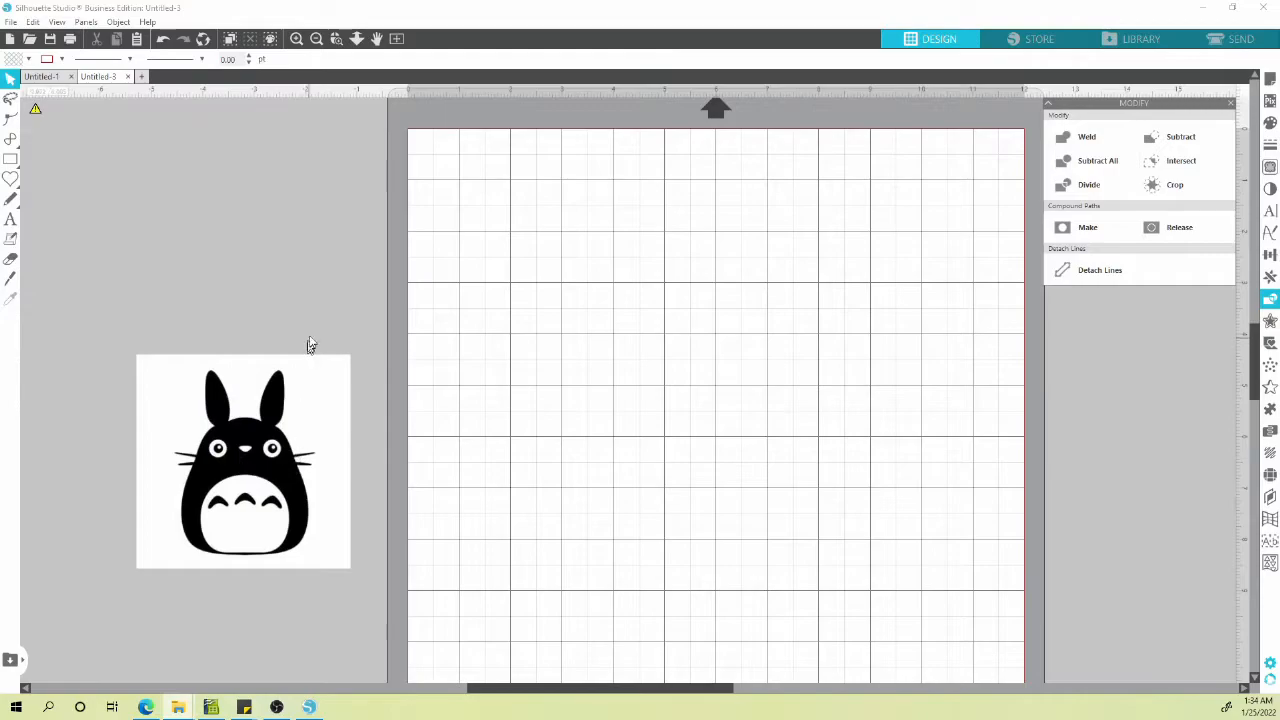
{"action": "mouse_move", "coordinate": [314, 412]}
{"action": "left_mouse_down"}
{"action": "mouse_move", "coordinate": [298, 376]}
{"action": "mouse_move", "coordinate": [326, 440]}
{"action": "mouse_move", "coordinate": [317, 400]}
{"action": "mouse_move", "coordinate": [317, 430]}
{"action": "mouse_move", "coordinate": [312, 410]}
{"action": "left_mouse_up"}
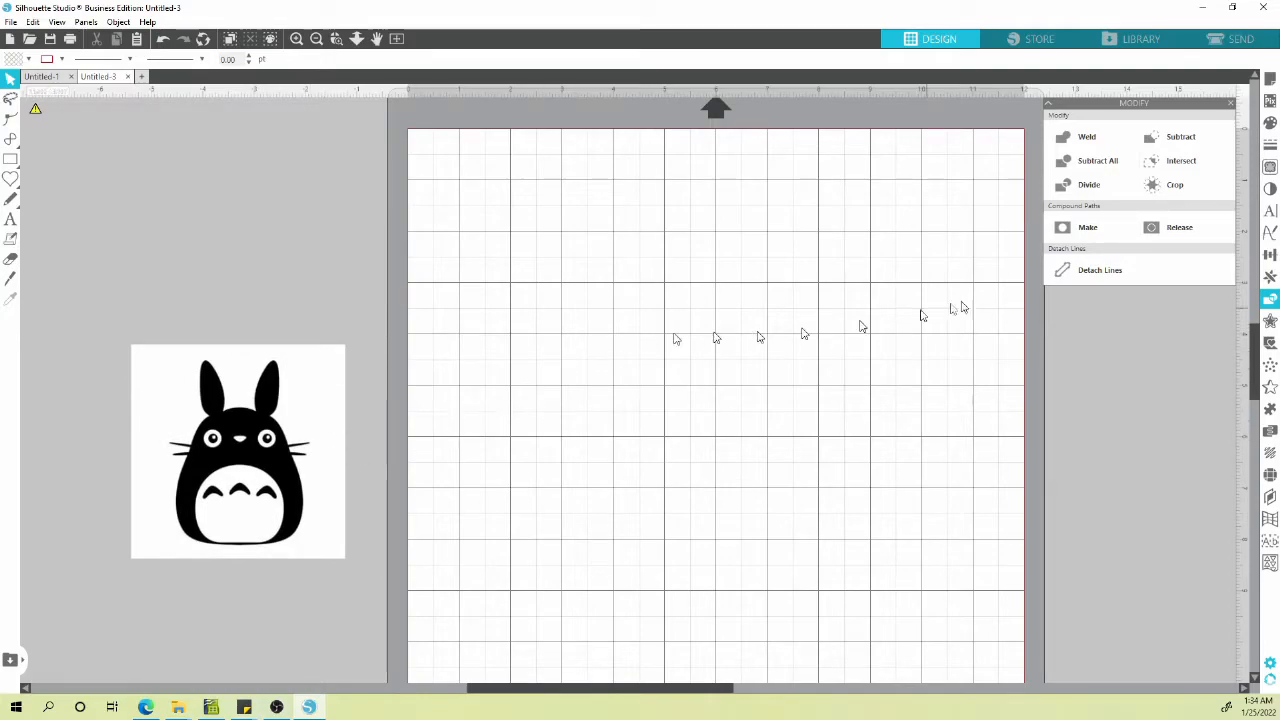
{"action": "left_click", "coordinate": [1268, 167]}
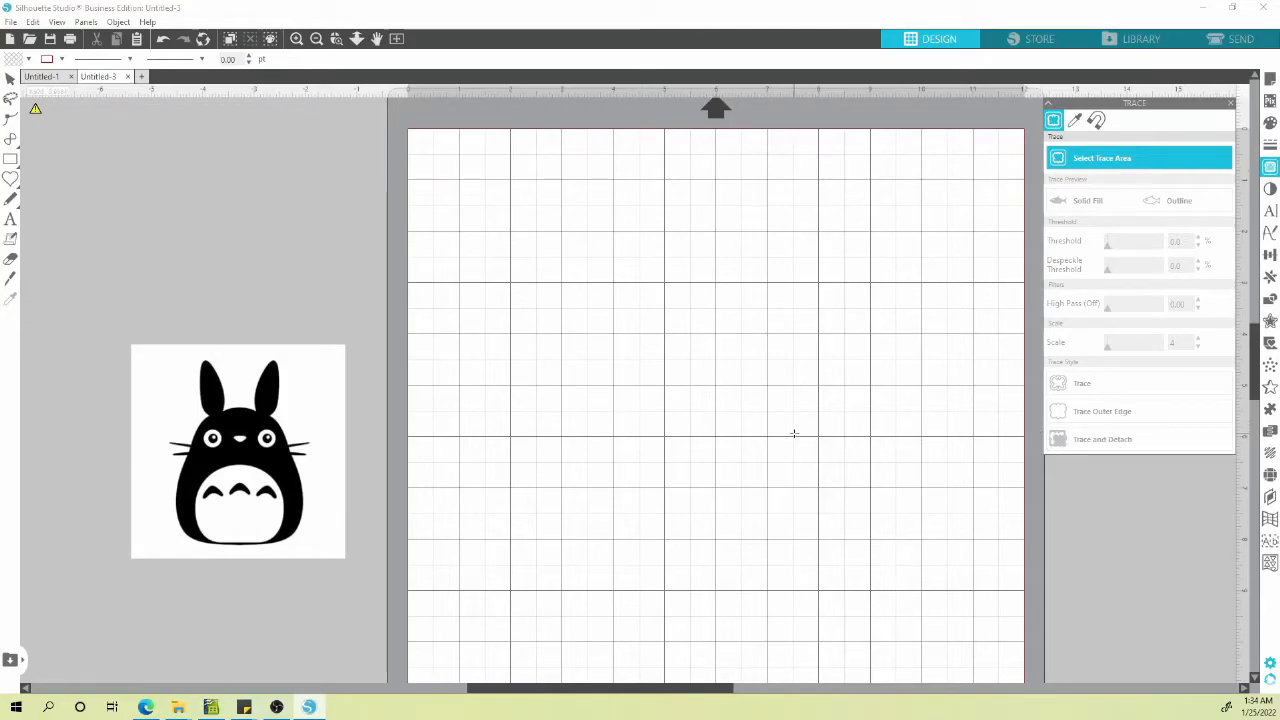
{"action": "mouse_move", "coordinate": [142, 351]}
{"action": "left_mouse_down"}
{"action": "mouse_move", "coordinate": [214, 365]}
{"action": "mouse_move", "coordinate": [325, 423]}
{"action": "mouse_move", "coordinate": [334, 561]}
{"action": "left_mouse_up"}
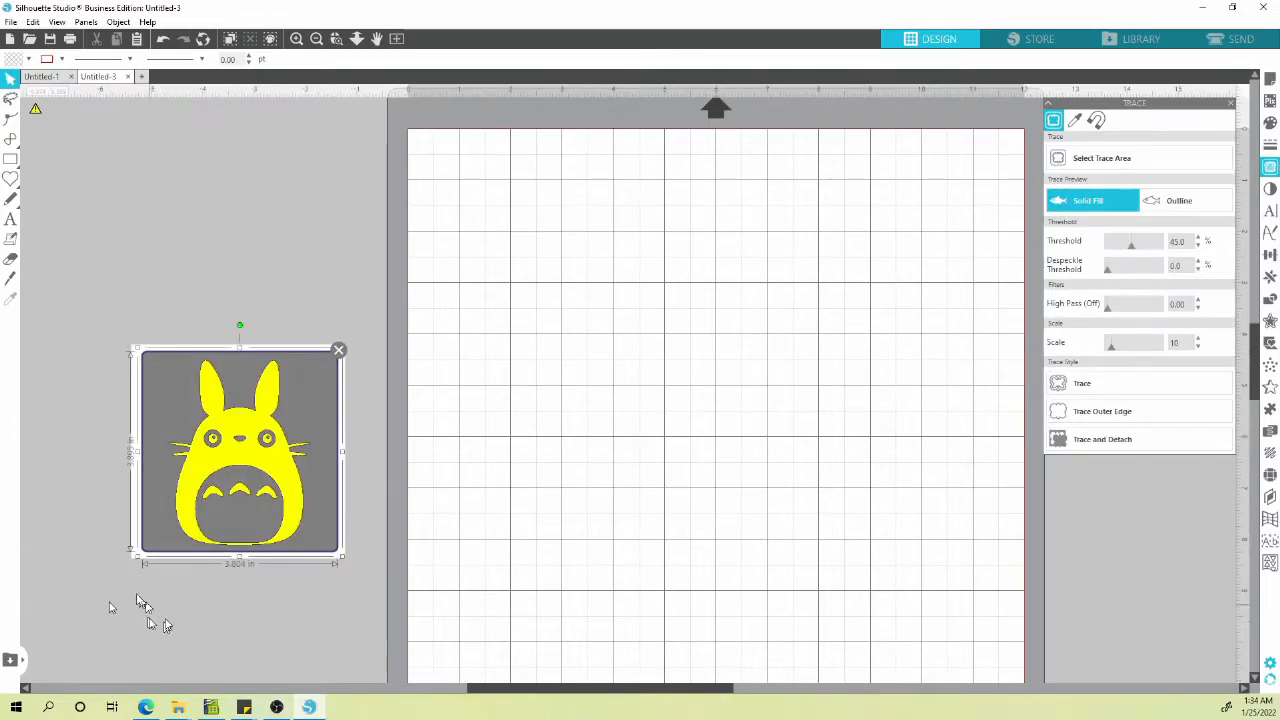
Trace the Totoro figure with the threshold set to 70% and the scale set to 4.
{"action": "scroll", "coordinate": [123, 584], "scroll_direction": "up", "scroll_amount": 3}
{"action": "scroll", "coordinate": [123, 584], "scroll_direction": "up", "scroll_amount": 2}
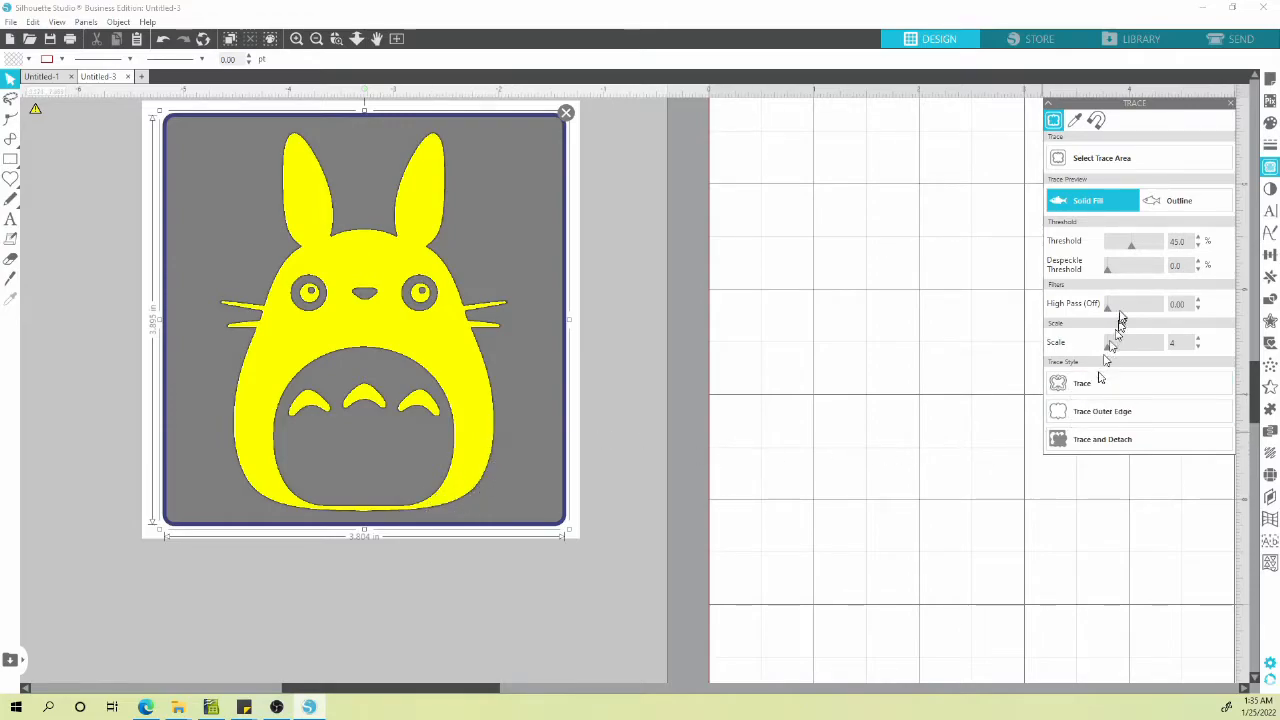
{"action": "left_click_drag", "start_coordinate": [1136, 249], "coordinate": [1149, 253]}
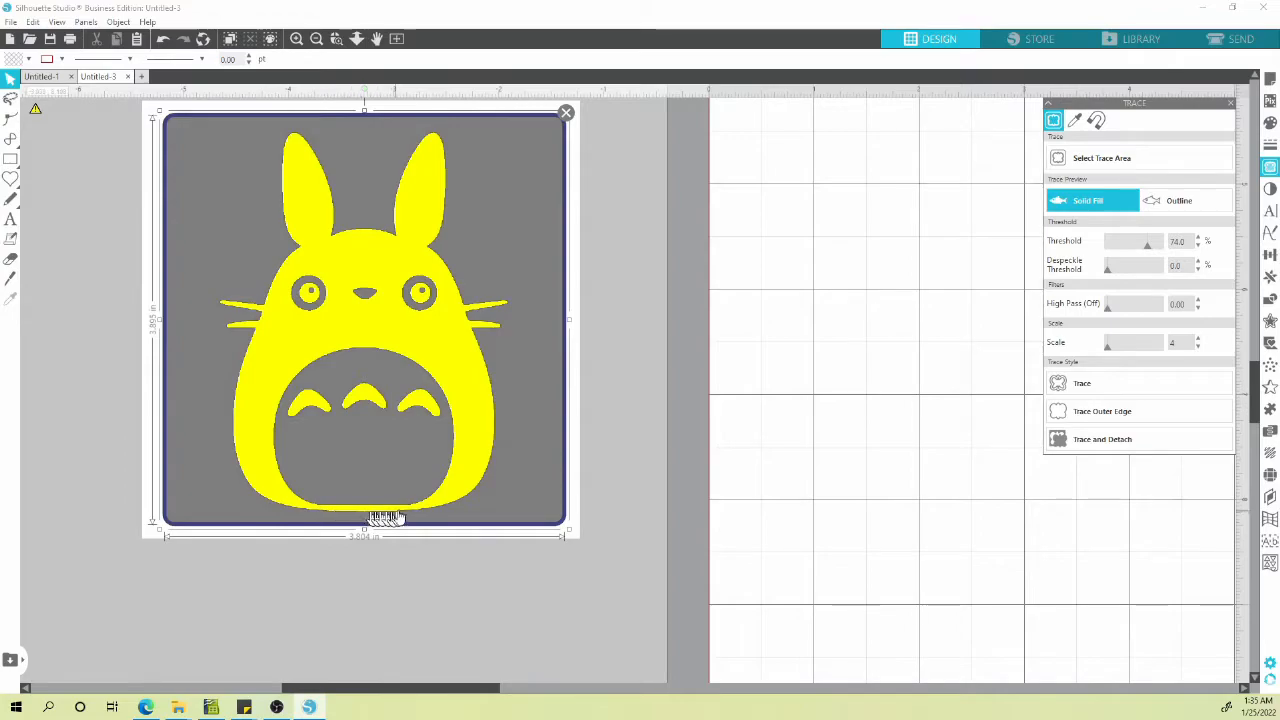
{"action": "left_click", "coordinate": [1198, 247]}
{"action": "left_click", "coordinate": [1199, 248]}
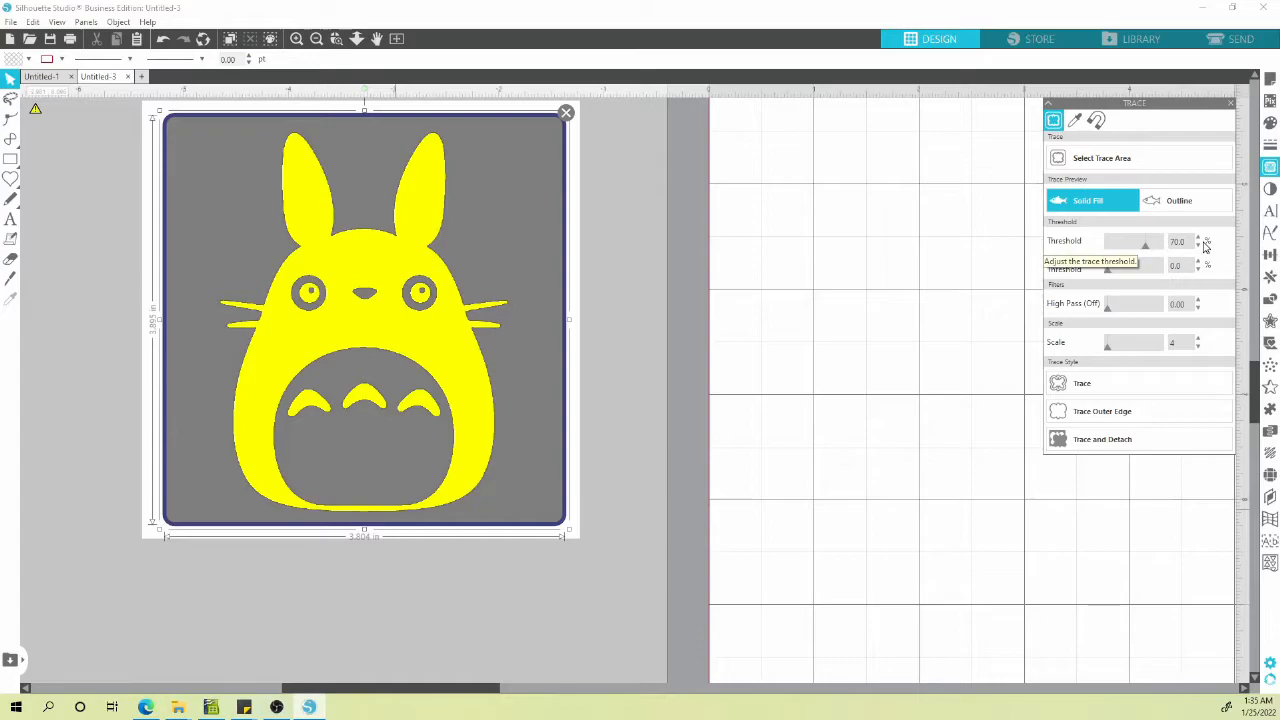
{"action": "left_click", "coordinate": [1077, 383]}
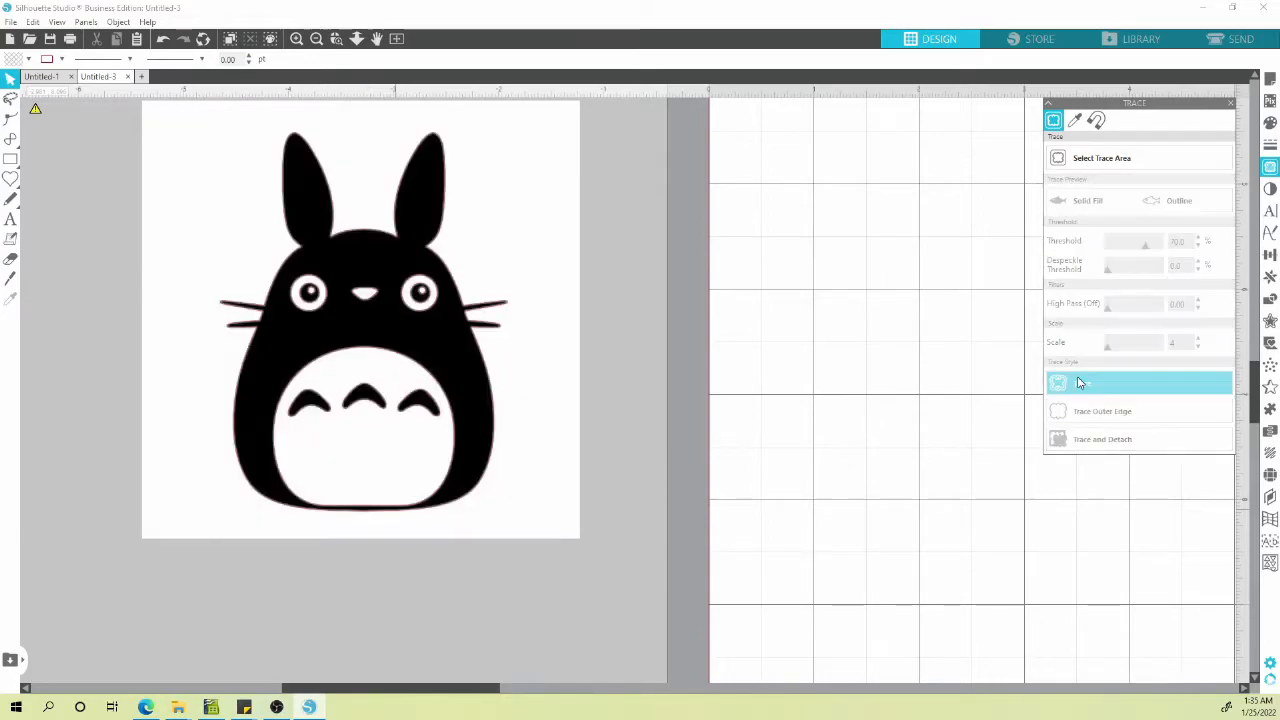
Move the original Totoro image off the traced outline and delete it.
{"action": "mouse_move", "coordinate": [572, 385]}
{"action": "left_mouse_down"}
{"action": "mouse_move", "coordinate": [580, 480]}
{"action": "mouse_move", "coordinate": [560, 514]}
{"action": "mouse_move", "coordinate": [578, 545]}
{"action": "left_mouse_up"}
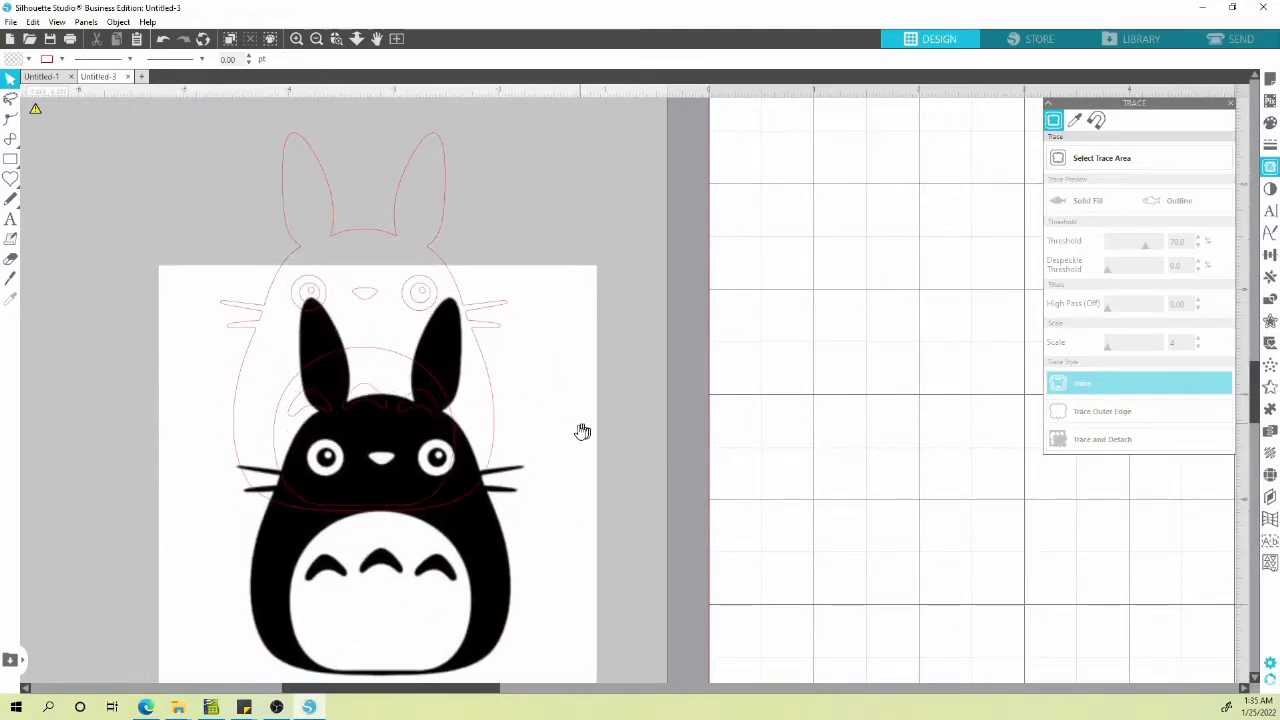
{"action": "left_click", "coordinate": [560, 474]}
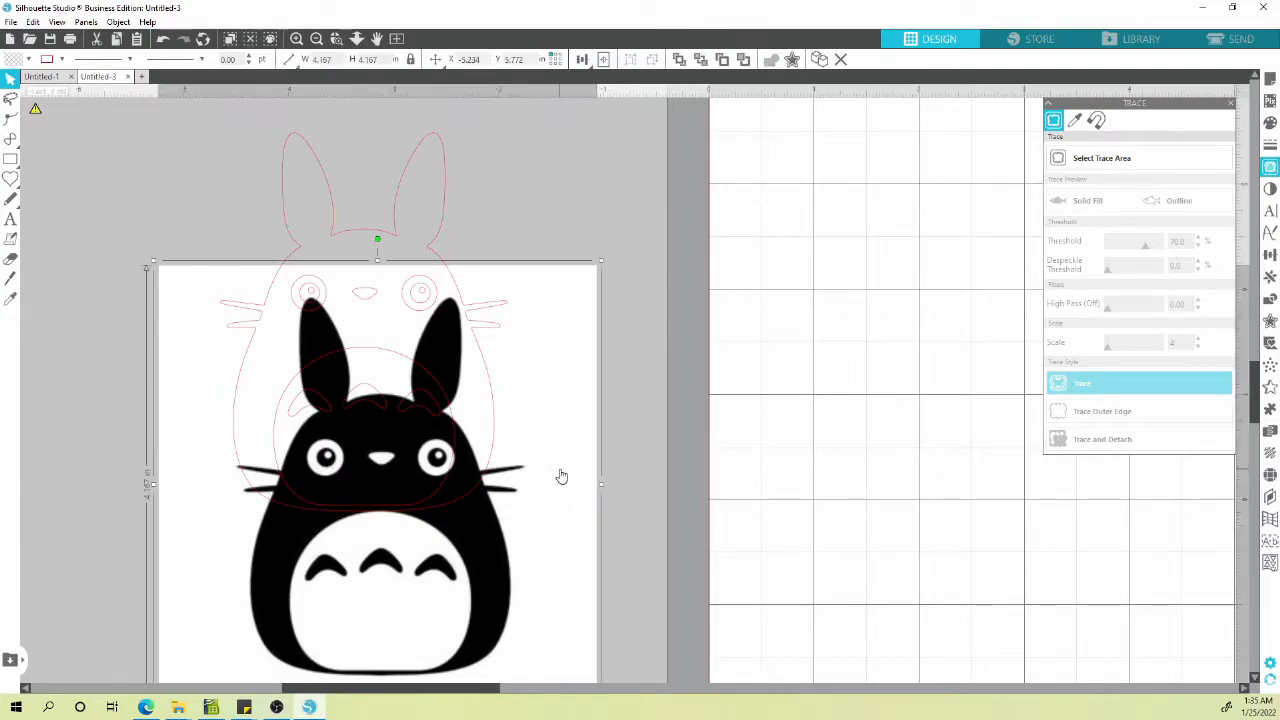
{"action": "key", "text": "Delete"}
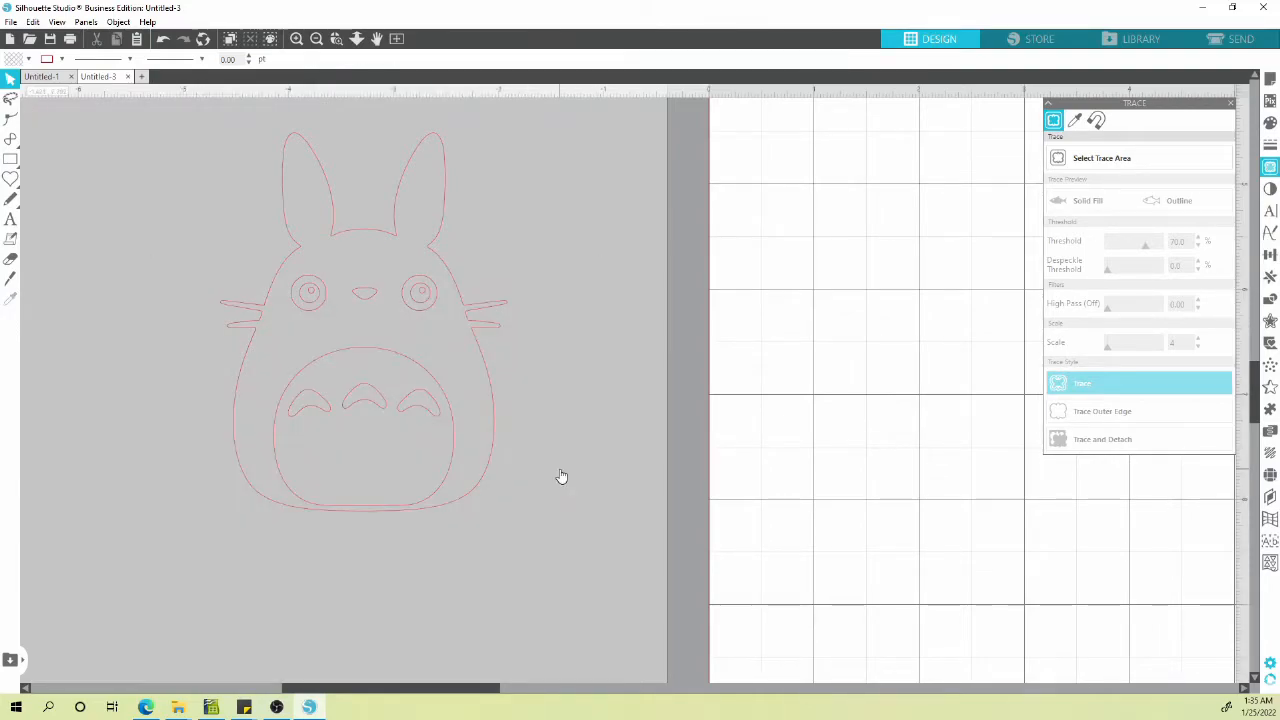
Reposition the traced outline beside the mat and release its compound path, keeping the body aligned with its inner shapes.
{"action": "mouse_move", "coordinate": [434, 197]}
{"action": "left_mouse_down"}
{"action": "mouse_move", "coordinate": [490, 250]}
{"action": "mouse_move", "coordinate": [522, 260]}
{"action": "left_mouse_up"}
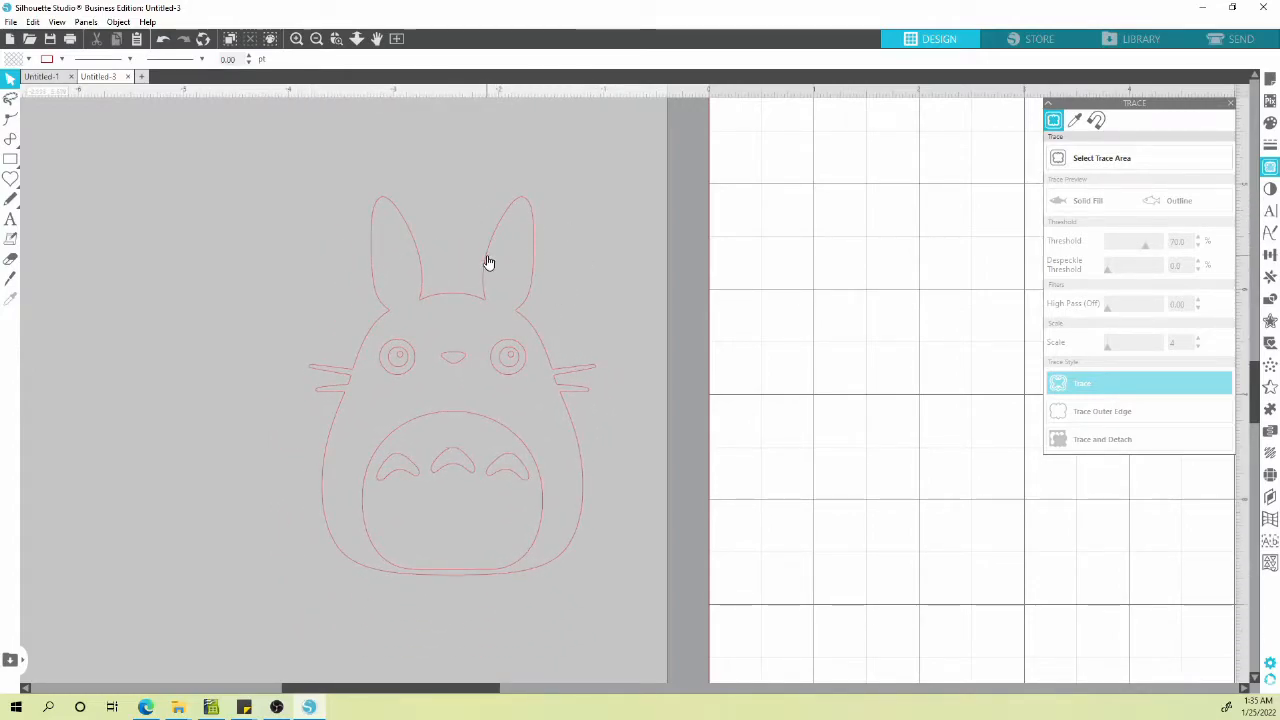
{"action": "right_click", "coordinate": [481, 426]}
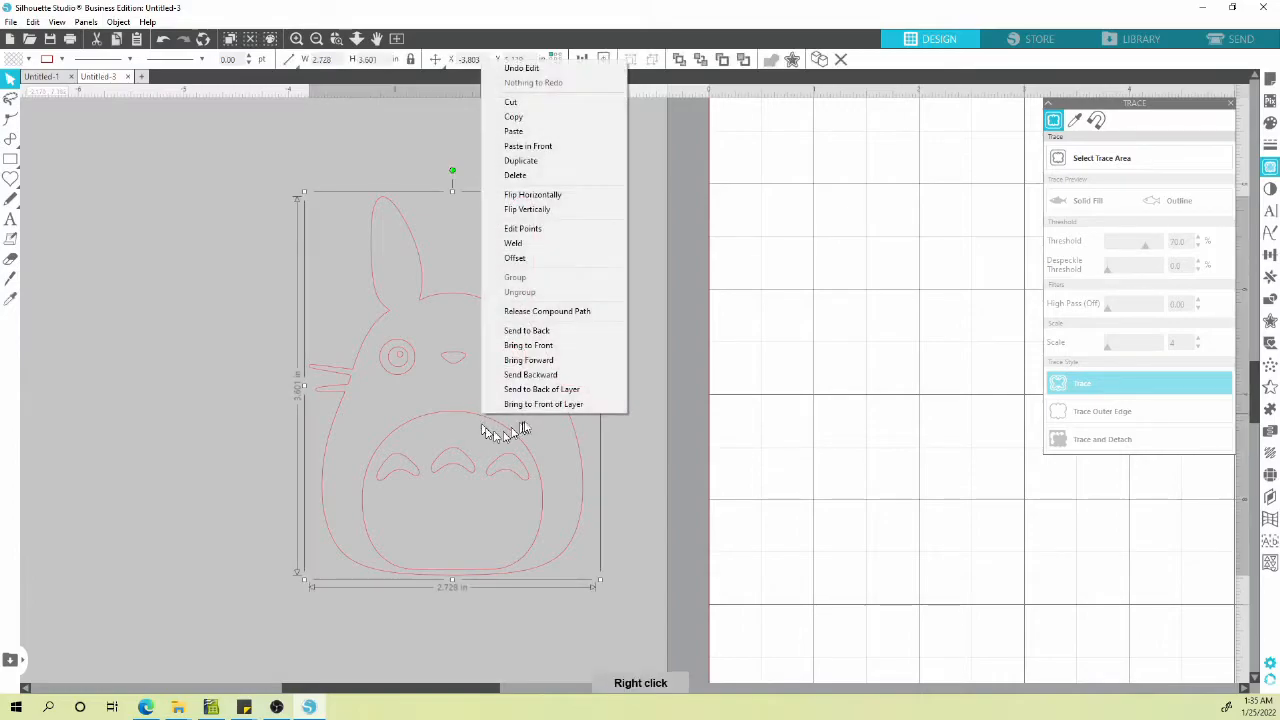
{"action": "left_click", "coordinate": [559, 315]}
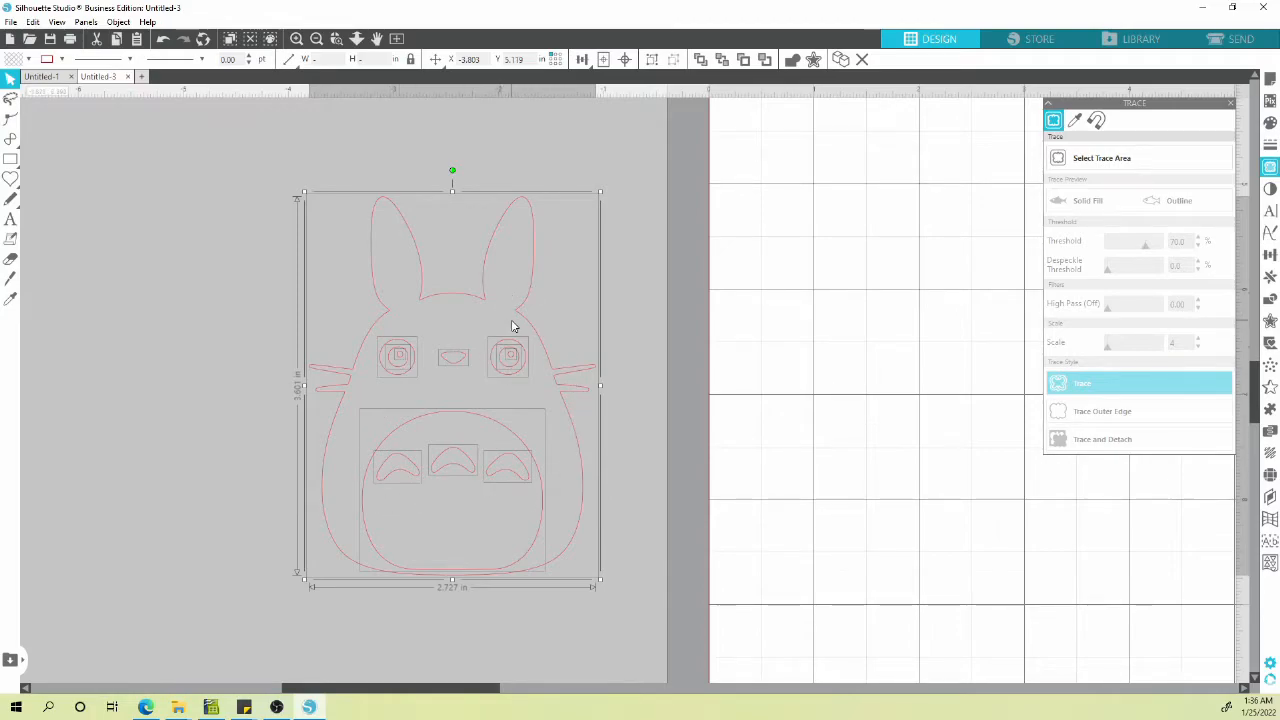
{"action": "left_click", "coordinate": [646, 249]}
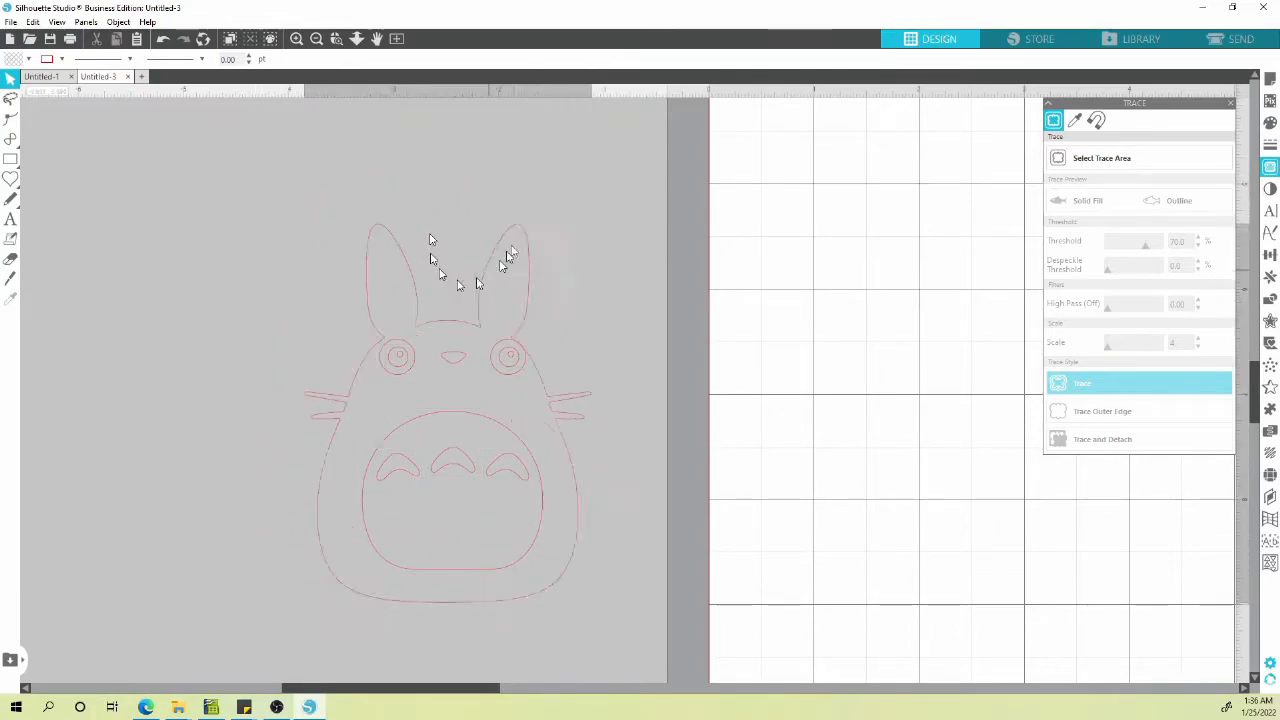
{"action": "left_click_drag", "start_coordinate": [491, 220], "coordinate": [494, 257]}
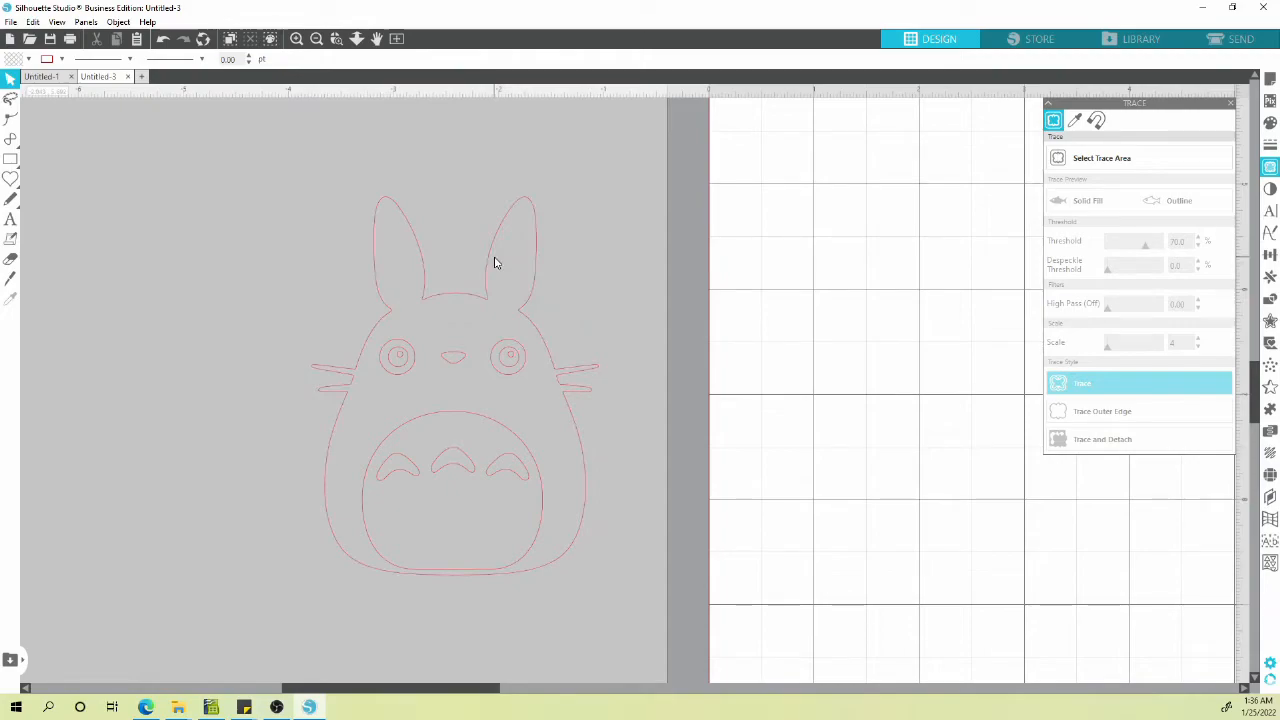
{"action": "key", "text": "ctrl+z"}
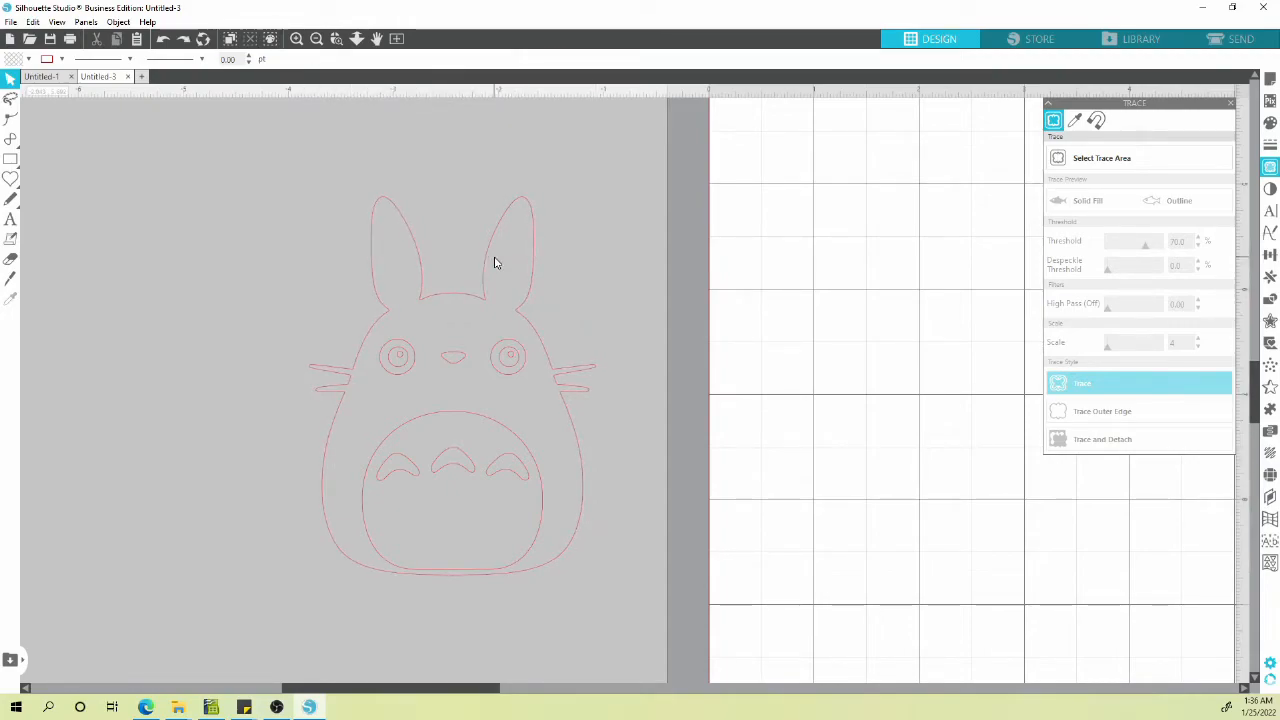
Fill the main Totoro body shape with grey.
{"action": "left_click", "coordinate": [408, 225]}
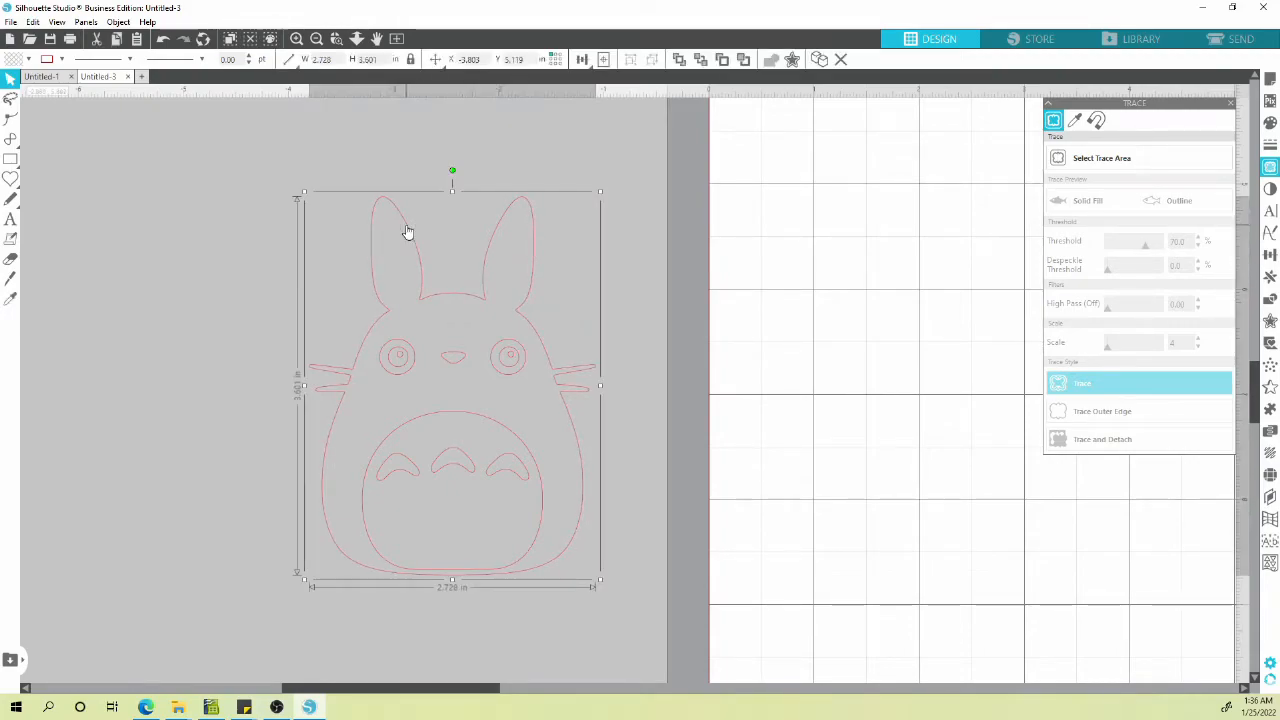
{"action": "left_click", "coordinate": [28, 59]}
{"action": "left_click", "coordinate": [62, 80]}
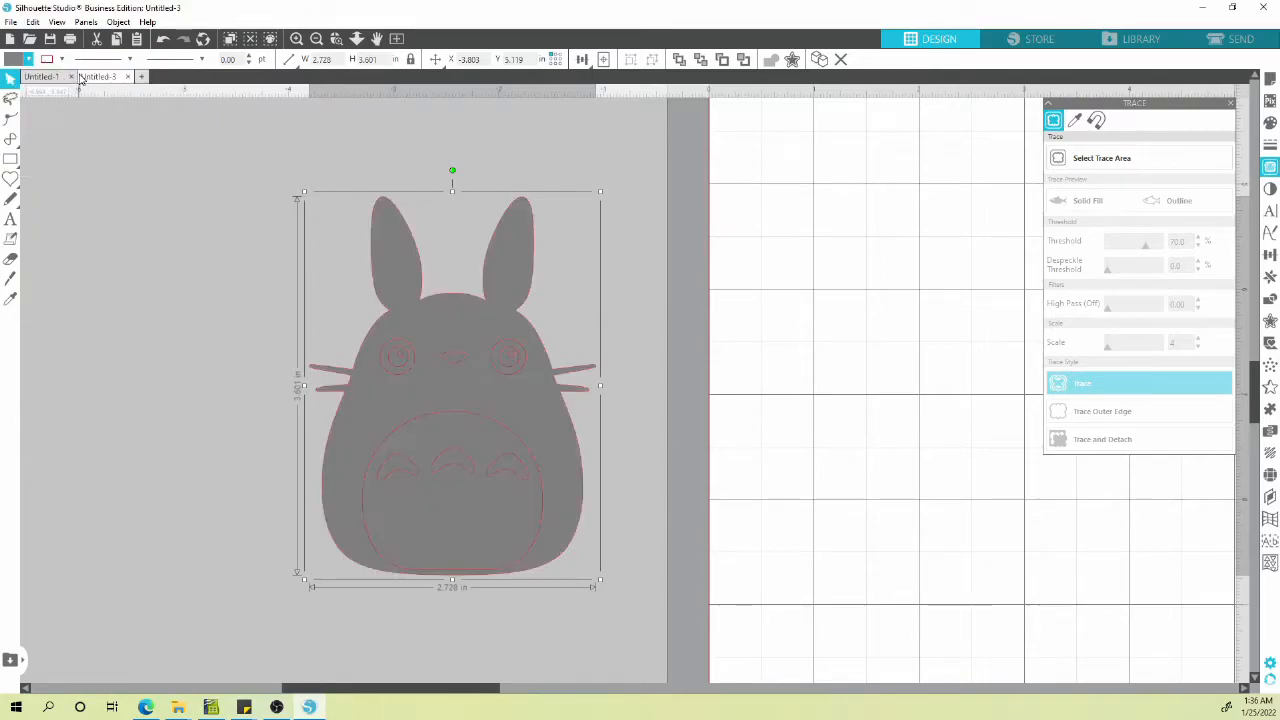
{"action": "left_click", "coordinate": [590, 168]}
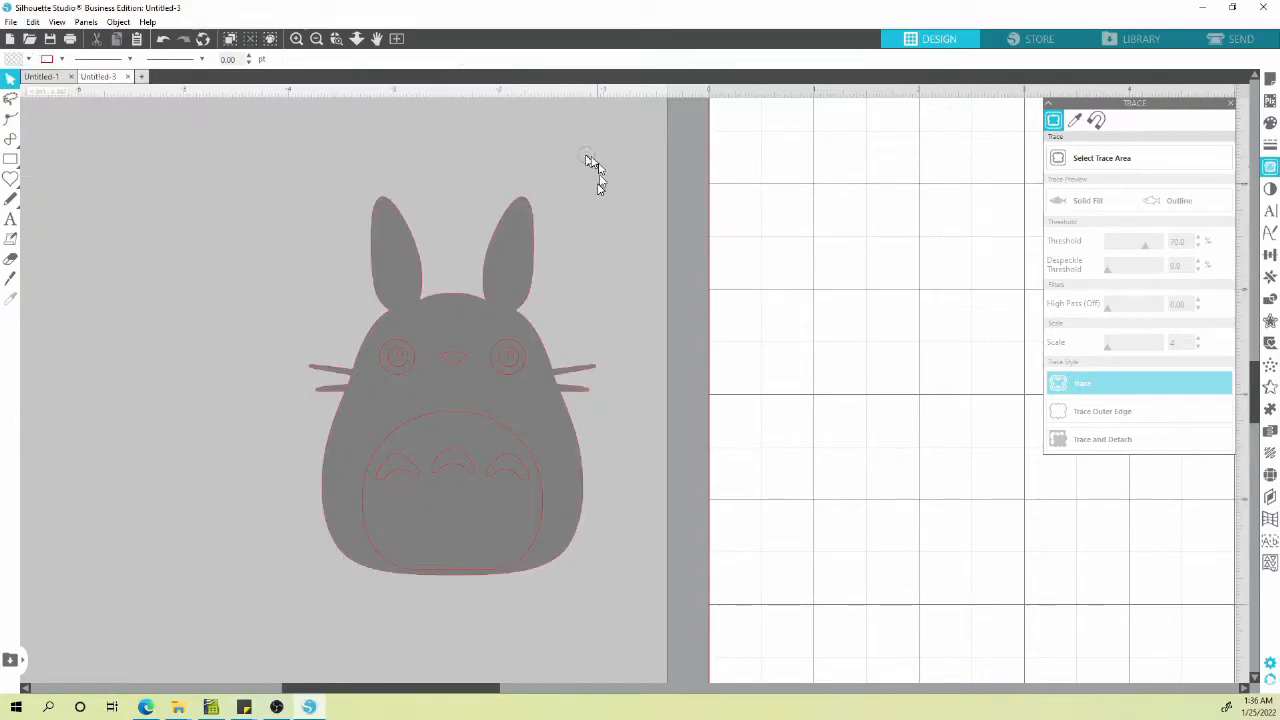
Fill the outer circles of both eyes with white.
{"action": "left_click", "coordinate": [437, 350]}
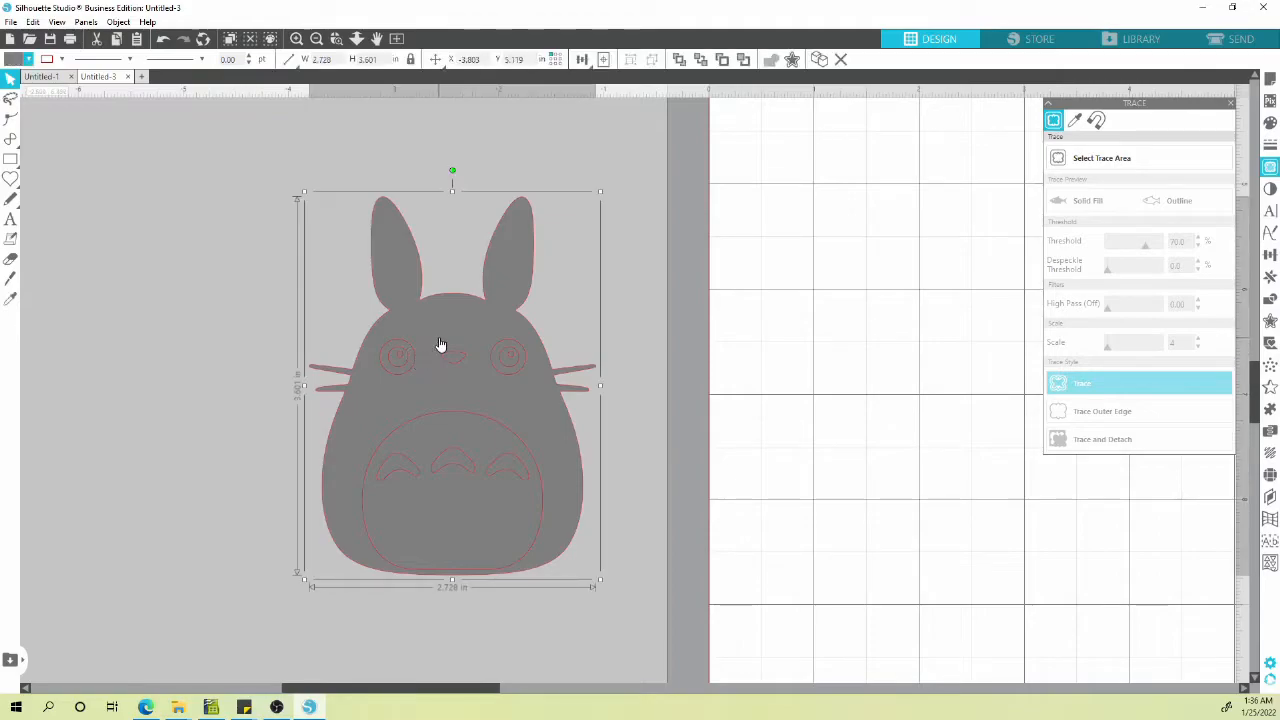
{"action": "left_click", "coordinate": [398, 348]}
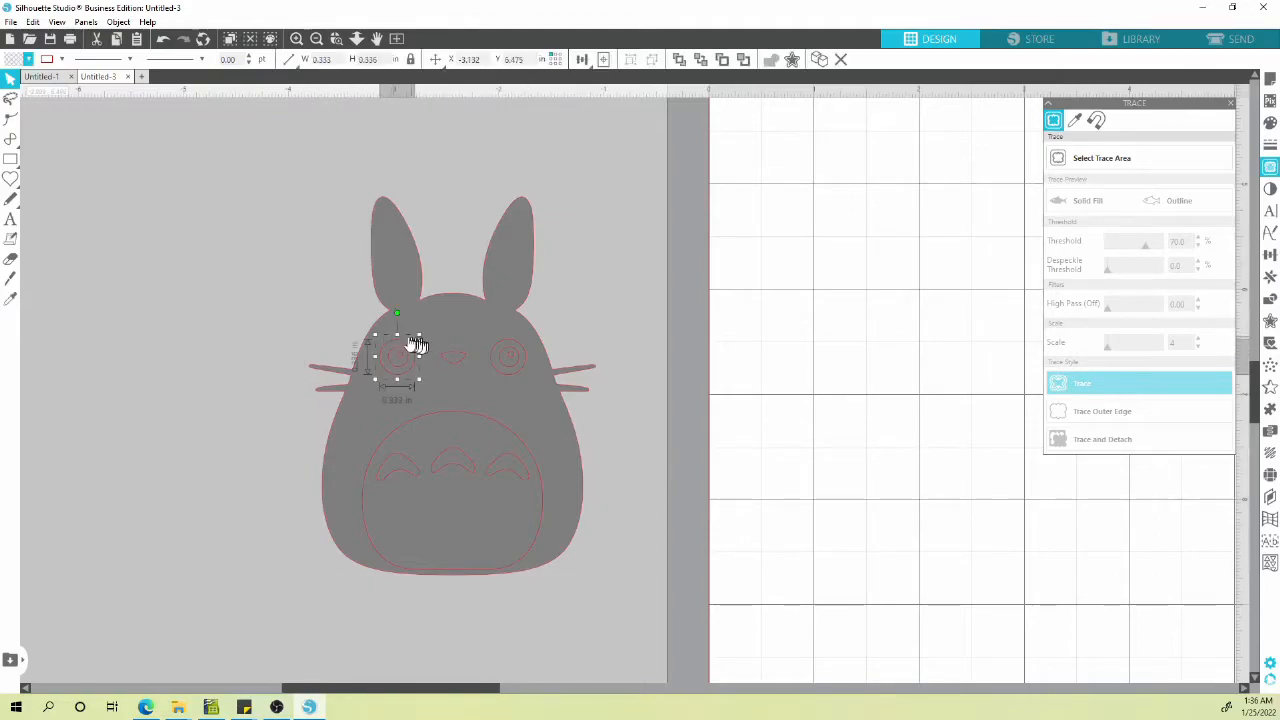
{"action": "left_click", "coordinate": [491, 354], "text": "shift"}
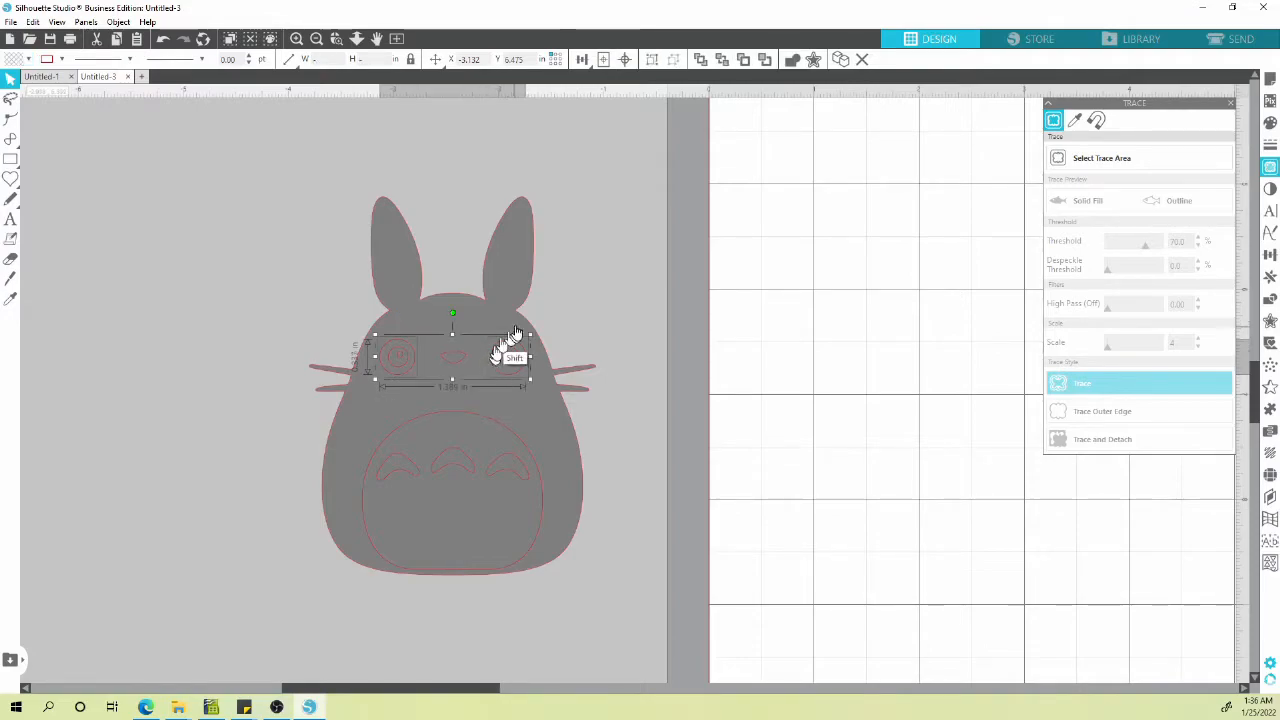
{"action": "left_click", "coordinate": [30, 61]}
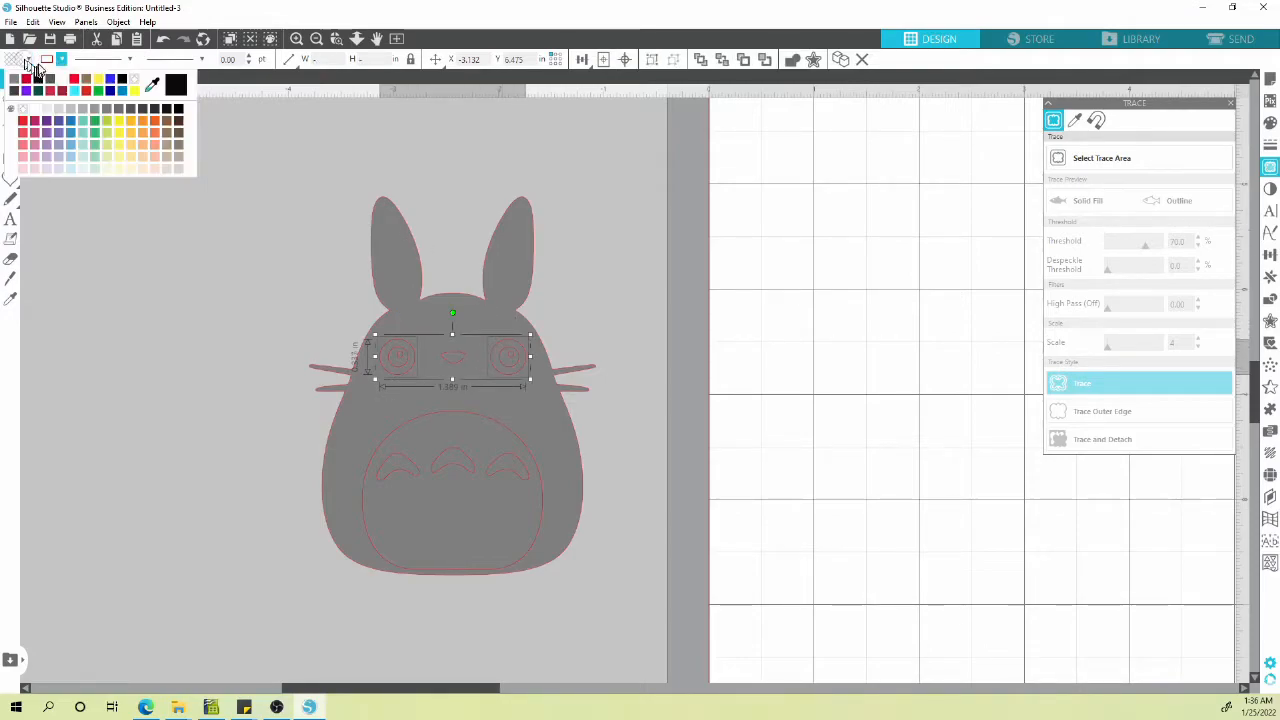
{"action": "left_click", "coordinate": [62, 80]}
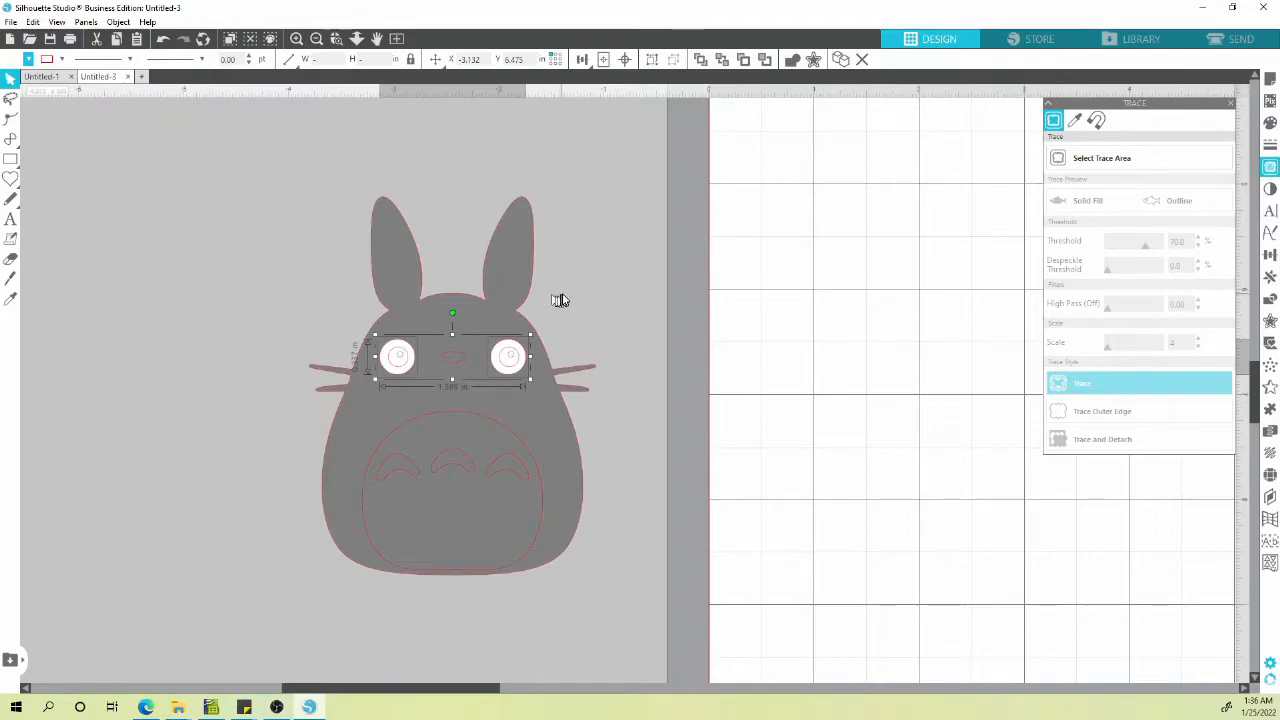
{"action": "left_click", "coordinate": [474, 354]}
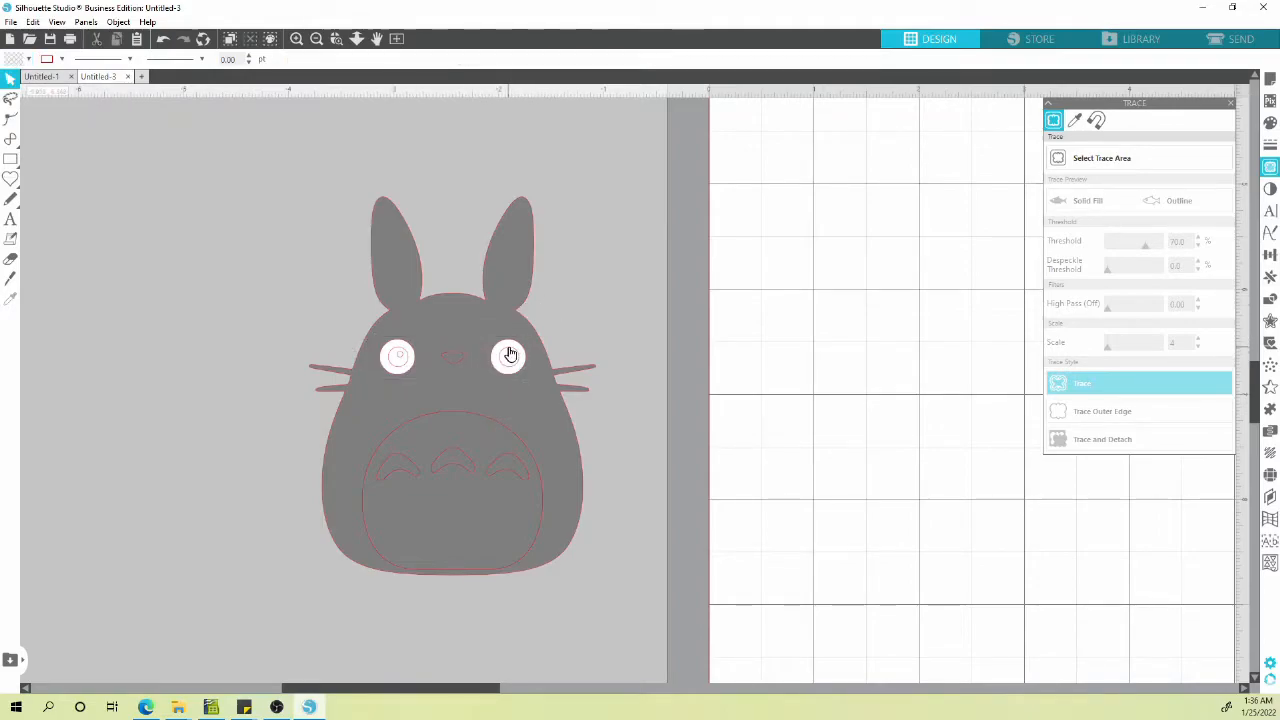
Fill the left eye's pupil and the right eye's outer circle with black.
{"action": "left_click", "coordinate": [510, 354]}
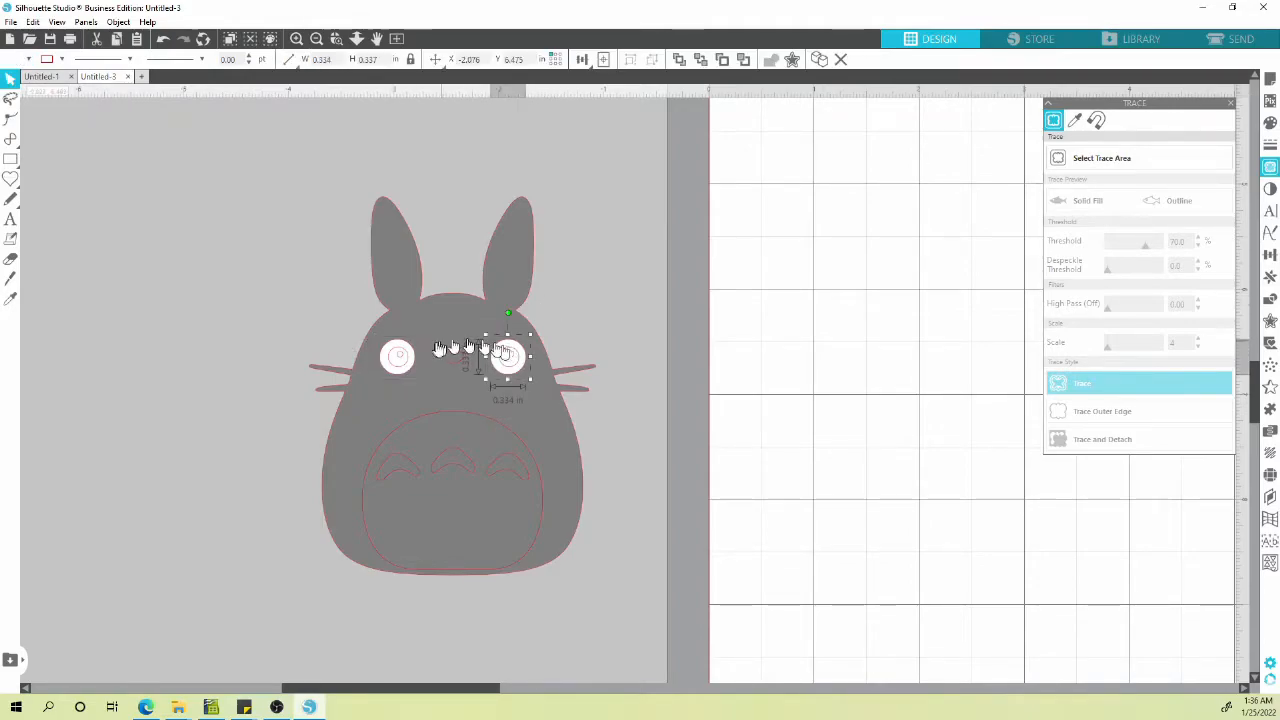
{"action": "left_click", "coordinate": [400, 354], "text": "shift"}
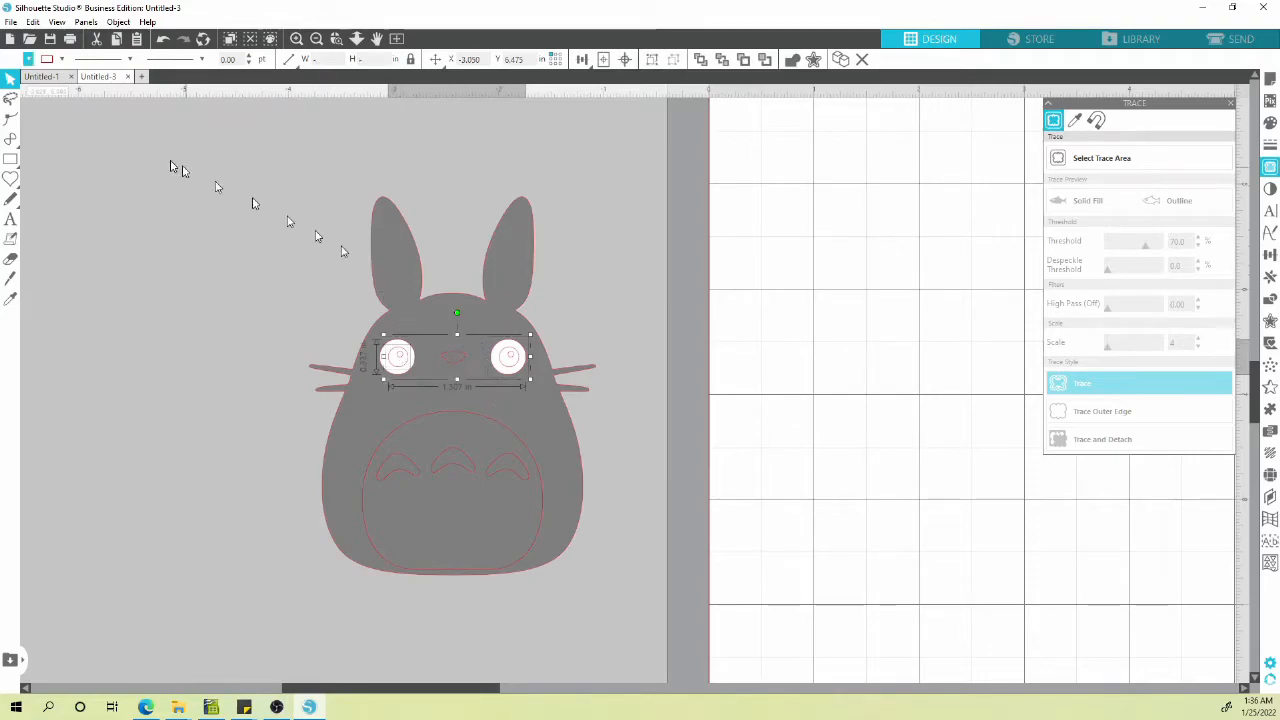
{"action": "left_click", "coordinate": [28, 60]}
{"action": "left_click", "coordinate": [50, 79]}
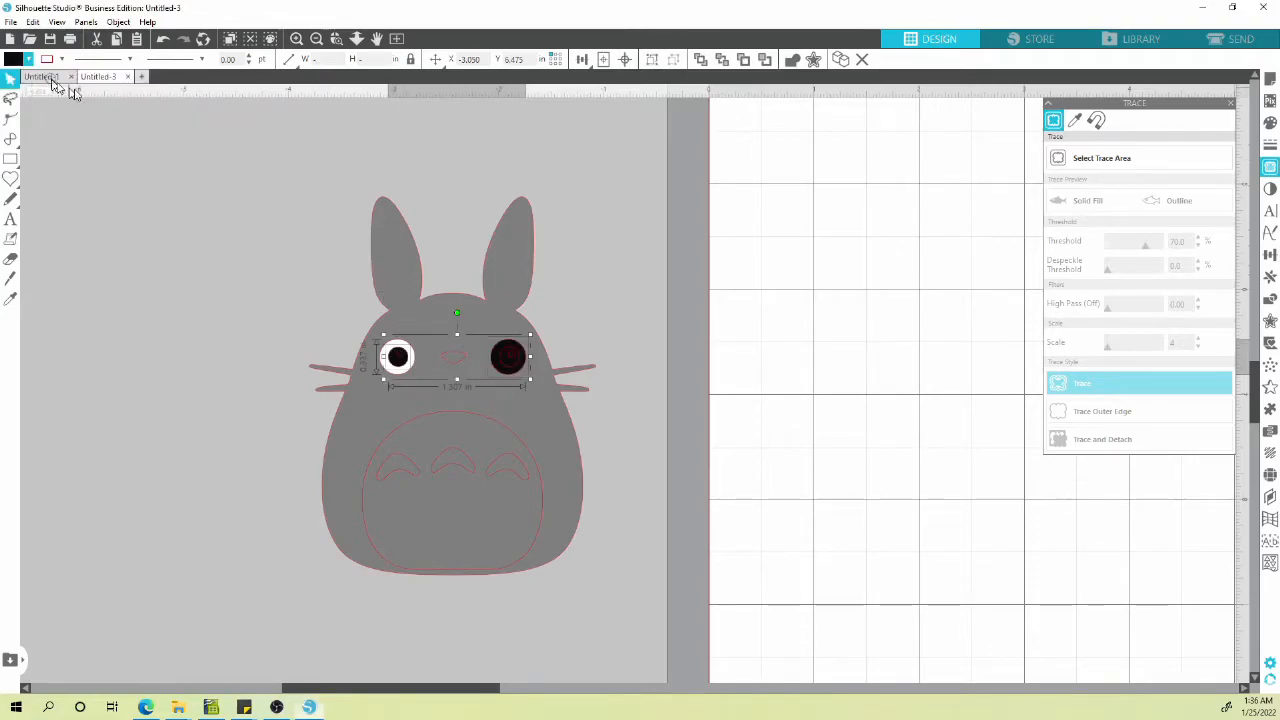
{"action": "left_click", "coordinate": [566, 302]}
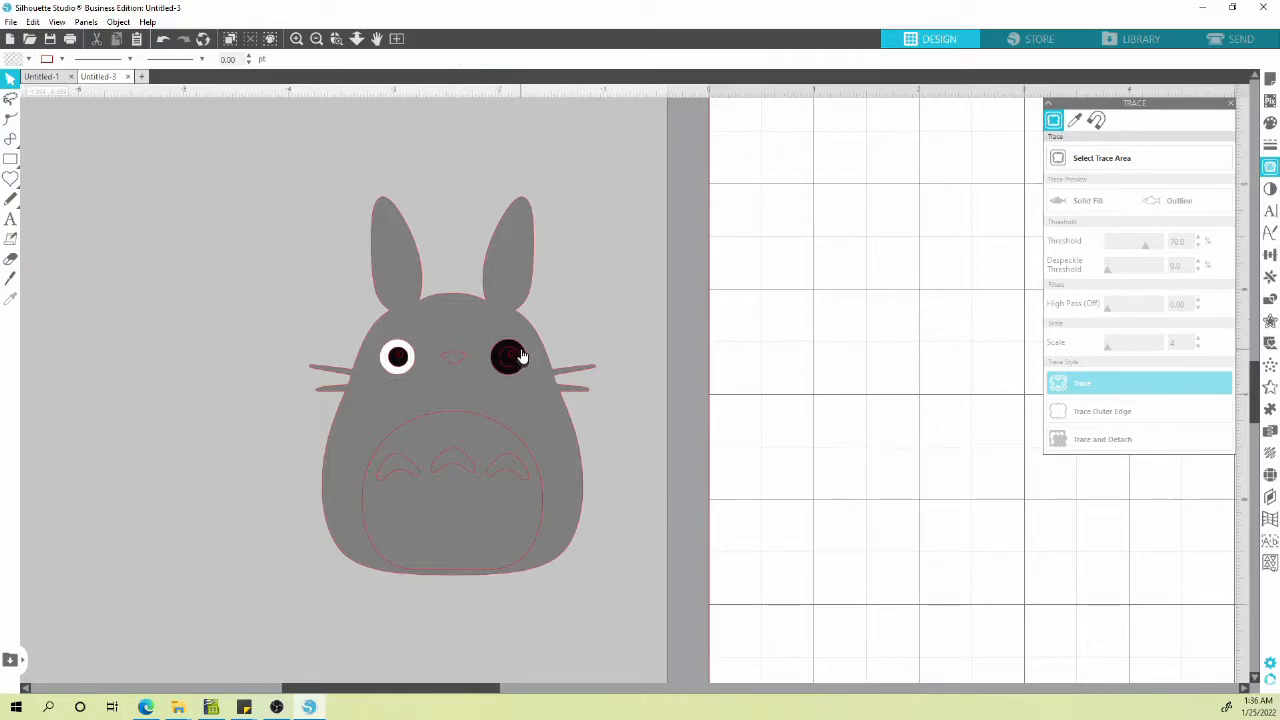
Fill the right eye's outer circle with white and its pupil with black.
{"action": "left_click", "coordinate": [515, 358]}
{"action": "left_click", "coordinate": [28, 60]}
{"action": "left_click", "coordinate": [33, 79]}
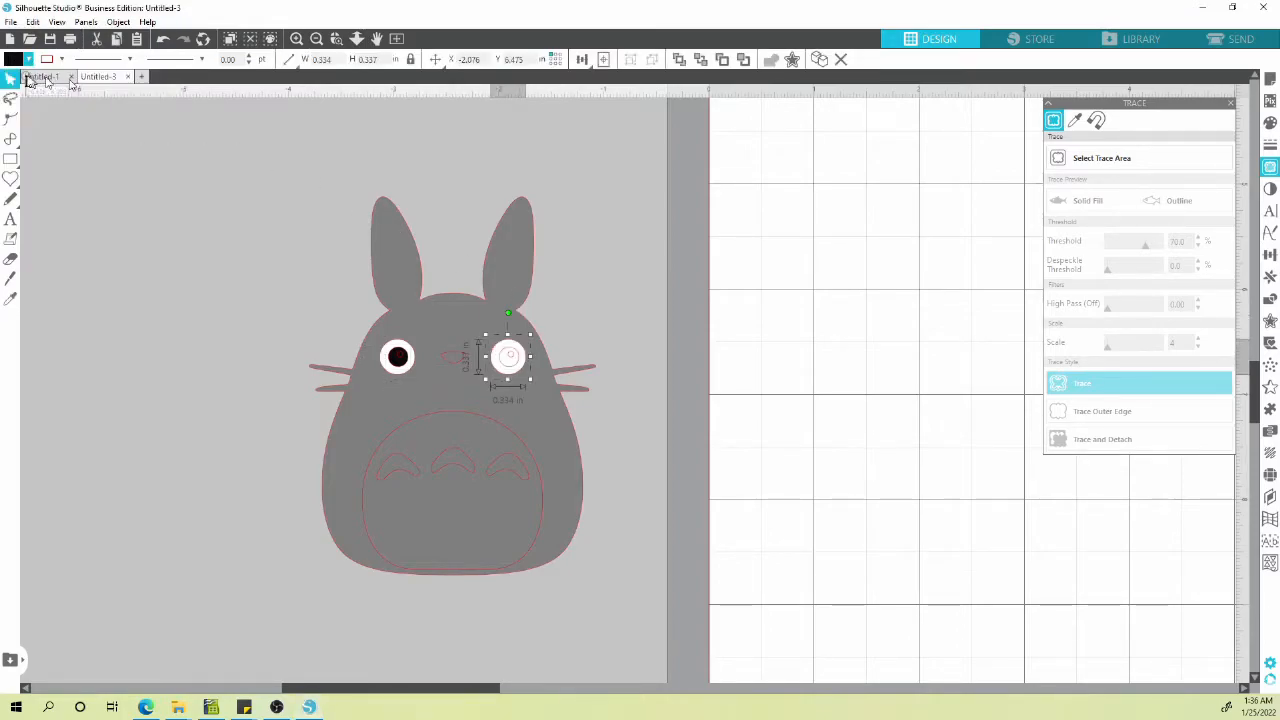
{"action": "left_click", "coordinate": [516, 358]}
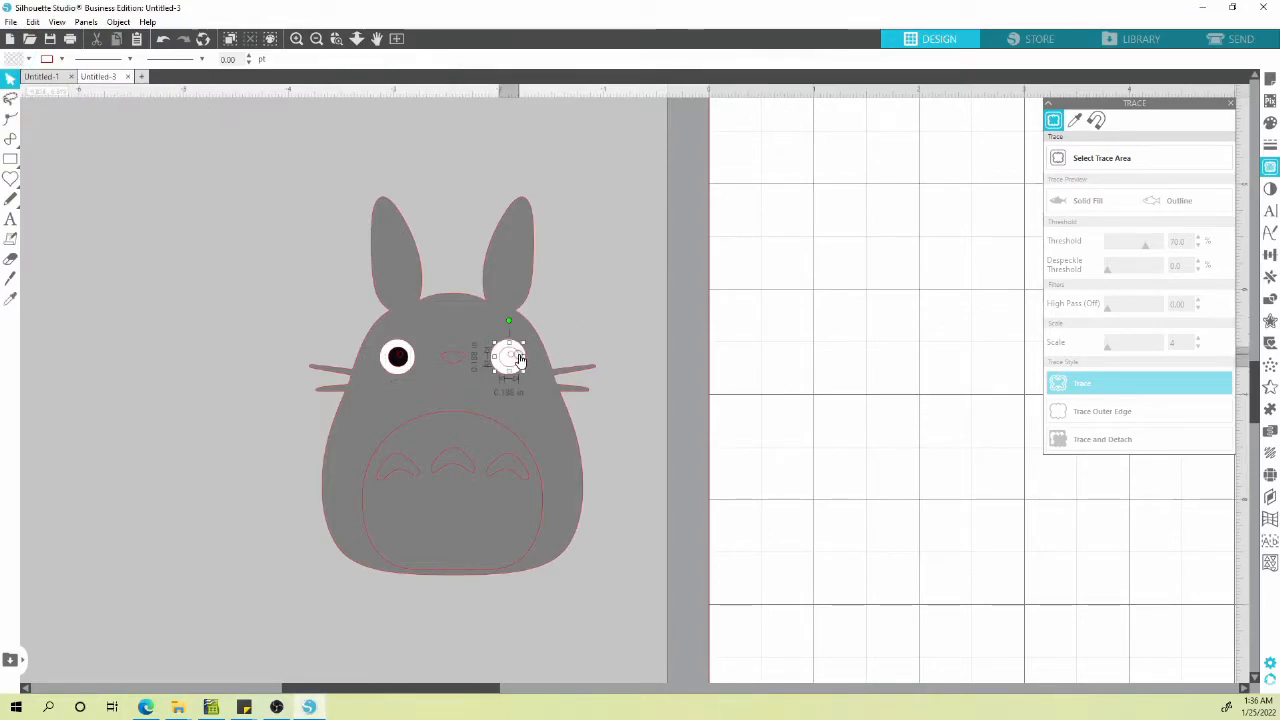
{"action": "left_click", "coordinate": [28, 60]}
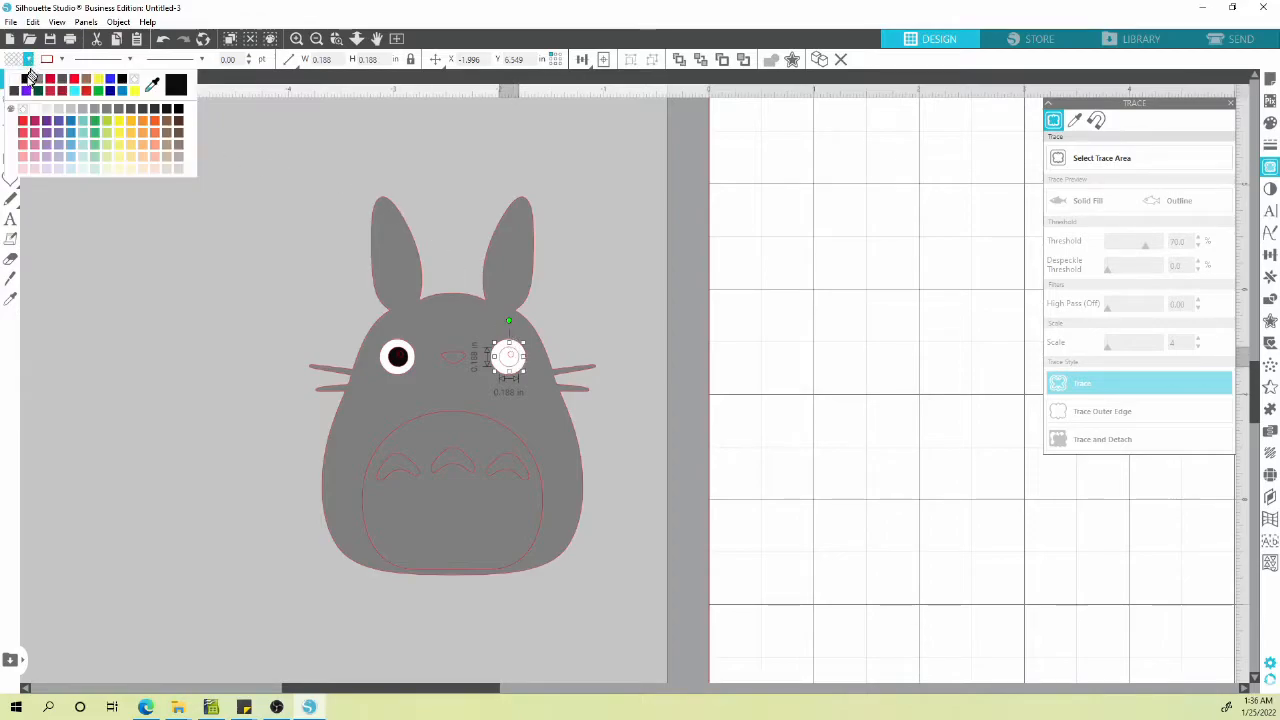
{"action": "left_click", "coordinate": [25, 80]}
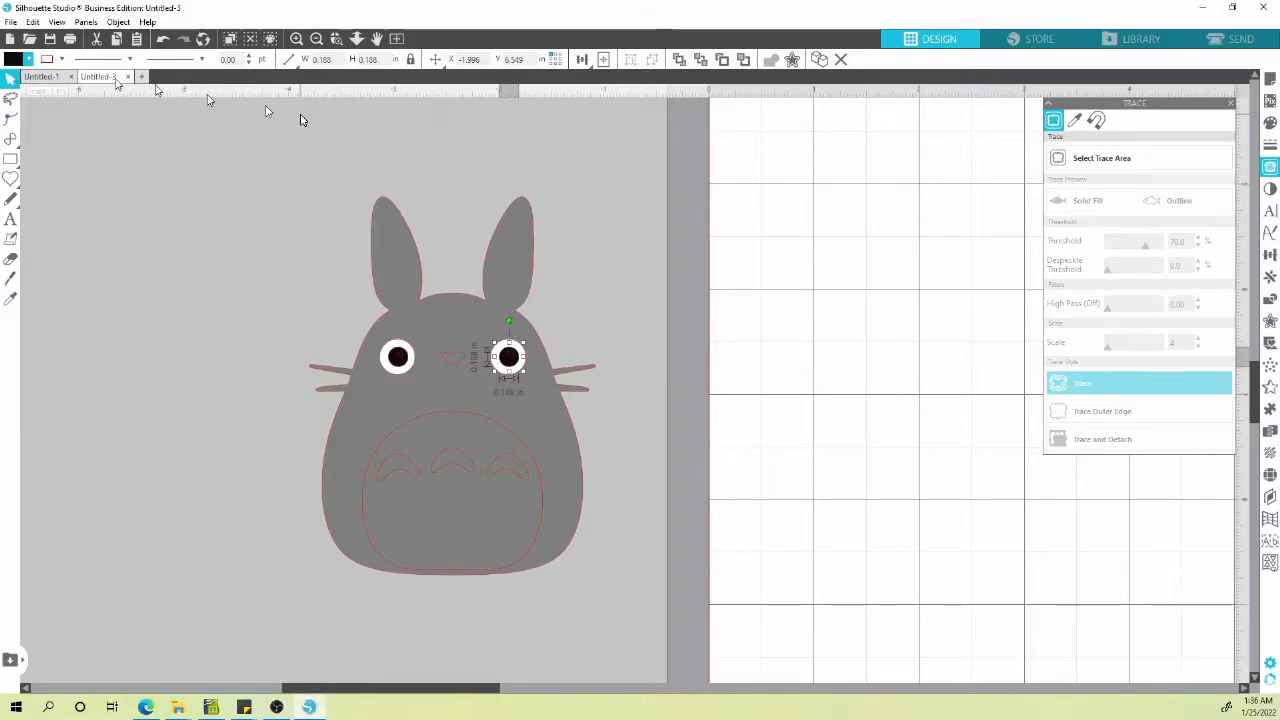
{"action": "left_click", "coordinate": [399, 358]}
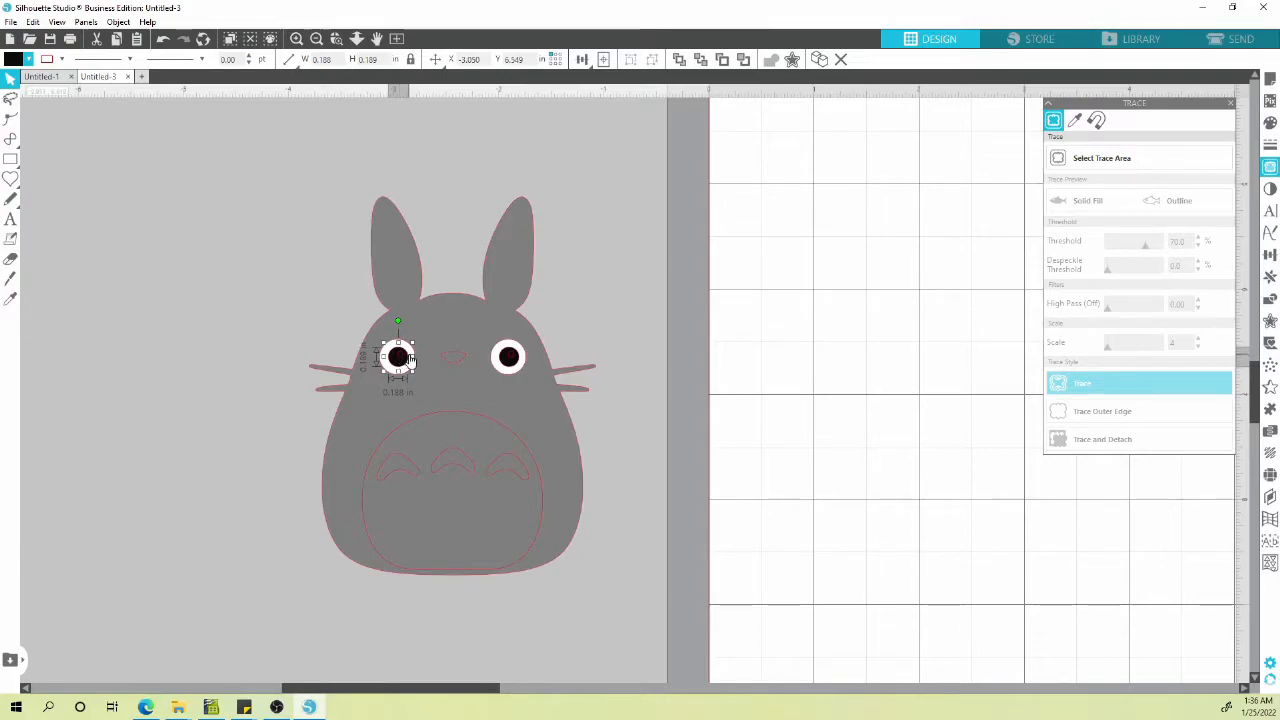
Fill the small highlight circle inside the left eye's pupil with white.
{"action": "scroll", "coordinate": [408, 358], "scroll_direction": "up", "scroll_amount": 5}
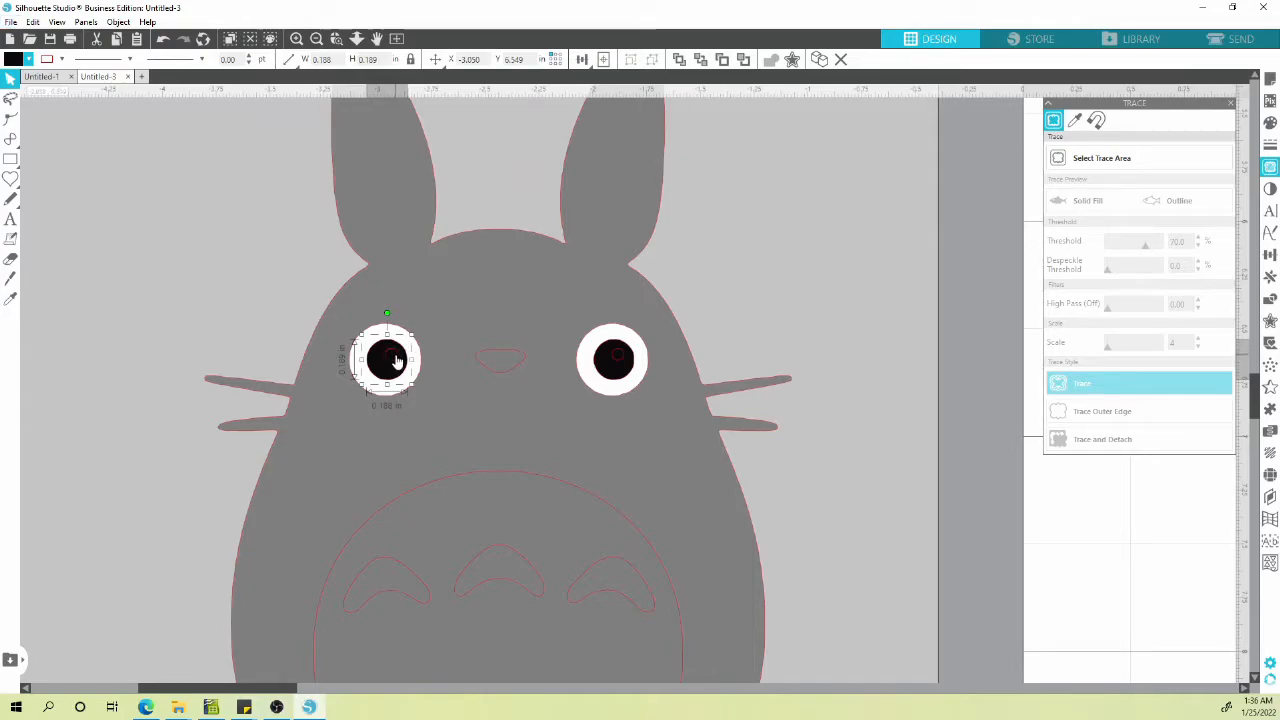
{"action": "double_click", "coordinate": [397, 362]}
{"action": "left_click", "coordinate": [302, 300]}
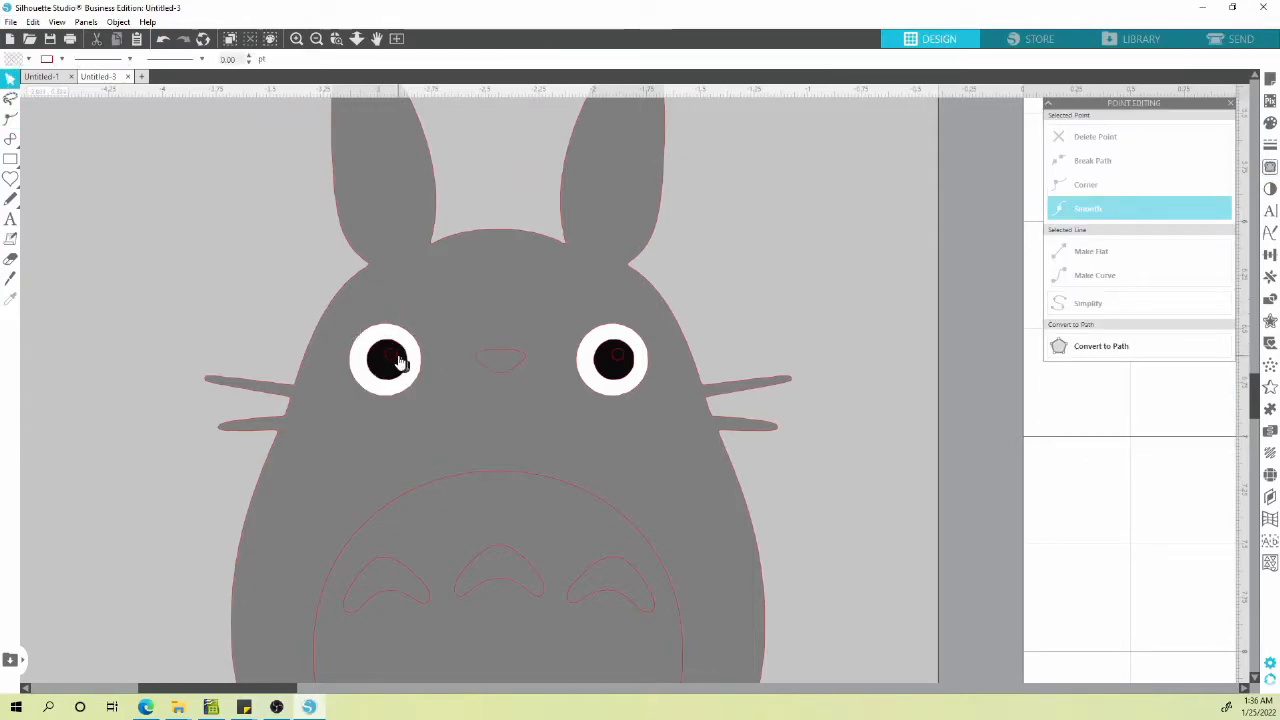
{"action": "left_click", "coordinate": [397, 360]}
{"action": "left_click", "coordinate": [31, 61]}
{"action": "left_click", "coordinate": [27, 79]}
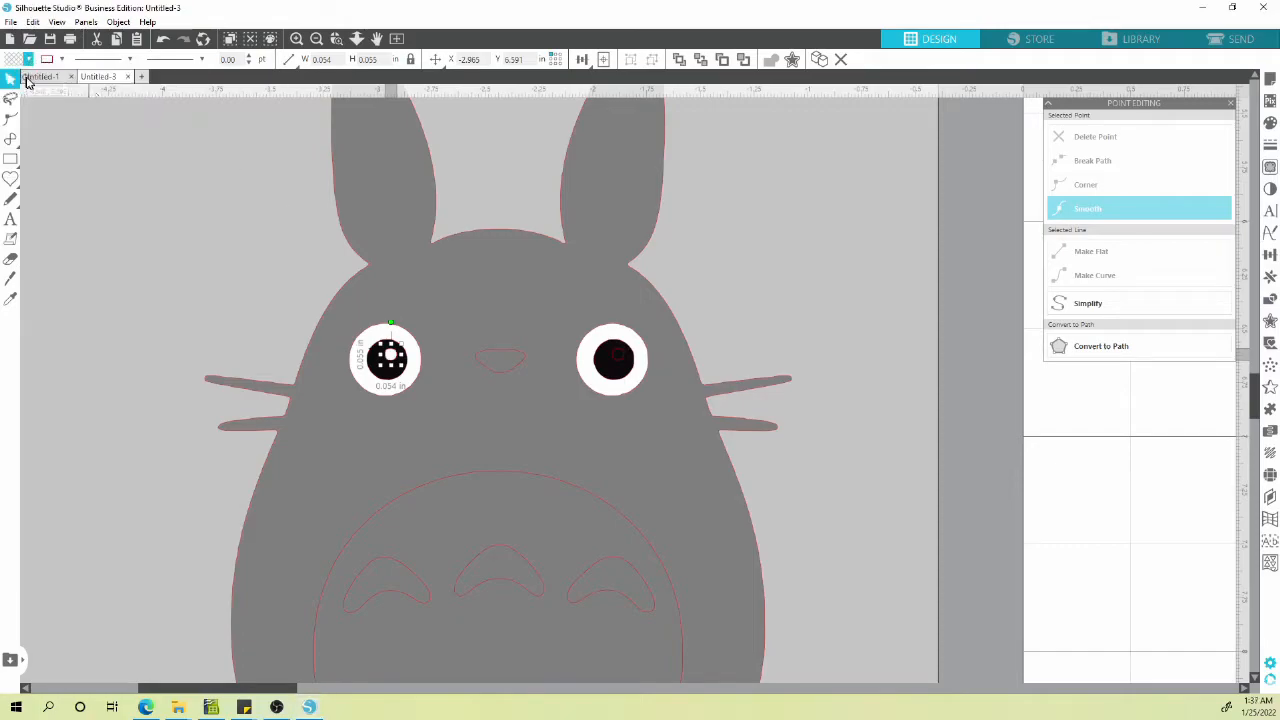
Fill the small highlight circle inside the right eye's pupil with white.
{"action": "left_click", "coordinate": [614, 360]}
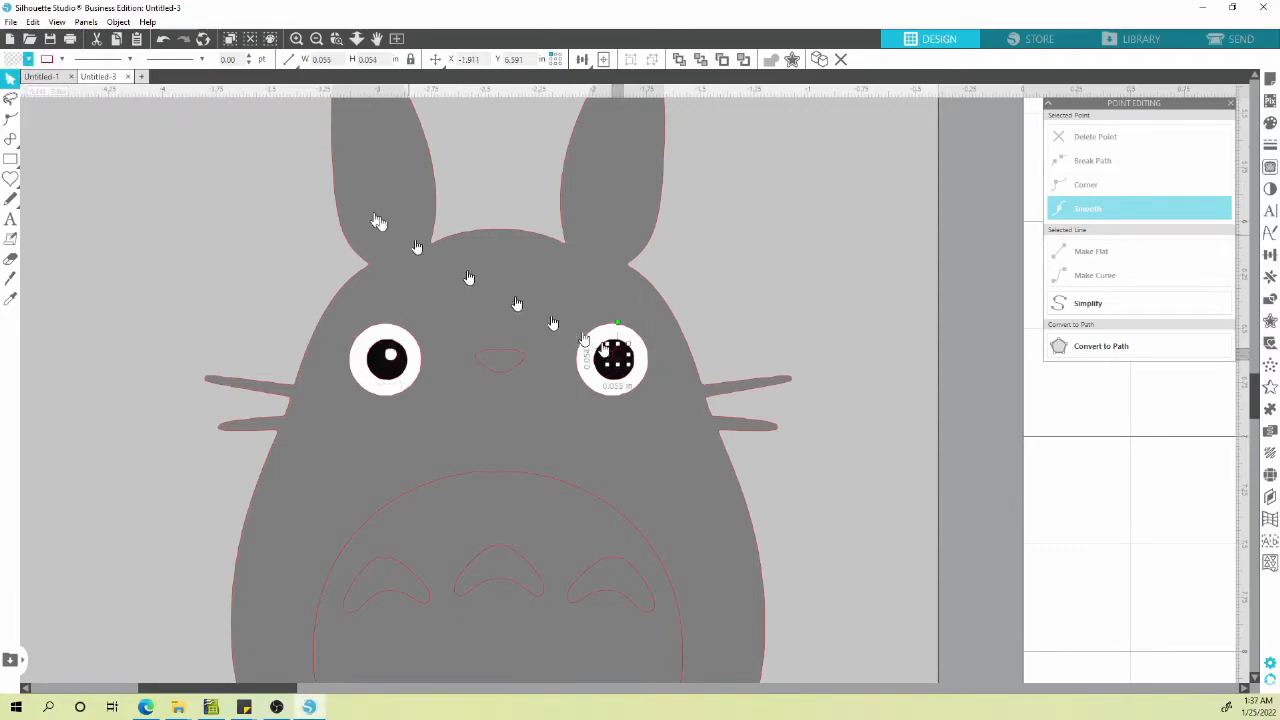
{"action": "left_click", "coordinate": [27, 60]}
{"action": "left_click", "coordinate": [22, 79]}
{"action": "left_click", "coordinate": [760, 296]}
Stretch the white highlights of both eyes upward into ovals about 0.11 in tall.
{"action": "left_click", "coordinate": [391, 356]}
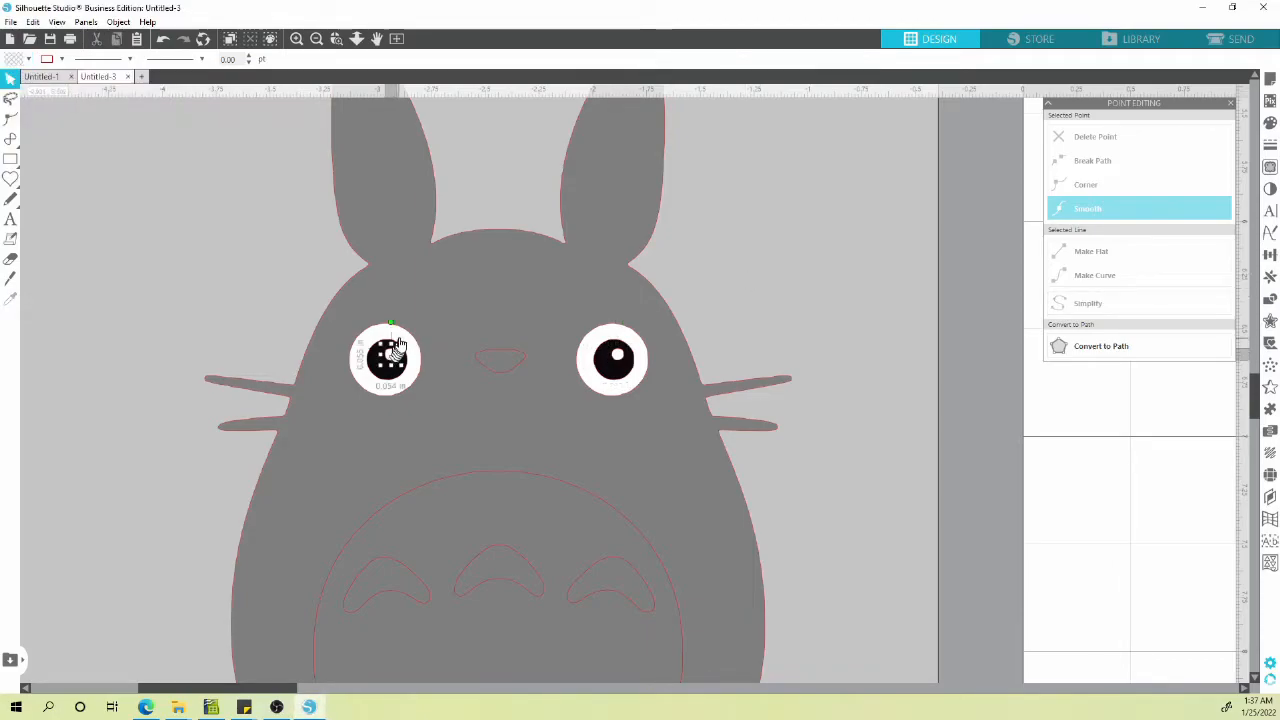
{"action": "left_click_drag", "start_coordinate": [391, 344], "coordinate": [393, 337]}
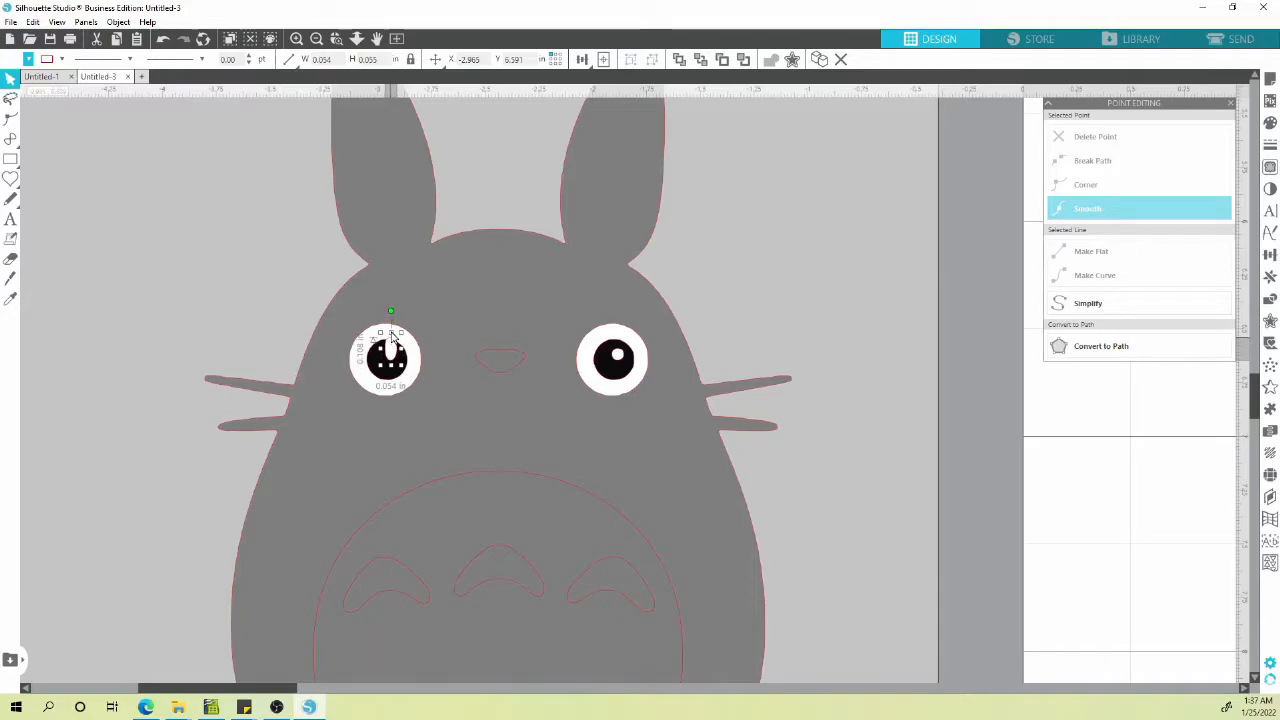
{"action": "left_click", "coordinate": [619, 358]}
{"action": "left_click_drag", "start_coordinate": [617, 346], "coordinate": [620, 337]}
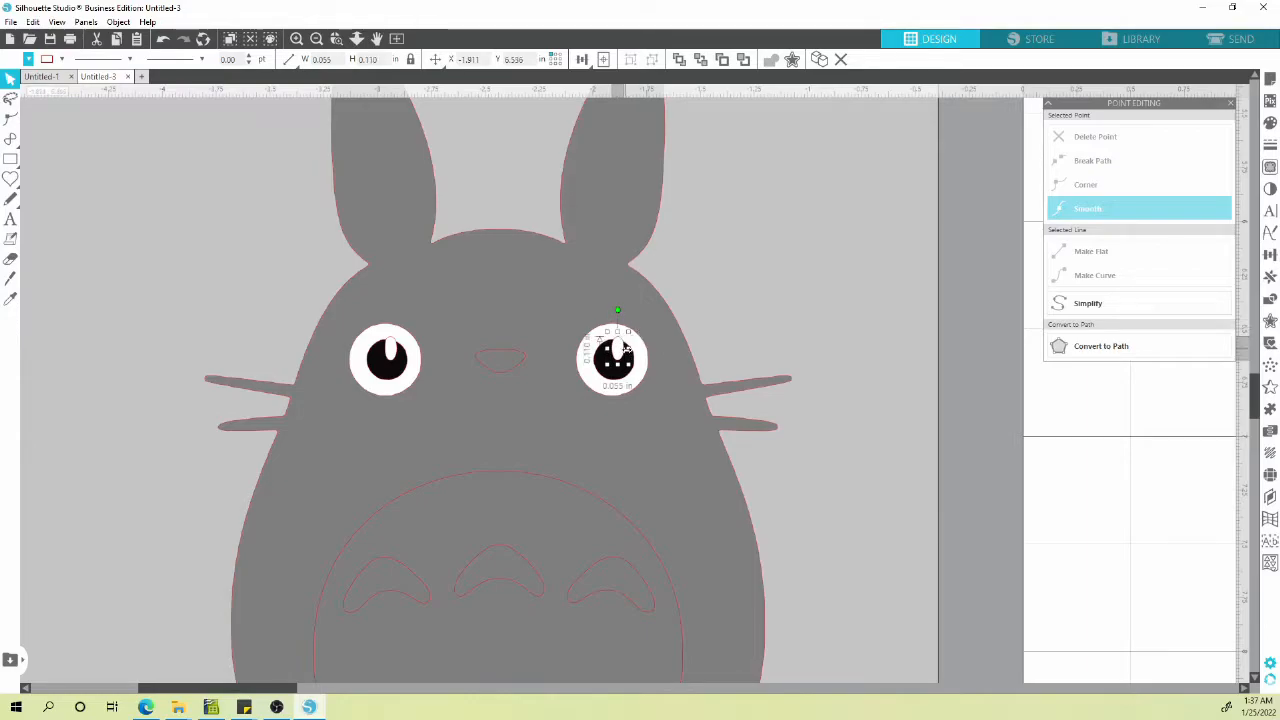
Replace the right eye's highlight with a duplicate of the left one, placing both ovals at the upper right of their pupils.
{"action": "key", "text": "Delete"}
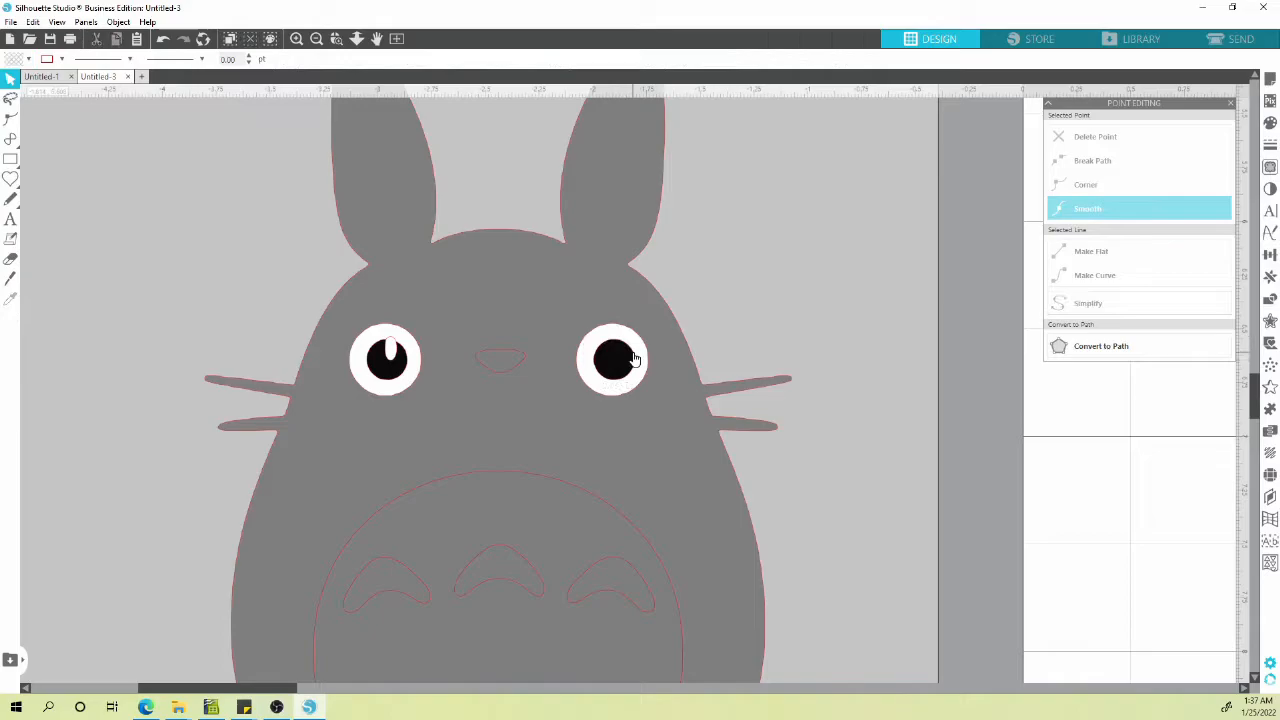
{"action": "left_click", "coordinate": [392, 350]}
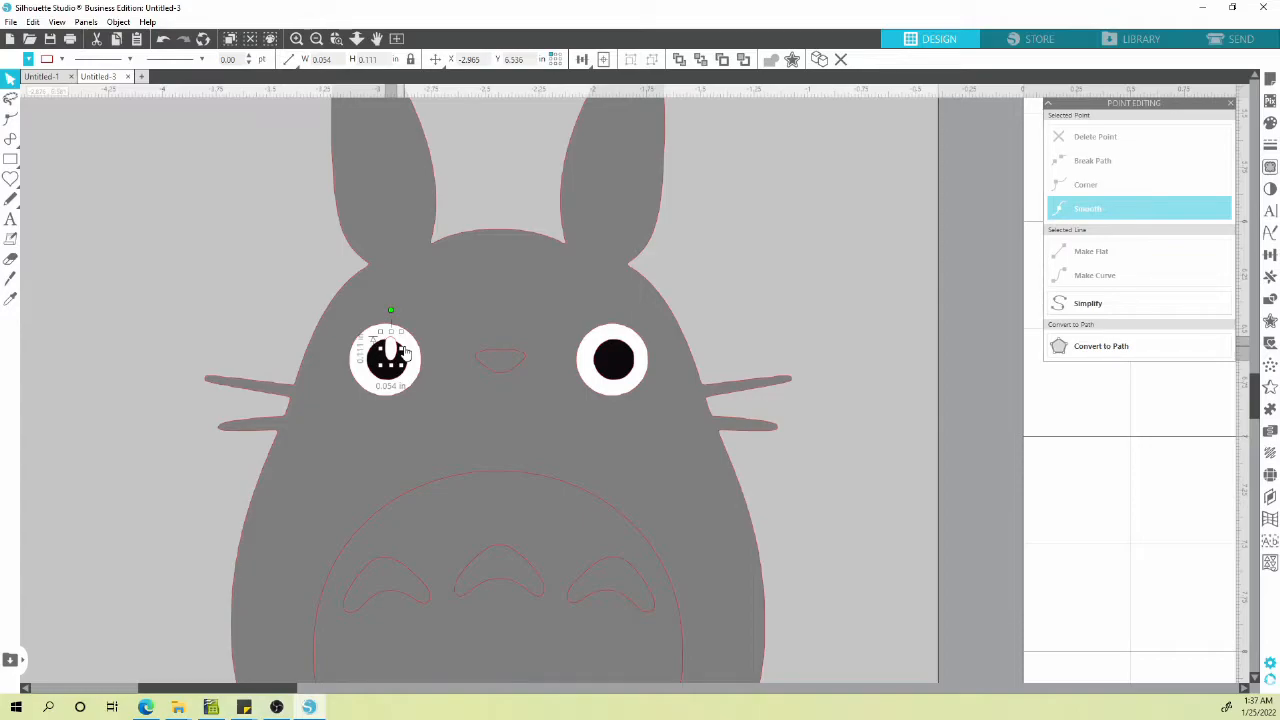
{"action": "key", "text": "i"}
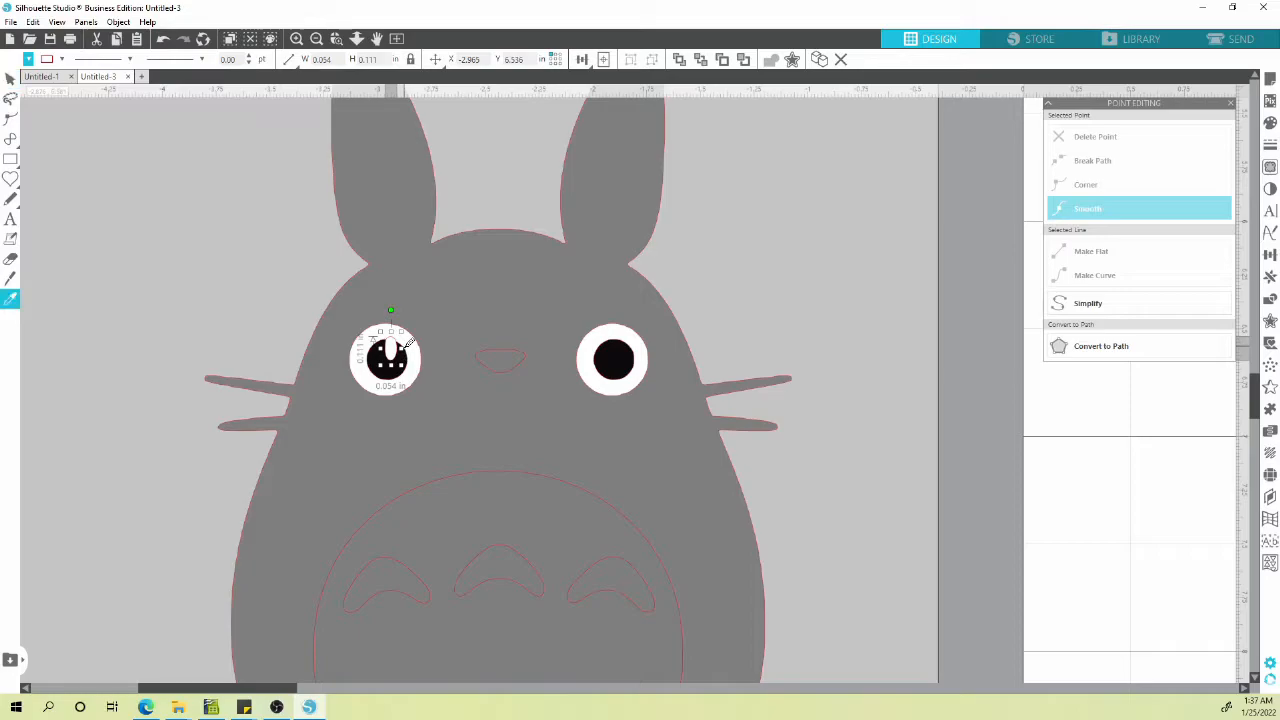
{"action": "key", "text": "ctrl+Right"}
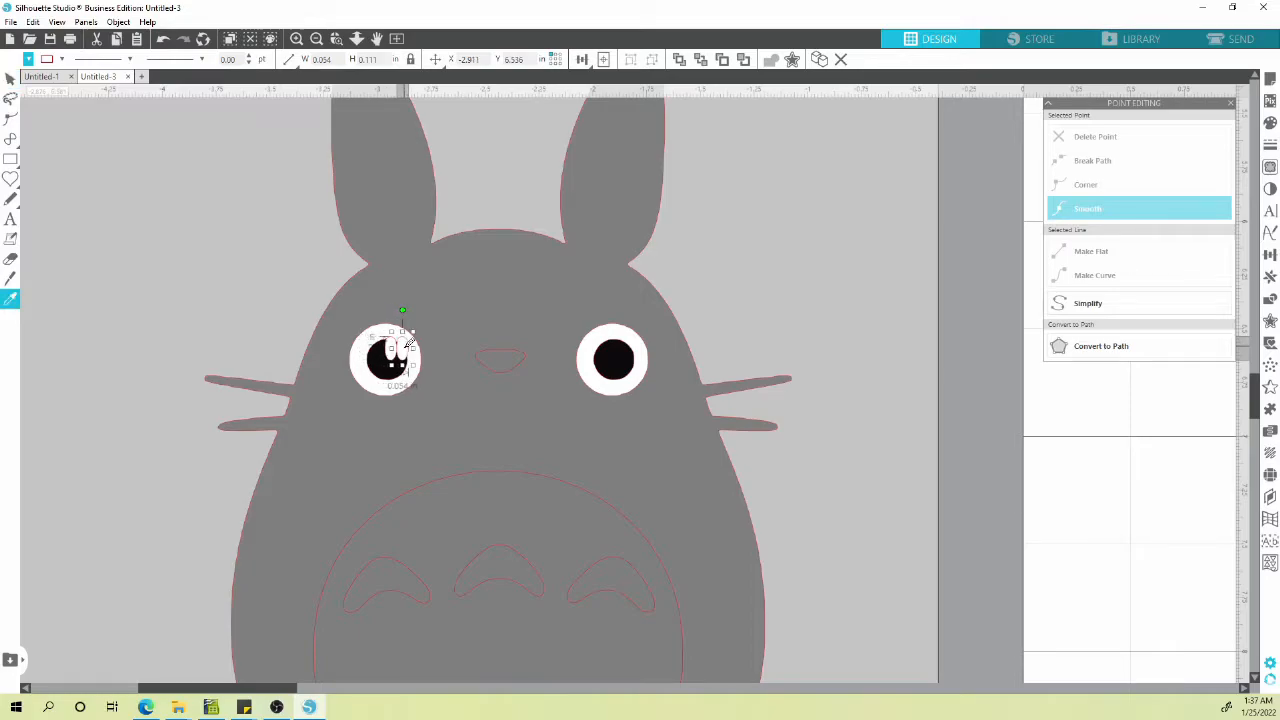
{"action": "key", "text": "v"}
{"action": "left_click_drag", "start_coordinate": [405, 352], "coordinate": [627, 355]}
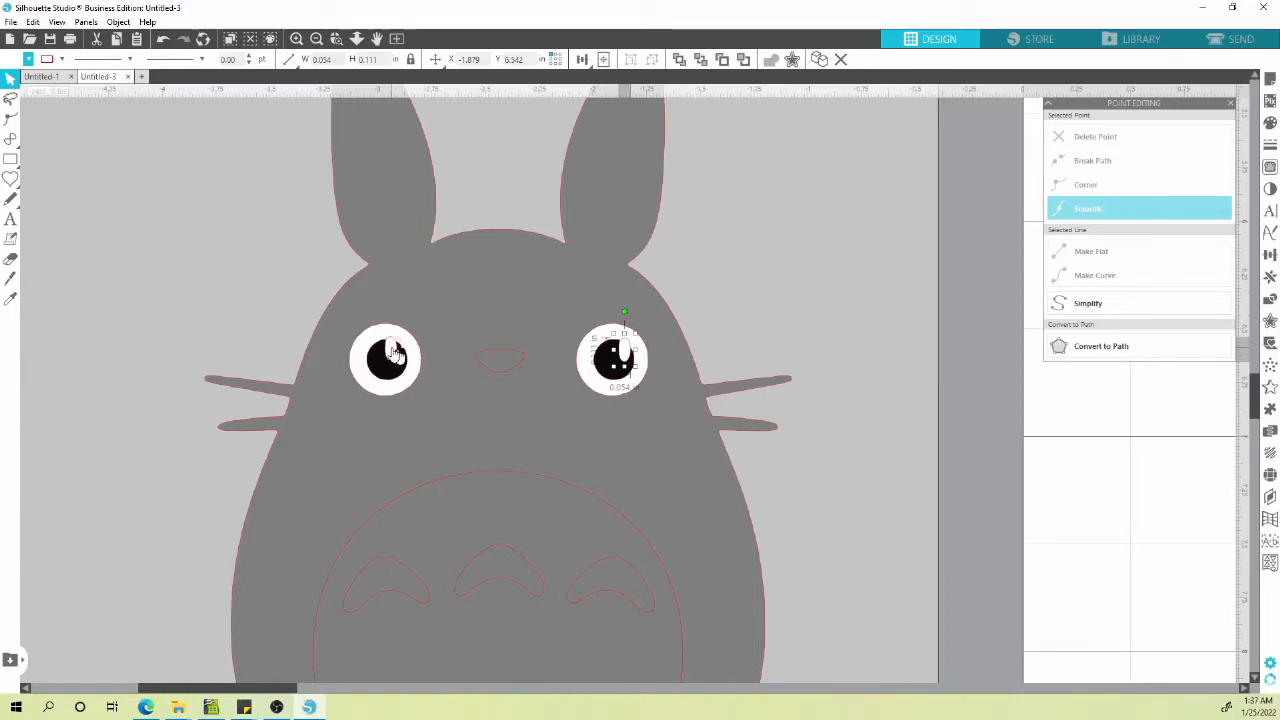
{"action": "key", "text": "Escape"}
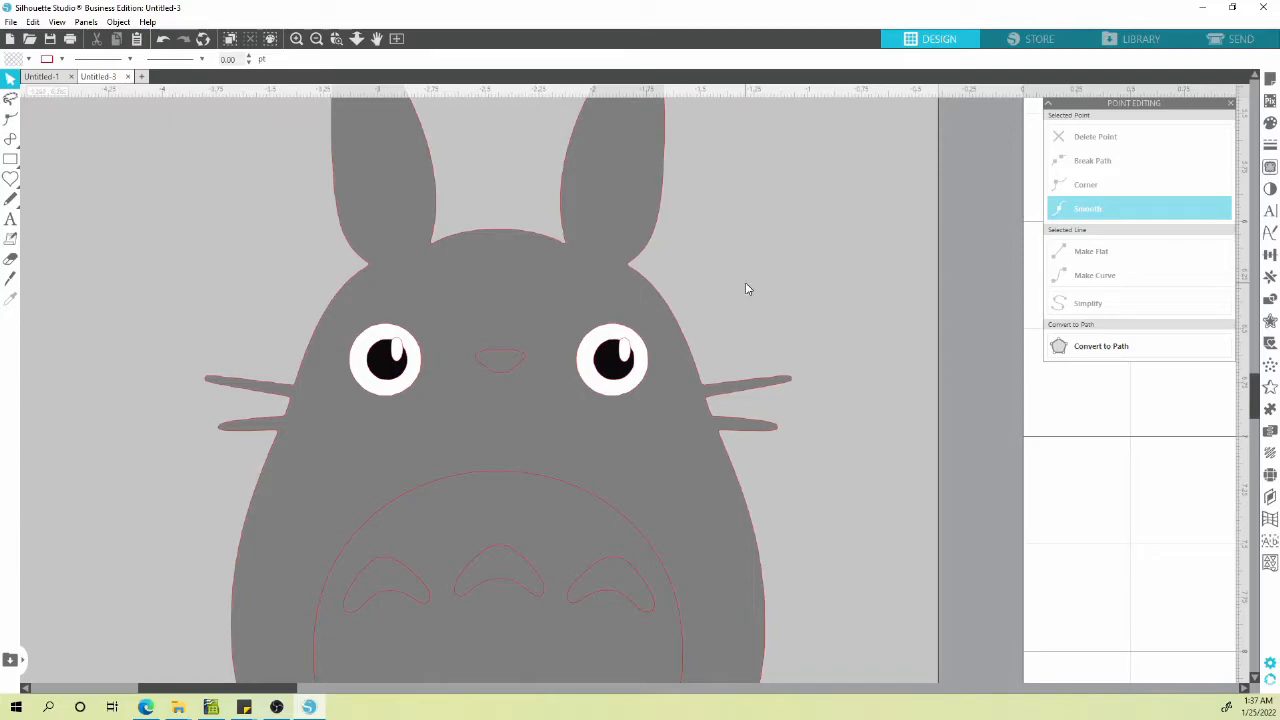
Try to subtract the white highlight from the right eye's black pupil, and undo the subtraction.
{"action": "left_click", "coordinate": [629, 349]}
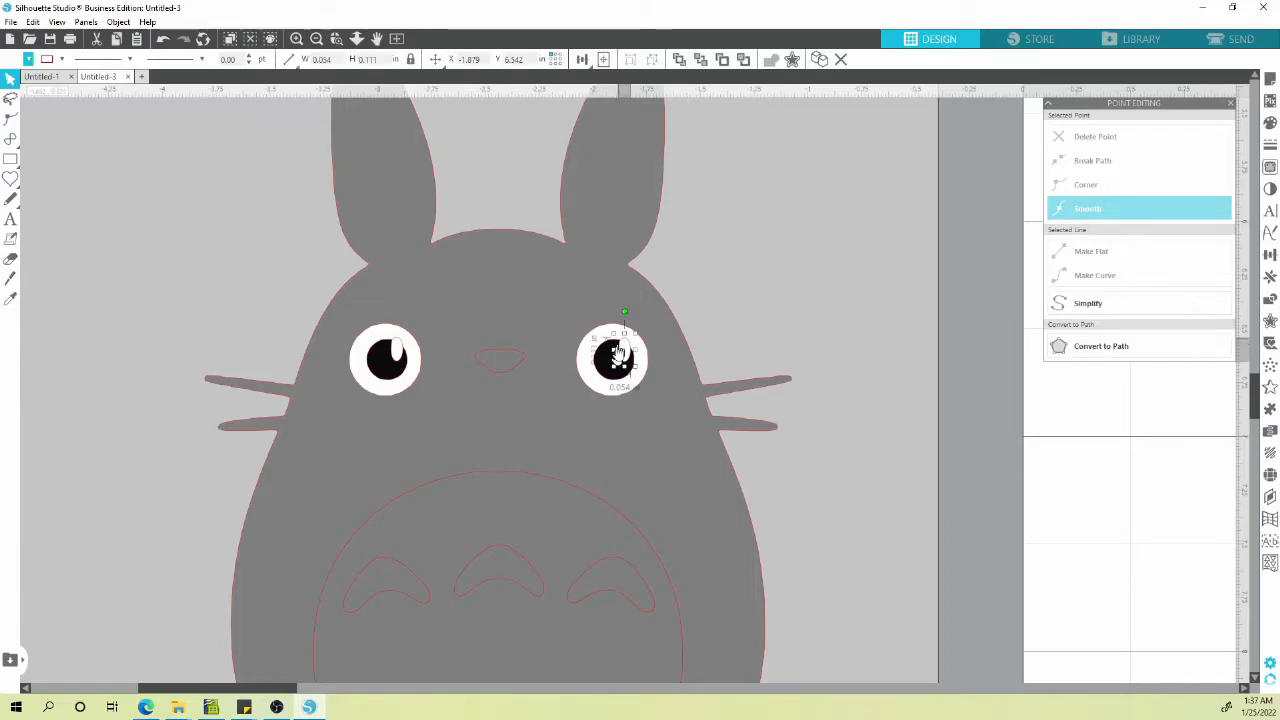
{"action": "left_click", "coordinate": [603, 362], "text": "shift"}
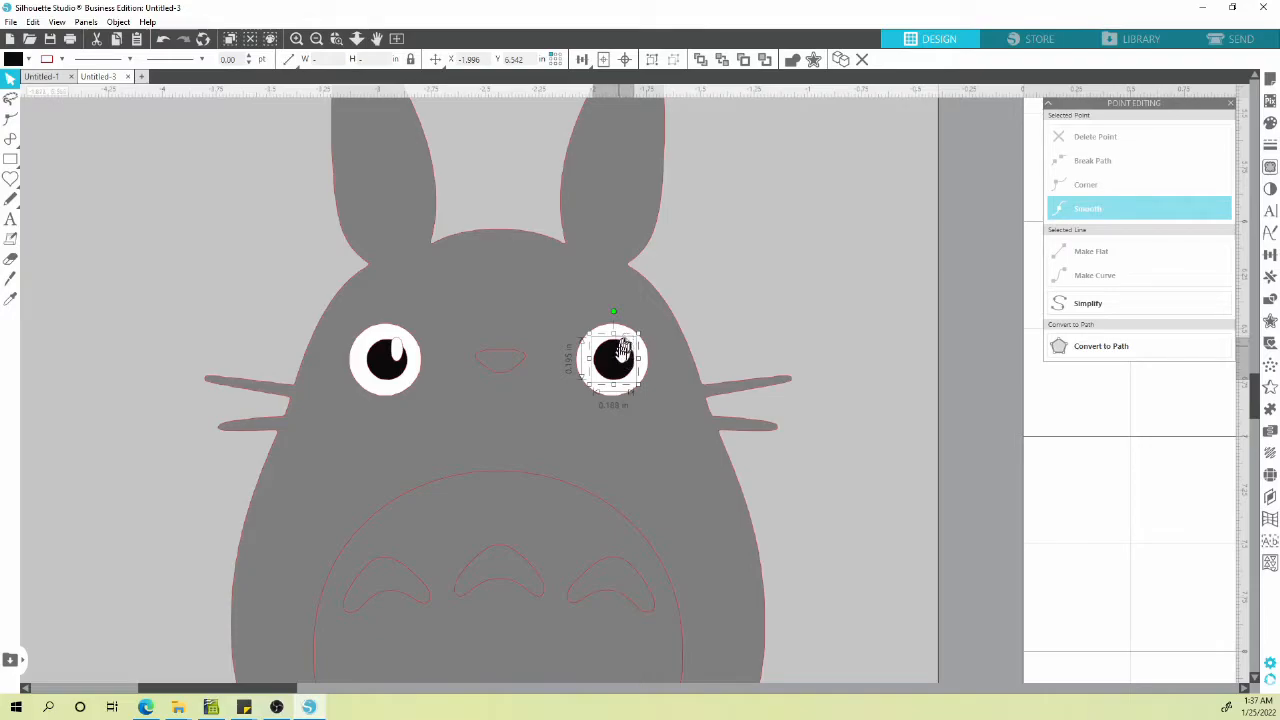
{"action": "left_click", "coordinate": [1270, 301]}
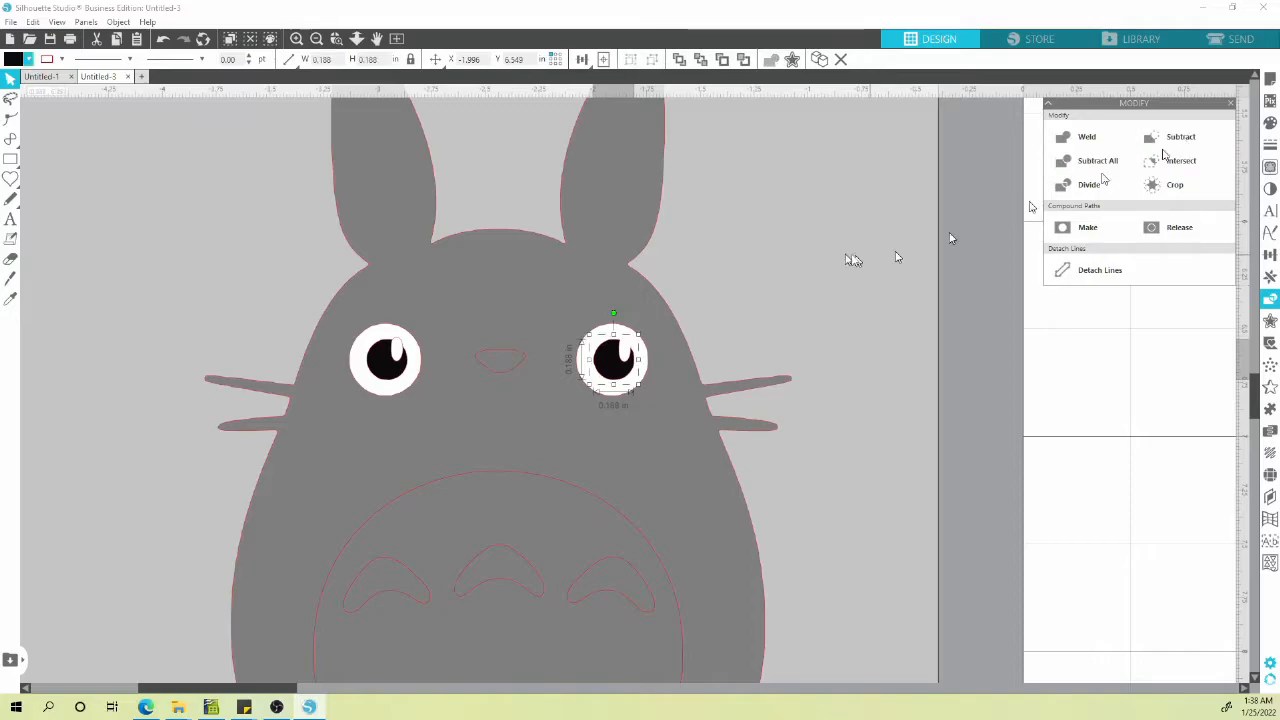
{"action": "left_click", "coordinate": [800, 246]}
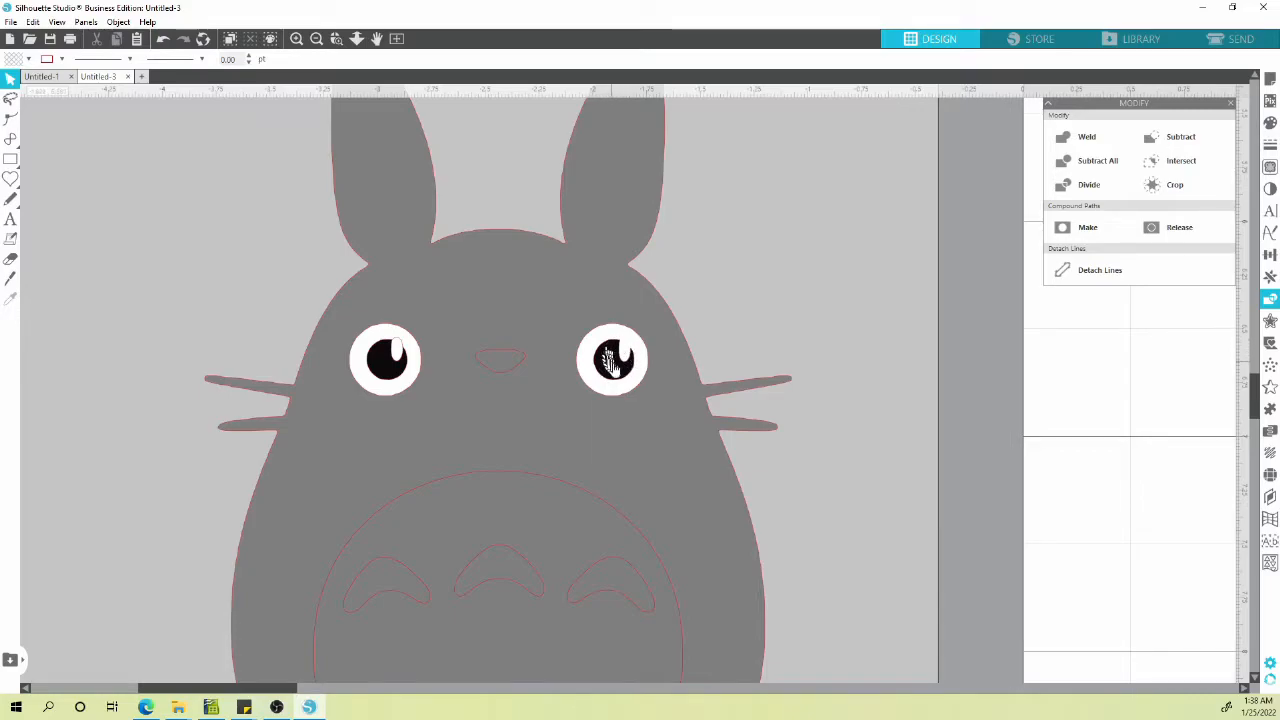
{"action": "key", "text": "ctrl+z"}
{"action": "key", "text": "ctrl+z"}
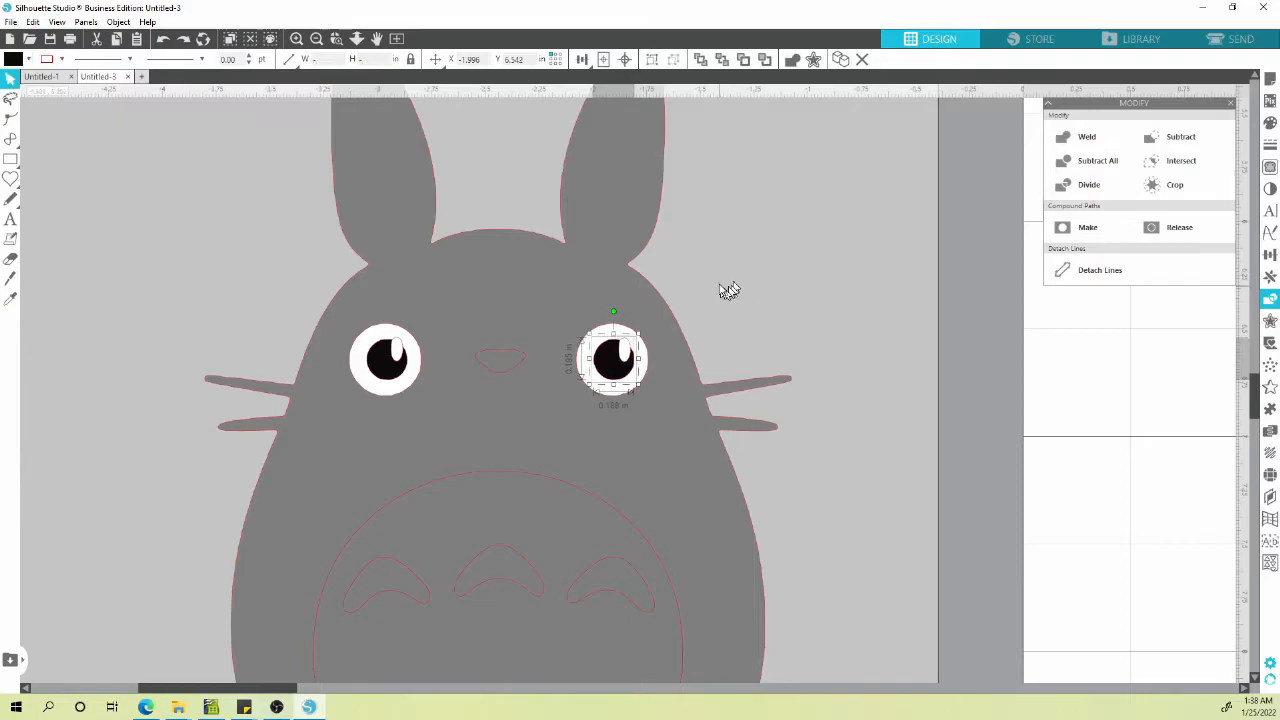
{"action": "left_click", "coordinate": [732, 312]}
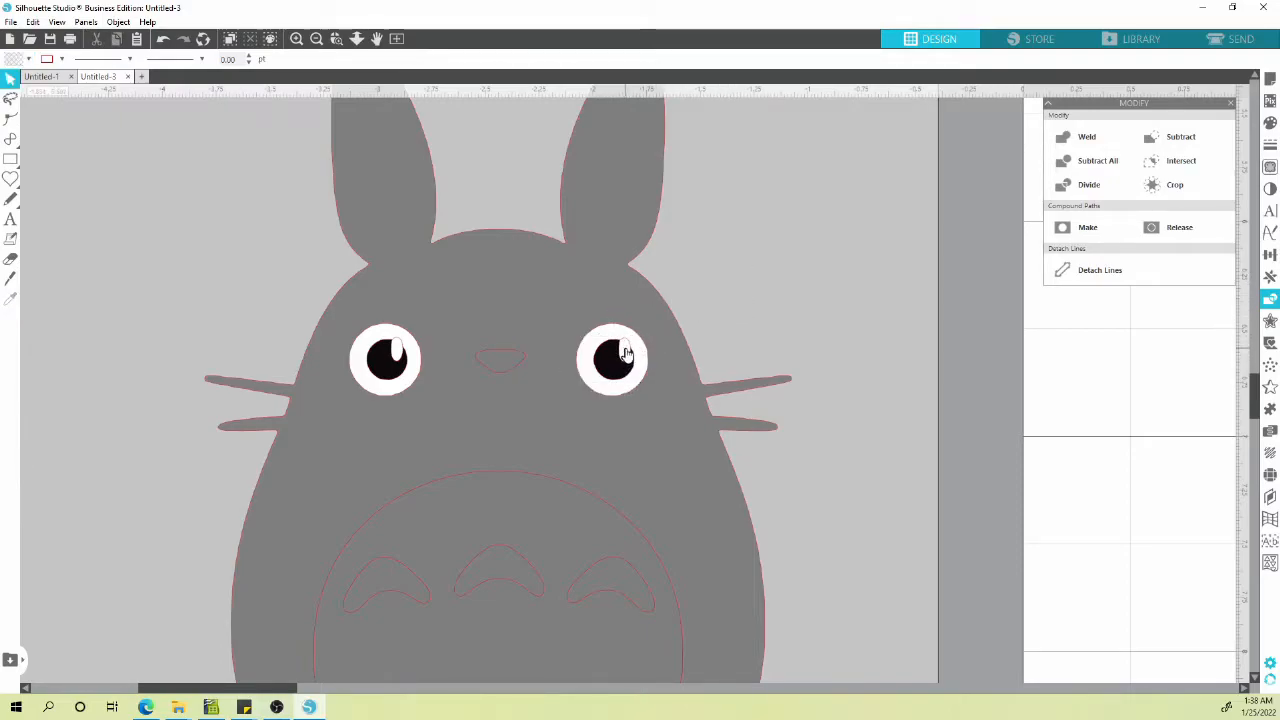
Create an outward offset of 0.010 in with rounded corners around both eye highlights.
{"action": "left_click", "coordinate": [399, 348]}
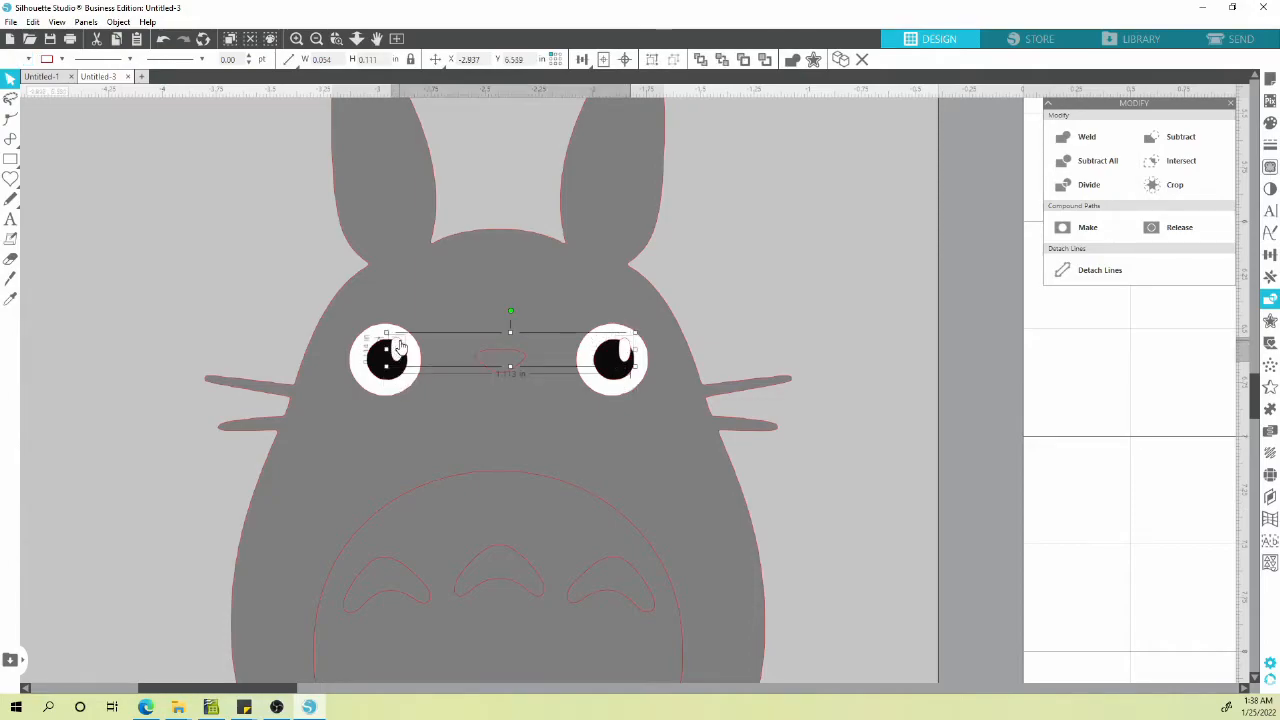
{"action": "left_click", "coordinate": [1268, 322]}
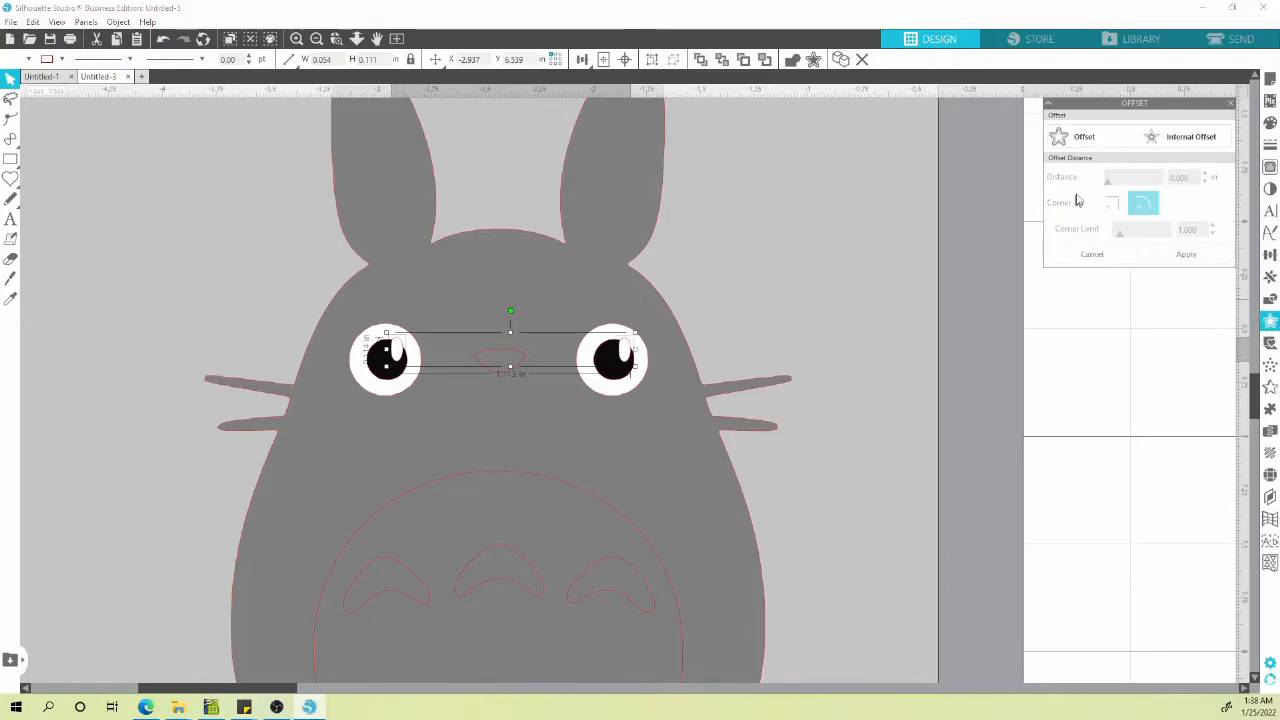
{"action": "left_click", "coordinate": [1085, 140]}
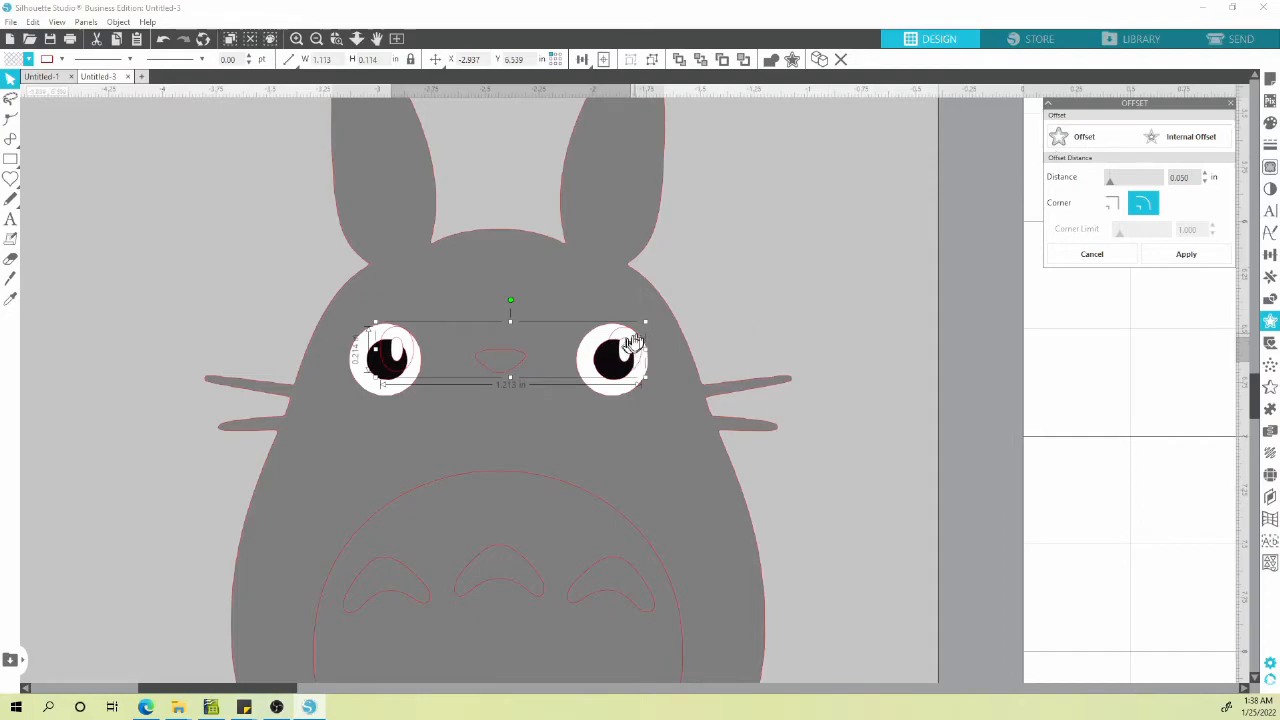
{"action": "left_click_drag", "start_coordinate": [1192, 178], "coordinate": [1184, 178]}
{"action": "type", "text": "0"}
{"action": "key", "text": "Return"}
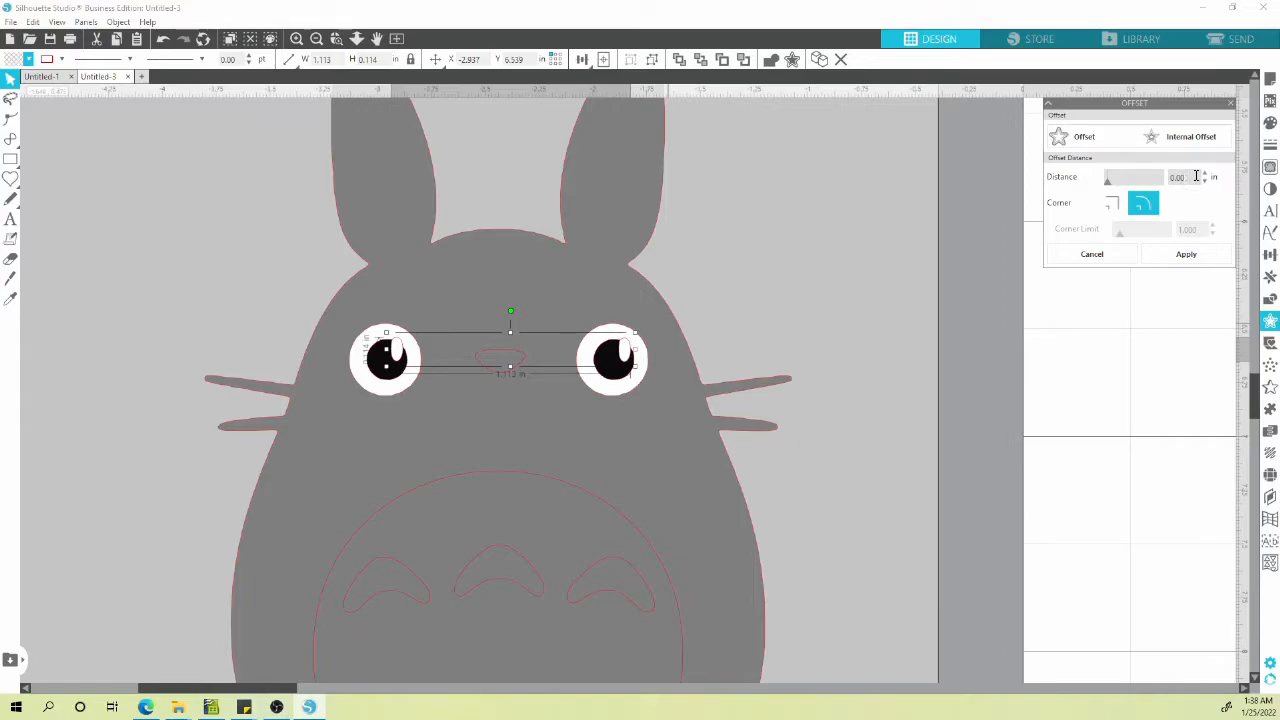
{"action": "left_click", "coordinate": [1194, 206]}
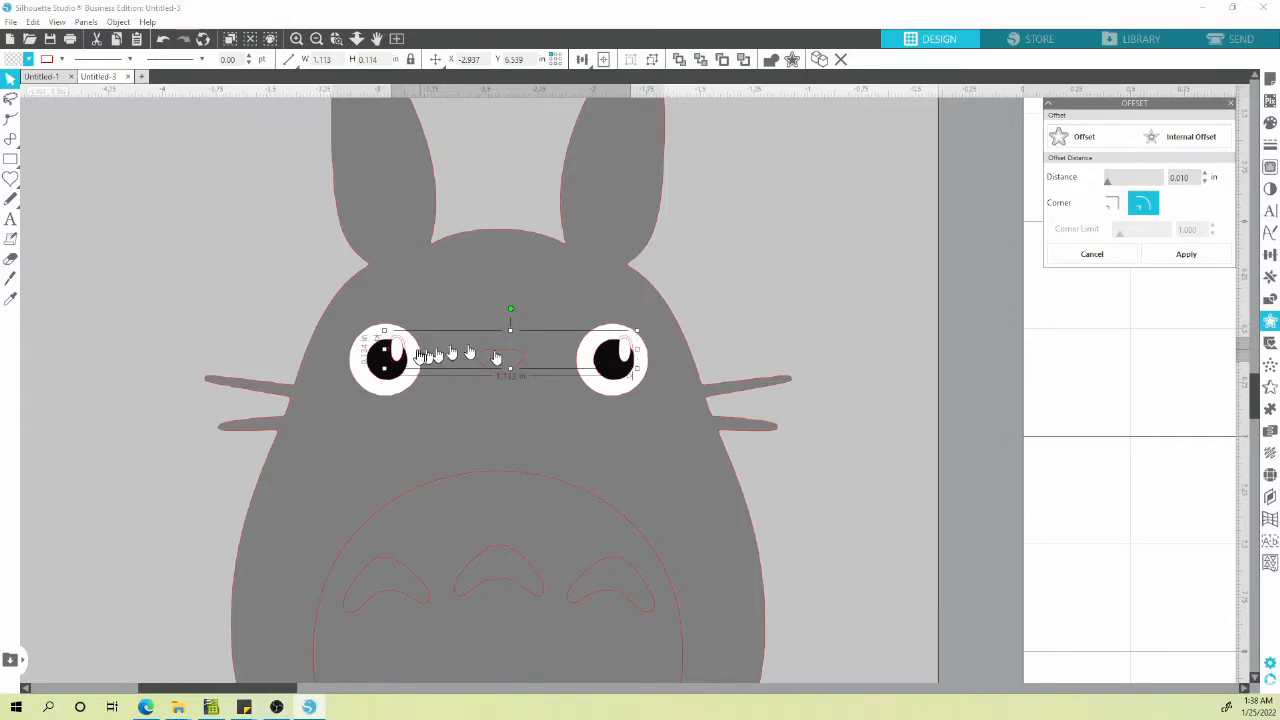
{"action": "left_click", "coordinate": [1186, 257]}
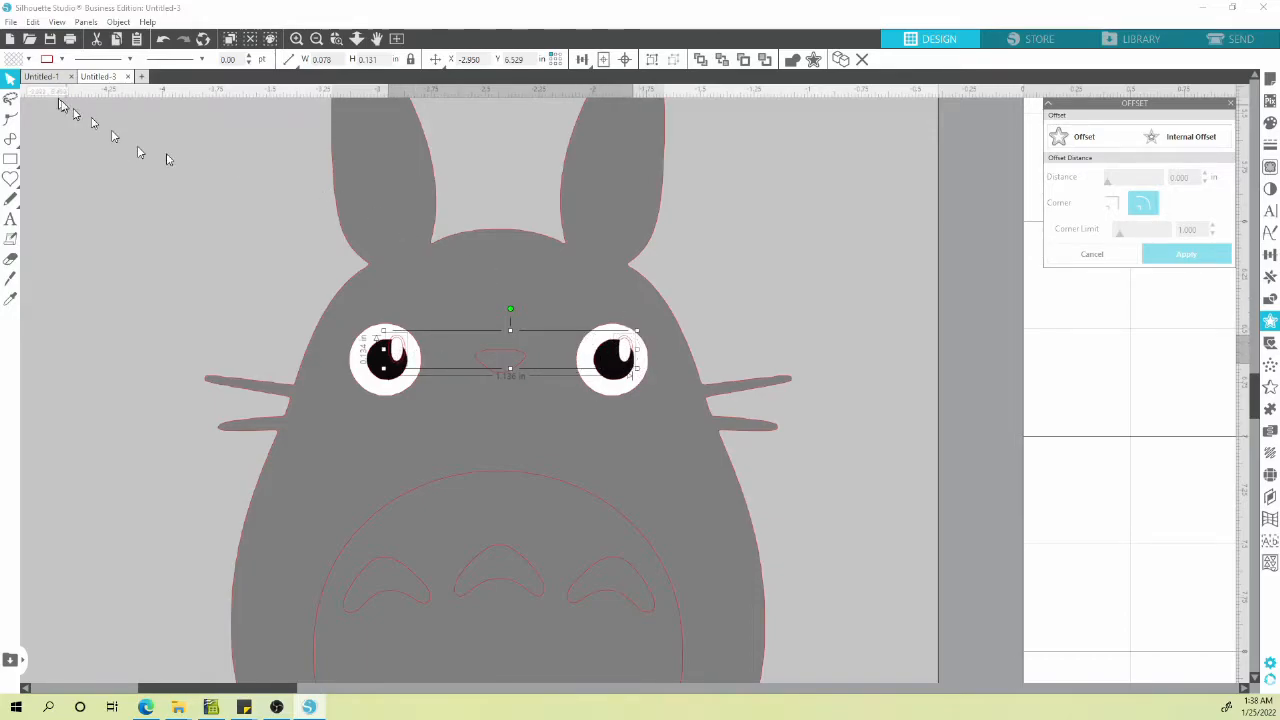
Fill the offset shapes around both eye highlights with black.
{"action": "left_click", "coordinate": [31, 60]}
{"action": "left_click", "coordinate": [27, 81]}
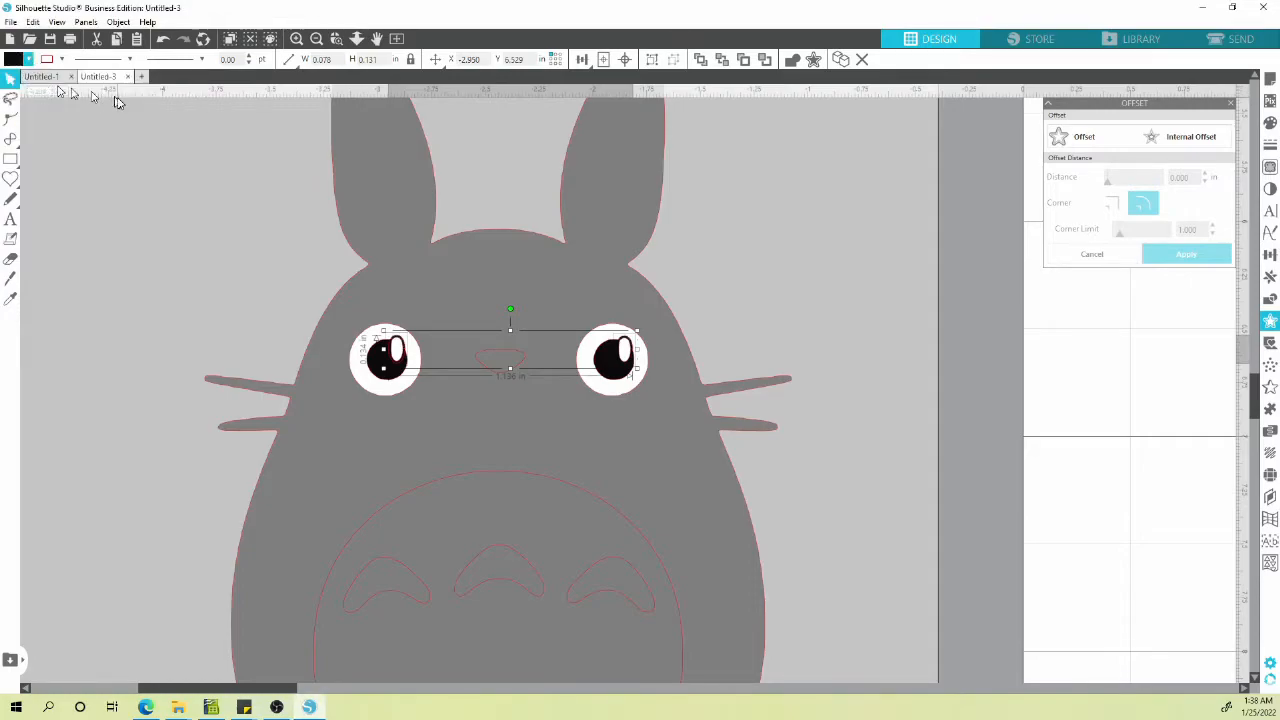
{"action": "left_click", "coordinate": [785, 279]}
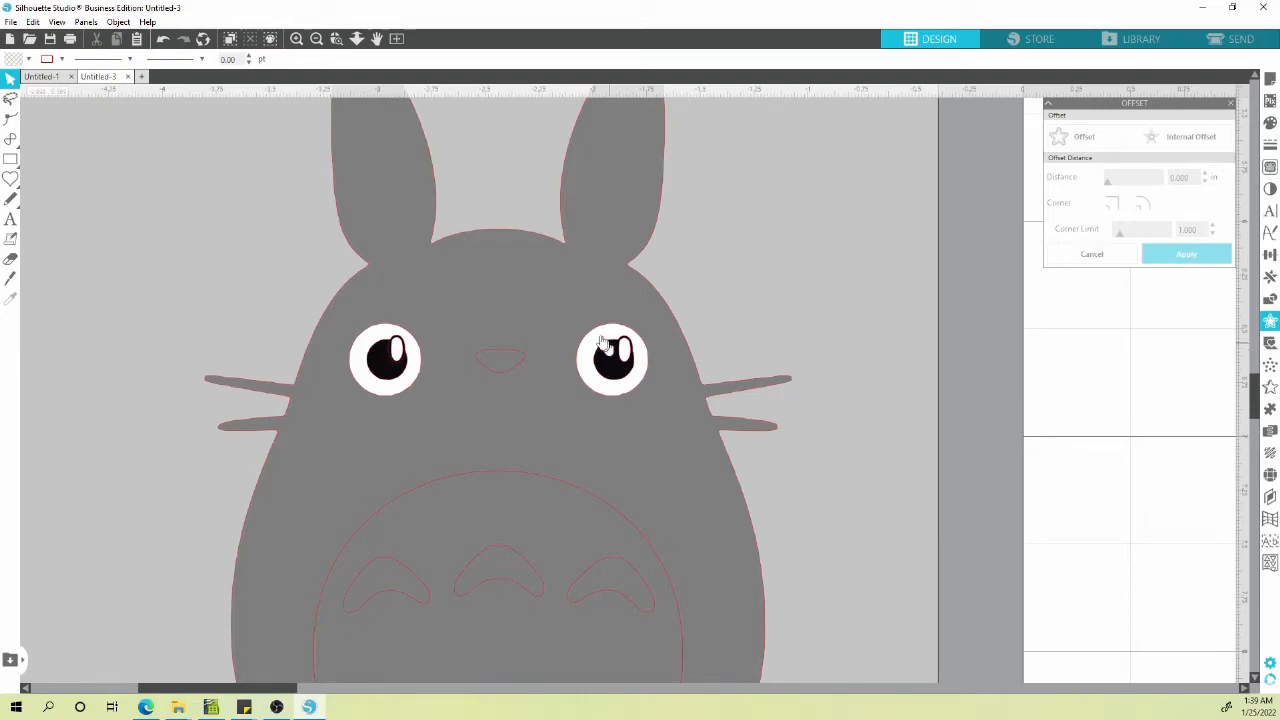
Fill the nose shape between the eyes with black.
{"action": "left_click", "coordinate": [507, 357]}
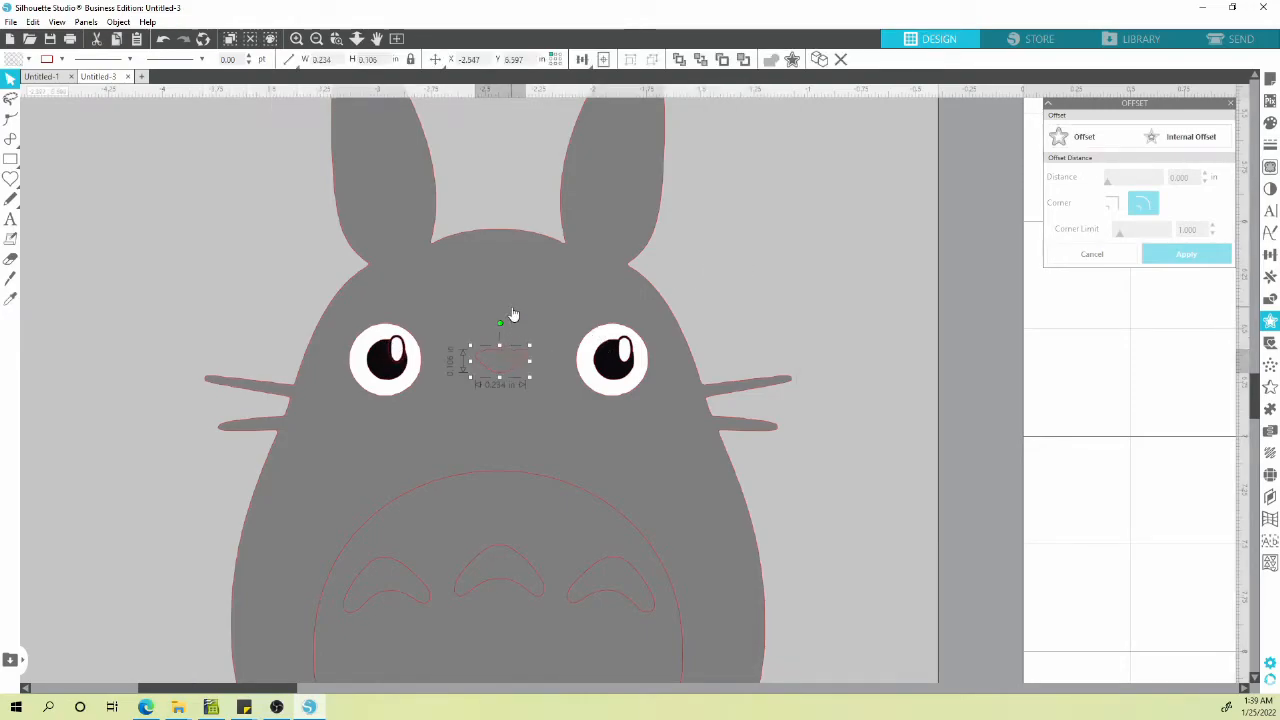
{"action": "left_click", "coordinate": [28, 59]}
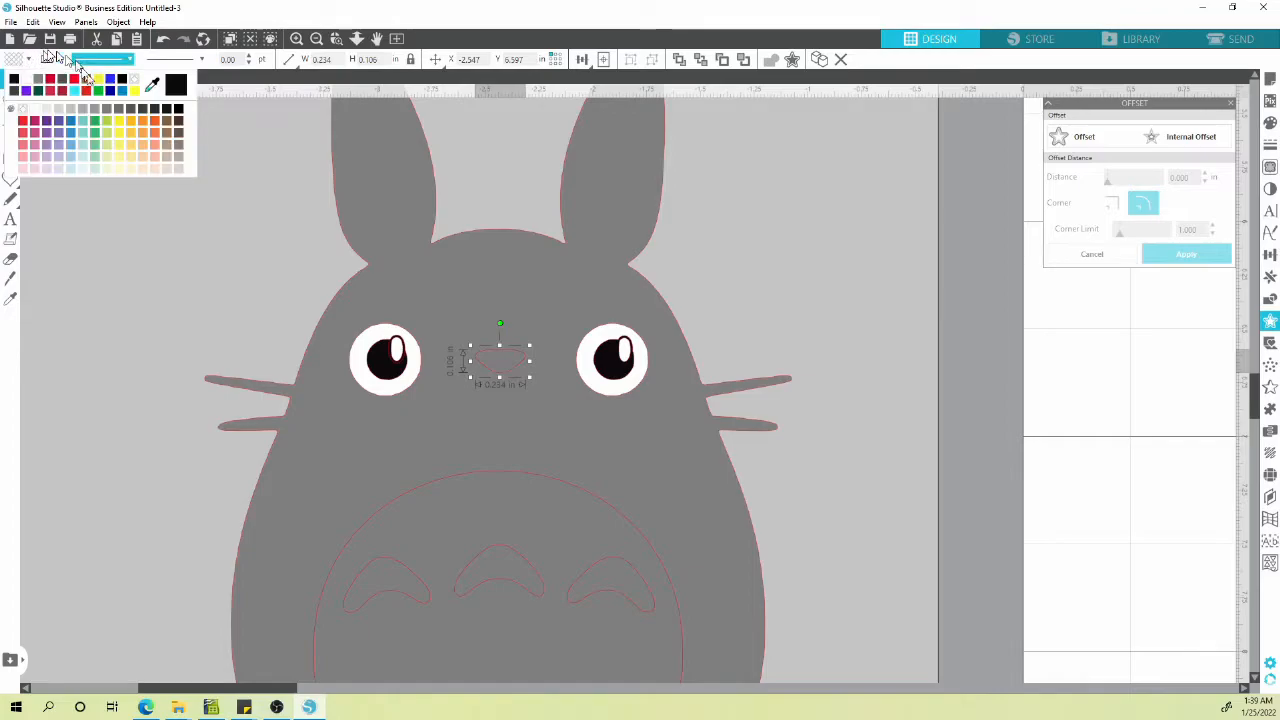
{"action": "left_click", "coordinate": [15, 83]}
{"action": "left_click", "coordinate": [777, 282]}
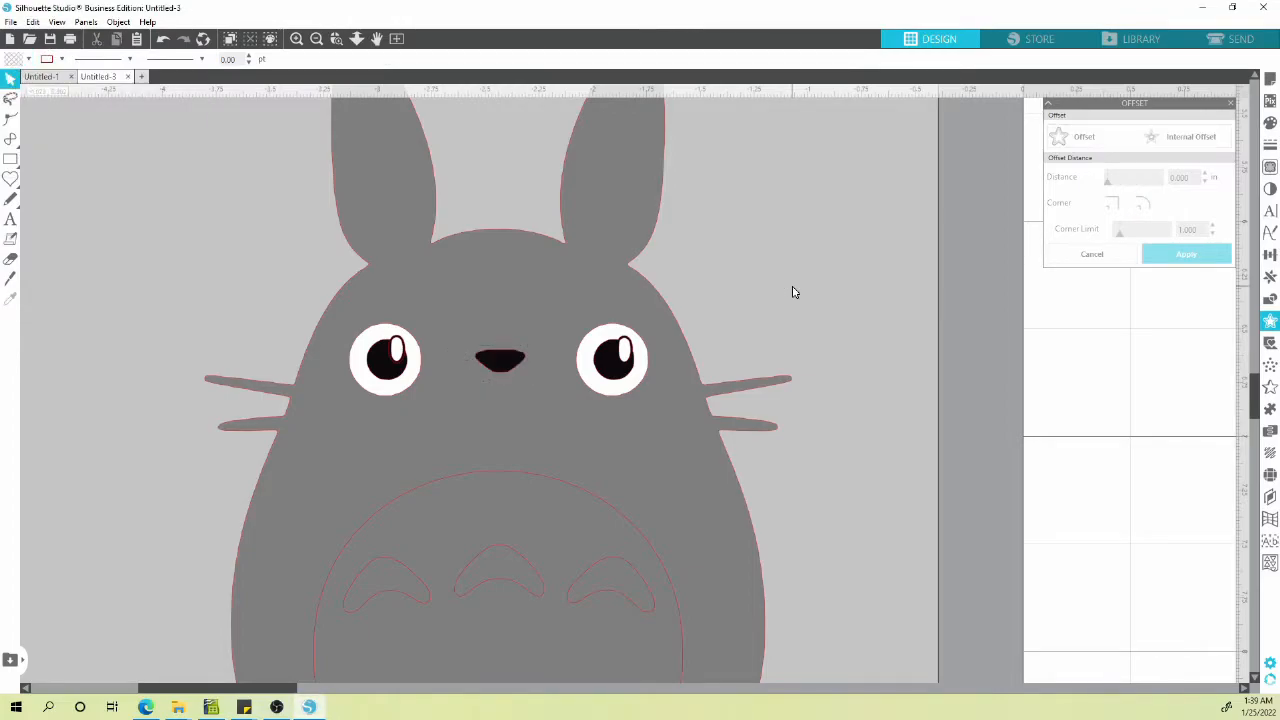
Fill the large belly shape with white.
{"action": "scroll", "coordinate": [792, 292], "scroll_direction": "down", "scroll_amount": 4}
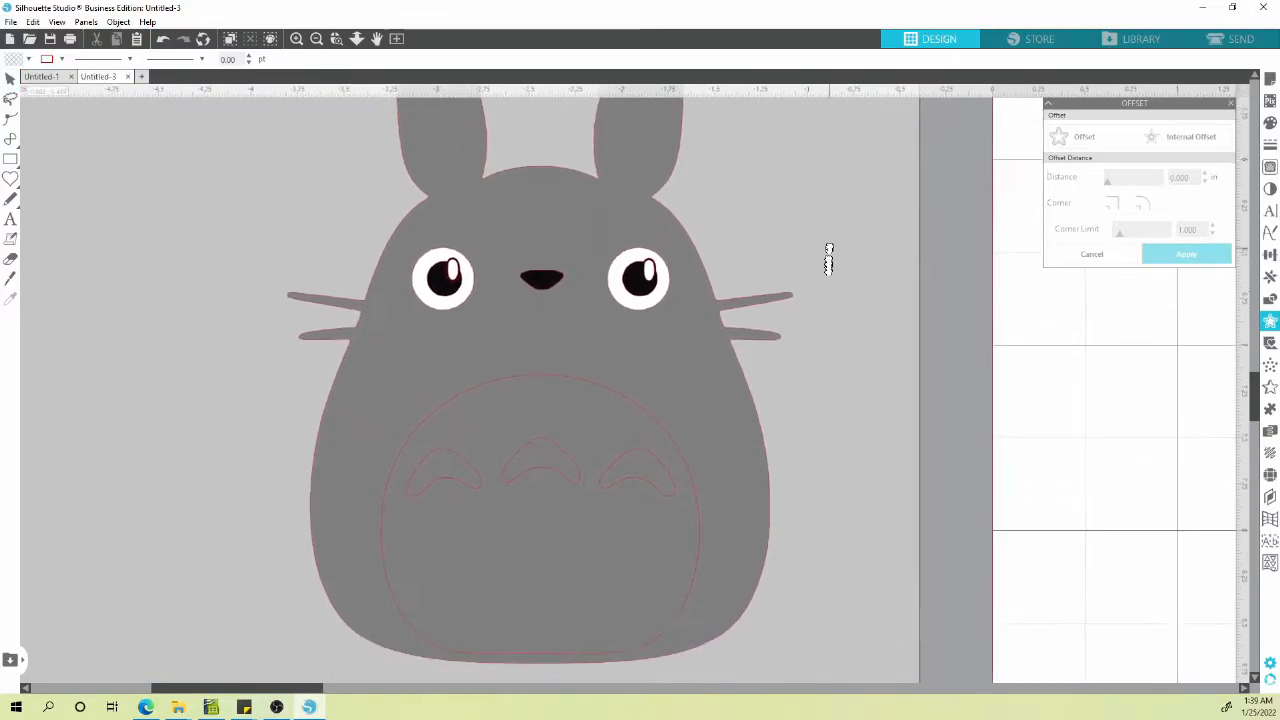
{"action": "left_click", "coordinate": [566, 367]}
{"action": "left_click", "coordinate": [28, 59]}
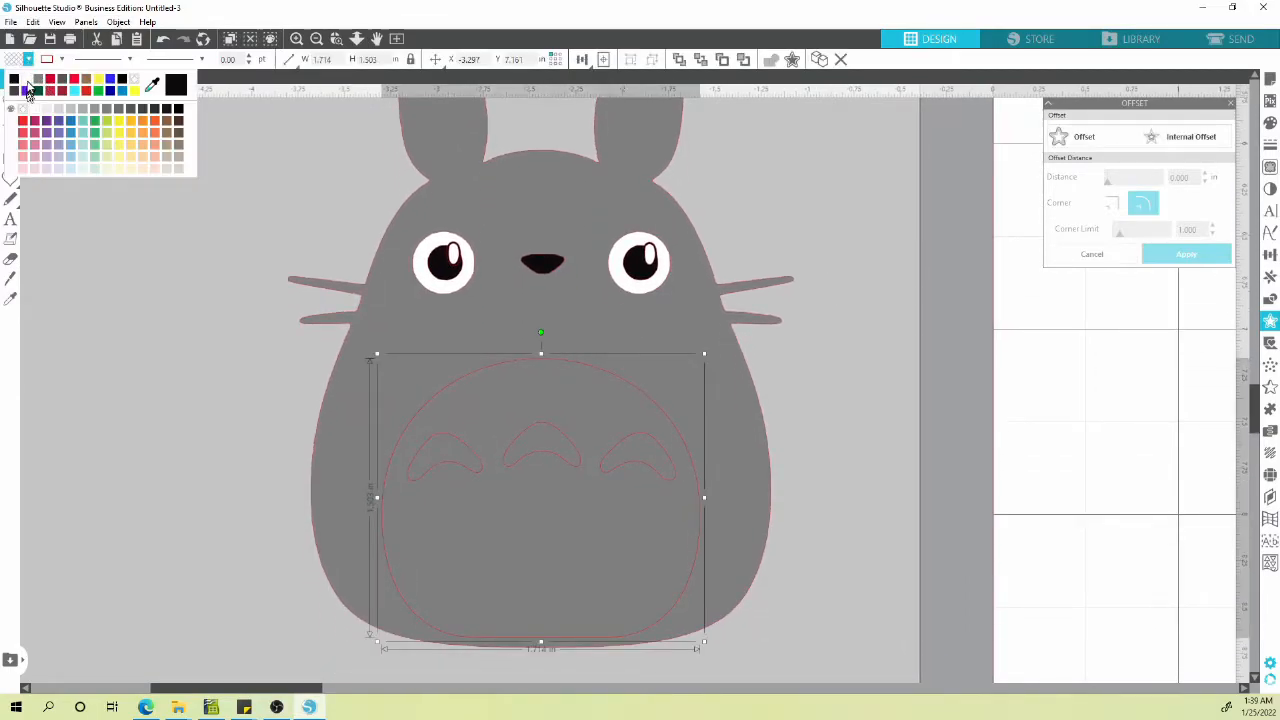
{"action": "left_click", "coordinate": [28, 90]}
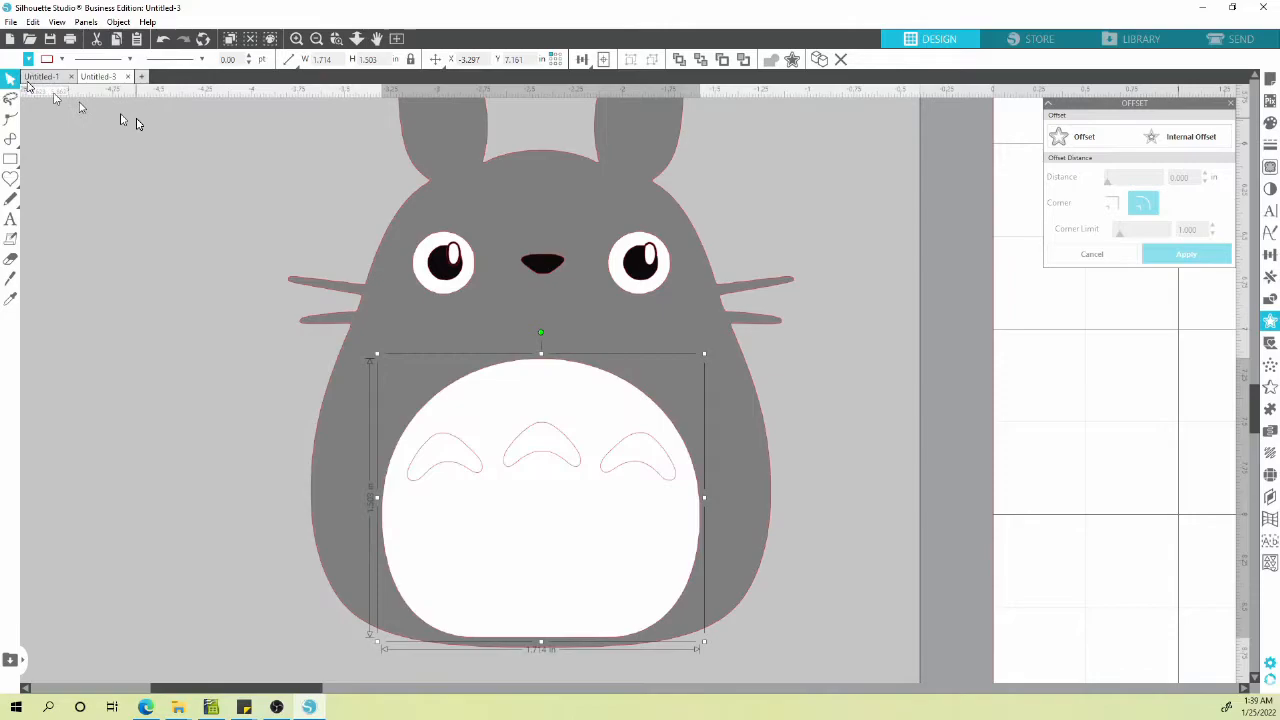
Fill the three arched markings on the white belly with black.
{"action": "left_click", "coordinate": [627, 443]}
{"action": "left_click", "coordinate": [566, 440], "text": "shift"}
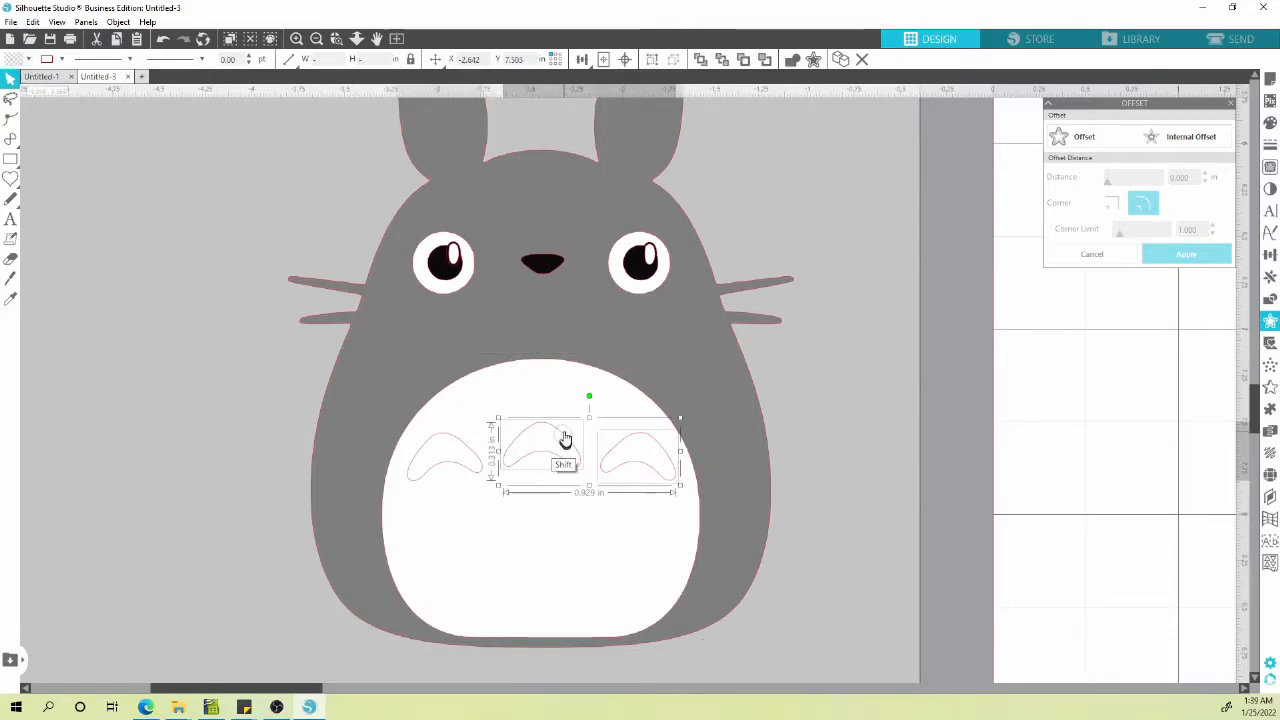
{"action": "left_click", "coordinate": [462, 448], "text": "shift"}
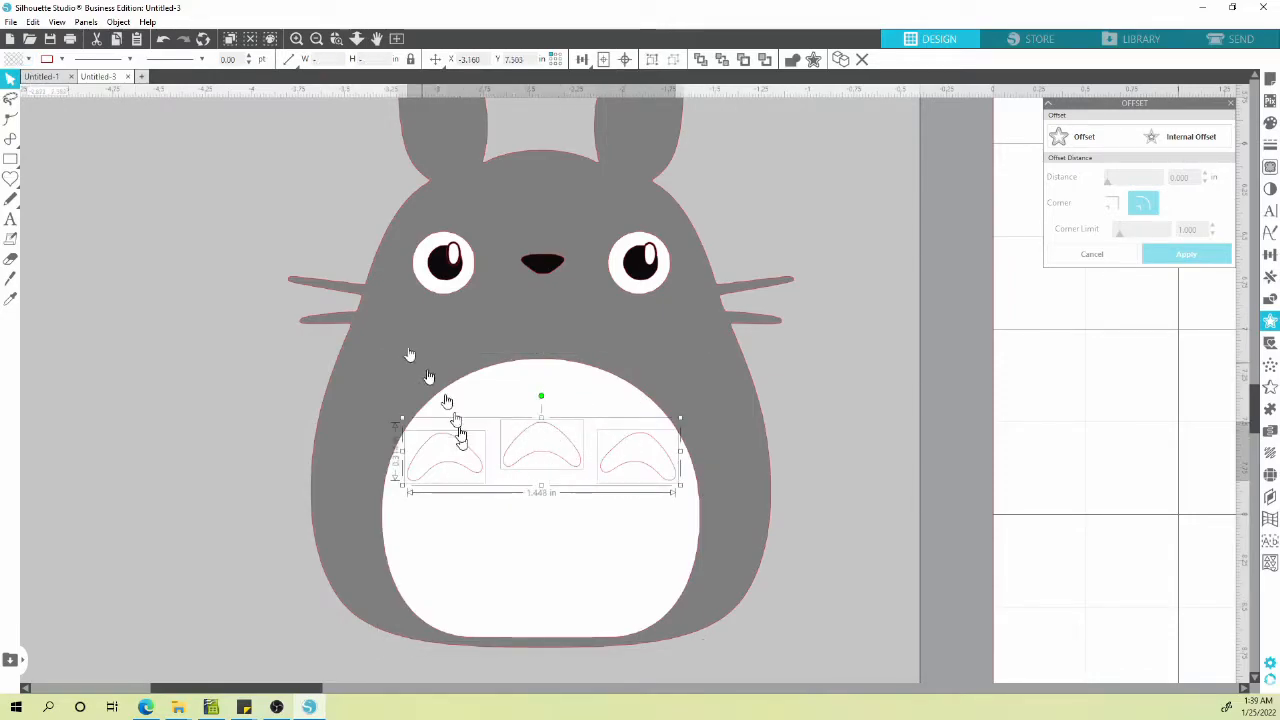
{"action": "left_click", "coordinate": [28, 59]}
{"action": "left_click", "coordinate": [67, 95]}
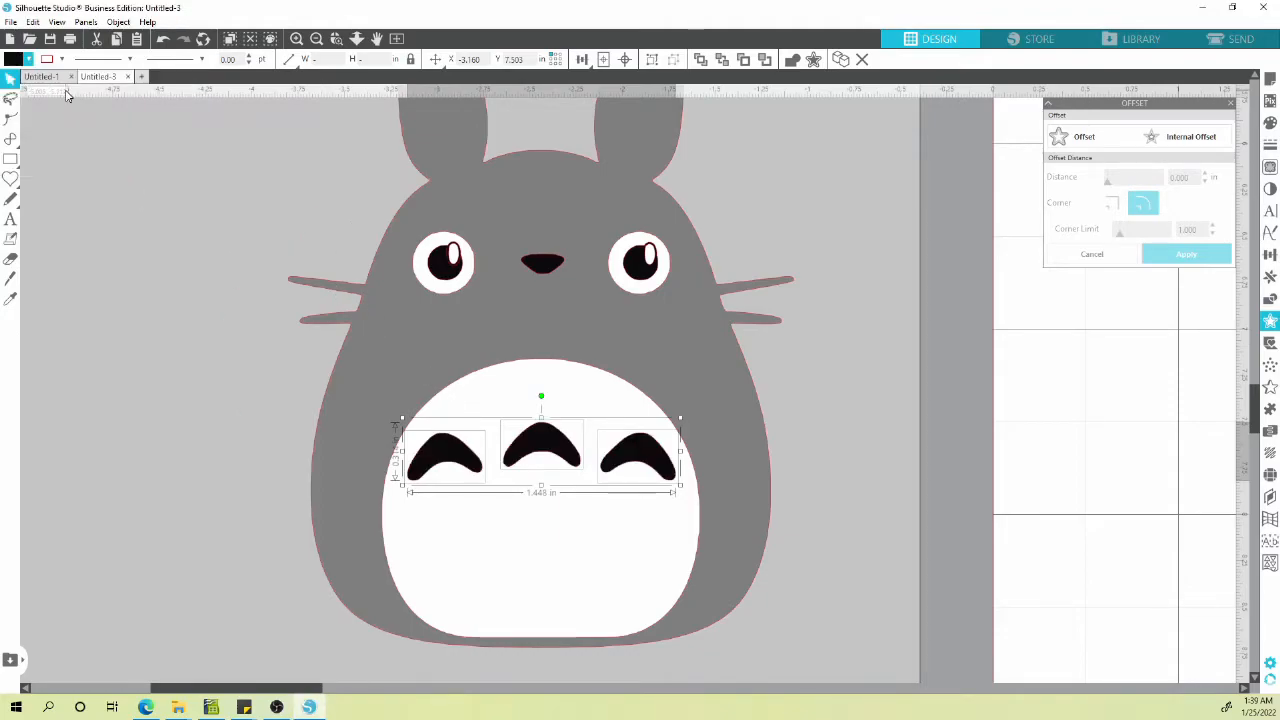
{"action": "left_click", "coordinate": [806, 371]}
Duplicate the complete Totoro design, placing the copy directly to the right of the original.
{"action": "scroll", "coordinate": [806, 372], "scroll_direction": "down", "scroll_amount": 3}
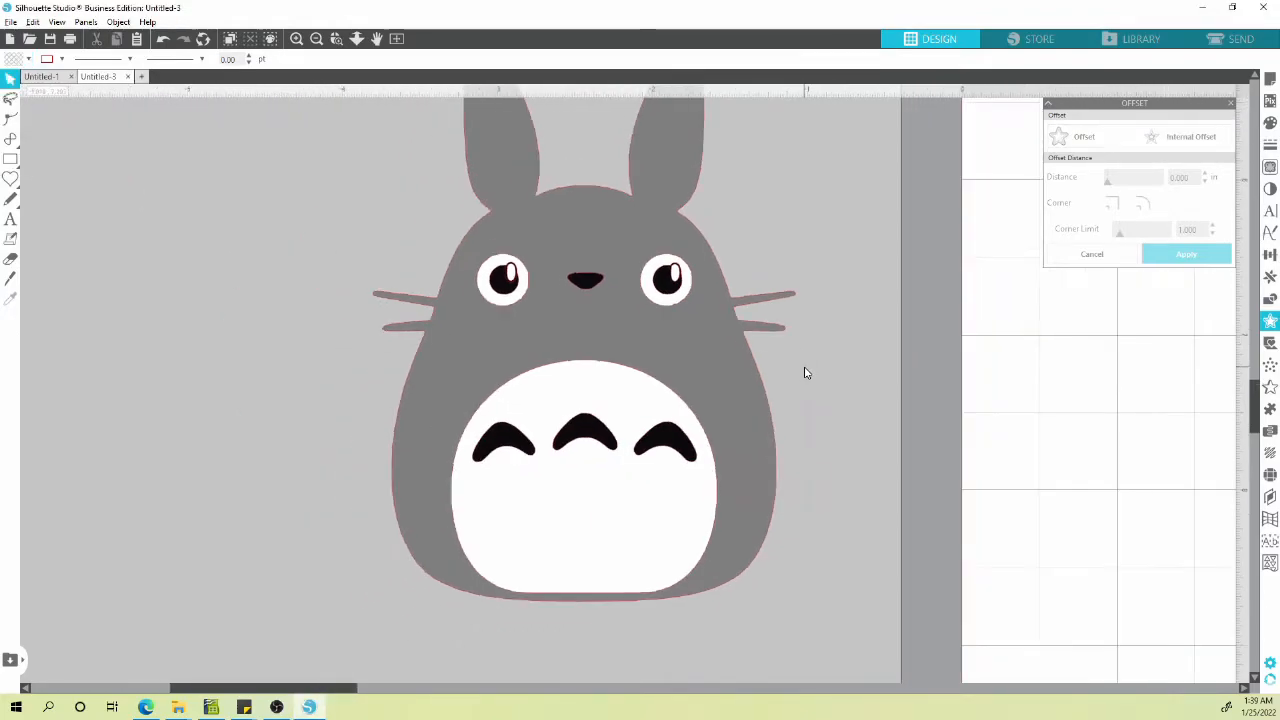
{"action": "left_click_drag", "start_coordinate": [846, 348], "coordinate": [791, 433]}
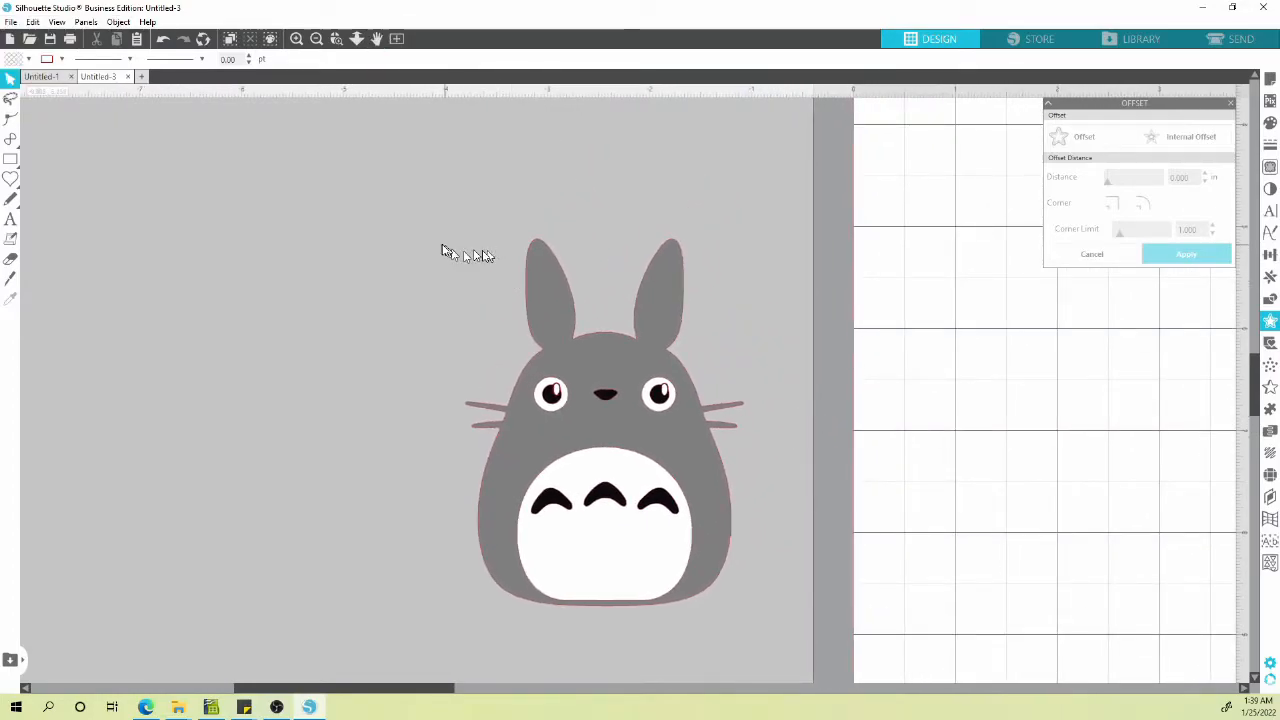
{"action": "left_click_drag", "start_coordinate": [404, 213], "coordinate": [790, 634]}
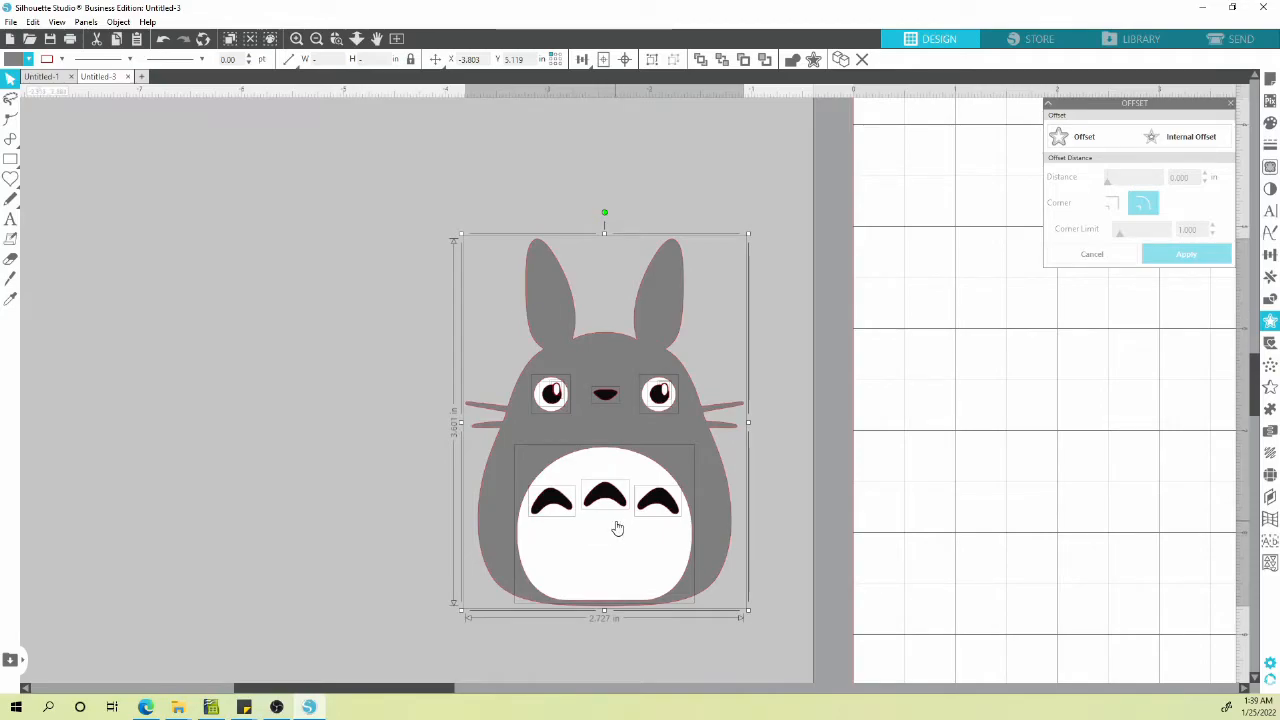
{"action": "key", "text": "ctrl+d"}
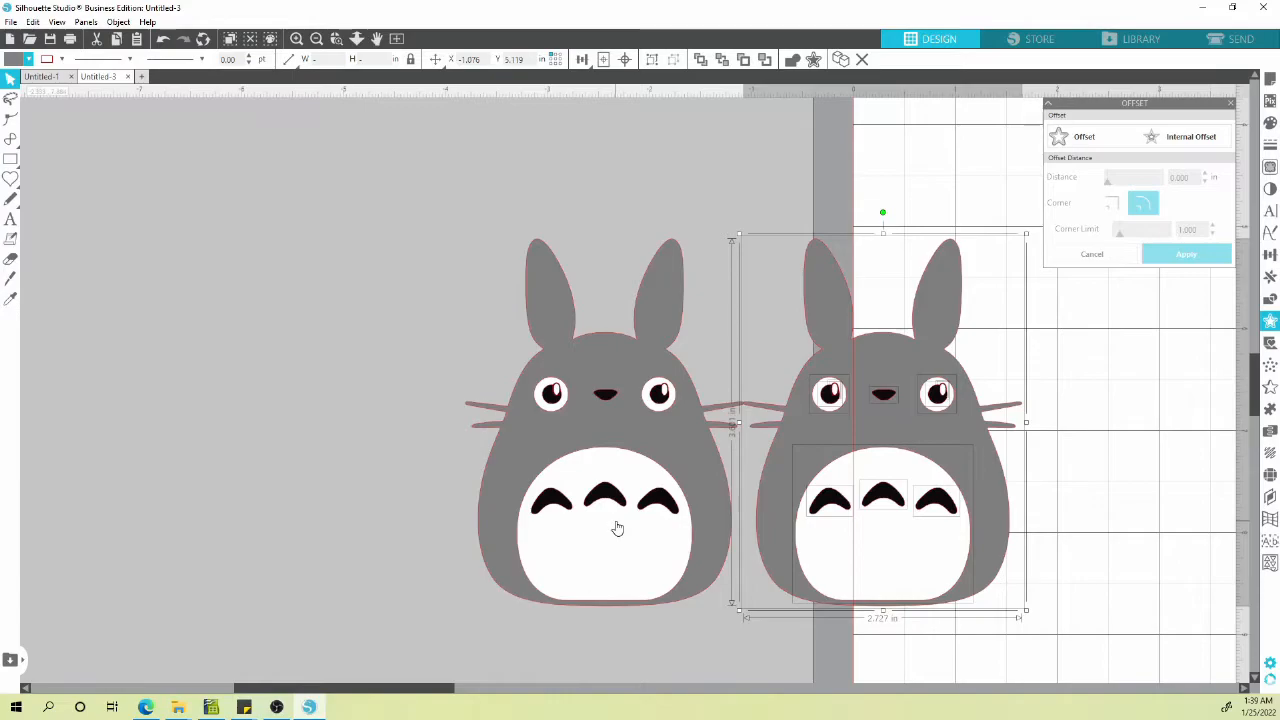
Move the duplicate Totoro to the right onto the mat, leaving a wide gap from the original.
{"action": "left_click_drag", "start_coordinate": [408, 466], "coordinate": [258, 461]}
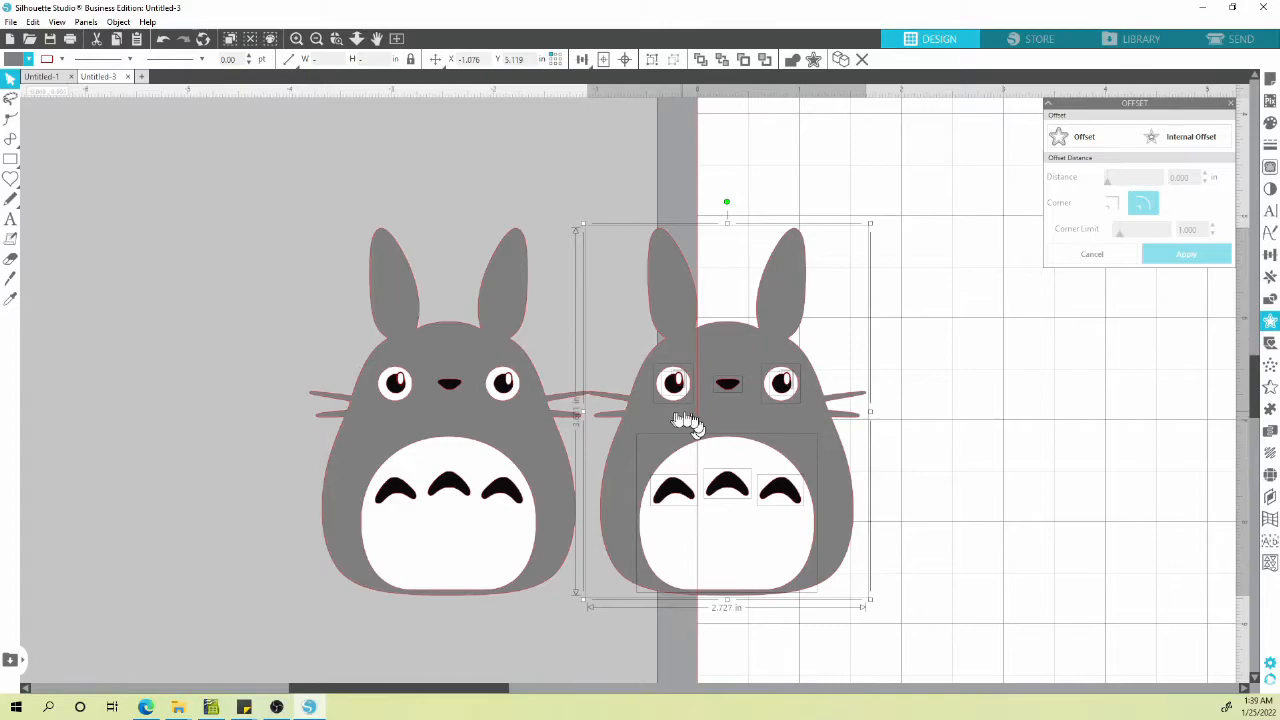
{"action": "left_click_drag", "start_coordinate": [616, 157], "coordinate": [861, 603]}
{"action": "left_click_drag", "start_coordinate": [737, 423], "coordinate": [775, 419]}
{"action": "key", "text": "Right"}
{"action": "key", "text": "Right"}
{"action": "key", "text": "Right"}
{"action": "key", "text": "Right"}
{"action": "key", "text": "Right"}
{"action": "key", "text": "Right"}
{"action": "key", "text": "Right"}
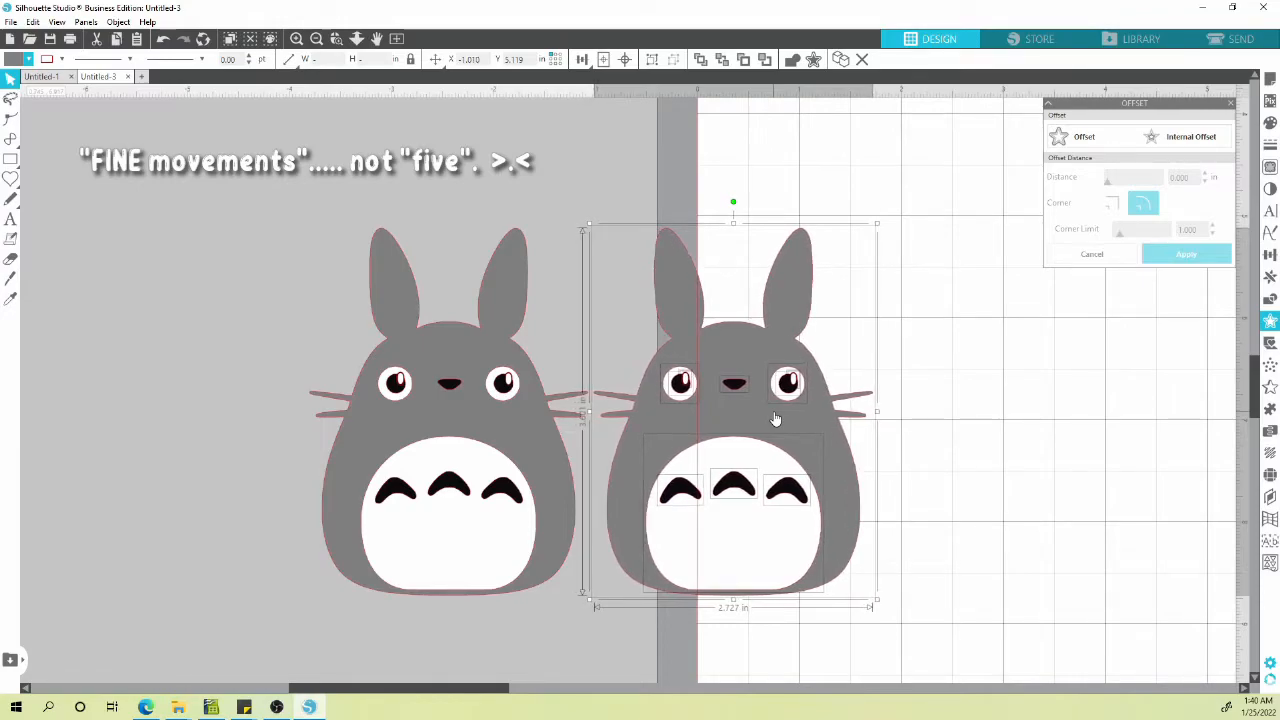
{"action": "key", "text": "Right"}
{"action": "key", "text": "Right"}
{"action": "key", "text": "Right"}
{"action": "key", "text": "Right"}
{"action": "key", "text": "Right"}
{"action": "key", "text": "Right"}
{"action": "key", "text": "Right"}
{"action": "key", "text": "Right"}
{"action": "key", "text": "Right"}
{"action": "key", "text": "Right"}
{"action": "key", "text": "Right"}
{"action": "key", "text": "Right"}
{"action": "key", "text": "Right"}
{"action": "key", "text": "Right"}
{"action": "key", "text": "Right"}
{"action": "key", "text": "Right"}
{"action": "key", "text": "Right"}
{"action": "key", "text": "Right"}
{"action": "key", "text": "Right"}
{"action": "key", "text": "Right"}
{"action": "key", "text": "Right"}
{"action": "key", "text": "Right"}
{"action": "key", "text": "Right"}
{"action": "key", "text": "Right"}
{"action": "key", "text": "Right"}
{"action": "left_click_drag", "start_coordinate": [775, 418], "coordinate": [1094, 428]}
Move the complete original Totoro to the right so it straddles the mat's left edge beside the duplicate.
{"action": "left_click_drag", "start_coordinate": [266, 215], "coordinate": [600, 651]}
{"action": "left_click_drag", "start_coordinate": [450, 424], "coordinate": [708, 436]}
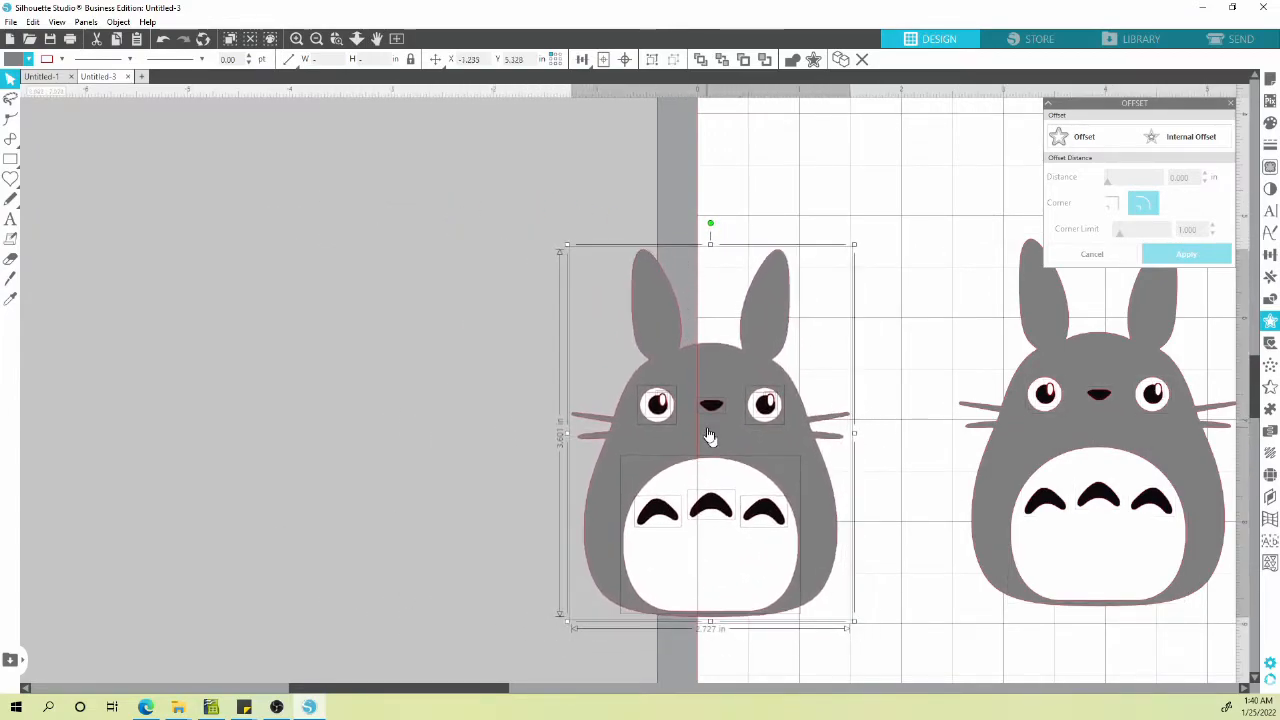
{"action": "left_click_drag", "start_coordinate": [571, 408], "coordinate": [255, 375]}
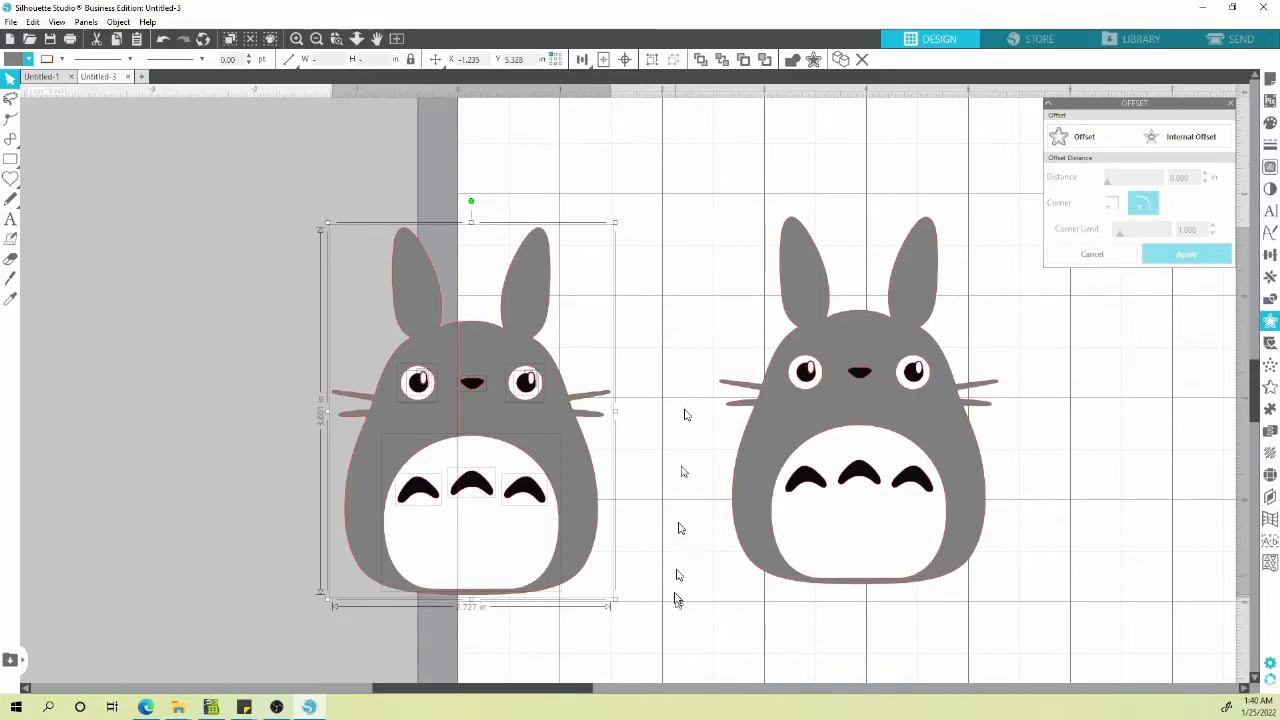
{"action": "left_click", "coordinate": [666, 234]}
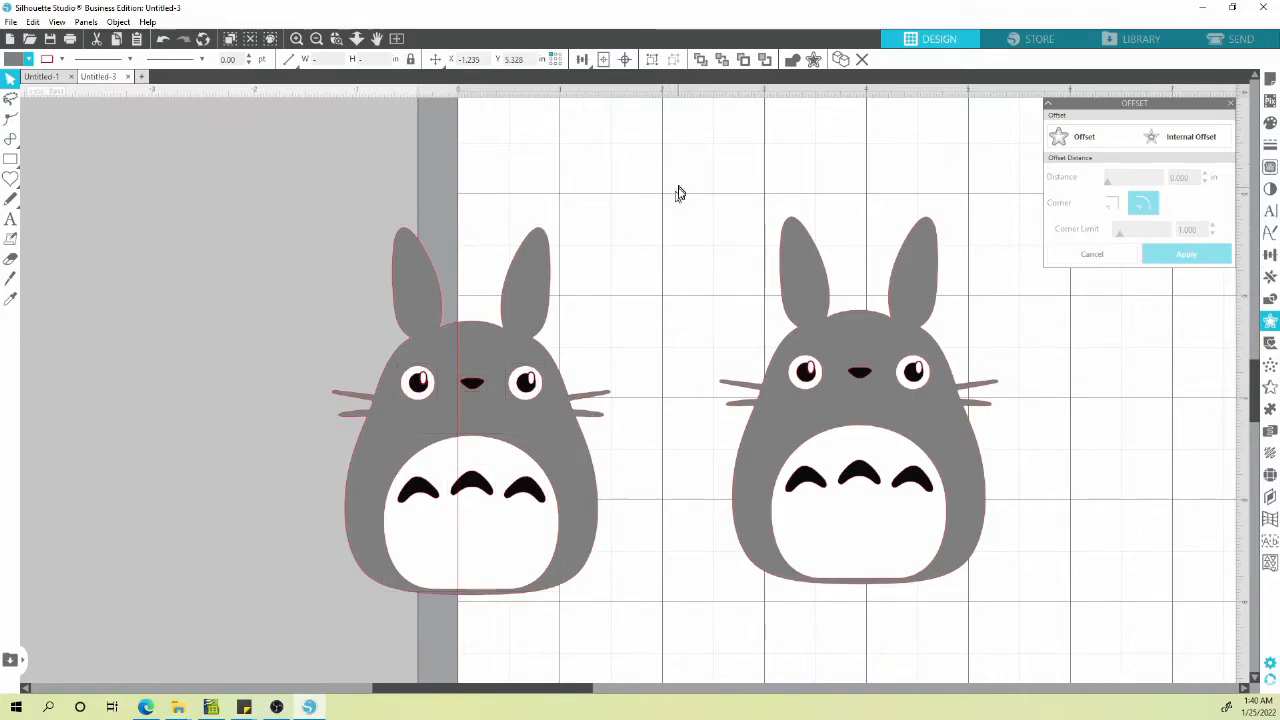
Shift both black pupils of the original Totoro together slightly right and up within the white eyes.
{"action": "left_click", "coordinate": [416, 382]}
{"action": "left_click", "coordinate": [525, 385], "text": "shift"}
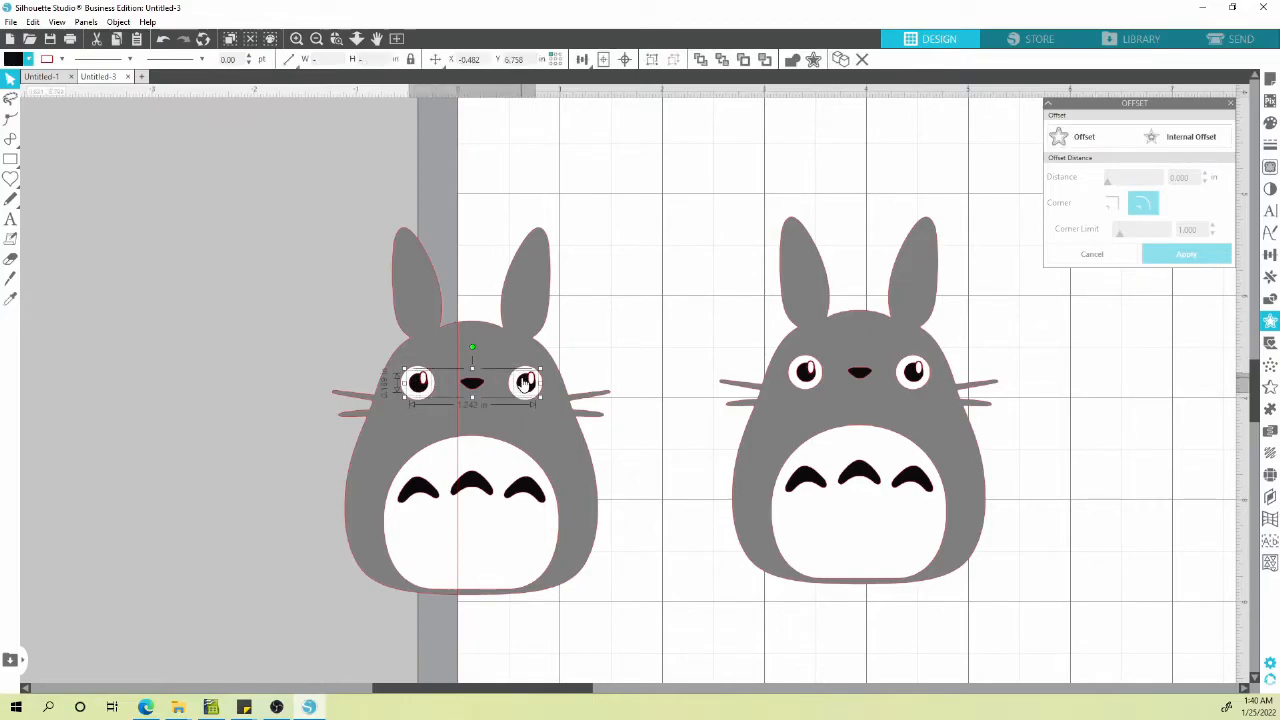
{"action": "left_click_drag", "start_coordinate": [522, 385], "coordinate": [527, 385]}
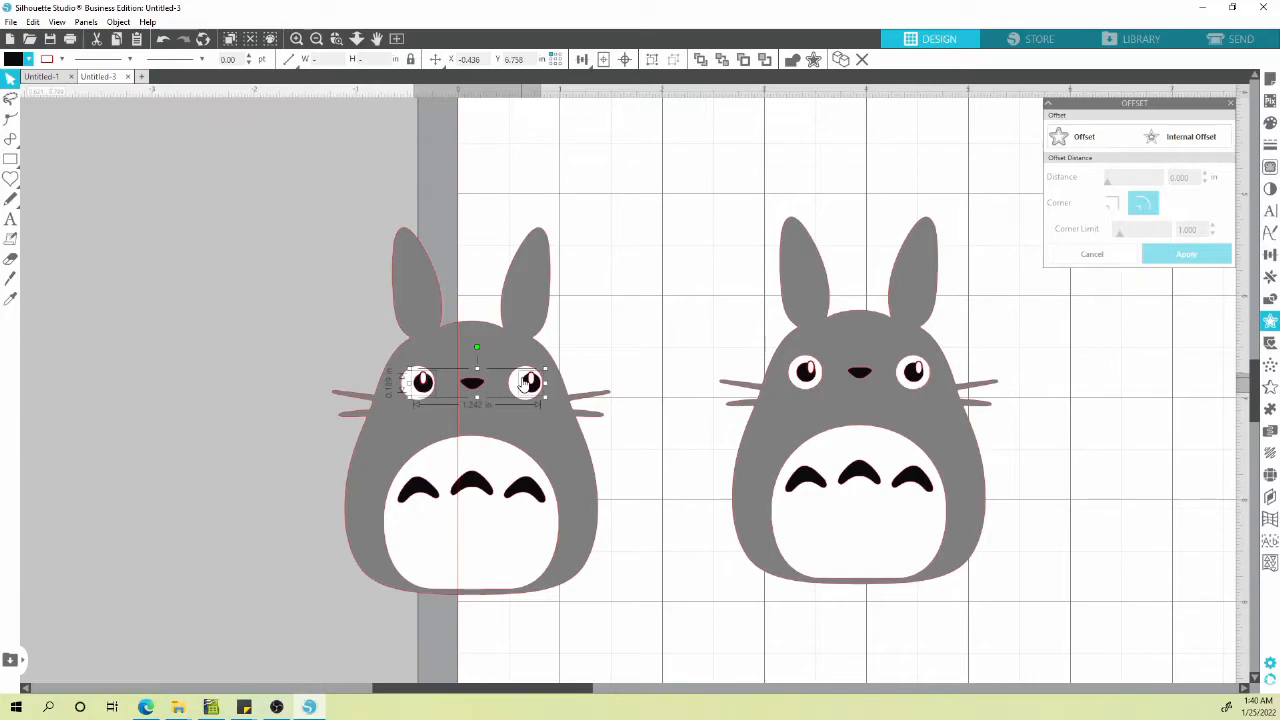
{"action": "left_click_drag", "start_coordinate": [523, 385], "coordinate": [523, 383]}
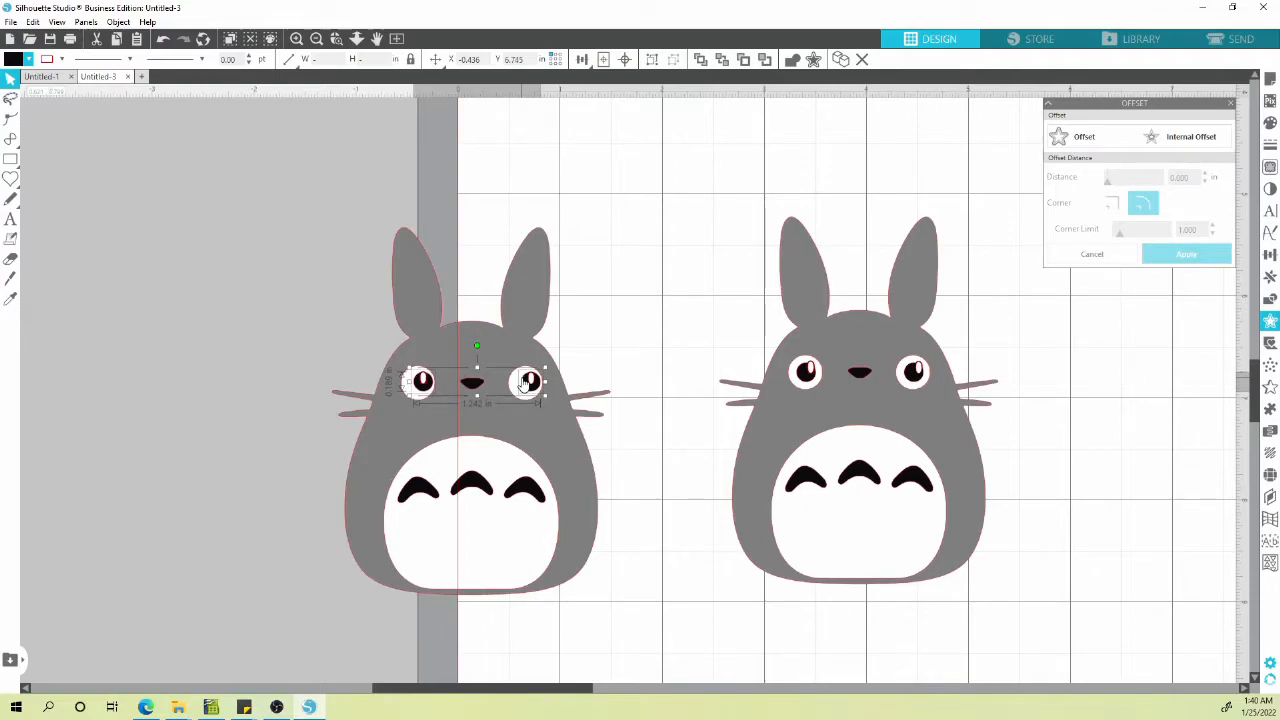
{"action": "left_click", "coordinate": [621, 292]}
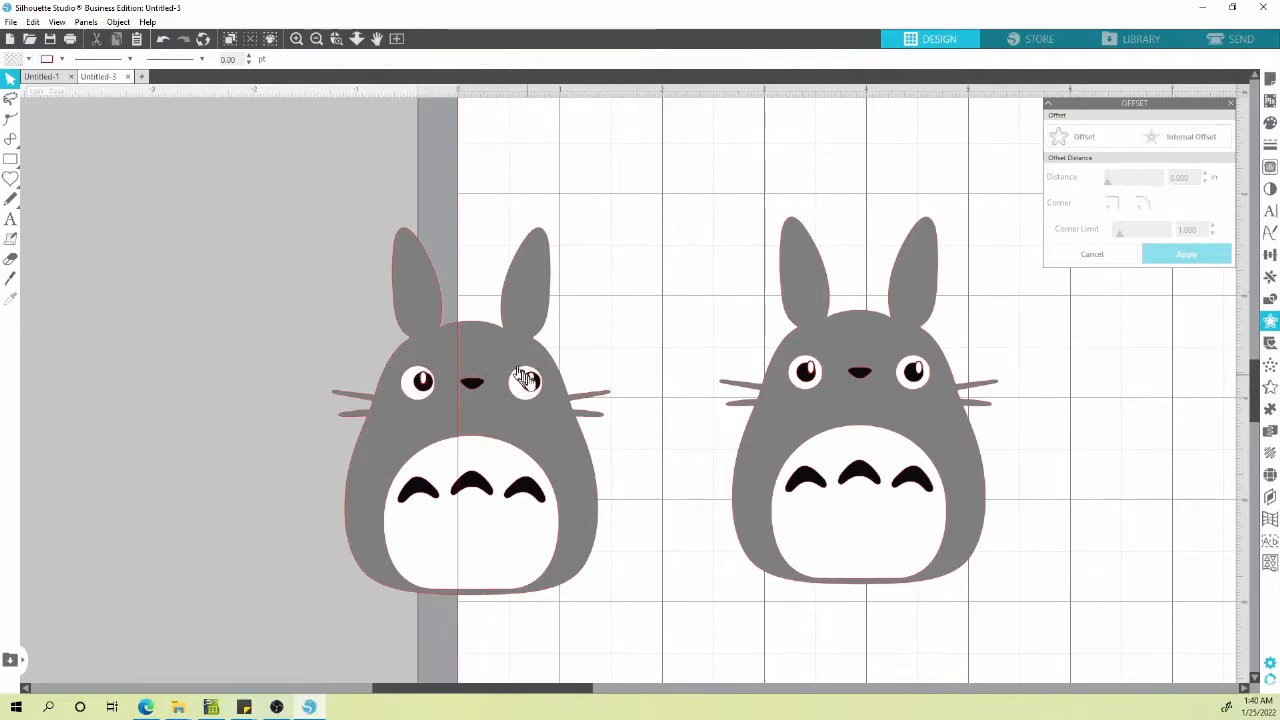
Move both white eye highlights of the original Totoro together toward the left edges of the pupils.
{"action": "left_click", "coordinate": [529, 381]}
{"action": "left_click_drag", "start_coordinate": [474, 370], "coordinate": [421, 378]}
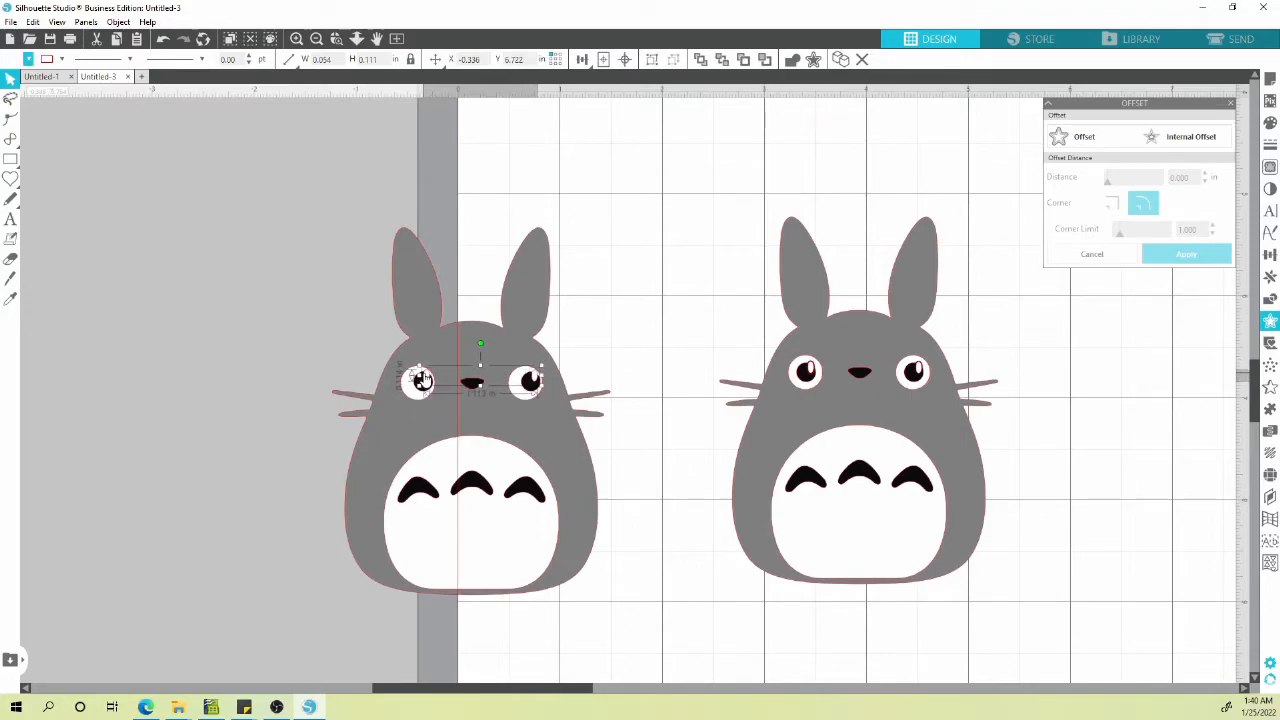
{"action": "left_click_drag", "start_coordinate": [423, 379], "coordinate": [424, 380]}
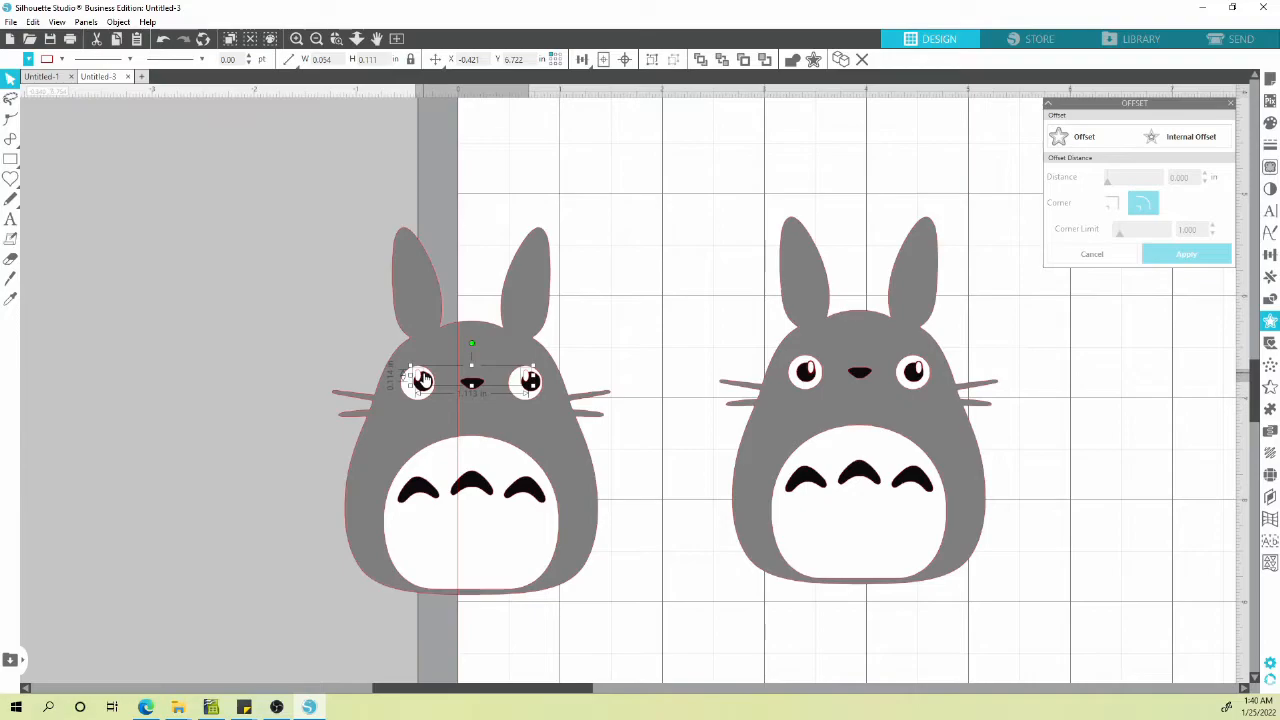
{"action": "scroll", "coordinate": [294, 420], "scroll_direction": "up", "scroll_amount": 5}
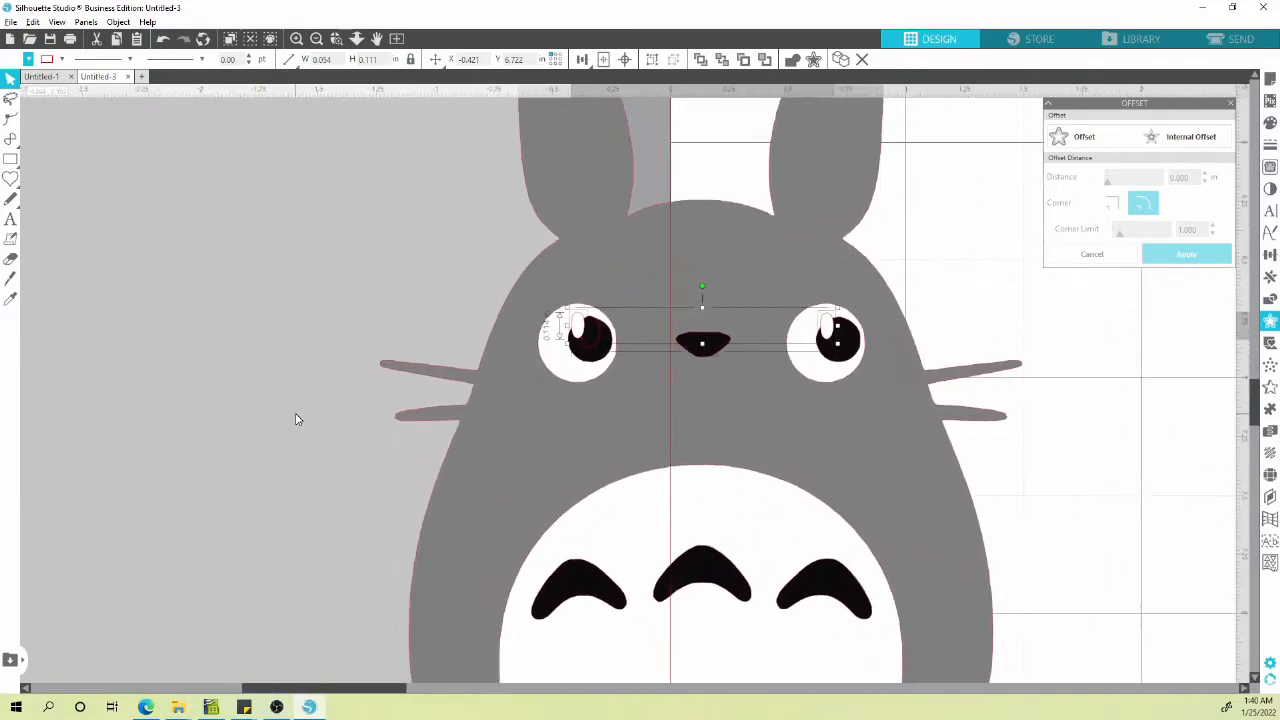
{"action": "key", "text": "i"}
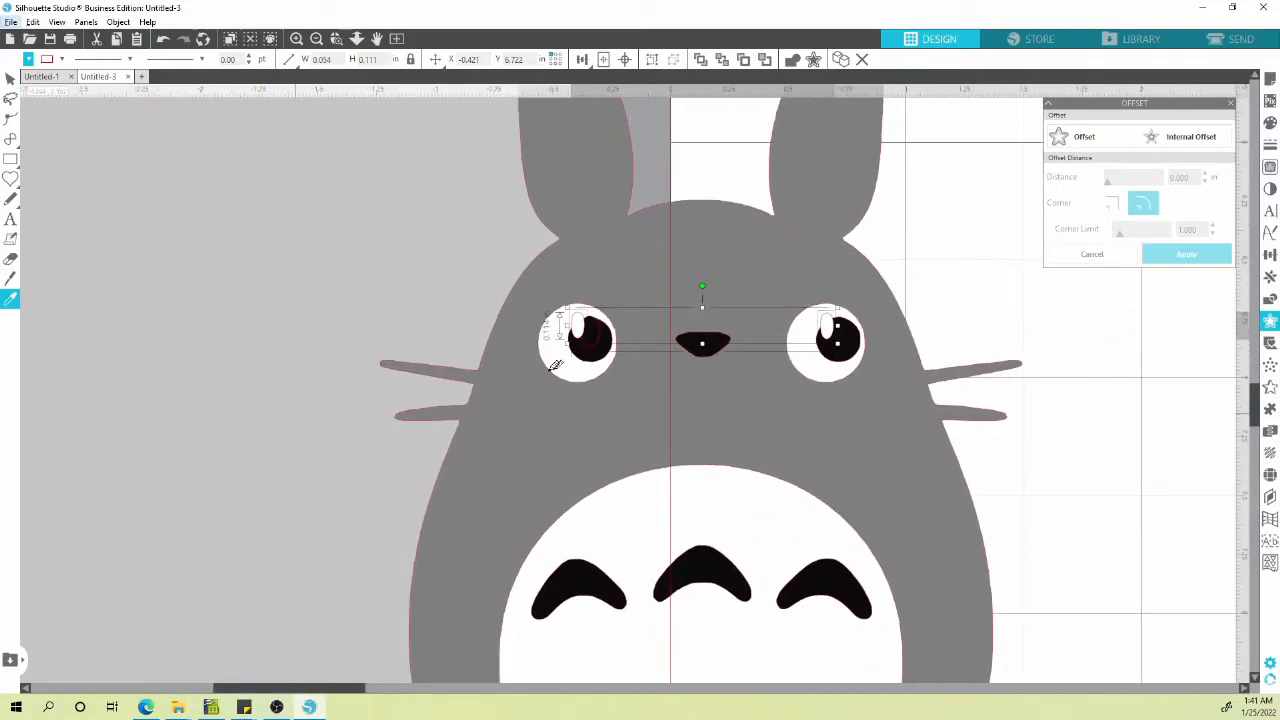
{"action": "scroll", "coordinate": [531, 374], "scroll_direction": "down", "scroll_amount": 5}
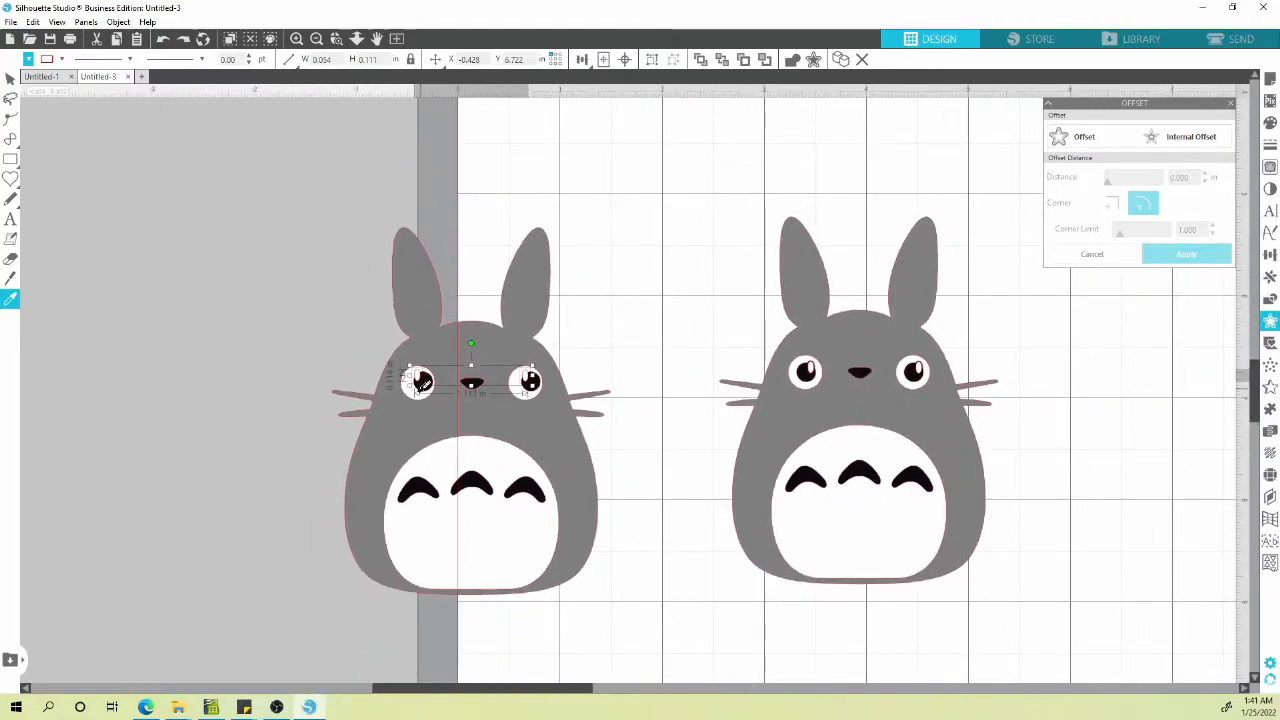
Nudge both white highlights right and slightly down so they sit inside the upper part of the pupils.
{"action": "key", "text": "Right"}
{"action": "key", "text": "Right"}
{"action": "key", "text": "Right"}
{"action": "key", "text": "Right"}
{"action": "key", "text": "Right"}
{"action": "key", "text": "Right"}
{"action": "key", "text": "Right"}
{"action": "key", "text": "Right"}
{"action": "key", "text": "Right"}
{"action": "key", "text": "Right"}
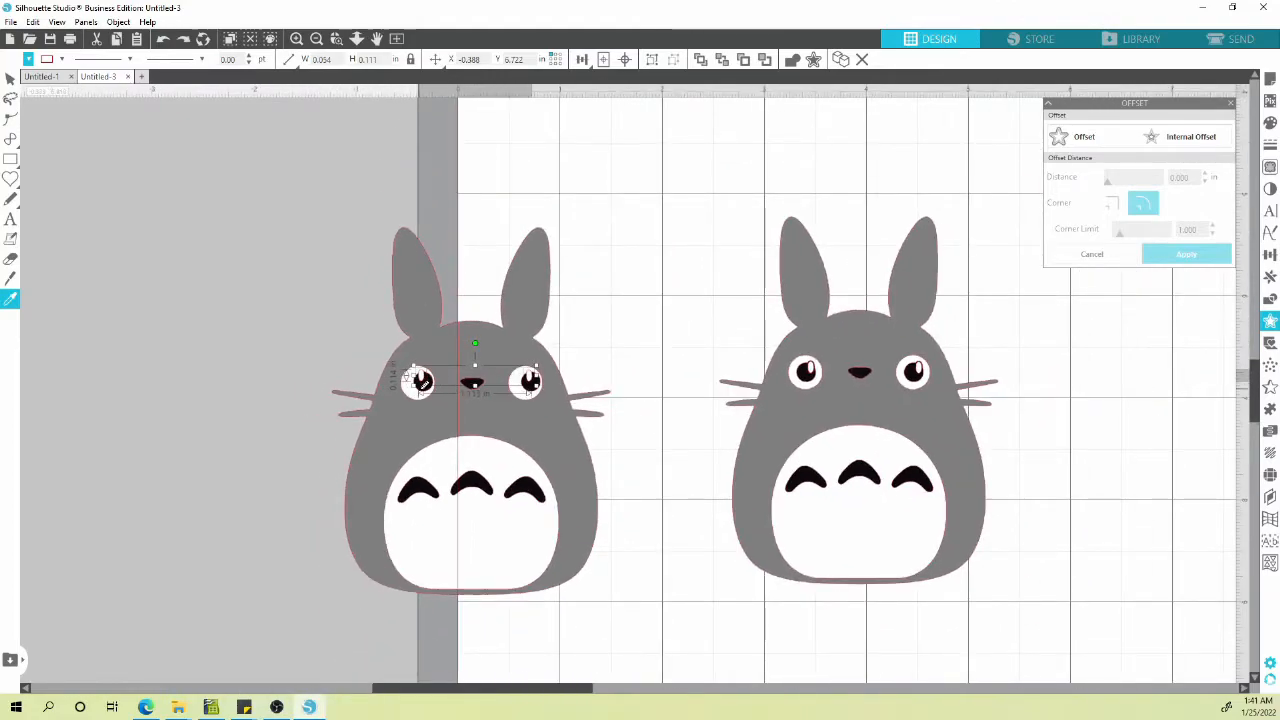
{"action": "key", "text": "Right"}
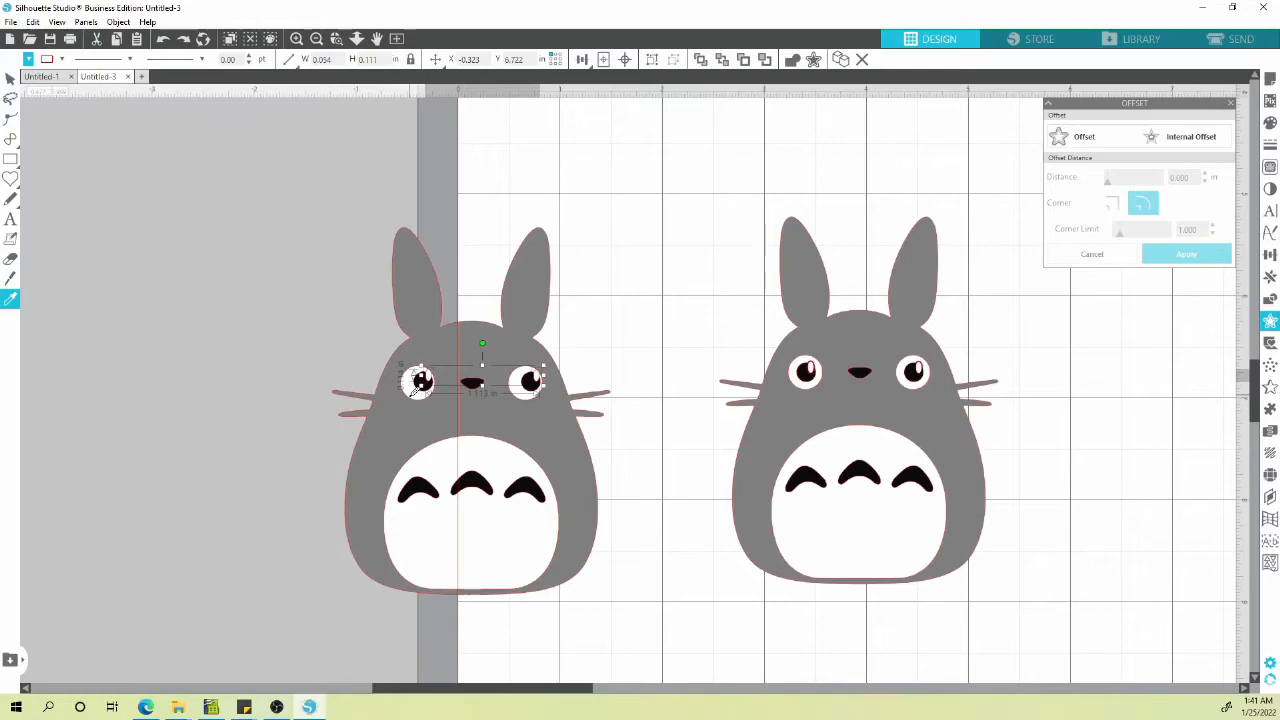
{"action": "key", "text": "Down"}
{"action": "key", "text": "Down"}
{"action": "key", "text": "Left"}
{"action": "key", "text": "Left"}
{"action": "key", "text": "Left"}
{"action": "key", "text": "Left"}
{"action": "key", "text": "Left"}
{"action": "scroll", "coordinate": [355, 388], "scroll_direction": "up", "scroll_amount": 3}
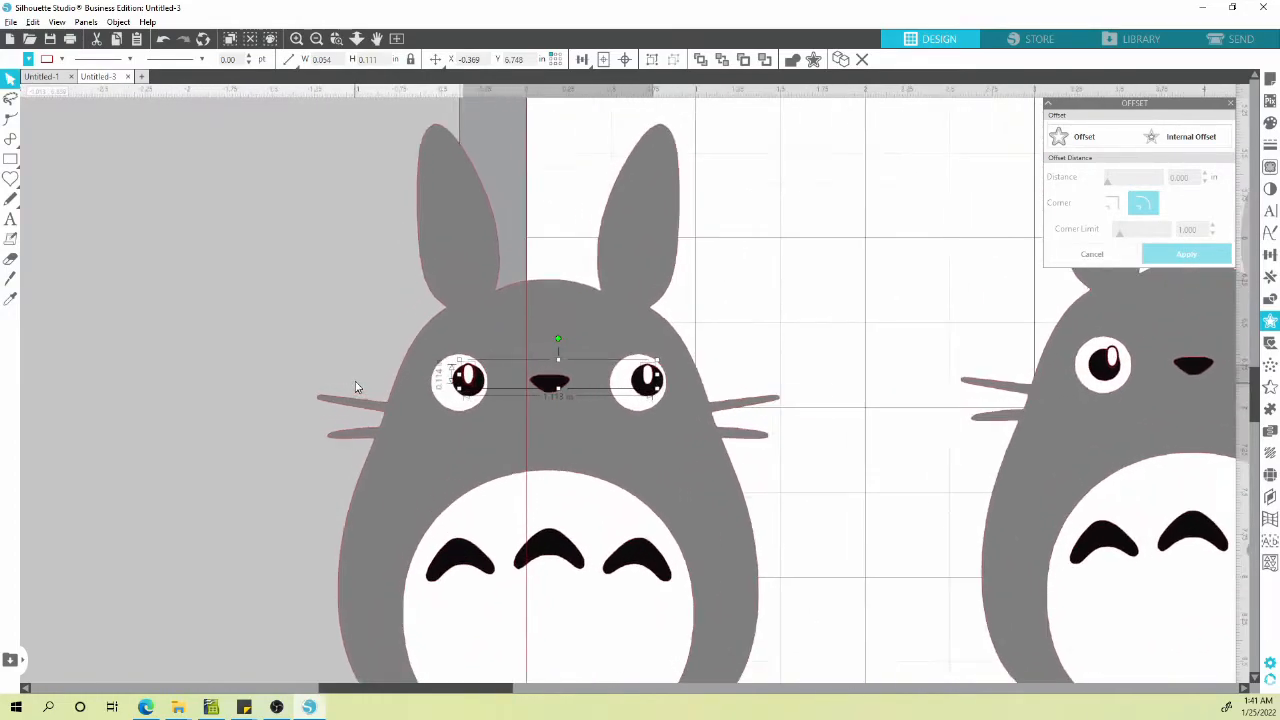
{"action": "scroll", "coordinate": [355, 383], "scroll_direction": "up", "scroll_amount": 4}
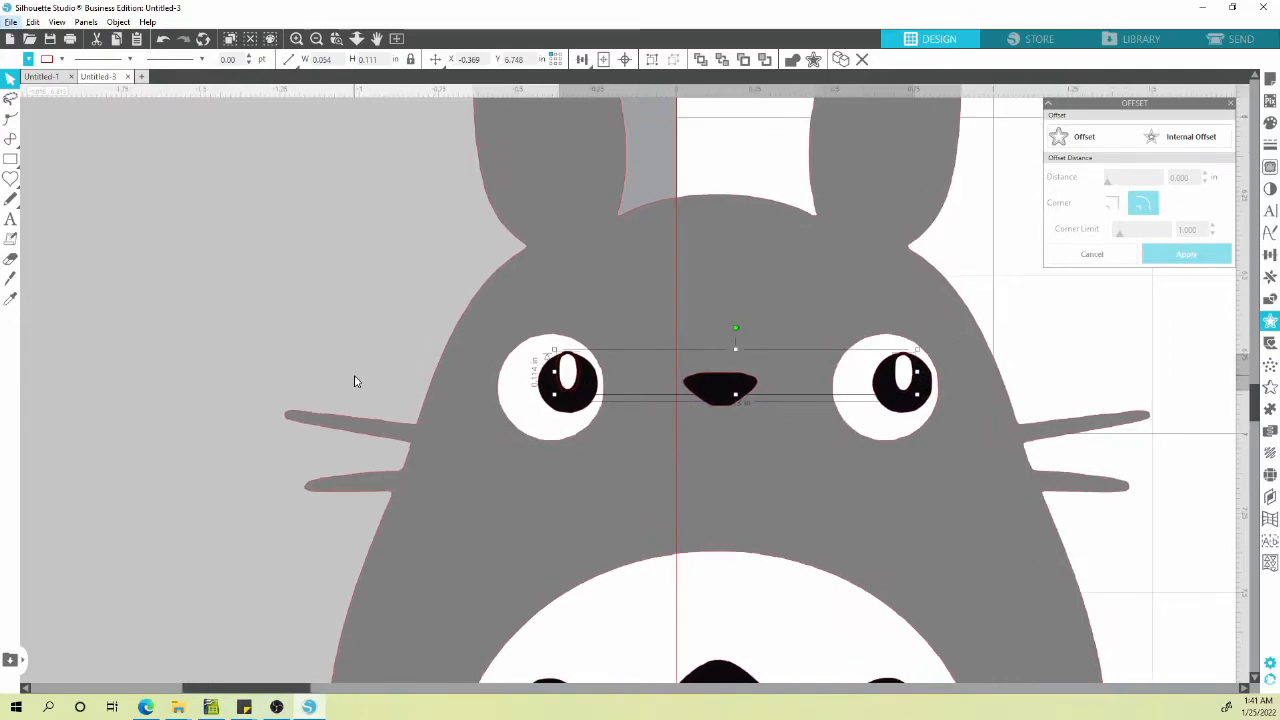
{"action": "left_click", "coordinate": [391, 293]}
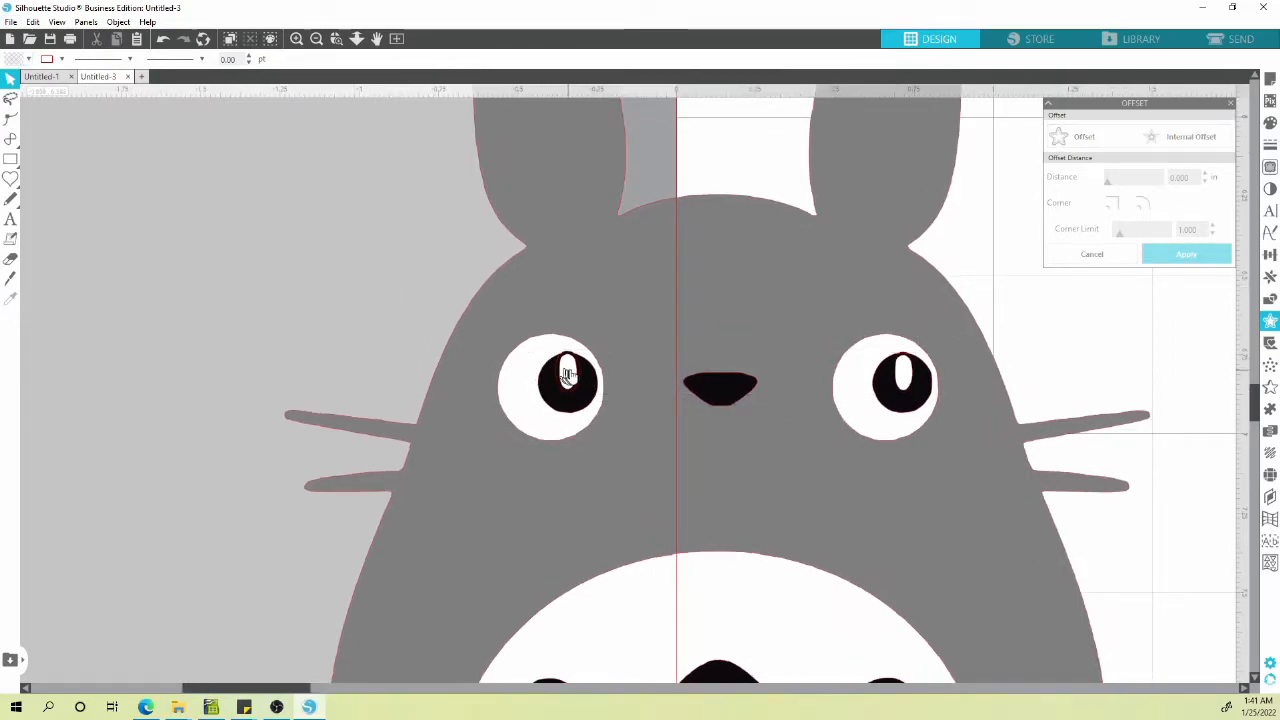
Move the left eye's white highlight and its black outline together to the upper-left edge of the pupil.
{"action": "left_click", "coordinate": [562, 373]}
{"action": "left_click", "coordinate": [561, 370], "text": "shift"}
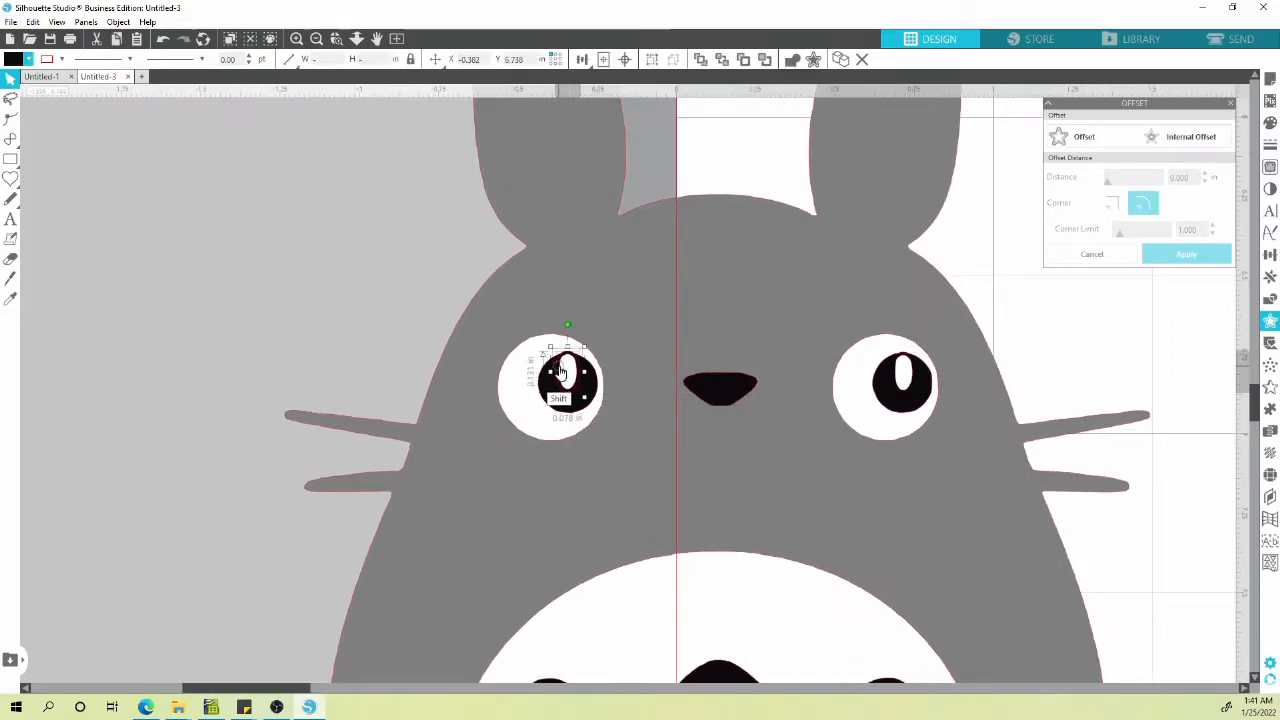
{"action": "key", "text": "Left"}
{"action": "key", "text": "Left"}
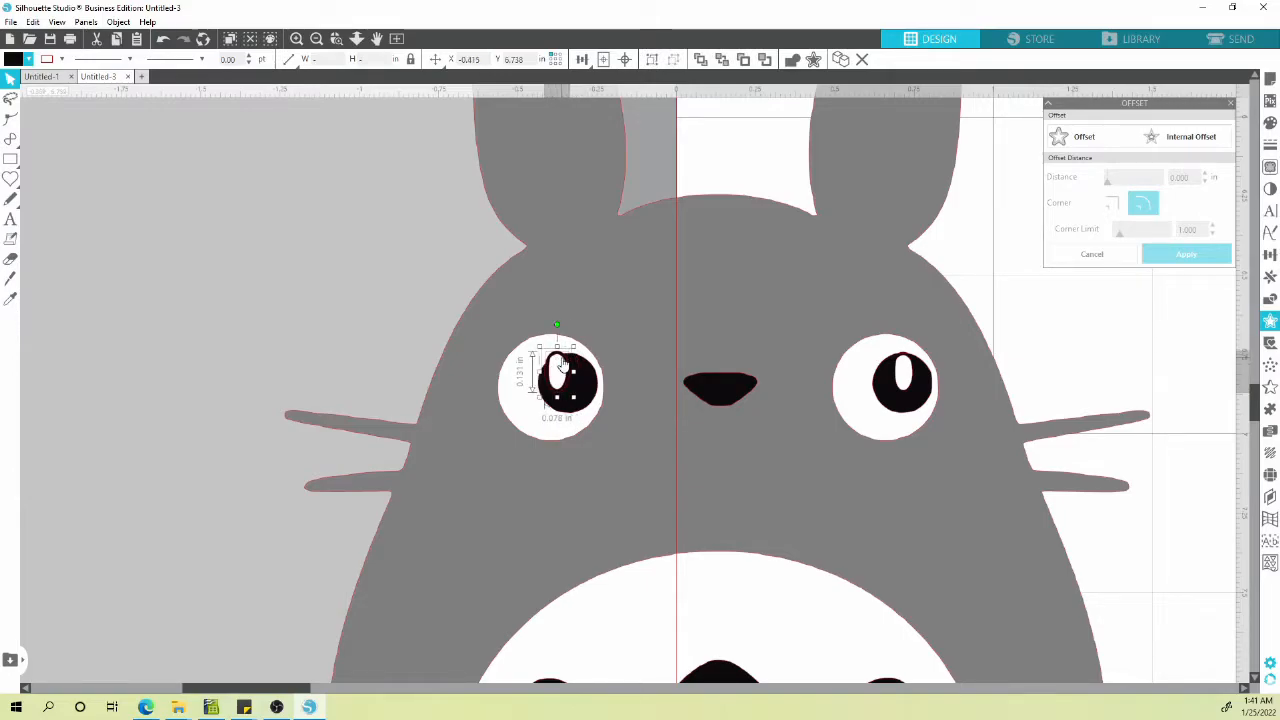
{"action": "key", "text": "Left"}
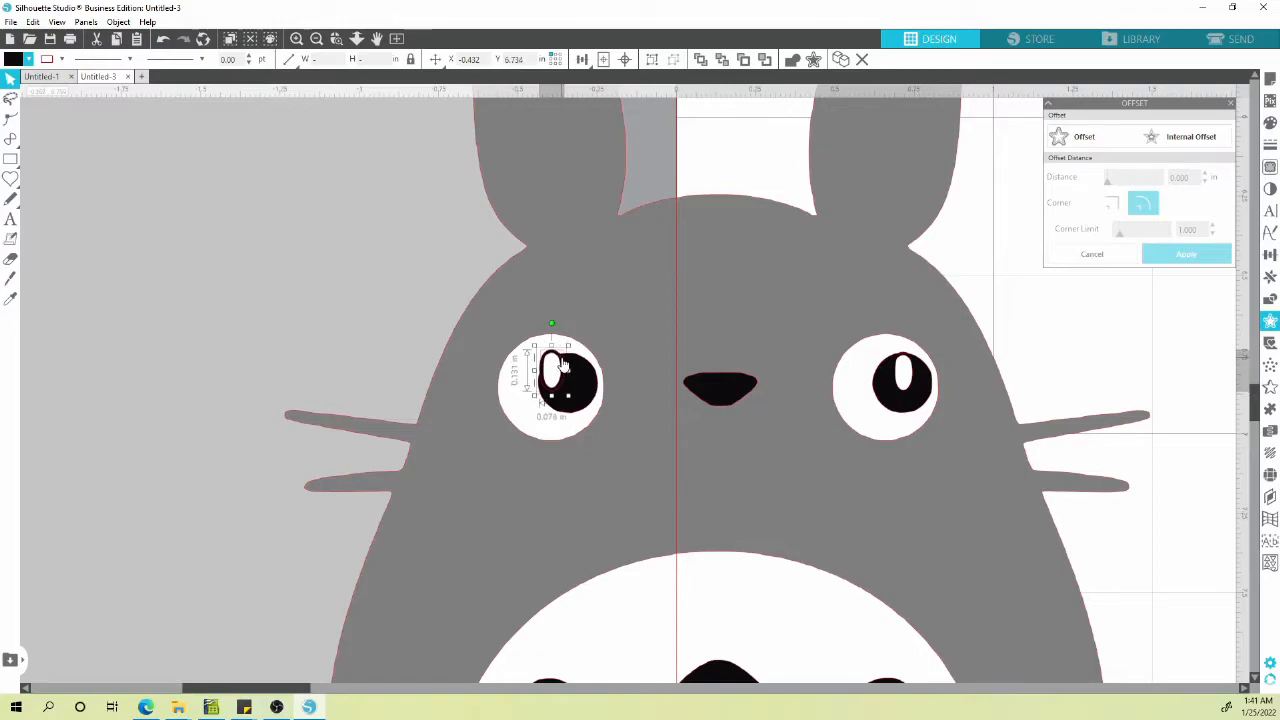
{"action": "key", "text": "Right"}
{"action": "left_click", "coordinate": [899, 374]}
{"action": "left_click", "coordinate": [894, 371], "text": "shift"}
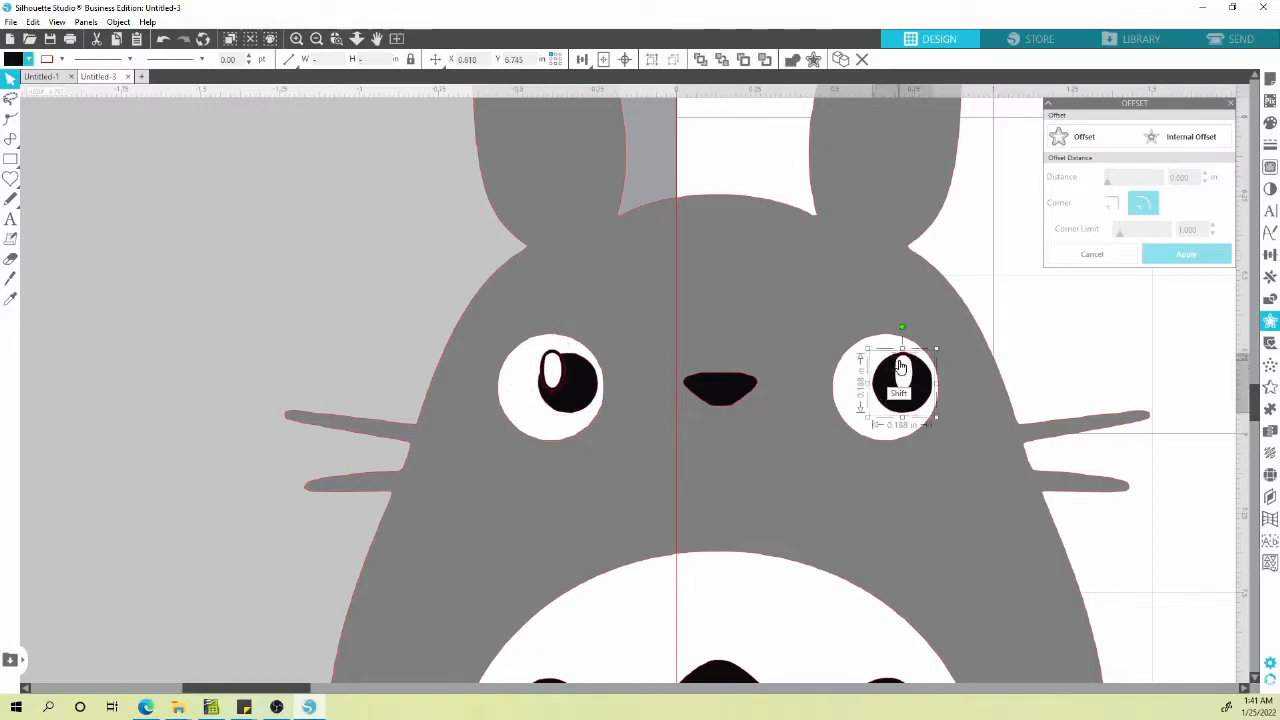
{"action": "left_click", "coordinate": [967, 275]}
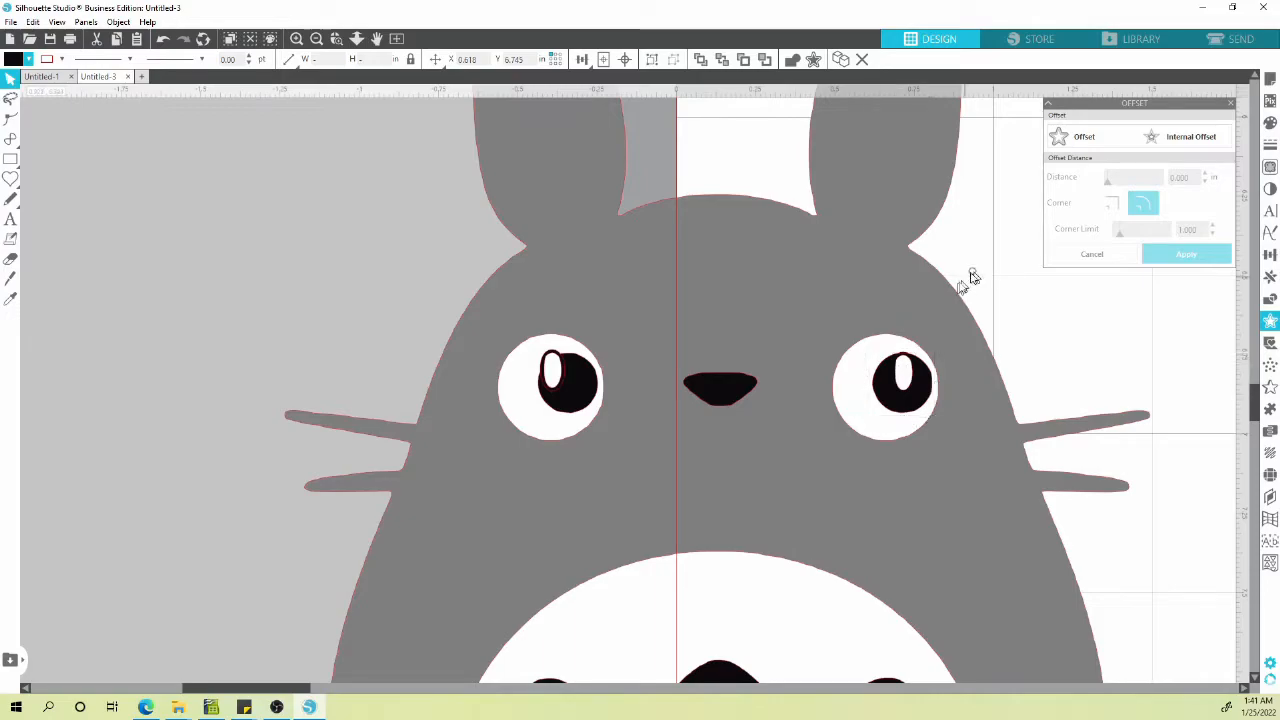
{"action": "left_click", "coordinate": [905, 366]}
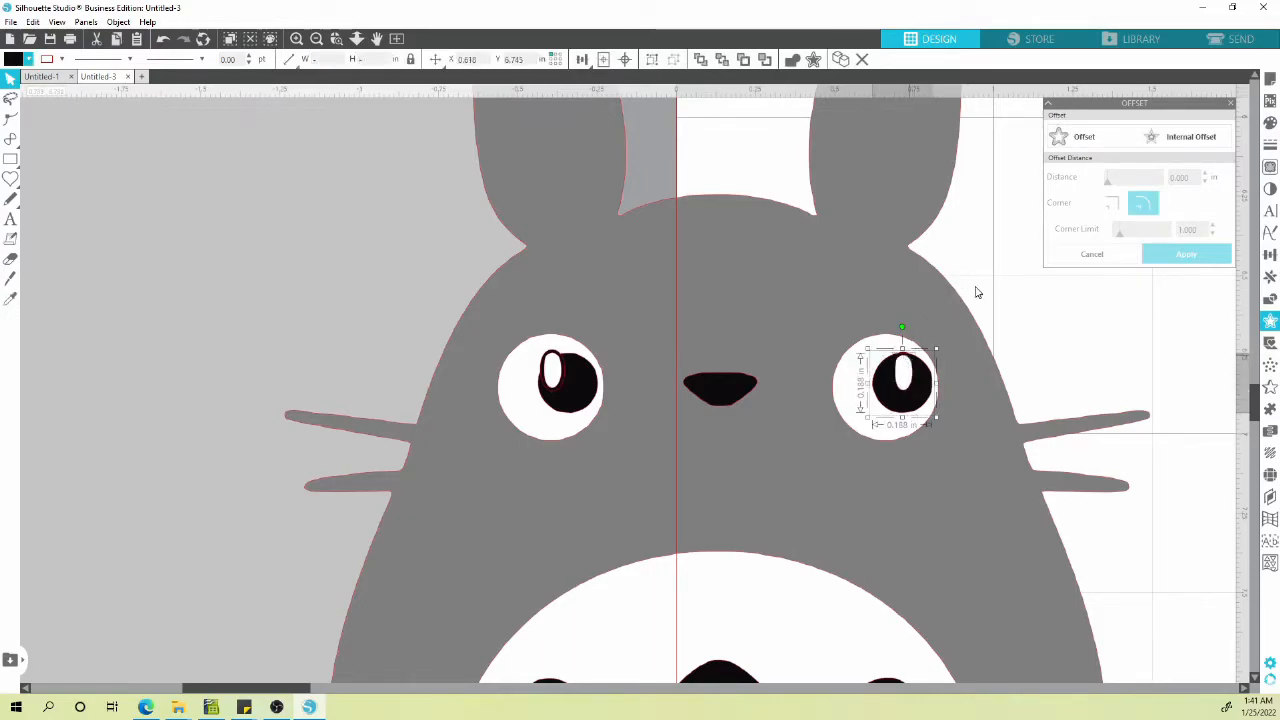
Move the right eye's white highlight and its black outline together to the upper-left edge of the pupil.
{"action": "left_click", "coordinate": [903, 368]}
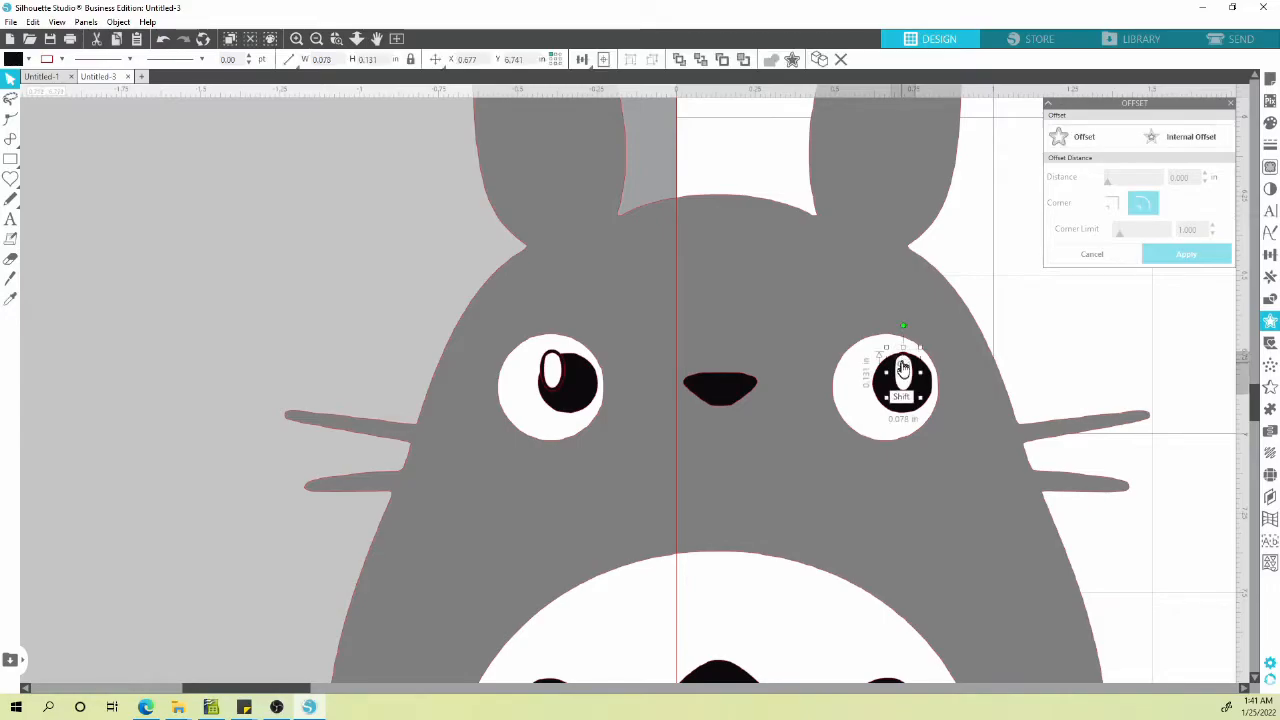
{"action": "left_click", "coordinate": [912, 370], "text": "shift"}
{"action": "key", "text": "Up"}
{"action": "key", "text": "Left"}
{"action": "key", "text": "Left"}
{"action": "key", "text": "Left"}
{"action": "key", "text": "Down"}
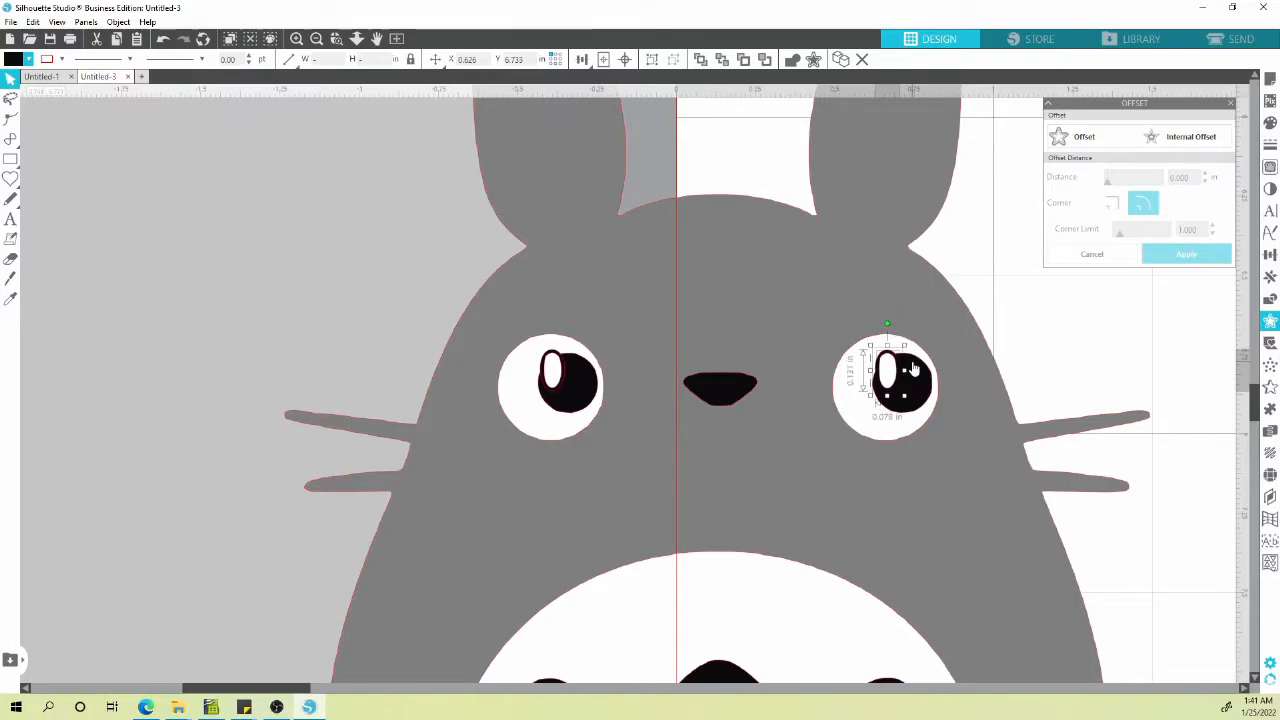
{"action": "left_click", "coordinate": [1060, 330]}
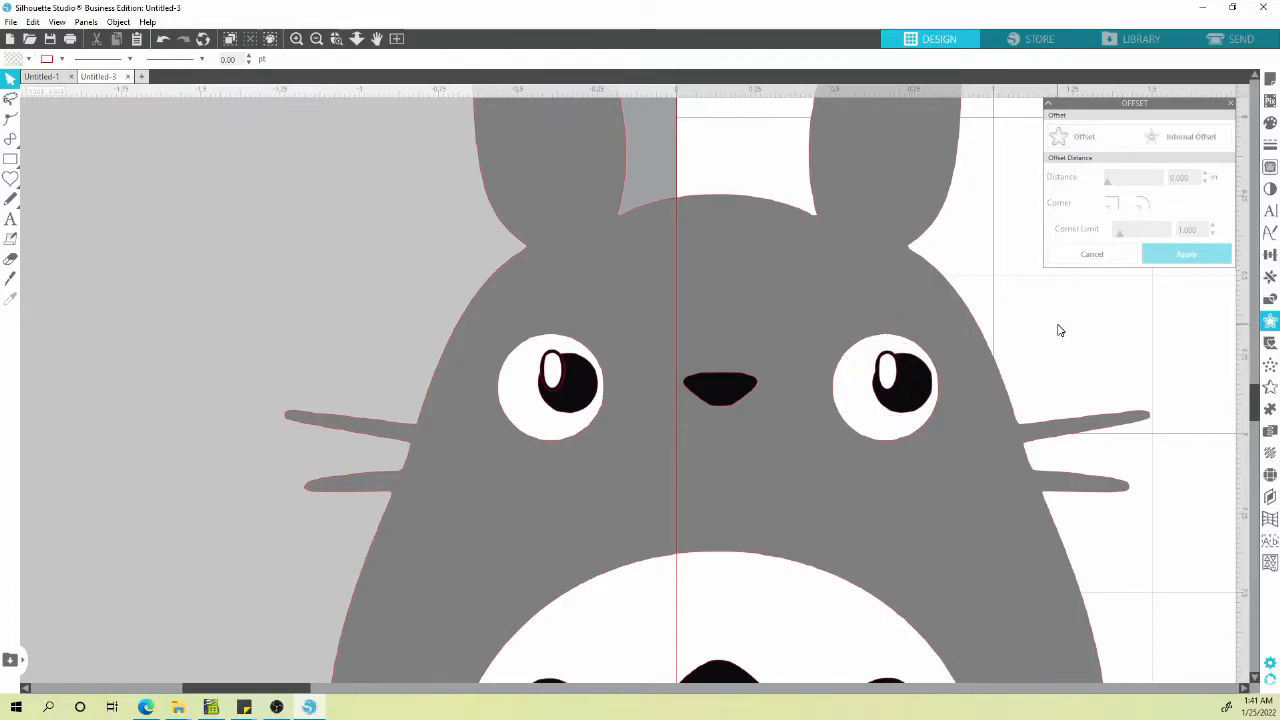
Move the left pupil of the duplicate Totoro together with its highlight and outline to the left edge of the eye, slightly up.
{"action": "scroll", "coordinate": [1060, 330], "scroll_direction": "down", "scroll_amount": 5}
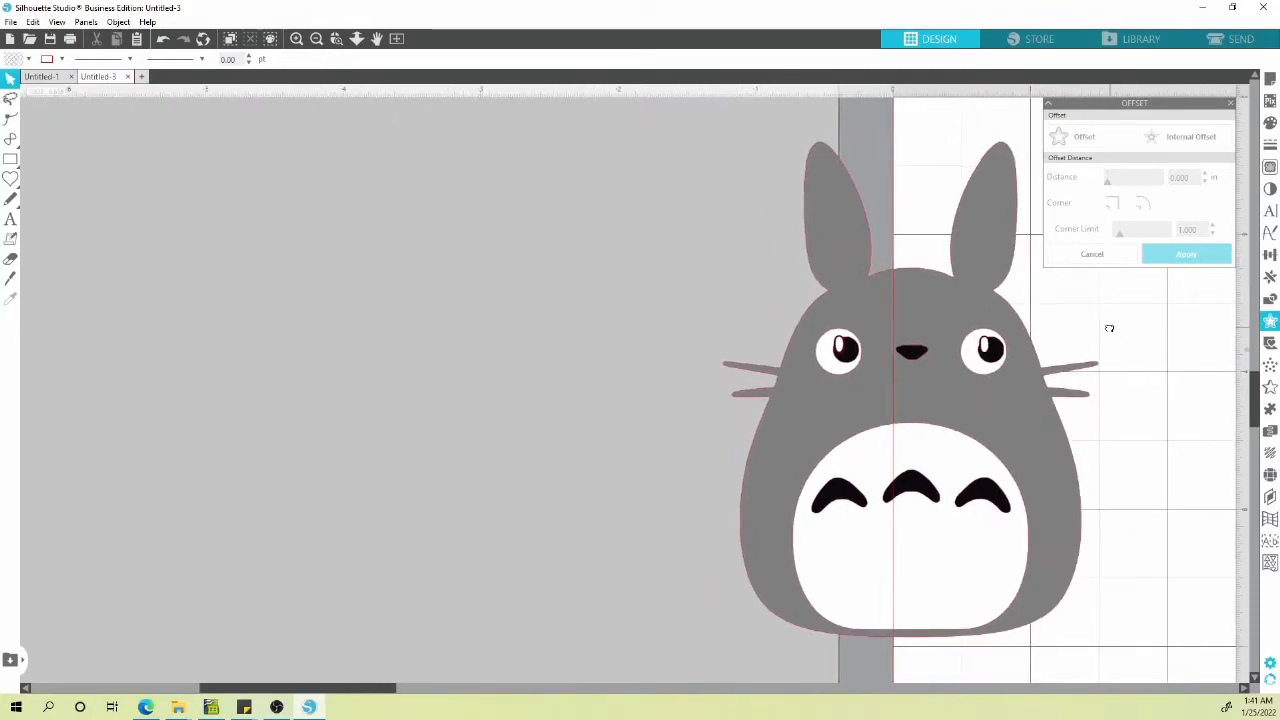
{"action": "left_click_drag", "start_coordinate": [1109, 328], "coordinate": [770, 374]}
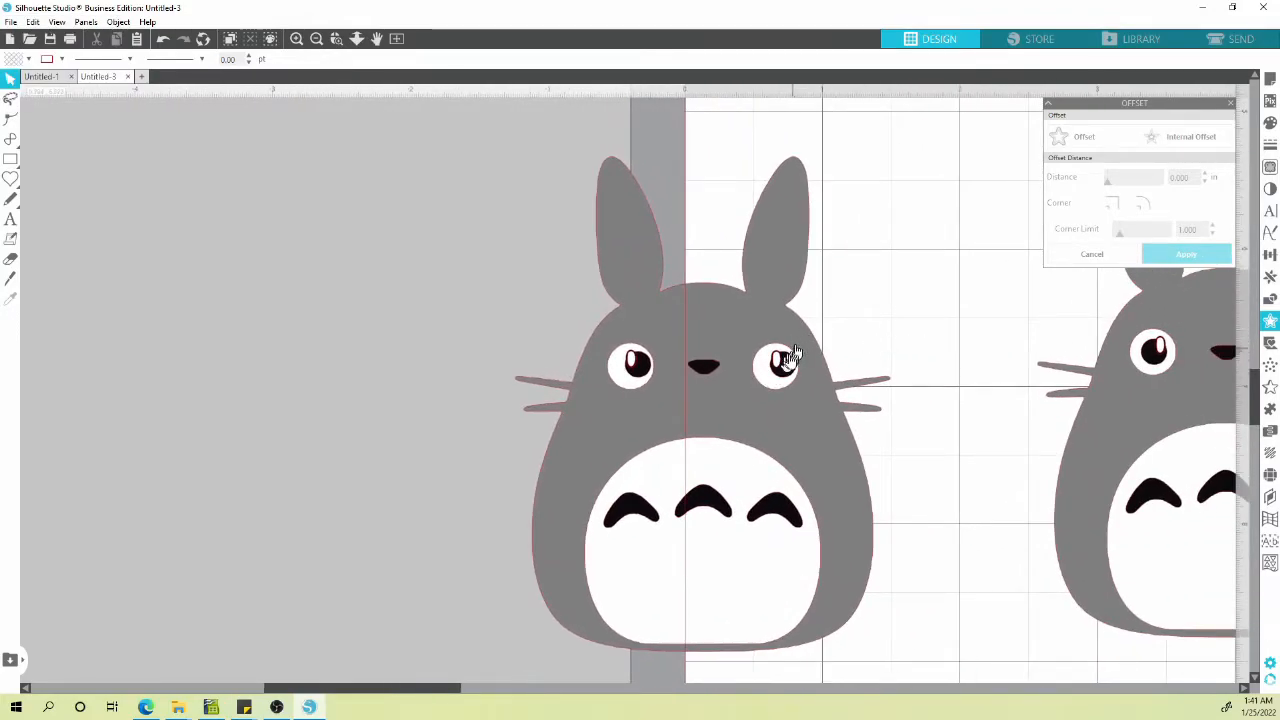
{"action": "left_click_drag", "start_coordinate": [937, 354], "coordinate": [720, 350]}
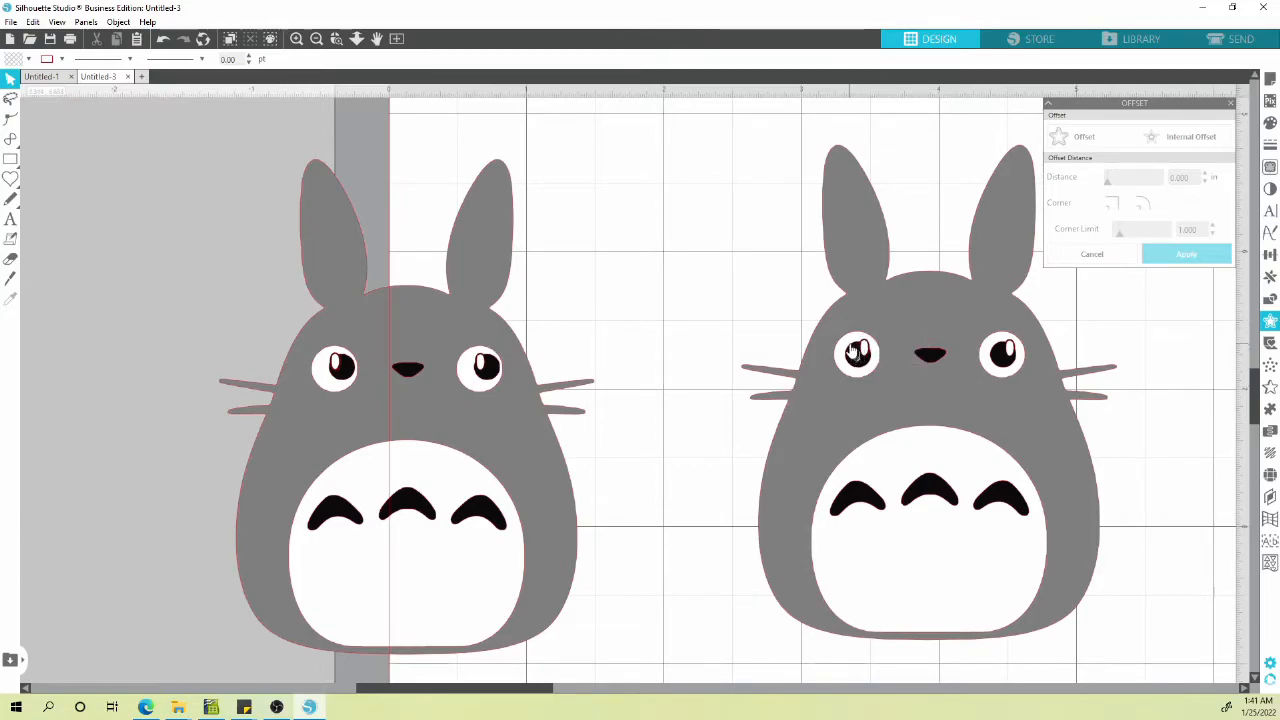
{"action": "left_click", "coordinate": [855, 355]}
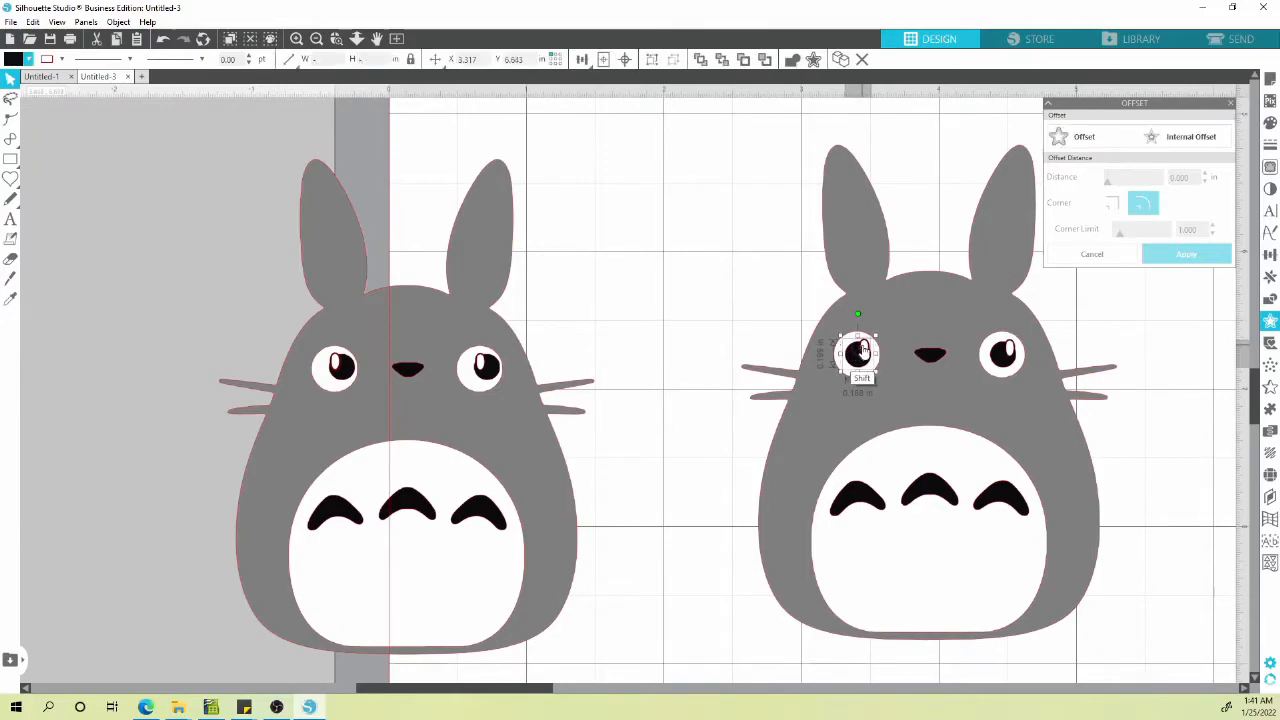
{"action": "left_click", "coordinate": [865, 349], "text": "shift"}
{"action": "left_click", "coordinate": [866, 347], "text": "shift"}
{"action": "scroll", "coordinate": [866, 347], "scroll_direction": "up", "scroll_amount": 5}
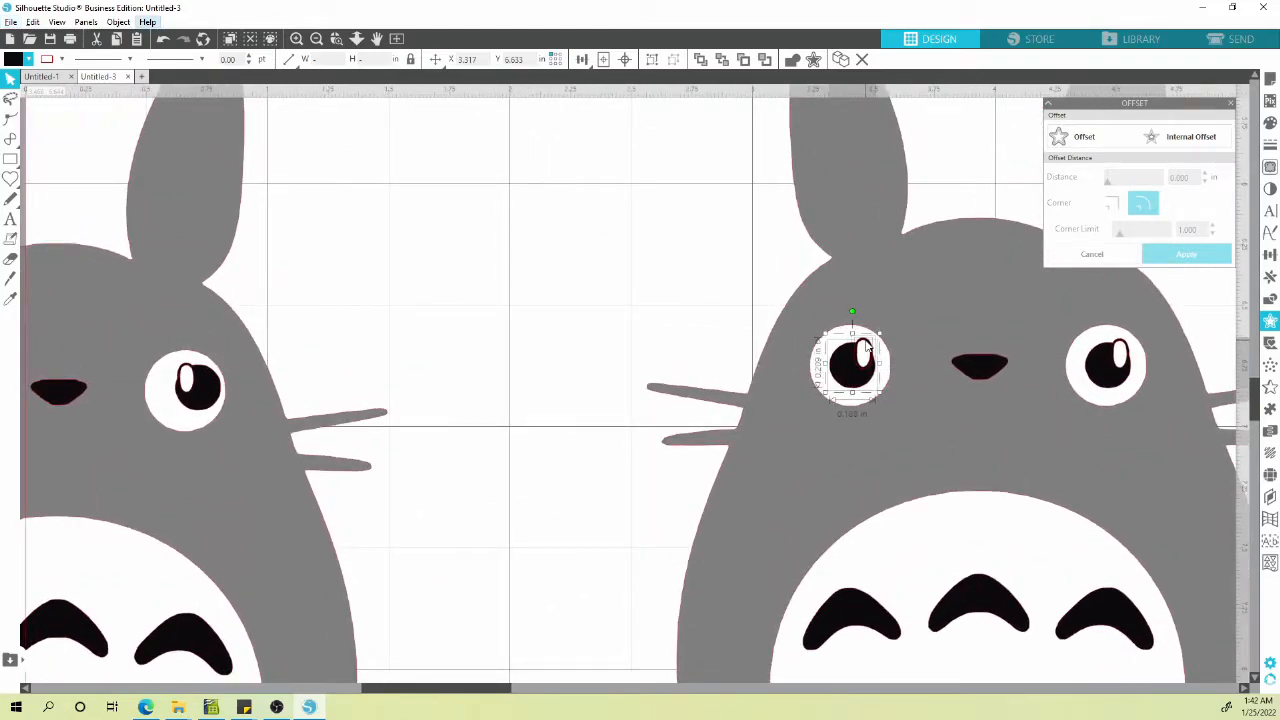
{"action": "key", "text": "Left"}
{"action": "left_click", "coordinate": [709, 317]}
{"action": "left_click", "coordinate": [854, 367]}
{"action": "left_click", "coordinate": [861, 354], "text": "shift"}
{"action": "key", "text": "Left"}
{"action": "key", "text": "Left"}
{"action": "key", "text": "Left"}
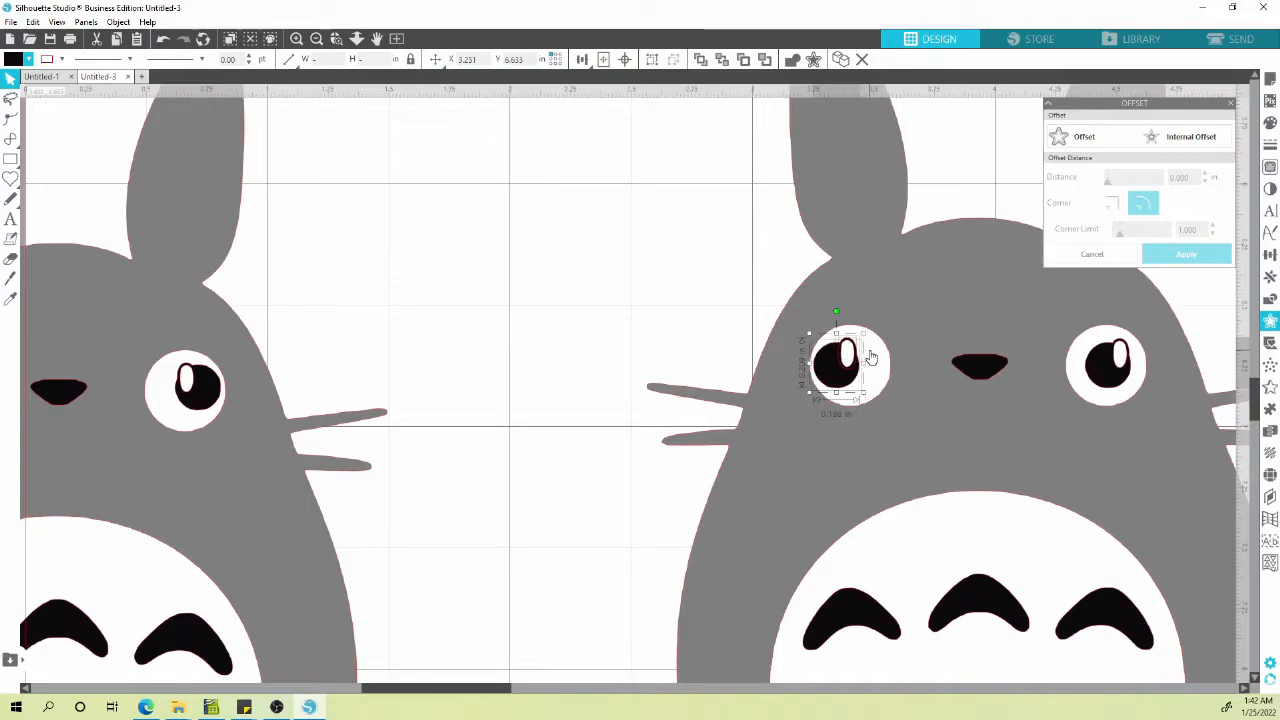
{"action": "key", "text": "Up"}
{"action": "key", "text": "Up"}
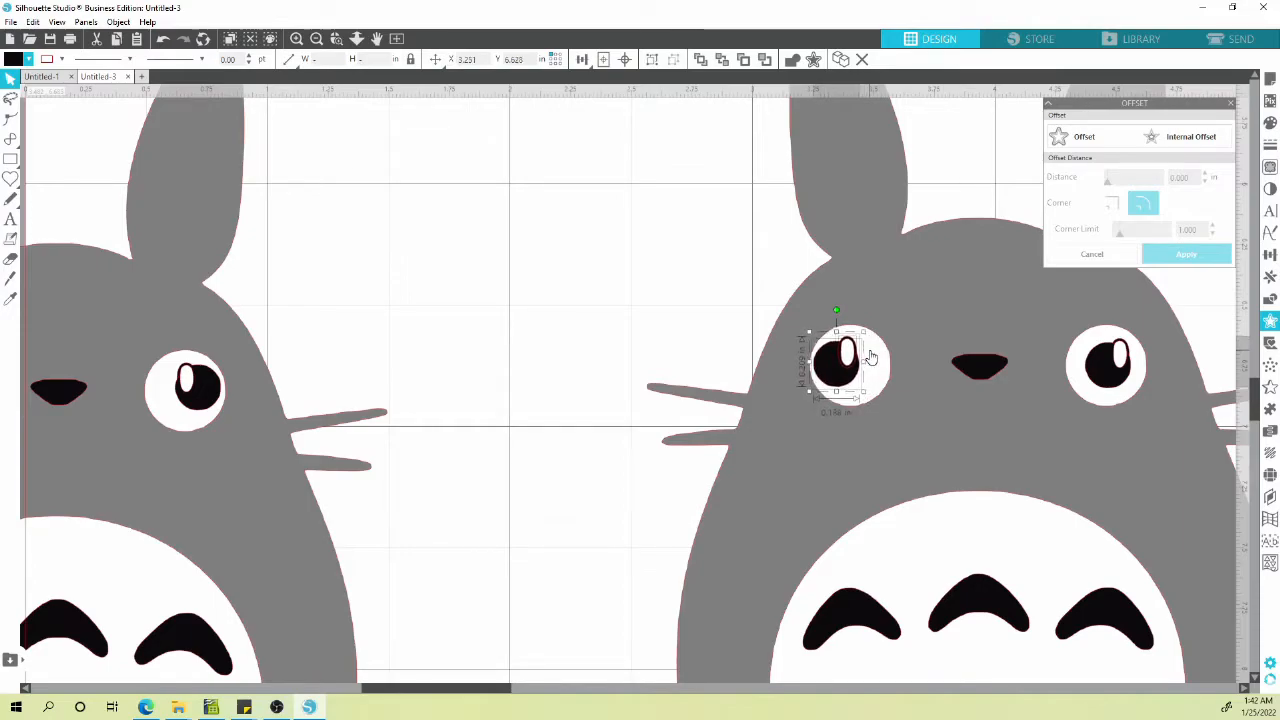
{"action": "left_click", "coordinate": [1105, 366]}
{"action": "left_click", "coordinate": [1117, 355], "text": "shift"}
{"action": "left_click", "coordinate": [1112, 357], "text": "shift"}
{"action": "left_click", "coordinate": [1118, 354], "text": "shift"}
{"action": "left_click", "coordinate": [1111, 358], "text": "shift"}
{"action": "left_click", "coordinate": [1109, 361], "text": "shift"}
{"action": "left_click", "coordinate": [757, 301]}
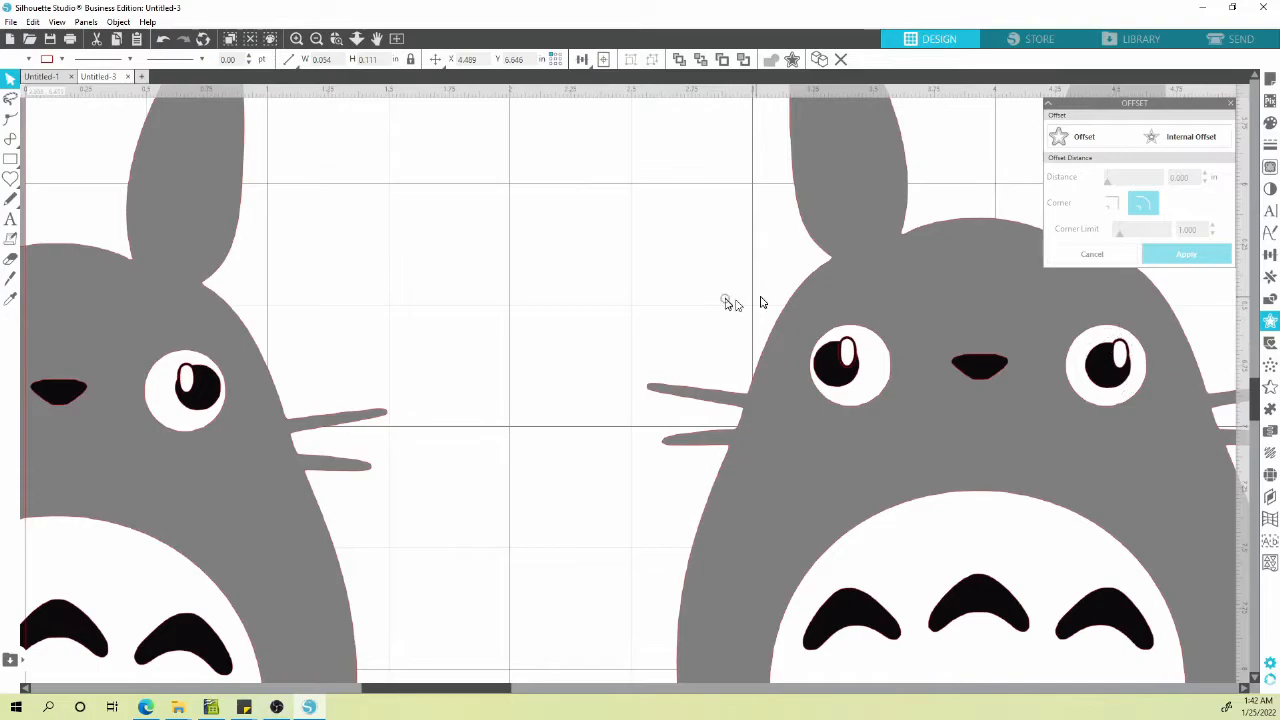
{"action": "left_click", "coordinate": [1110, 358]}
{"action": "left_click", "coordinate": [1107, 360], "text": "shift"}
{"action": "left_click", "coordinate": [1120, 346], "text": "shift"}
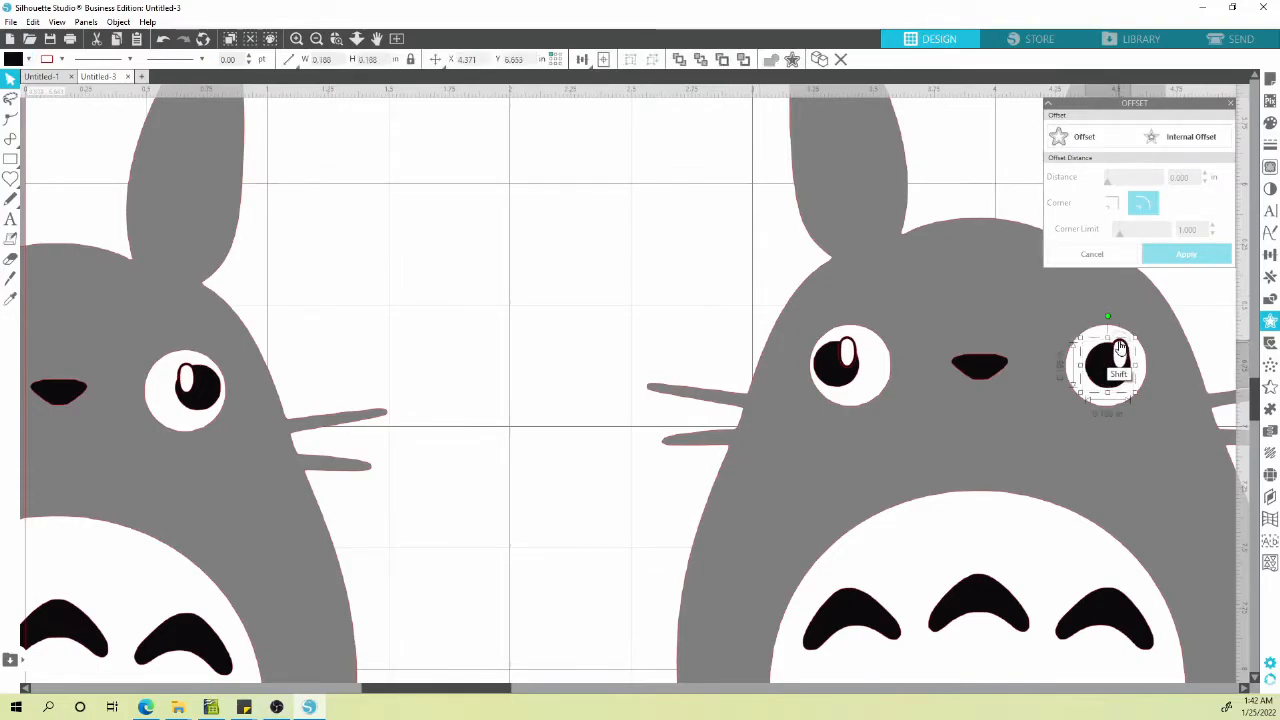
{"action": "key", "text": "Left"}
{"action": "key", "text": "ctrl+z"}
{"action": "left_click", "coordinate": [1180, 311]}
Move the right pupil of the duplicate Totoro together with its highlight and outline to the left edge of the eye, slightly up.
{"action": "scroll", "coordinate": [1180, 311], "scroll_direction": "up", "scroll_amount": 2}
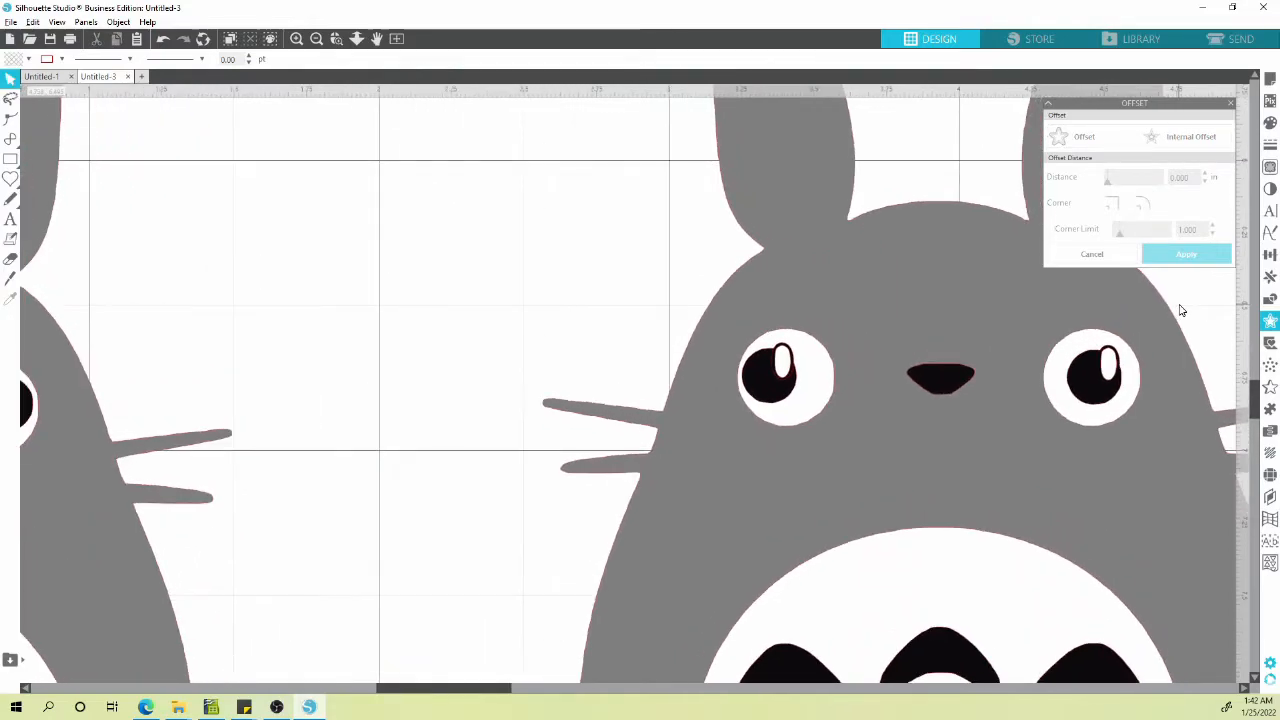
{"action": "left_click", "coordinate": [1105, 362]}
{"action": "left_click", "coordinate": [1086, 378], "text": "shift"}
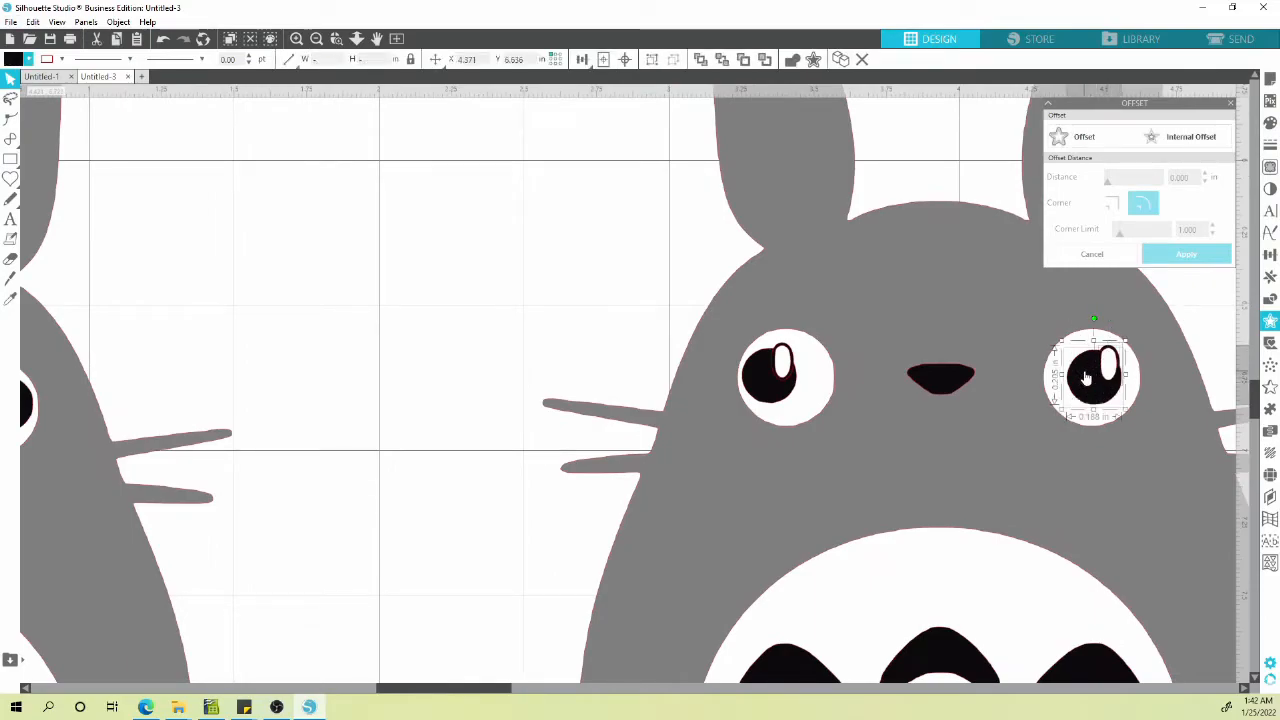
{"action": "key", "text": "Left"}
{"action": "key", "text": "Left"}
{"action": "key", "text": "Left"}
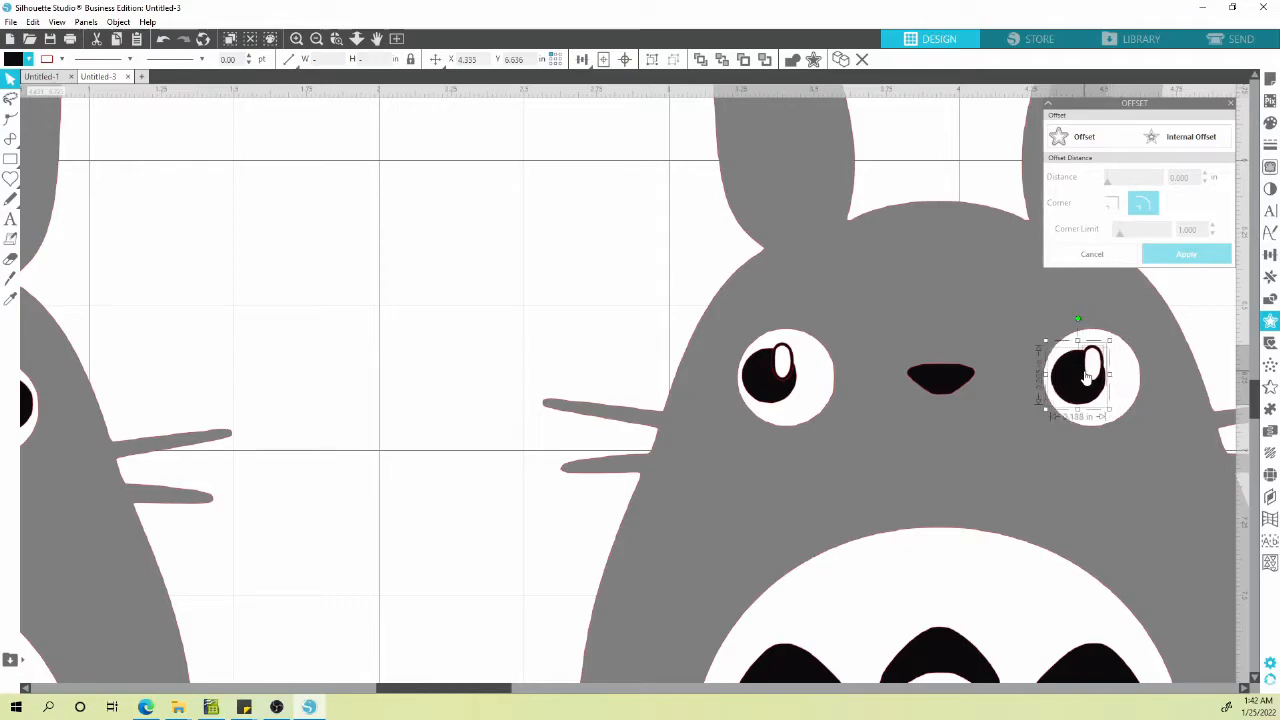
{"action": "key", "text": "Left"}
{"action": "key", "text": "Right"}
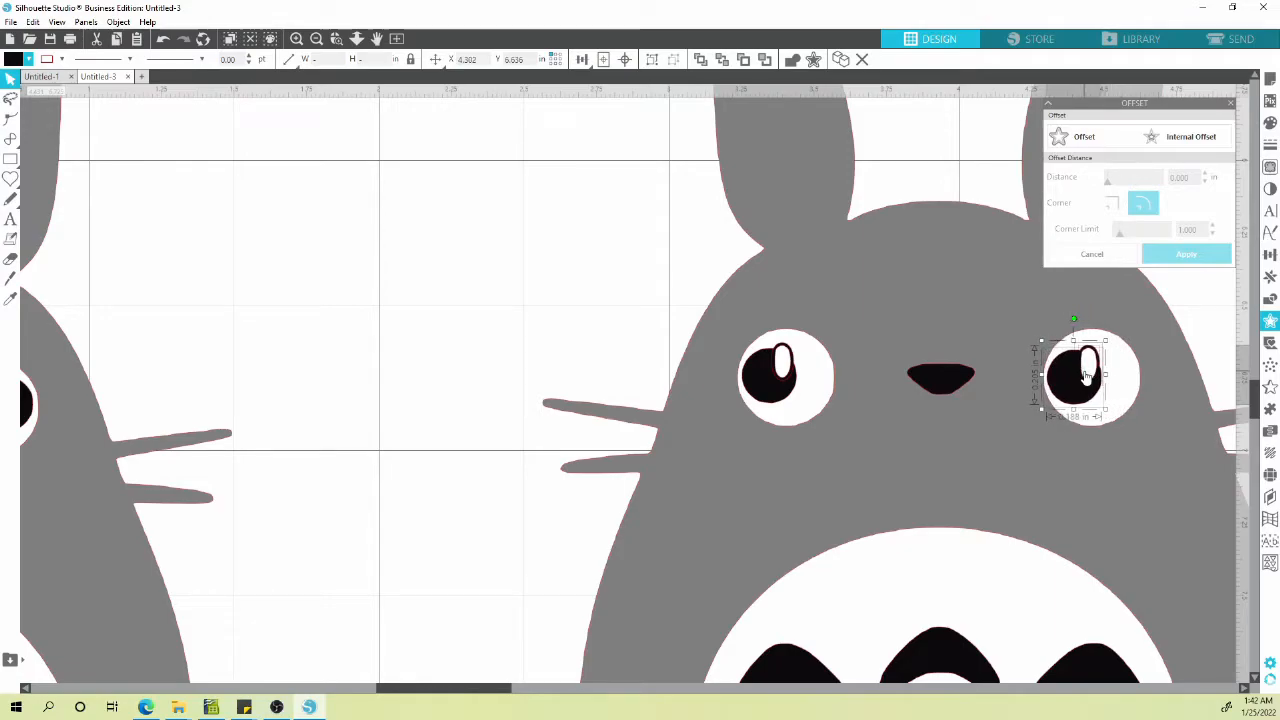
{"action": "key", "text": "Up"}
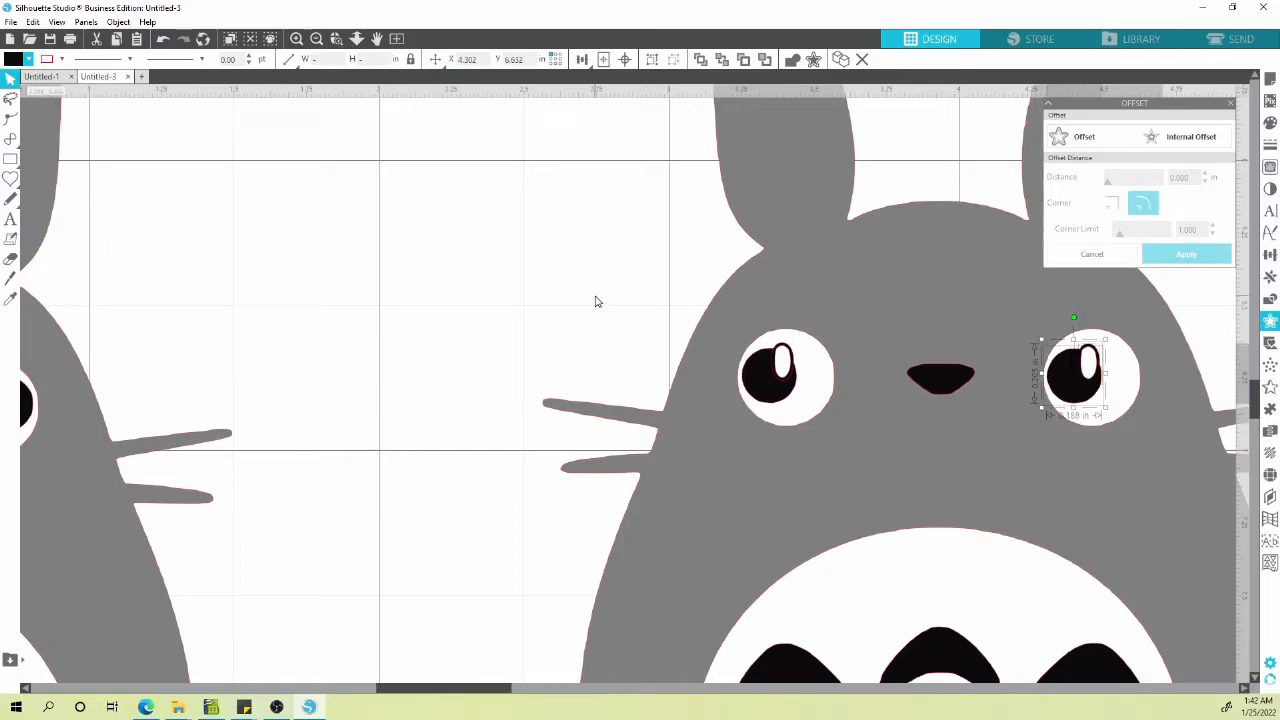
{"action": "scroll", "coordinate": [595, 301], "scroll_direction": "down", "scroll_amount": 5}
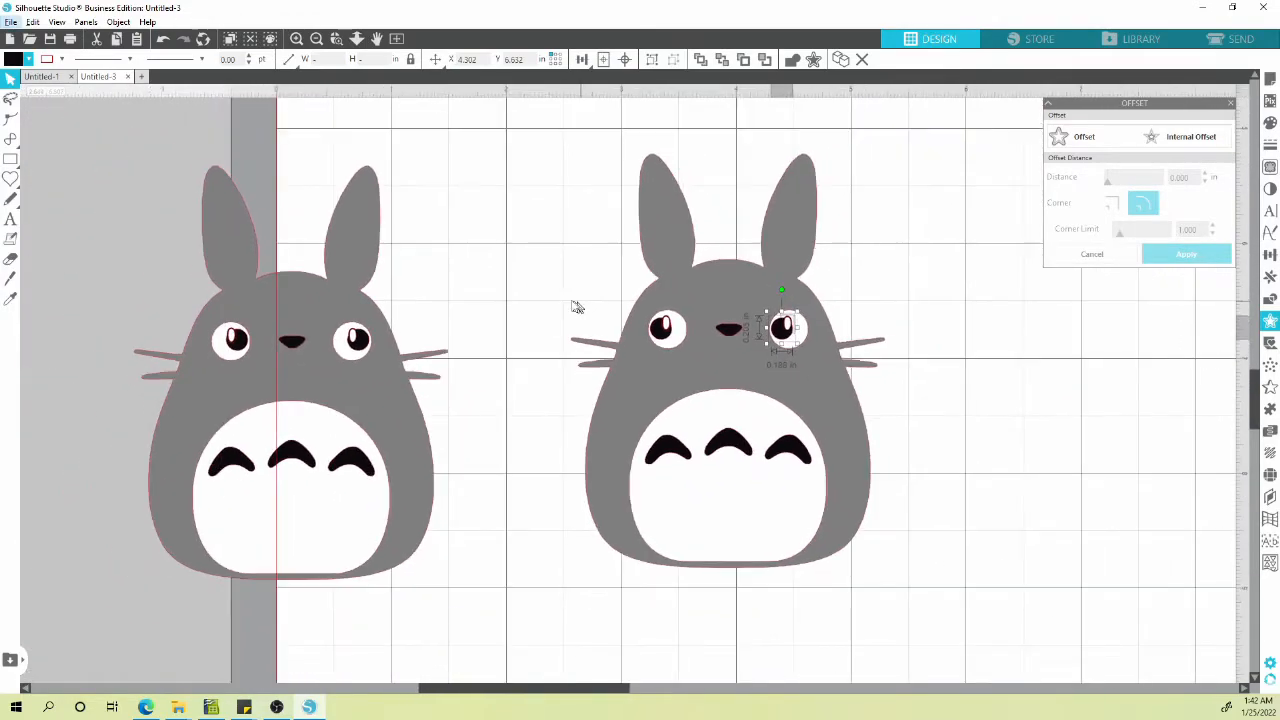
{"action": "left_click", "coordinate": [578, 245]}
Group all parts of the original Totoro and shift the group slightly right and down.
{"action": "key", "text": "space"}
{"action": "left_click_drag", "start_coordinate": [528, 305], "coordinate": [640, 325]}
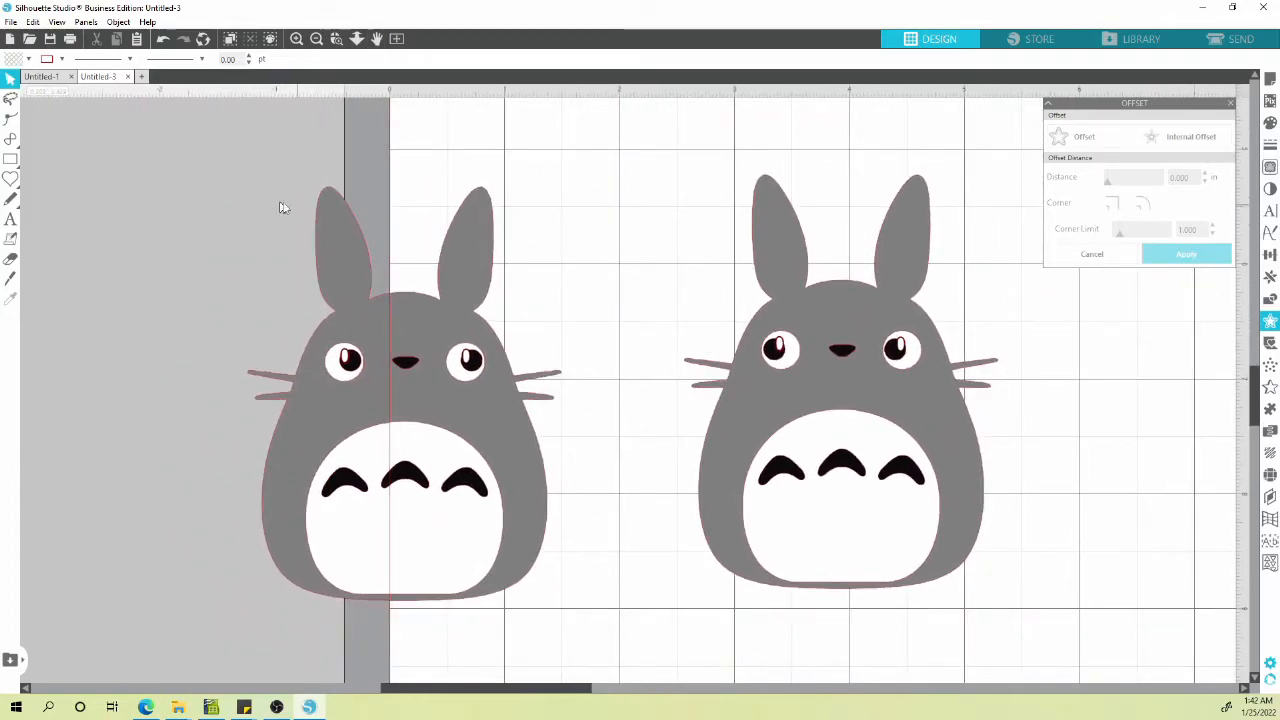
{"action": "left_click_drag", "start_coordinate": [167, 160], "coordinate": [594, 634]}
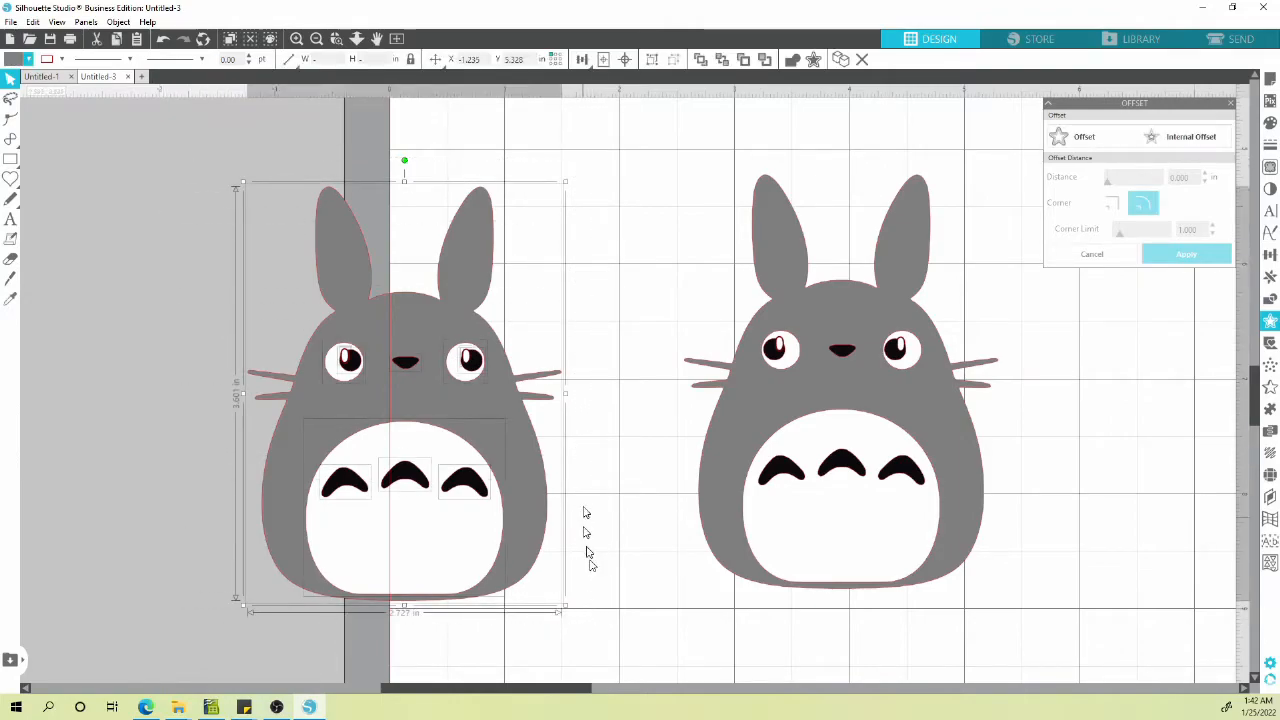
{"action": "left_click", "coordinate": [654, 60]}
{"action": "left_click", "coordinate": [605, 252]}
{"action": "left_click_drag", "start_coordinate": [444, 430], "coordinate": [475, 415]}
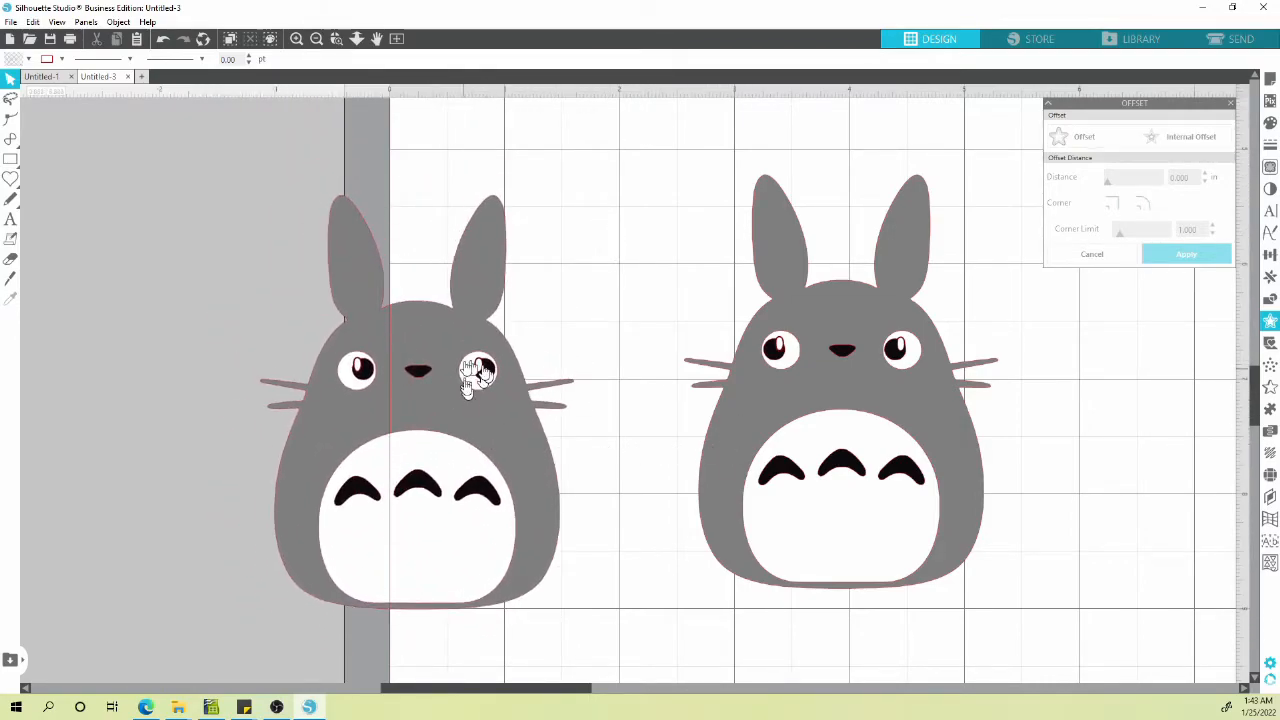
{"action": "left_click", "coordinate": [486, 420]}
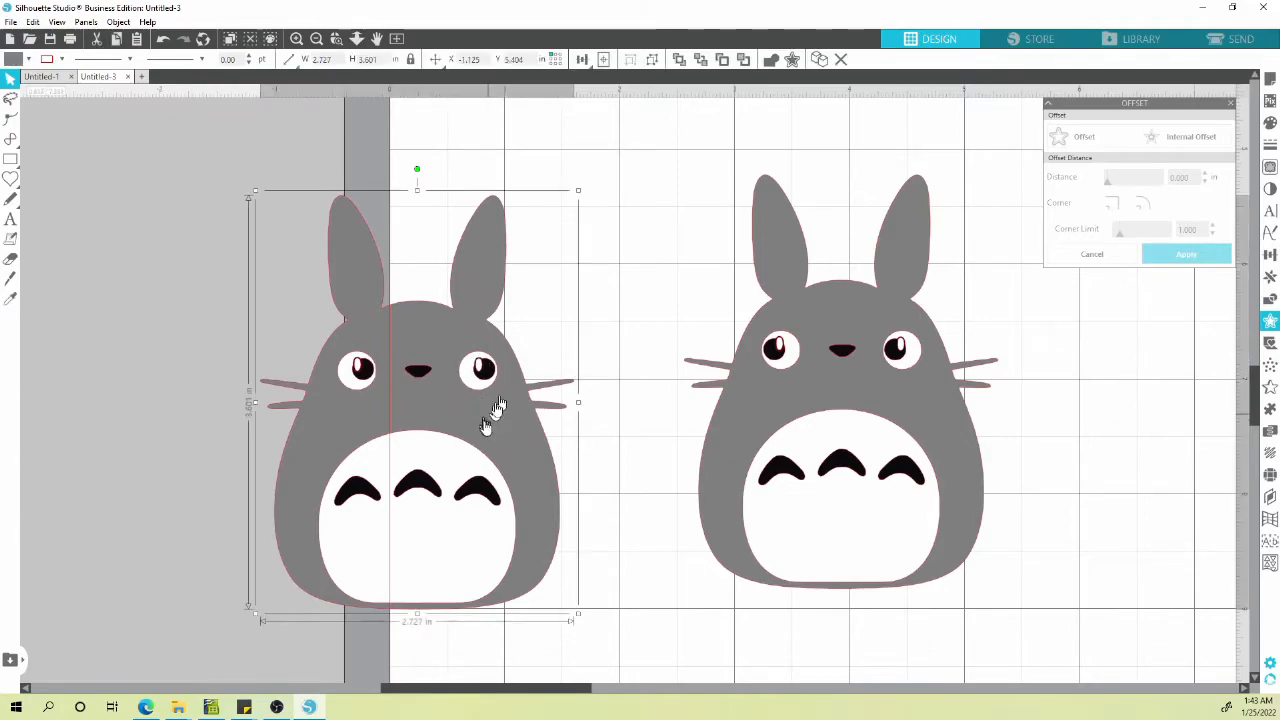
{"action": "left_click", "coordinate": [652, 176]}
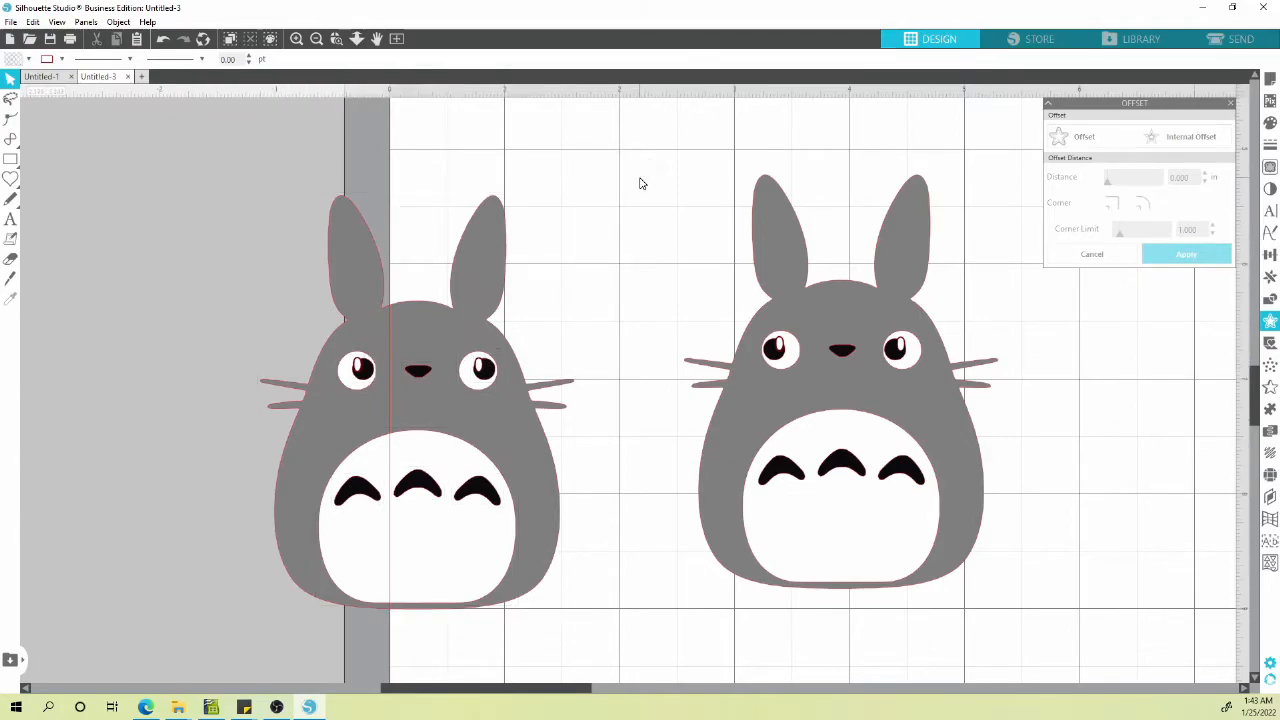
Try to move the original Totoro's right pupil out of the figure and undo the move.
{"action": "left_click_drag", "start_coordinate": [494, 363], "coordinate": [562, 343]}
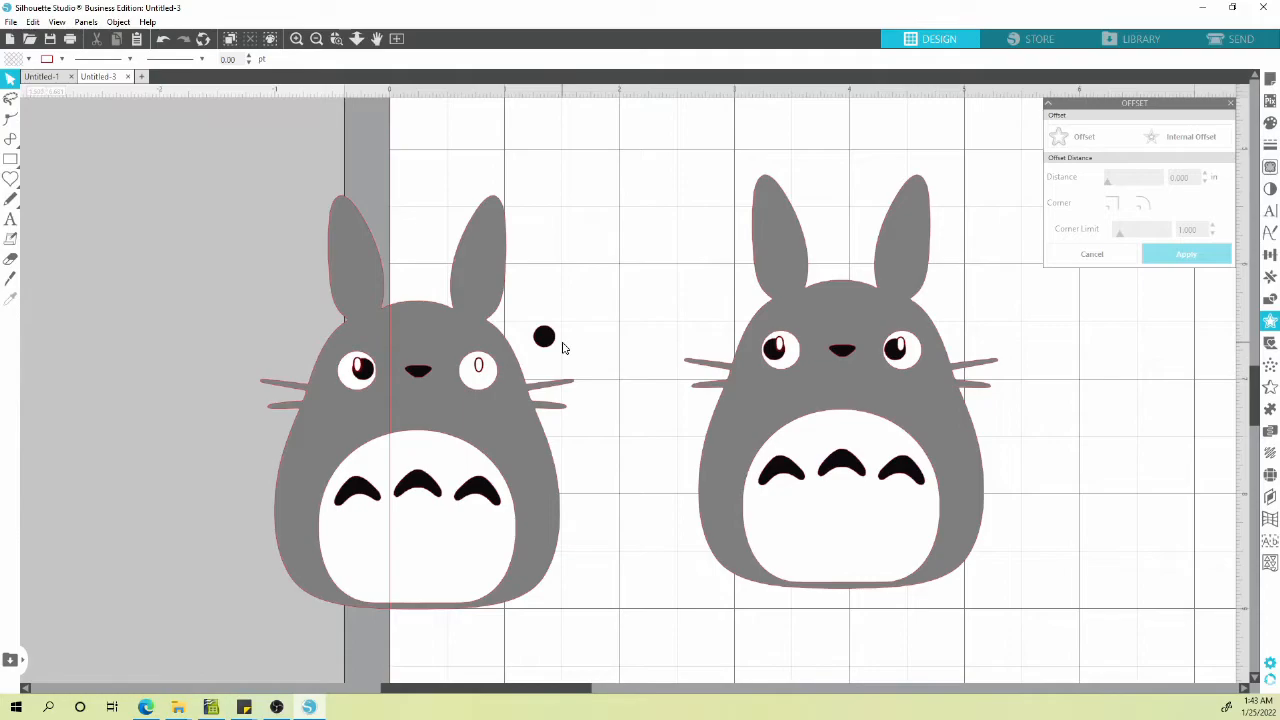
{"action": "key", "text": "ctrl+z"}
{"action": "left_click_drag", "start_coordinate": [582, 160], "coordinate": [294, 355]}
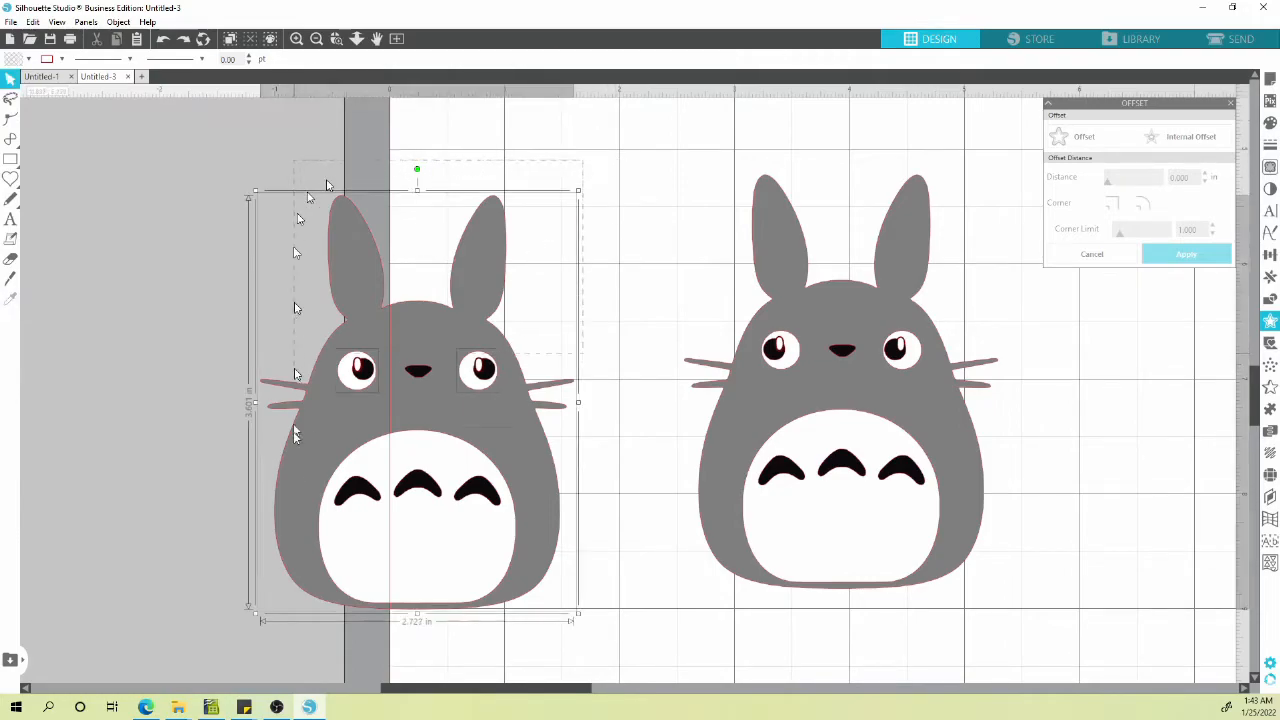
{"action": "left_click", "coordinate": [591, 331]}
Group all parts of the duplicate Totoro and shift the group slightly right and down.
{"action": "left_click_drag", "start_coordinate": [656, 130], "coordinate": [1008, 572]}
{"action": "left_click", "coordinate": [652, 60]}
{"action": "left_click_drag", "start_coordinate": [914, 389], "coordinate": [957, 406]}
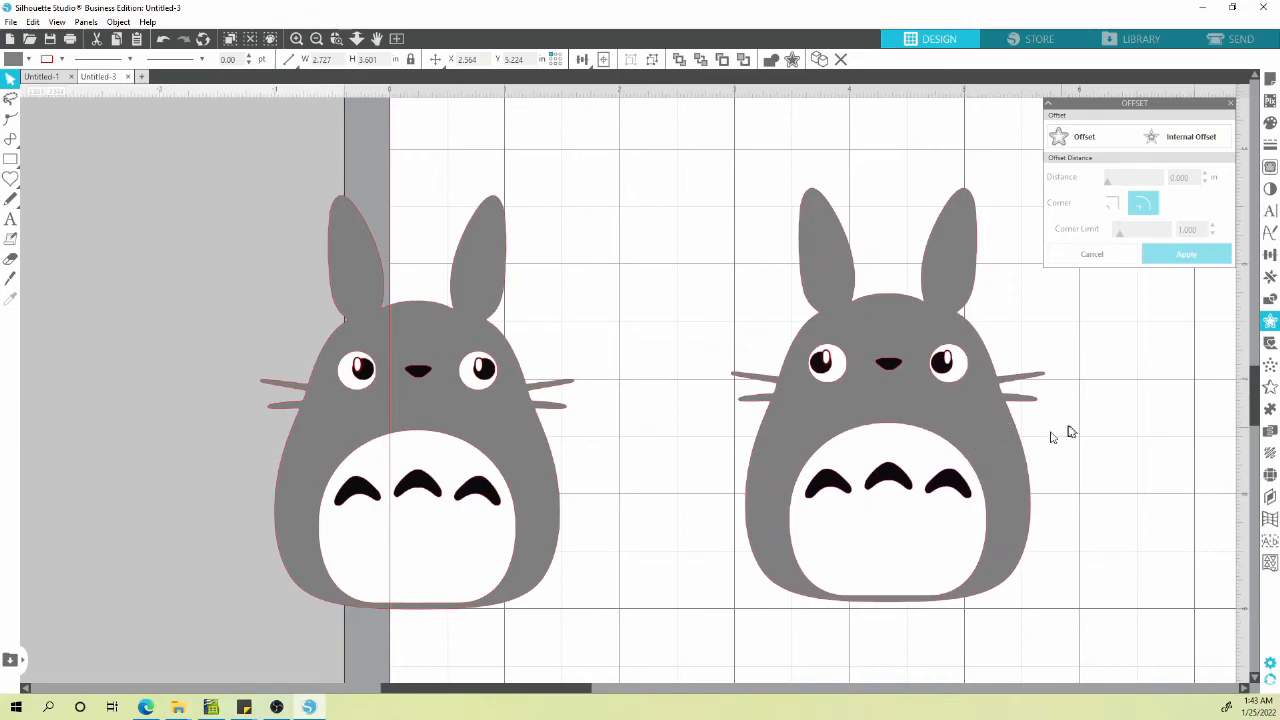
Align the two grouped Totoros to each other along their horizontal middle line so they sit at the same height.
{"action": "left_click", "coordinate": [298, 460], "text": "shift"}
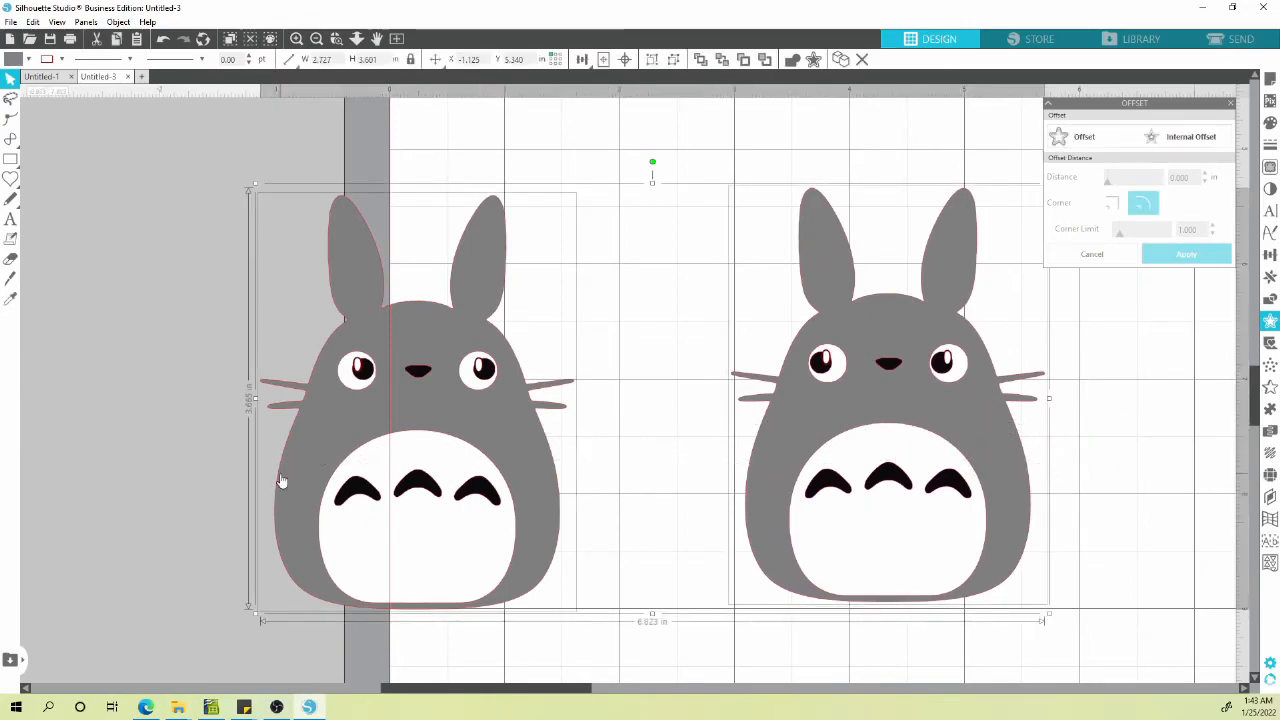
{"action": "left_click", "coordinate": [582, 62]}
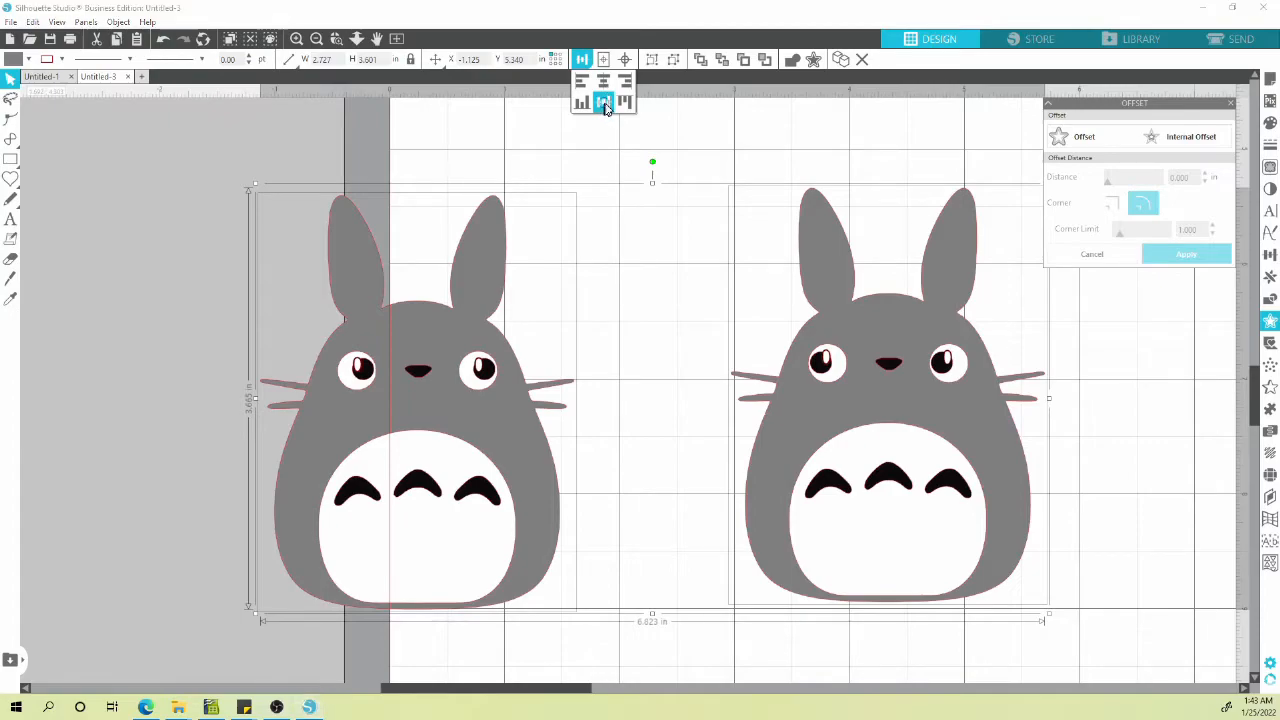
{"action": "left_click", "coordinate": [604, 104]}
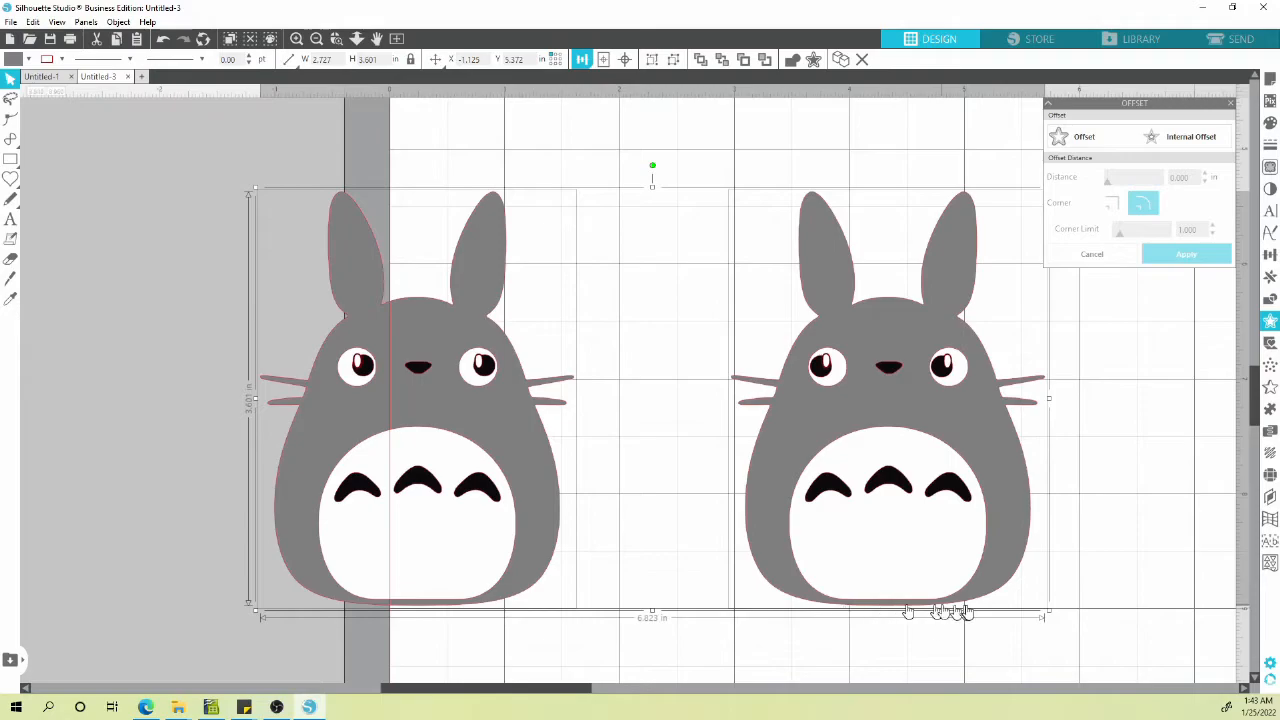
{"action": "left_click", "coordinate": [675, 485]}
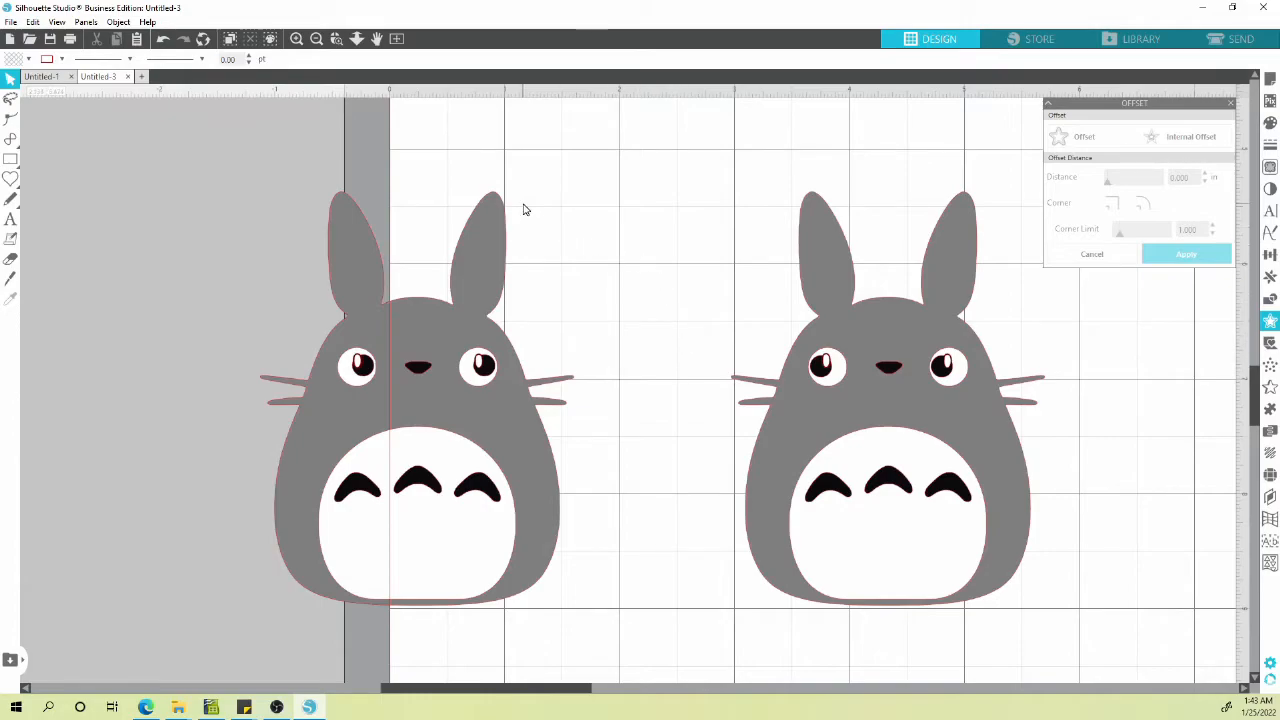
Add a first name as text between the two Totoros and narrow its text box so the letters stack vertically.
{"action": "left_click", "coordinate": [10, 219]}
{"action": "left_click", "coordinate": [627, 279]}
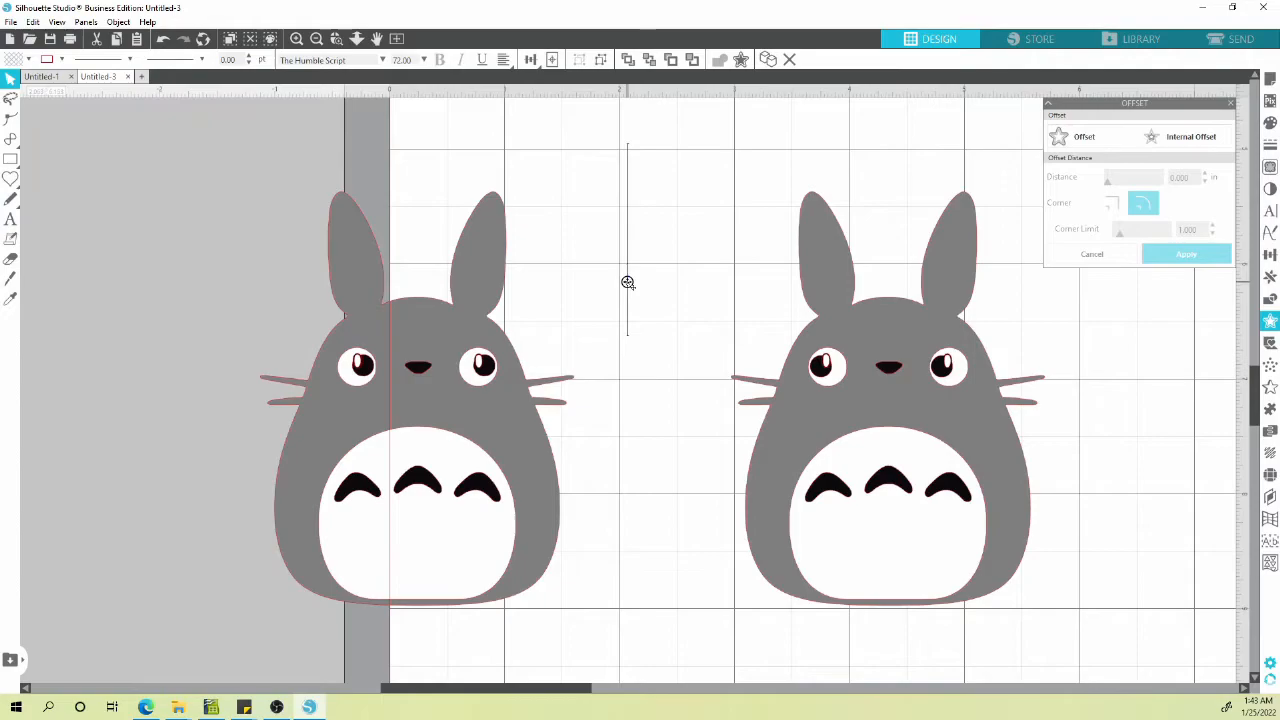
{"action": "type", "text": "Sara"}
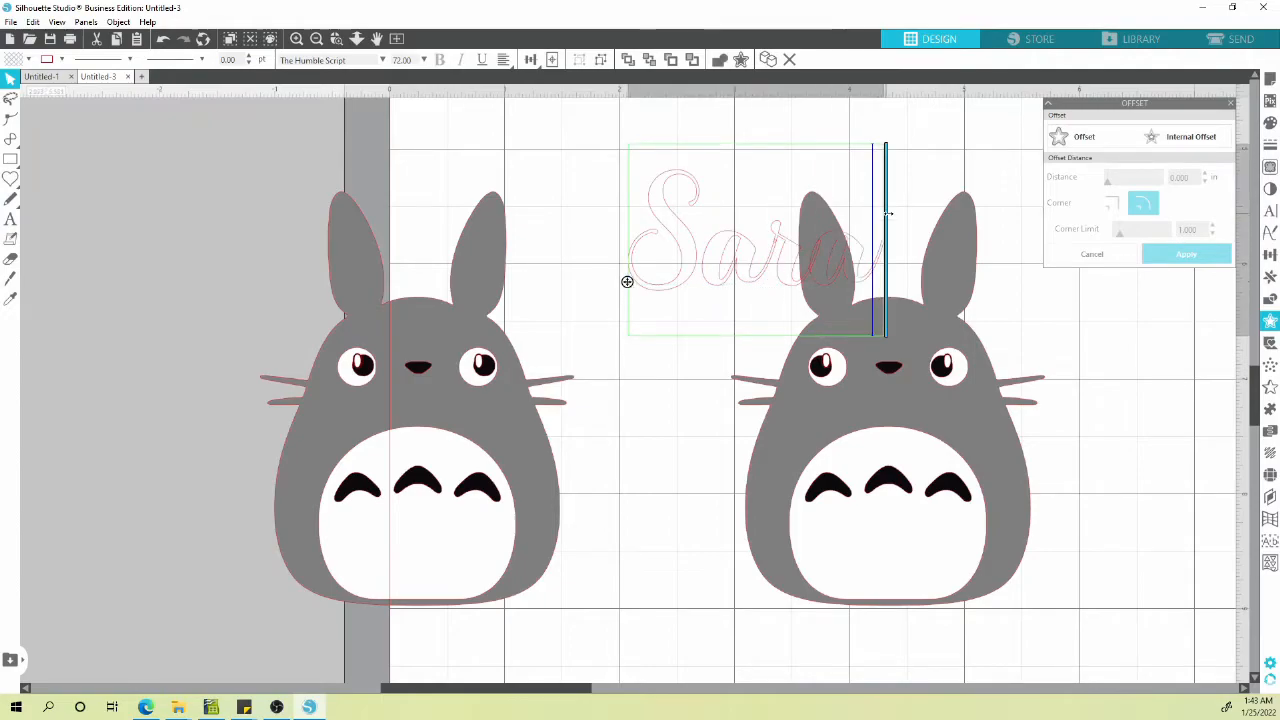
{"action": "left_click_drag", "start_coordinate": [887, 212], "coordinate": [720, 235]}
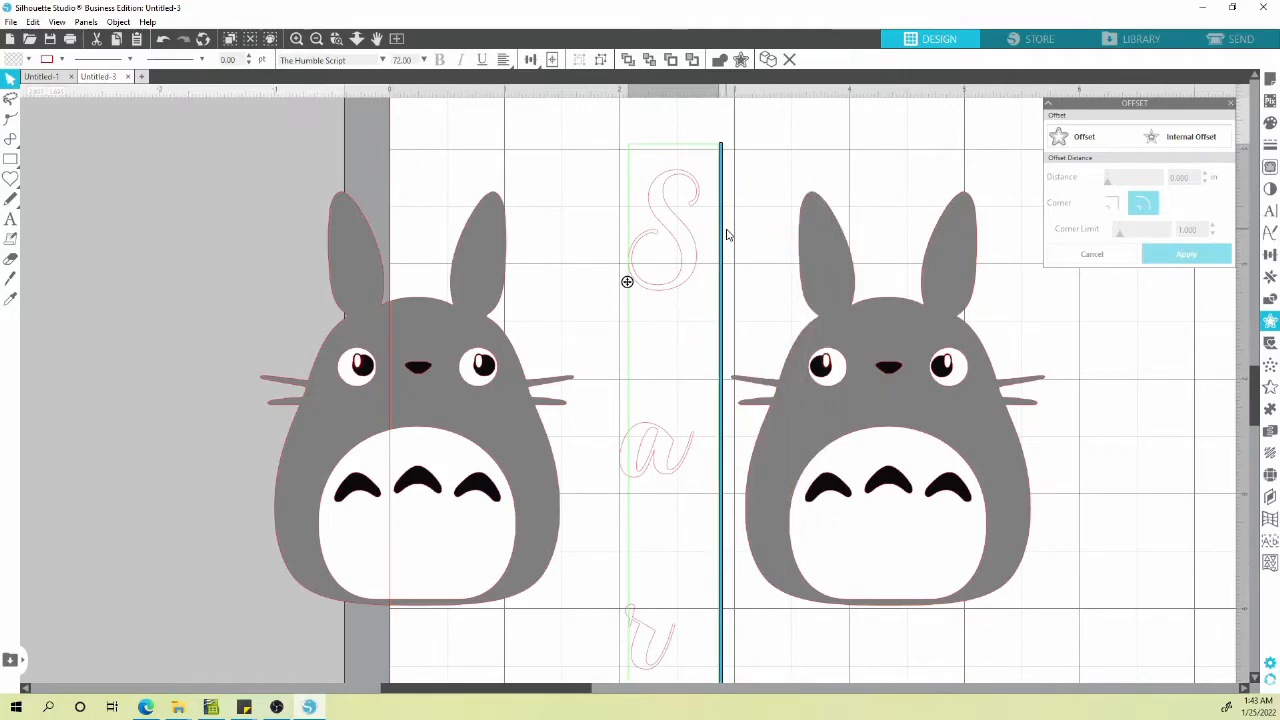
Set the line spacing of the stacked name to 50%.
{"action": "left_click", "coordinate": [1270, 211]}
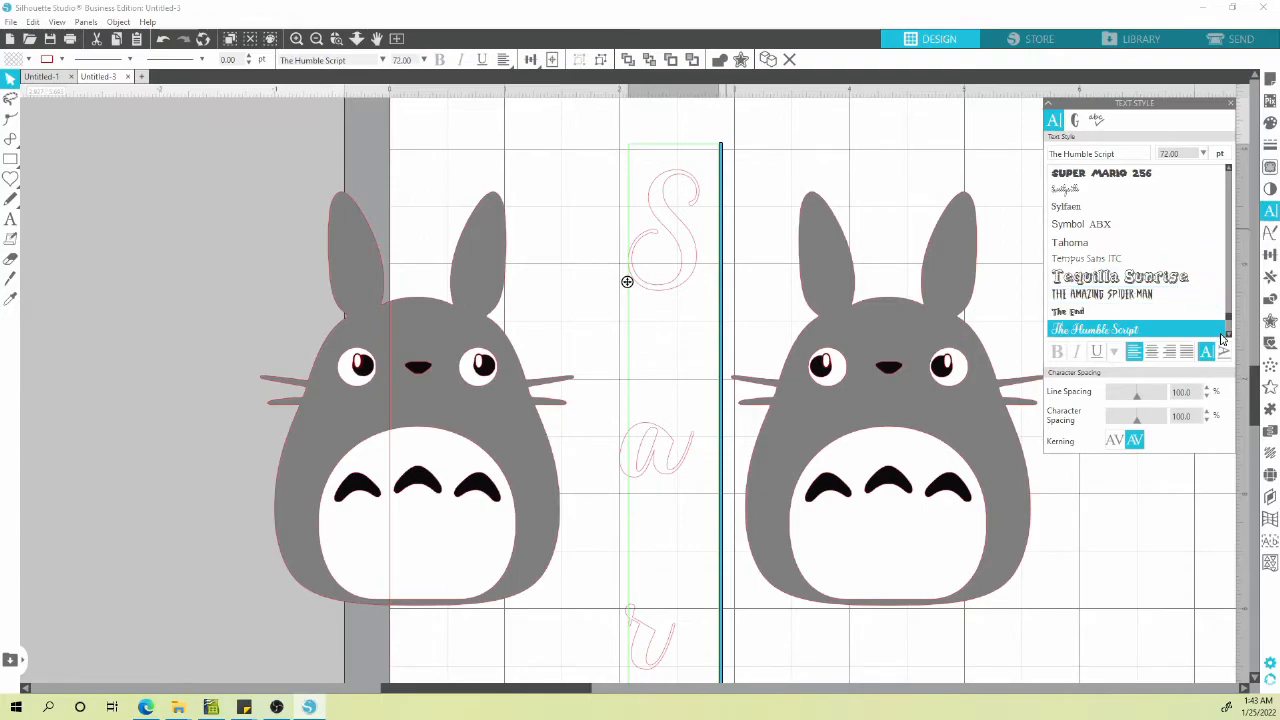
{"action": "left_click_drag", "start_coordinate": [1135, 398], "coordinate": [1124, 400]}
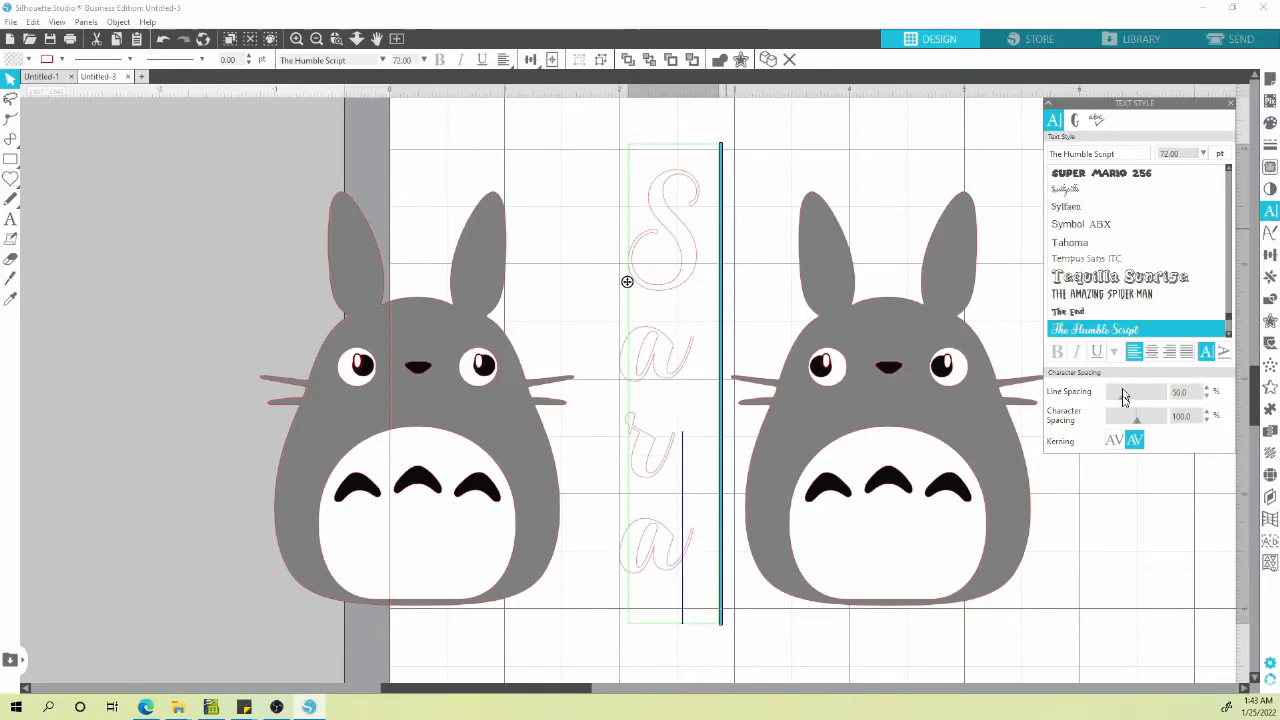
{"action": "left_click", "coordinate": [801, 150]}
Position the stacked name in the gap between the two Totoros, roughly centered on their height.
{"action": "left_click", "coordinate": [679, 225]}
{"action": "left_click_drag", "start_coordinate": [679, 225], "coordinate": [674, 256]}
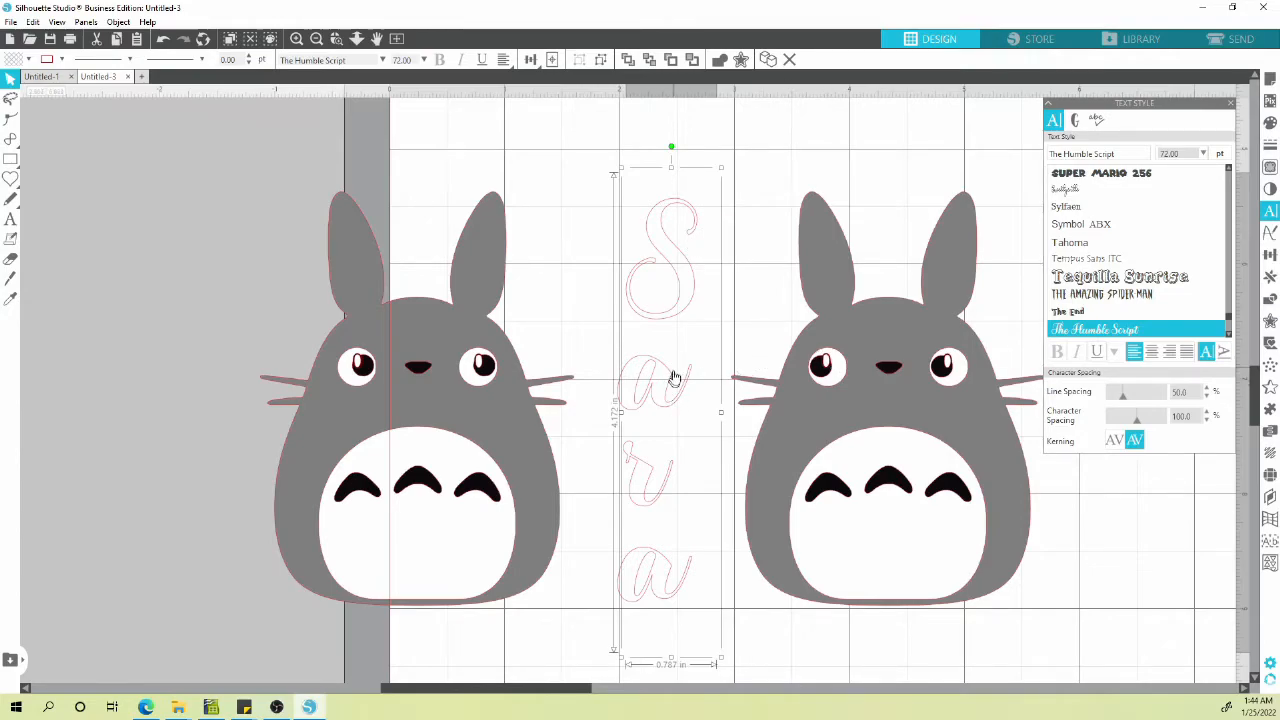
{"action": "left_click_drag", "start_coordinate": [672, 383], "coordinate": [671, 367]}
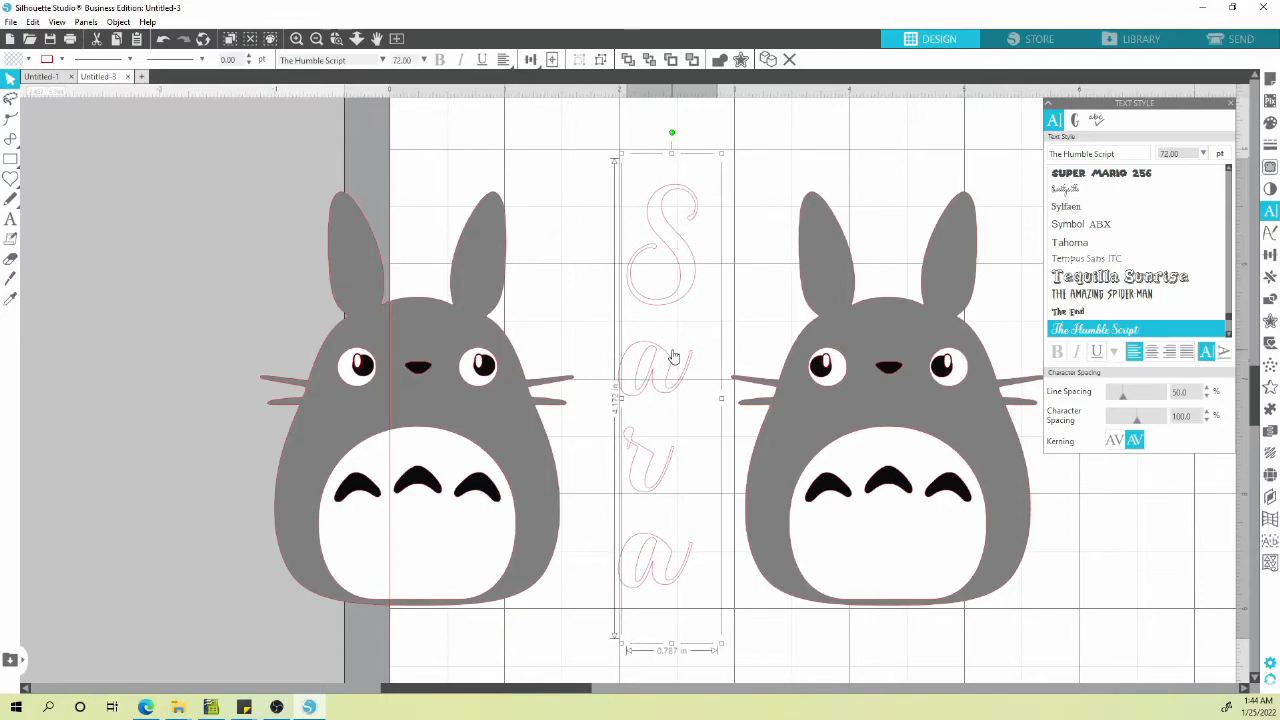
{"action": "scroll", "coordinate": [675, 351], "scroll_direction": "down", "scroll_amount": 2}
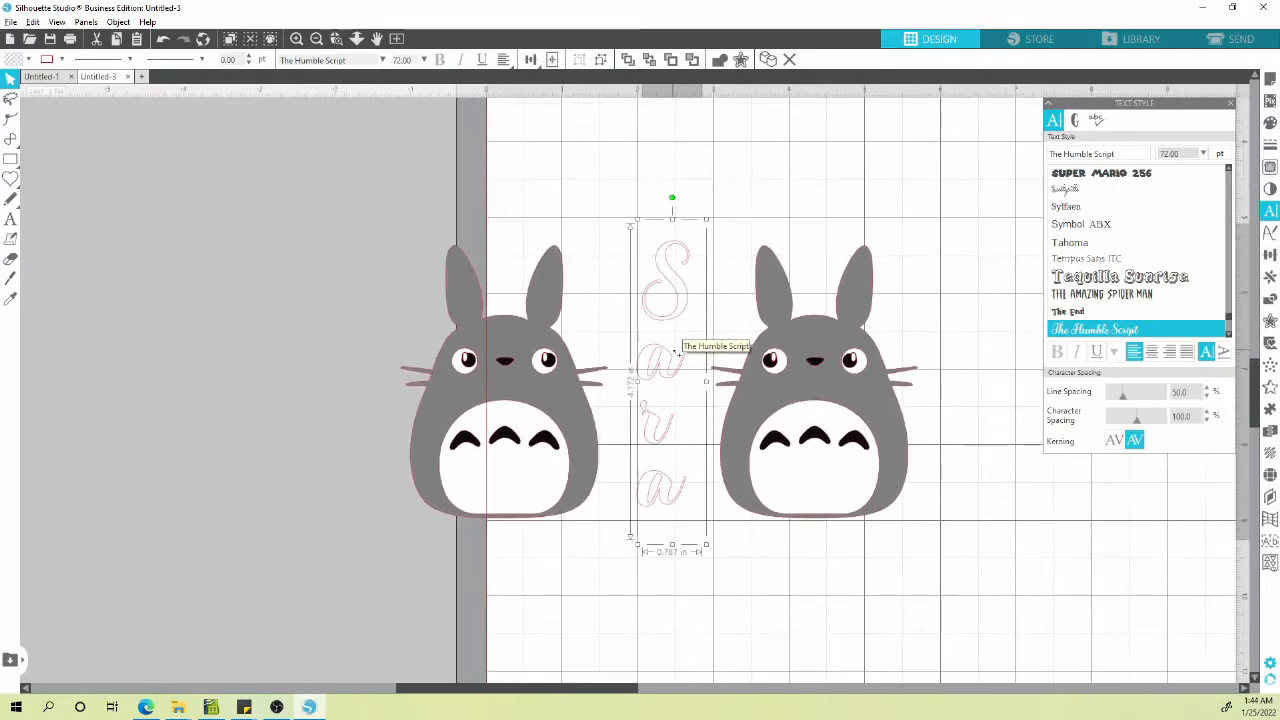
Fill the stacked name between the two Totoros with solid black.
{"action": "left_click", "coordinate": [28, 59]}
{"action": "left_click", "coordinate": [22, 88]}
{"action": "left_click", "coordinate": [940, 176]}
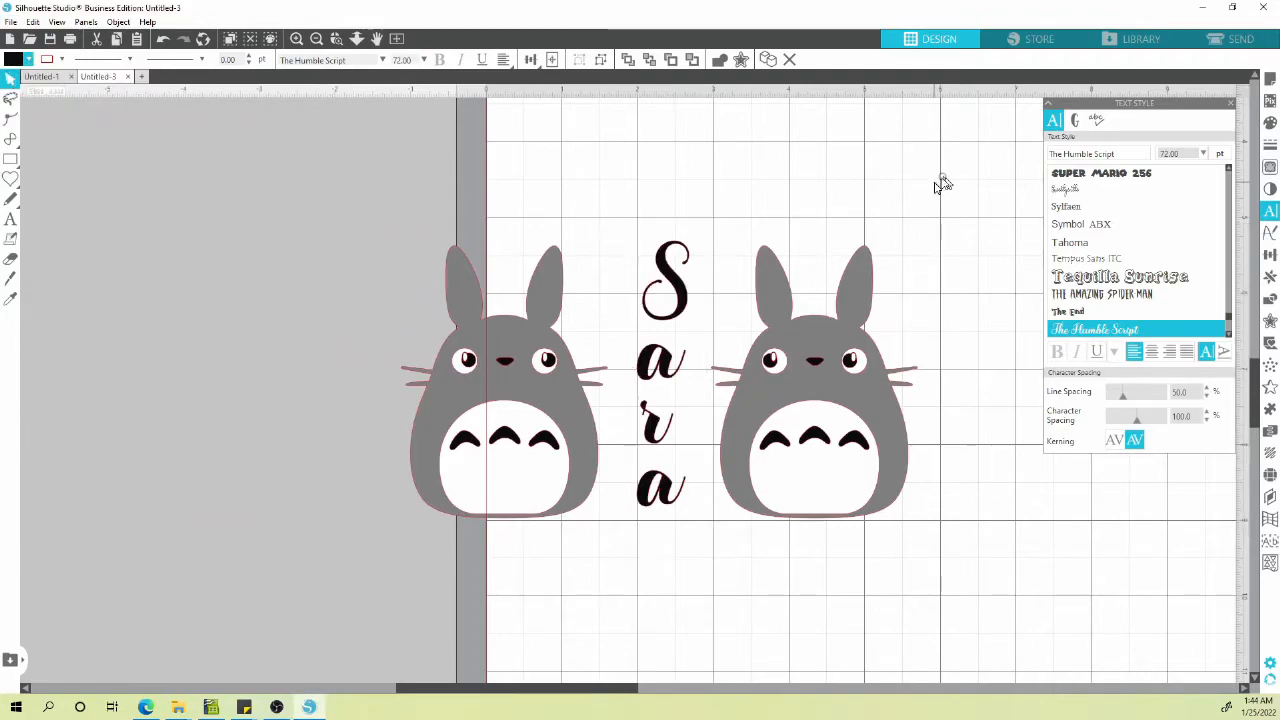
Move both Totoros and the stacked name together off the page onto the empty gray workspace beside it.
{"action": "key", "text": "ctrl+a"}
{"action": "left_click_drag", "start_coordinate": [929, 562], "coordinate": [628, 388]}
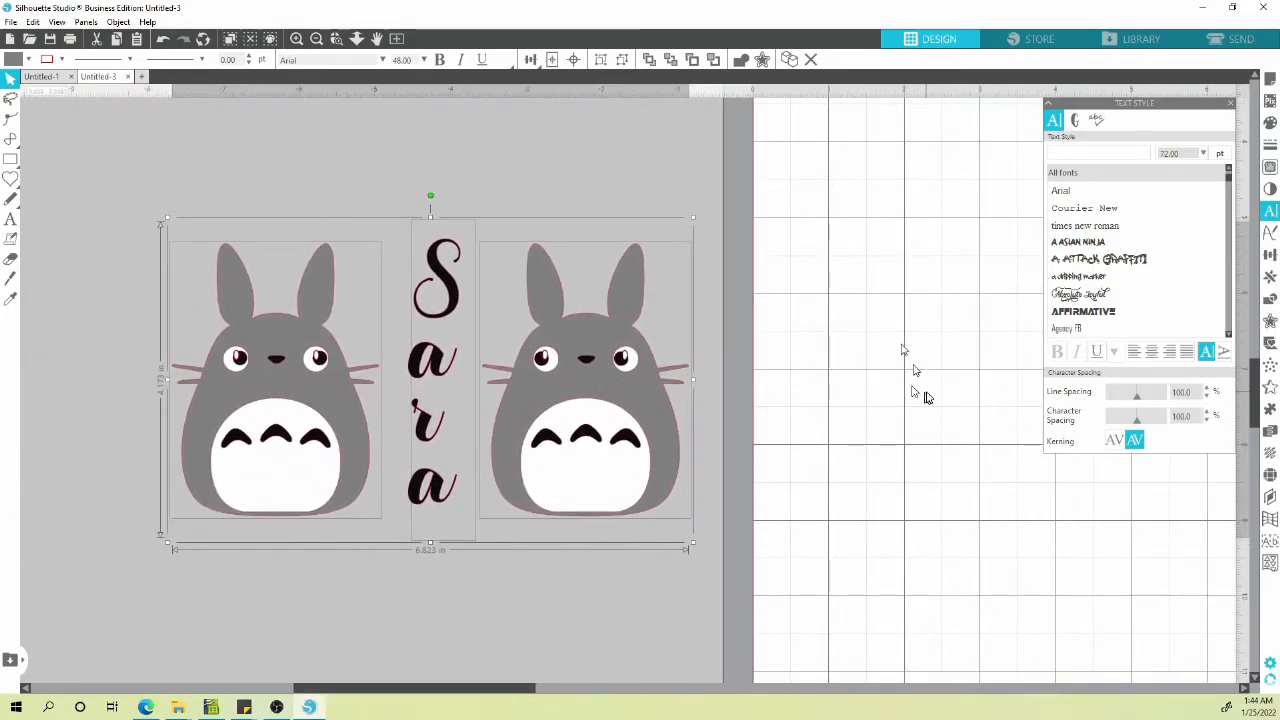
{"action": "left_click", "coordinate": [591, 171]}
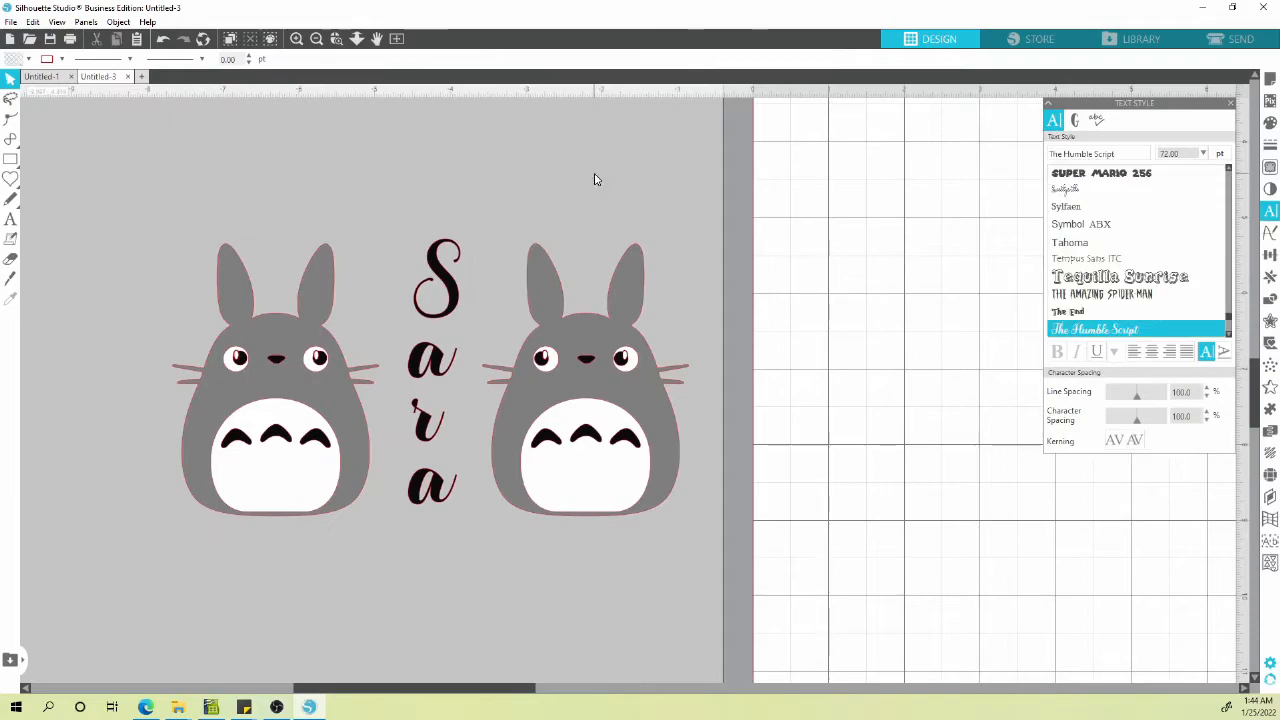
{"action": "left_click_drag", "start_coordinate": [128, 357], "coordinate": [268, 372]}
{"action": "scroll", "coordinate": [364, 345], "scroll_direction": "up", "scroll_amount": 5}
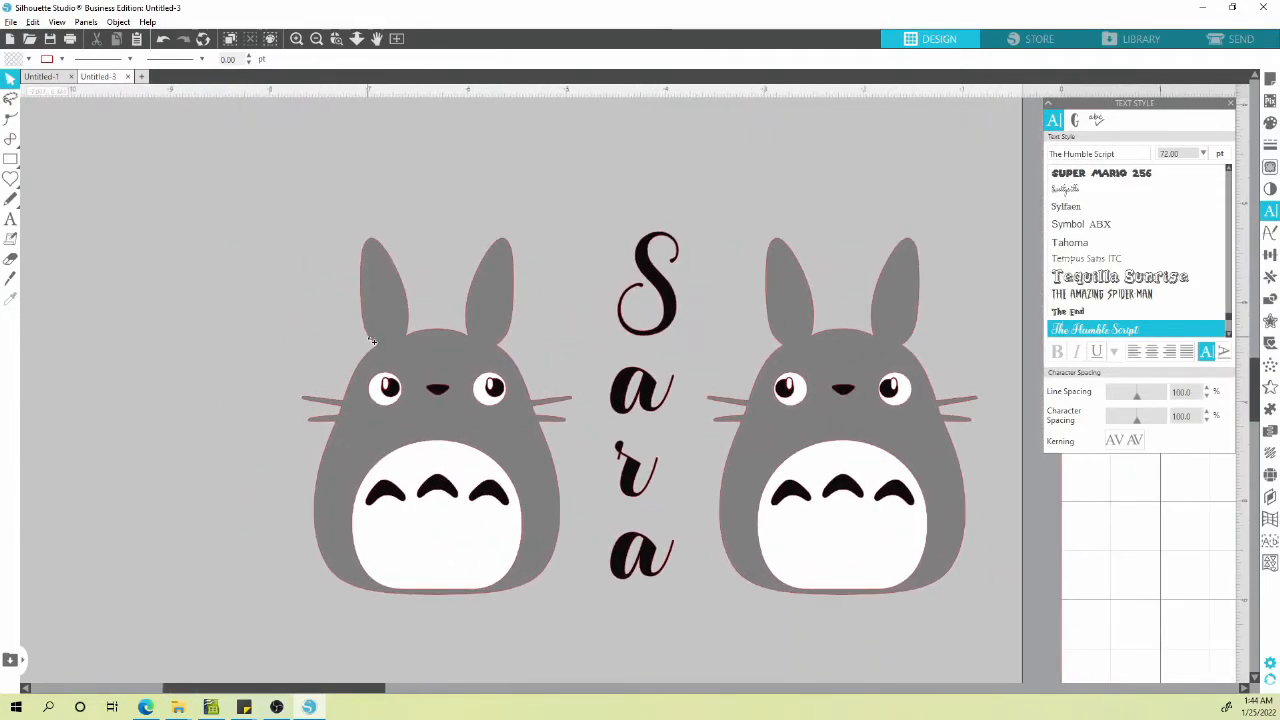
{"action": "left_click_drag", "start_coordinate": [328, 340], "coordinate": [284, 337]}
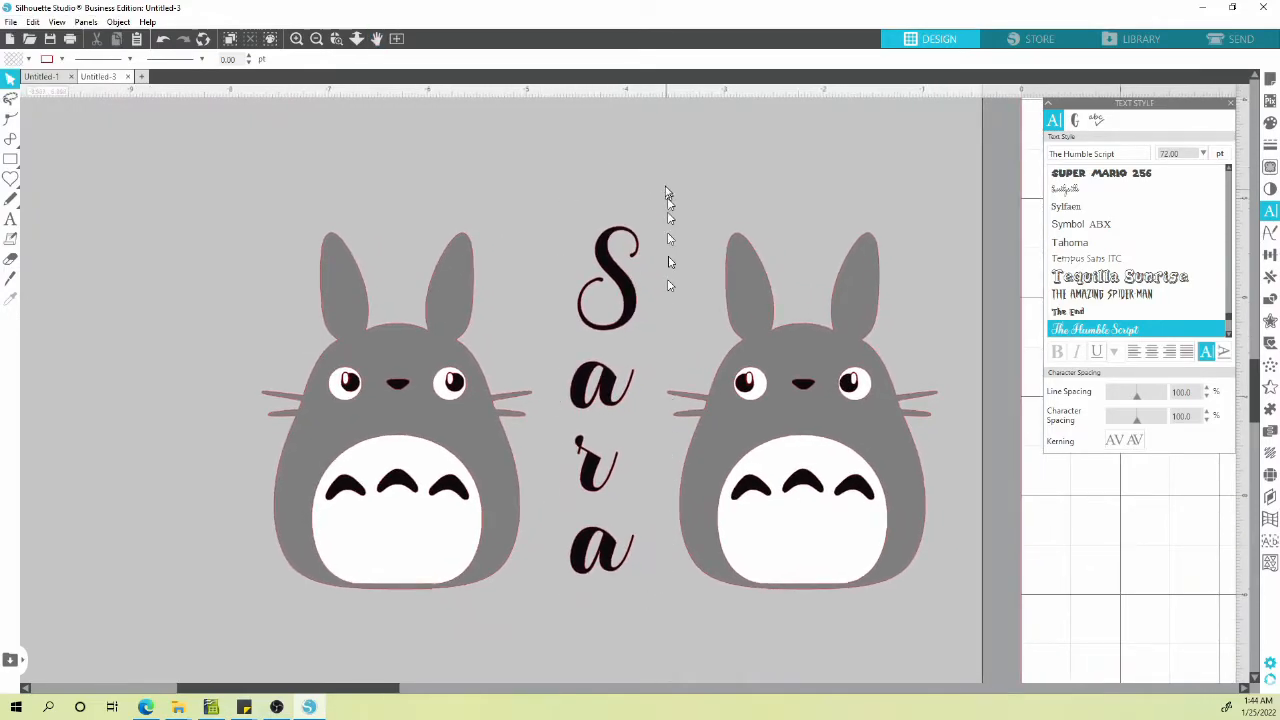
Nudge the two Totoros slightly outward, away from the stacked name, to widen the gap on both sides.
{"action": "left_click", "coordinate": [411, 358]}
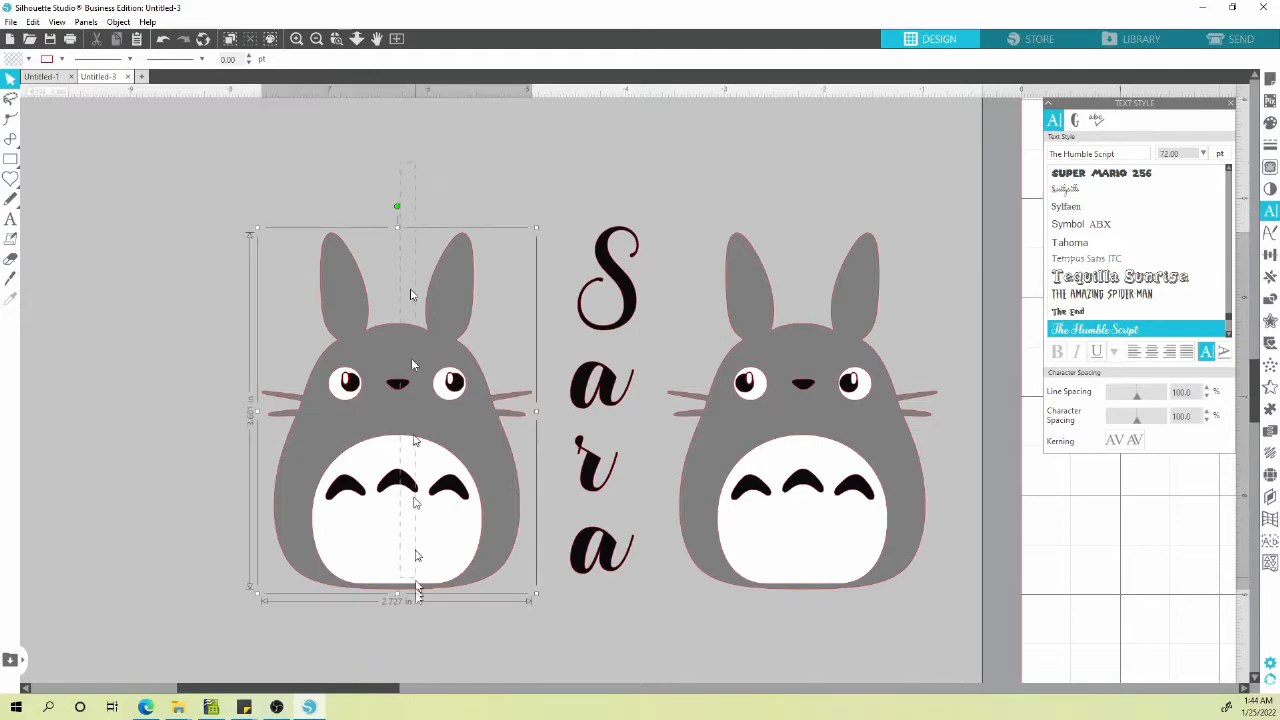
{"action": "key", "text": "Left"}
{"action": "key", "text": "Left"}
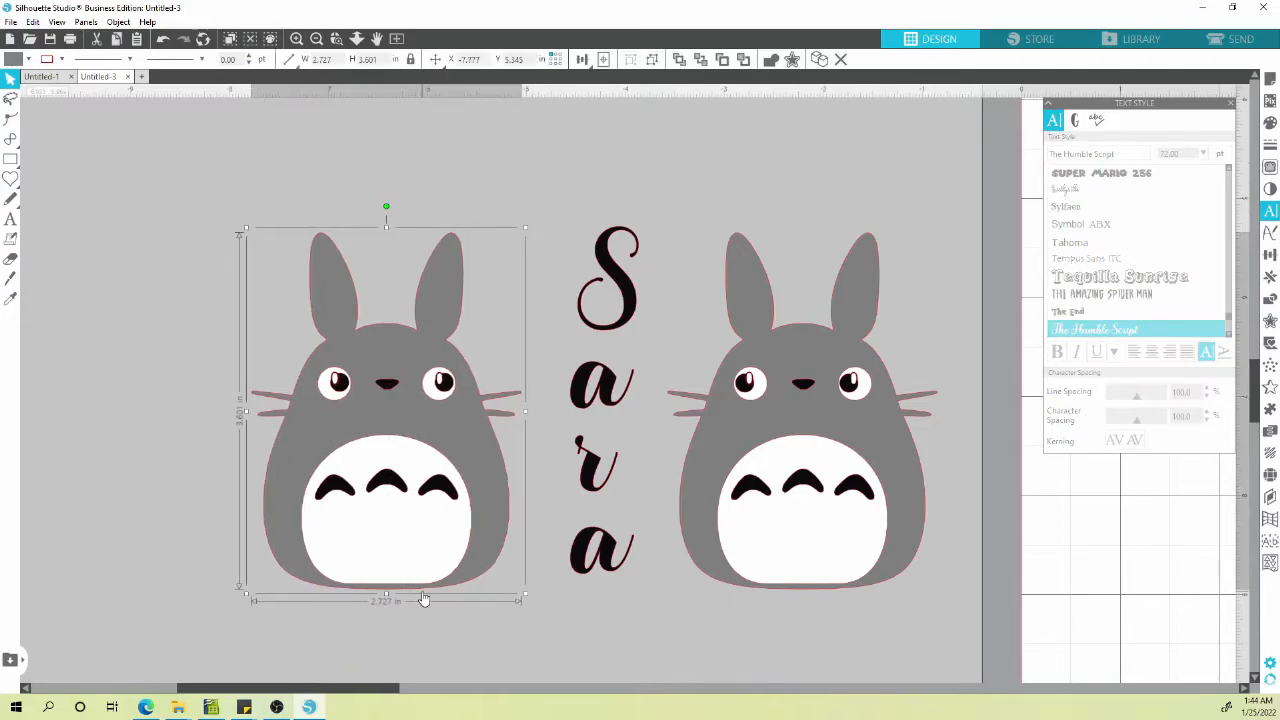
{"action": "left_click", "coordinate": [815, 550]}
{"action": "key", "text": "Right"}
{"action": "key", "text": "Right"}
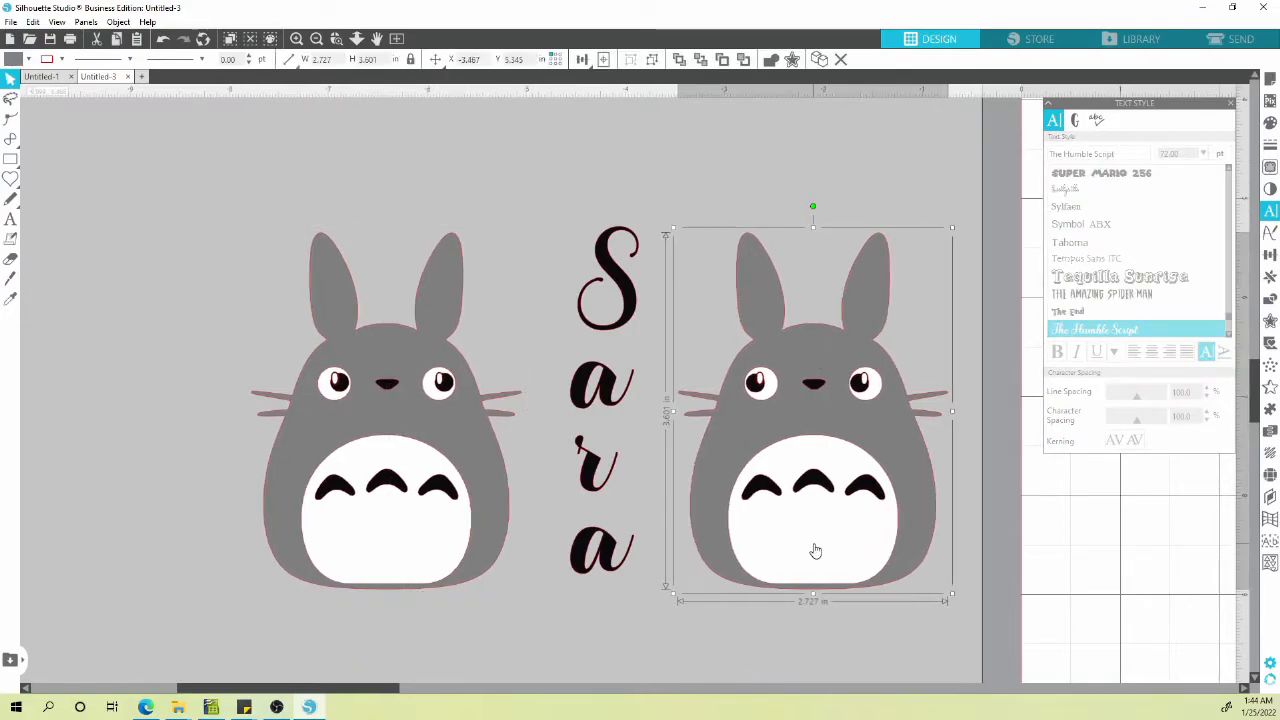
{"action": "left_click", "coordinate": [709, 151]}
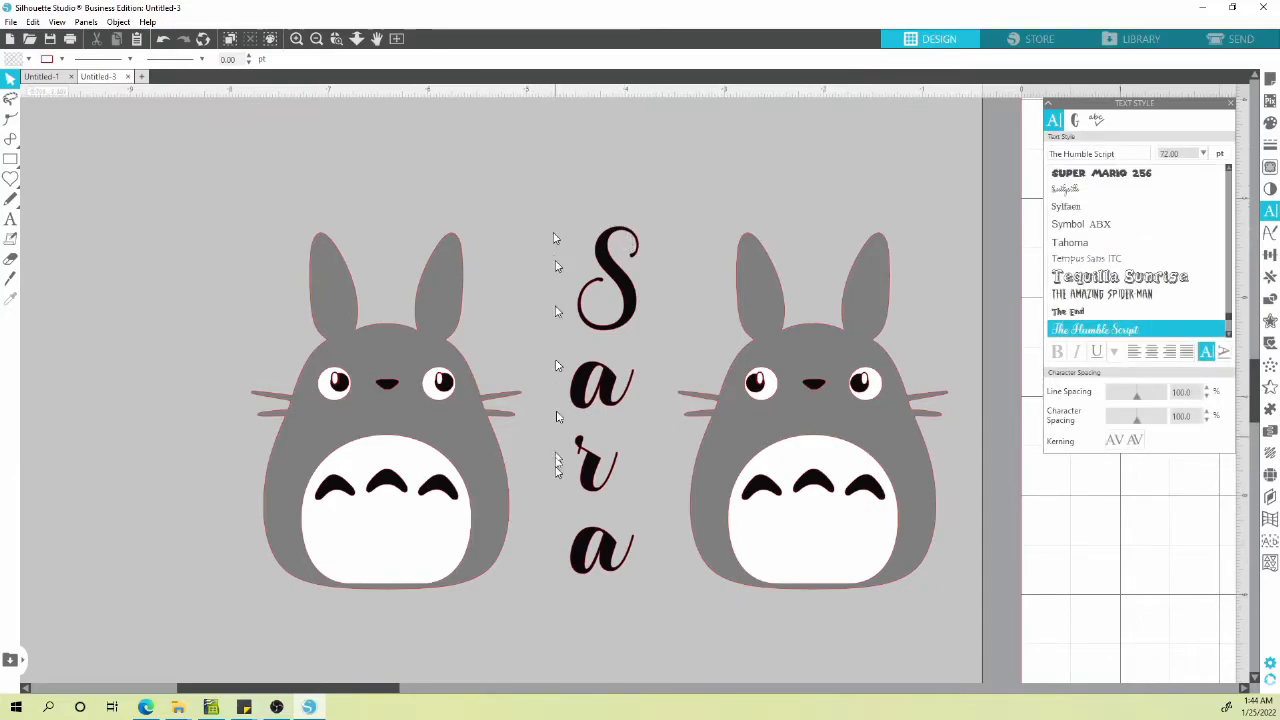
Draw a rectangle around the stacked name and size it to 1.25 in wide by 4 in high.
{"action": "left_click", "coordinate": [10, 161]}
{"action": "left_click_drag", "start_coordinate": [544, 192], "coordinate": [666, 605]}
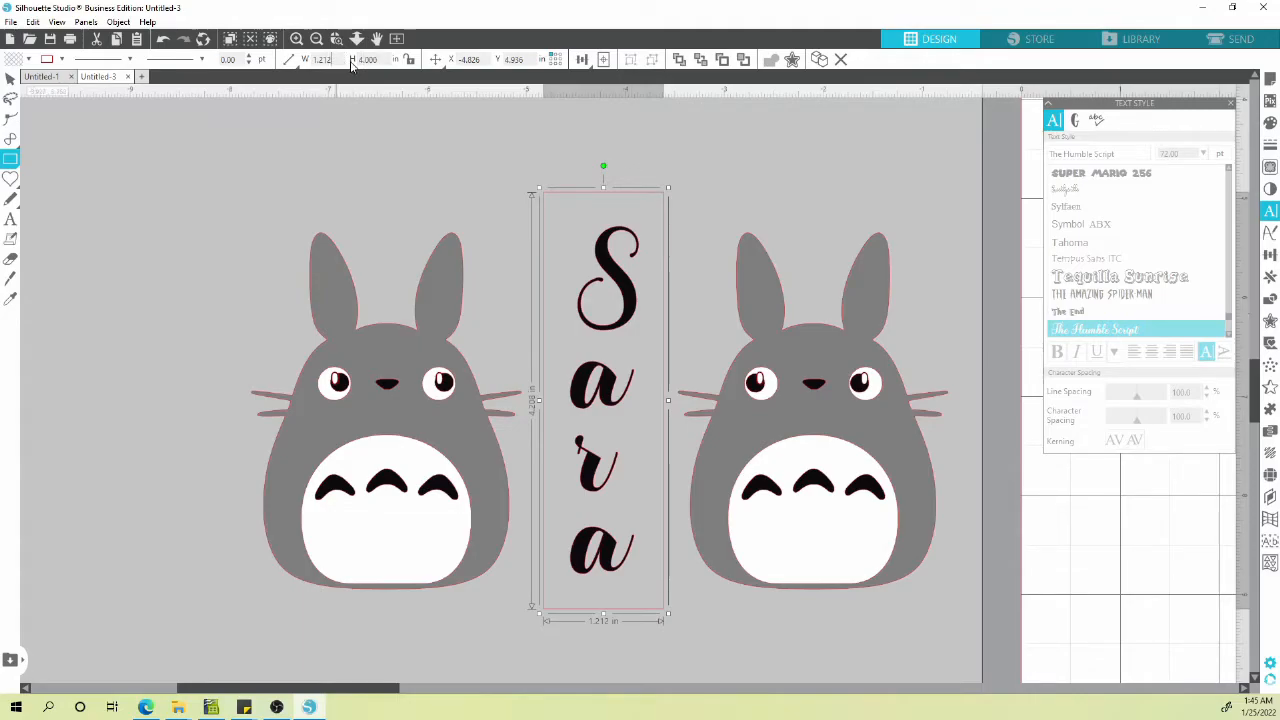
{"action": "key", "text": "Return"}
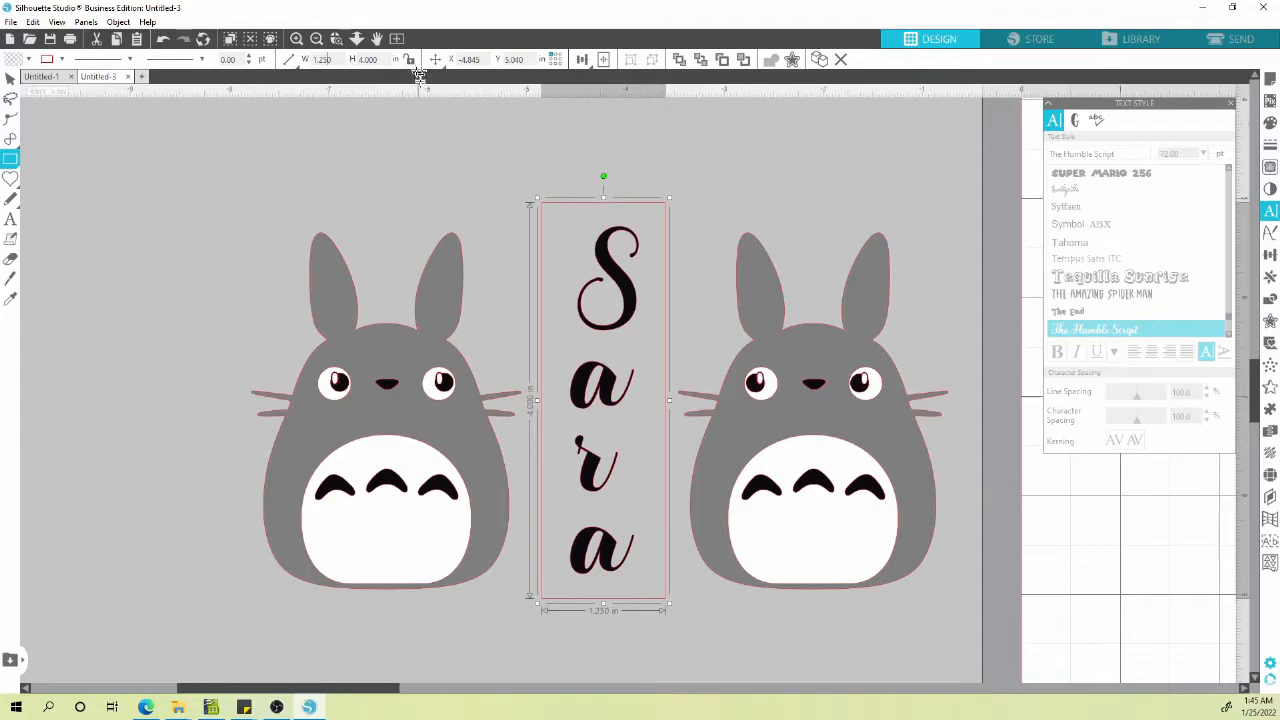
{"action": "mouse_move", "coordinate": [422, 112]}
{"action": "left_mouse_down"}
{"action": "mouse_move", "coordinate": [410, 67]}
{"action": "mouse_move", "coordinate": [467, 142]}
{"action": "left_mouse_up"}
{"action": "key", "text": "Delete"}
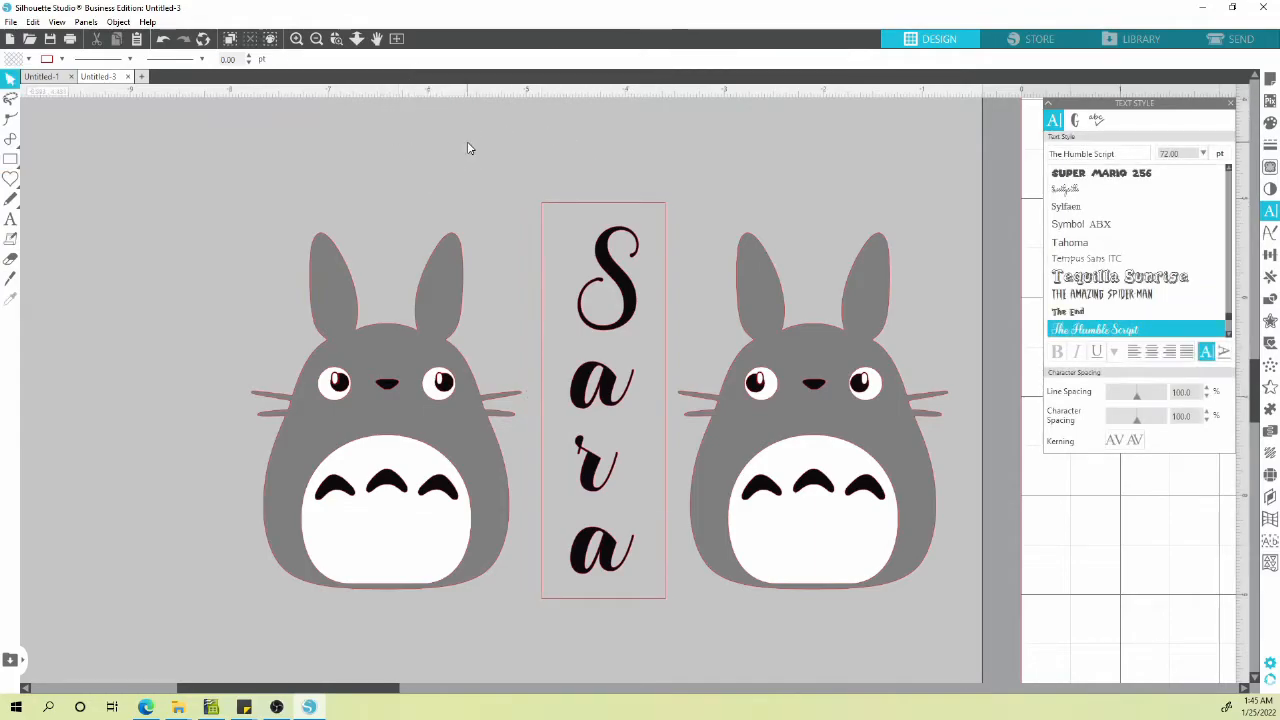
{"action": "left_click", "coordinate": [568, 210]}
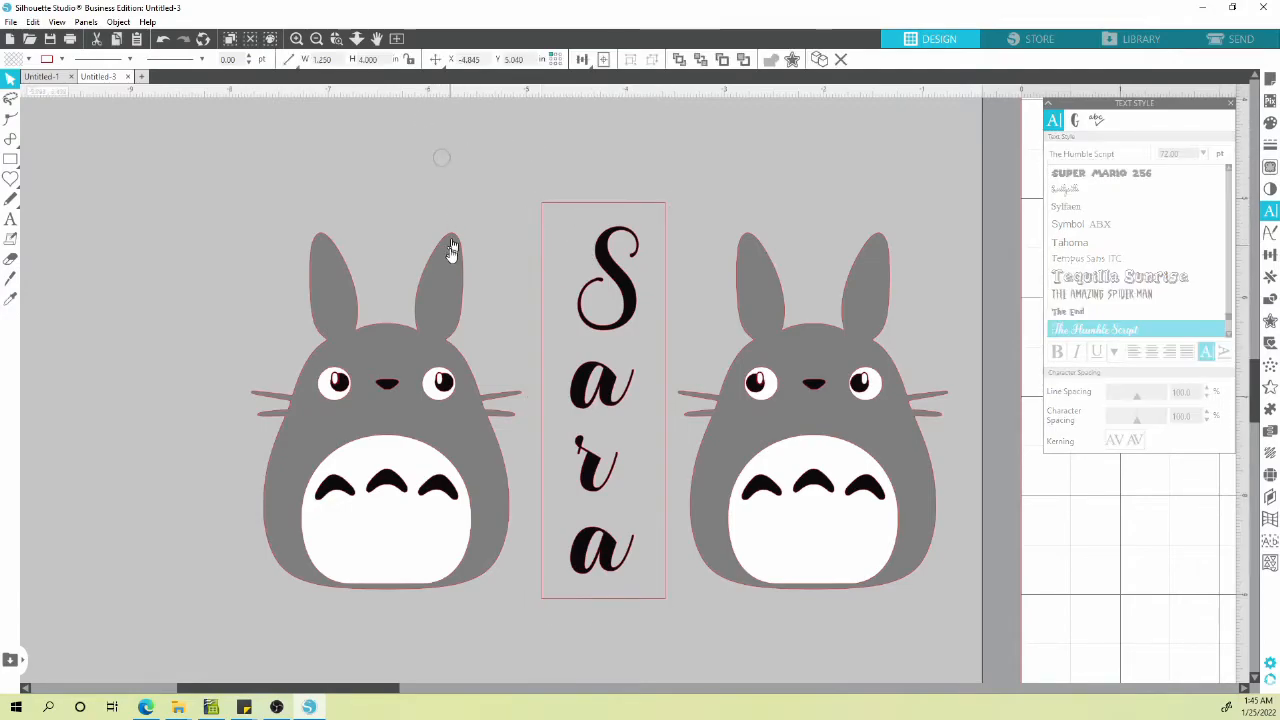
{"action": "left_click", "coordinate": [441, 158]}
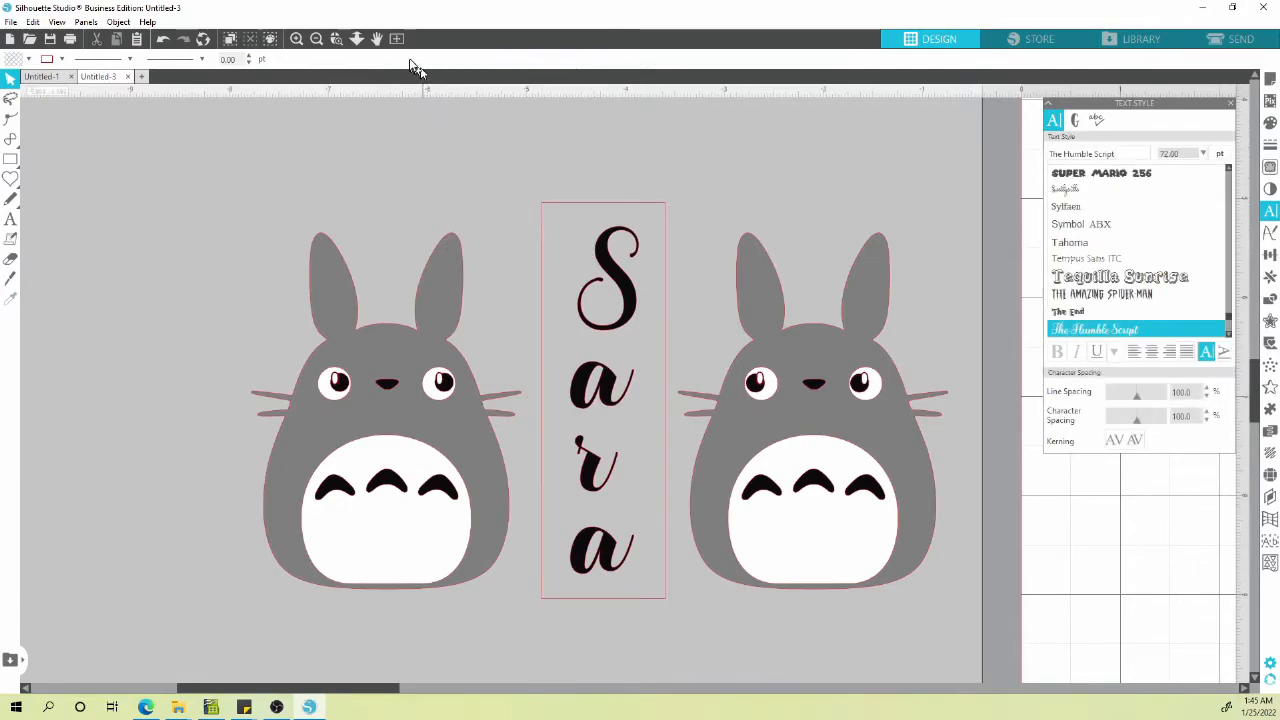
{"action": "left_click", "coordinate": [564, 211]}
{"action": "left_click", "coordinate": [468, 170]}
Try setting the Totoro that precedes the name to 5 in high with its aspect ratio unlocked, and undo the stretch.
{"action": "left_click", "coordinate": [450, 318]}
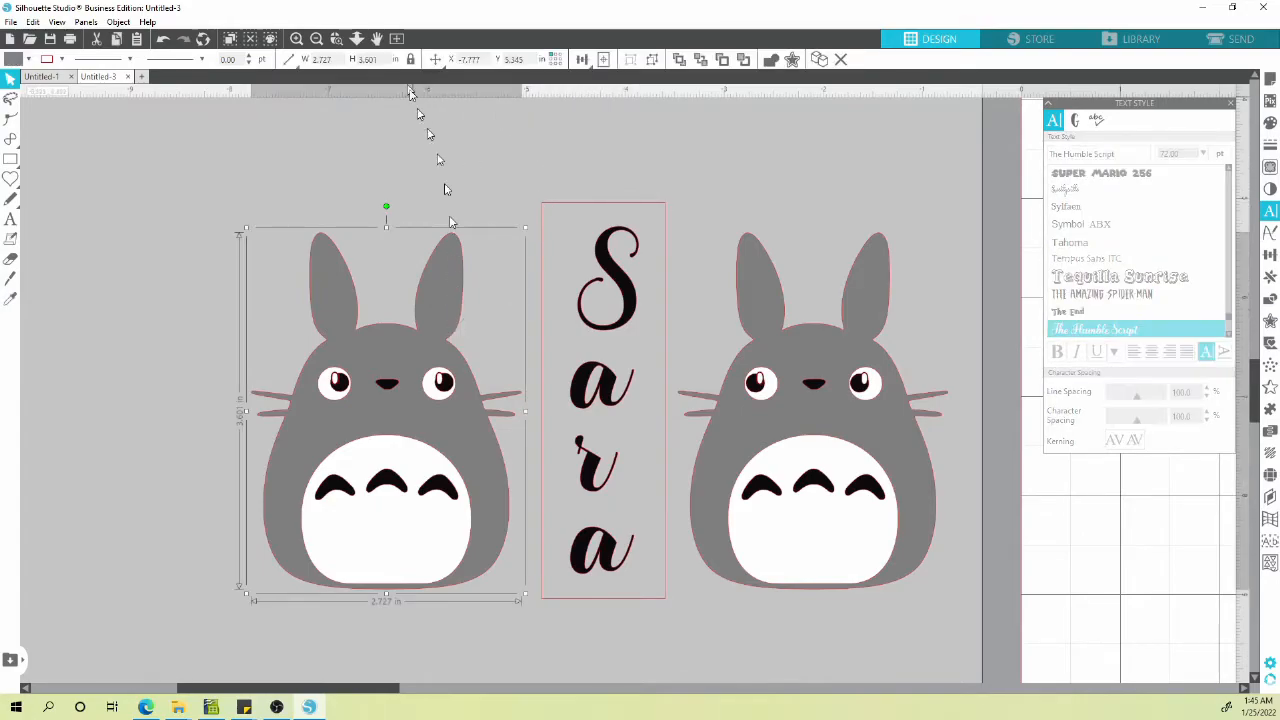
{"action": "left_click", "coordinate": [411, 60]}
{"action": "type", "text": "5"}
{"action": "key", "text": "Return"}
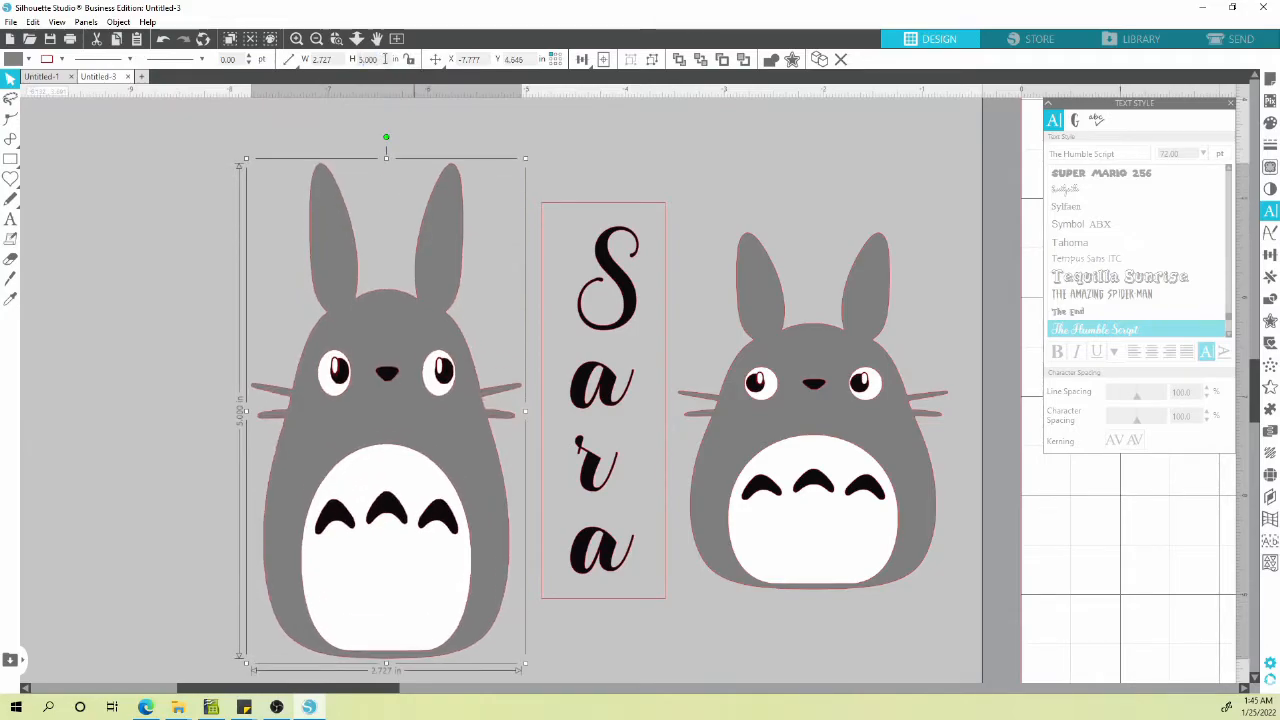
{"action": "key", "text": "ctrl+z"}
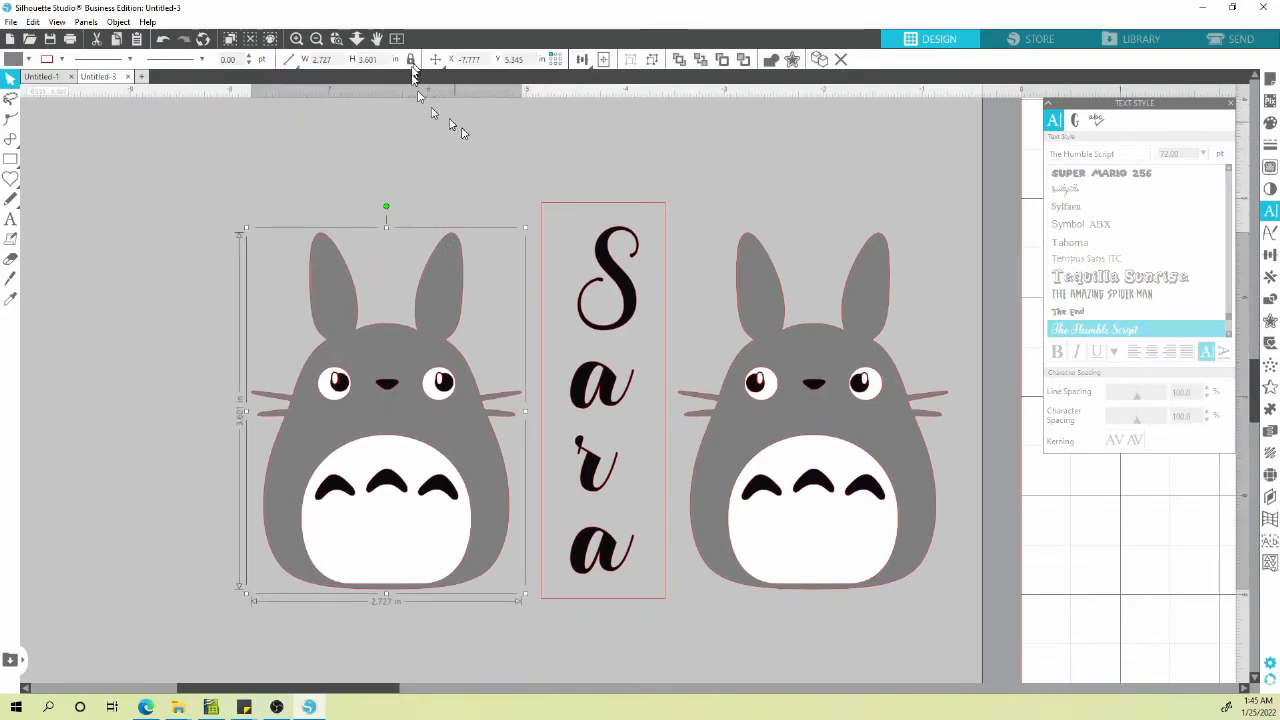
{"action": "left_click", "coordinate": [506, 164]}
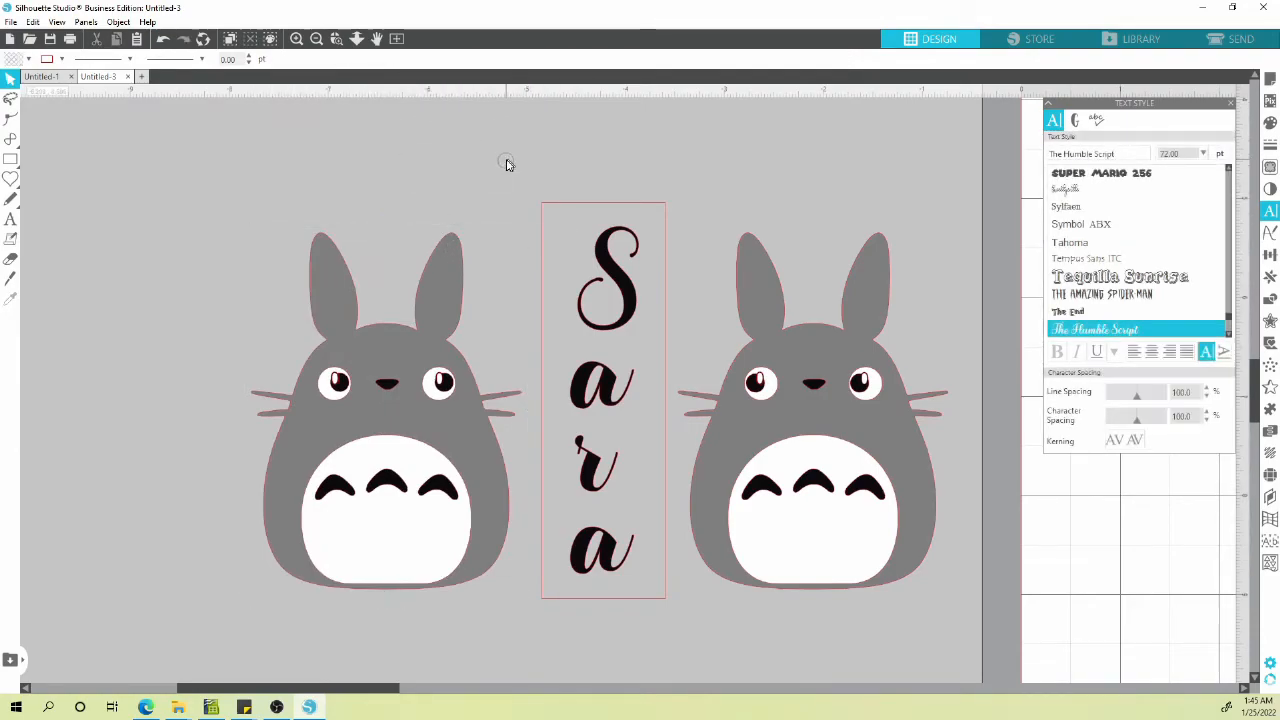
Align the stacked name and its surrounding rectangle to each other along their vertical center line.
{"action": "left_click", "coordinate": [598, 204]}
{"action": "double_click", "coordinate": [625, 374]}
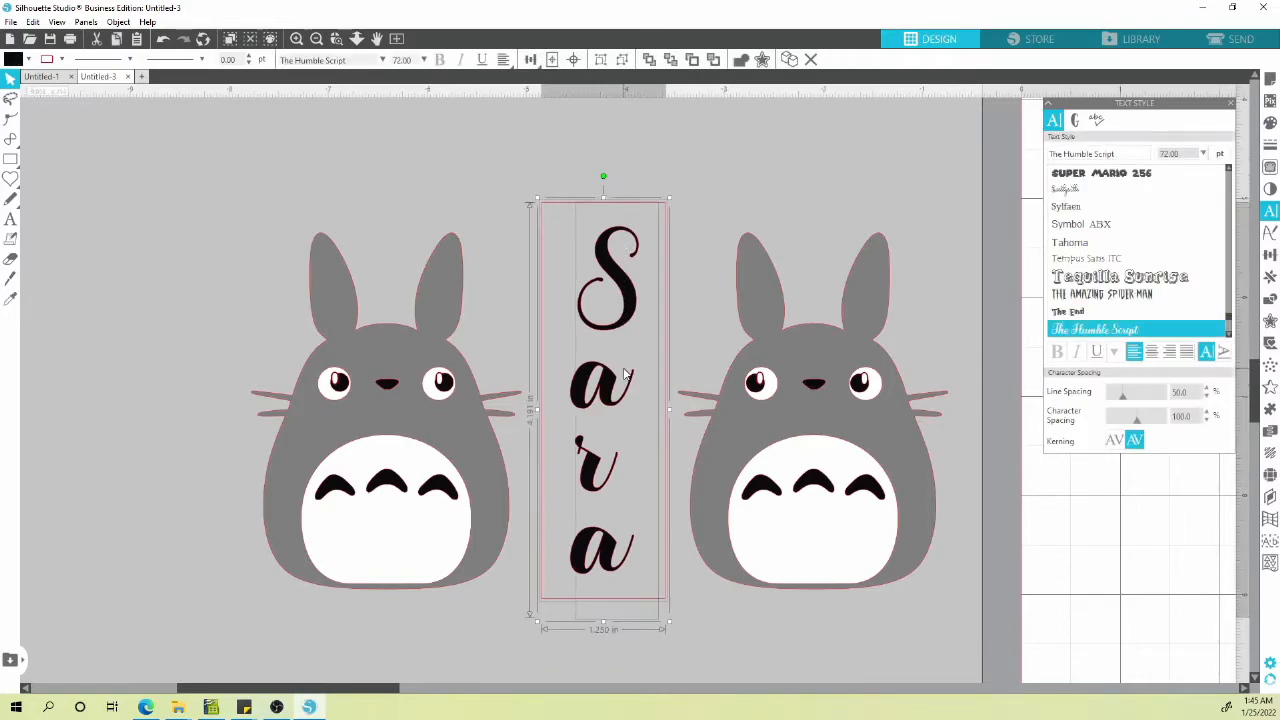
{"action": "left_click", "coordinate": [530, 59]}
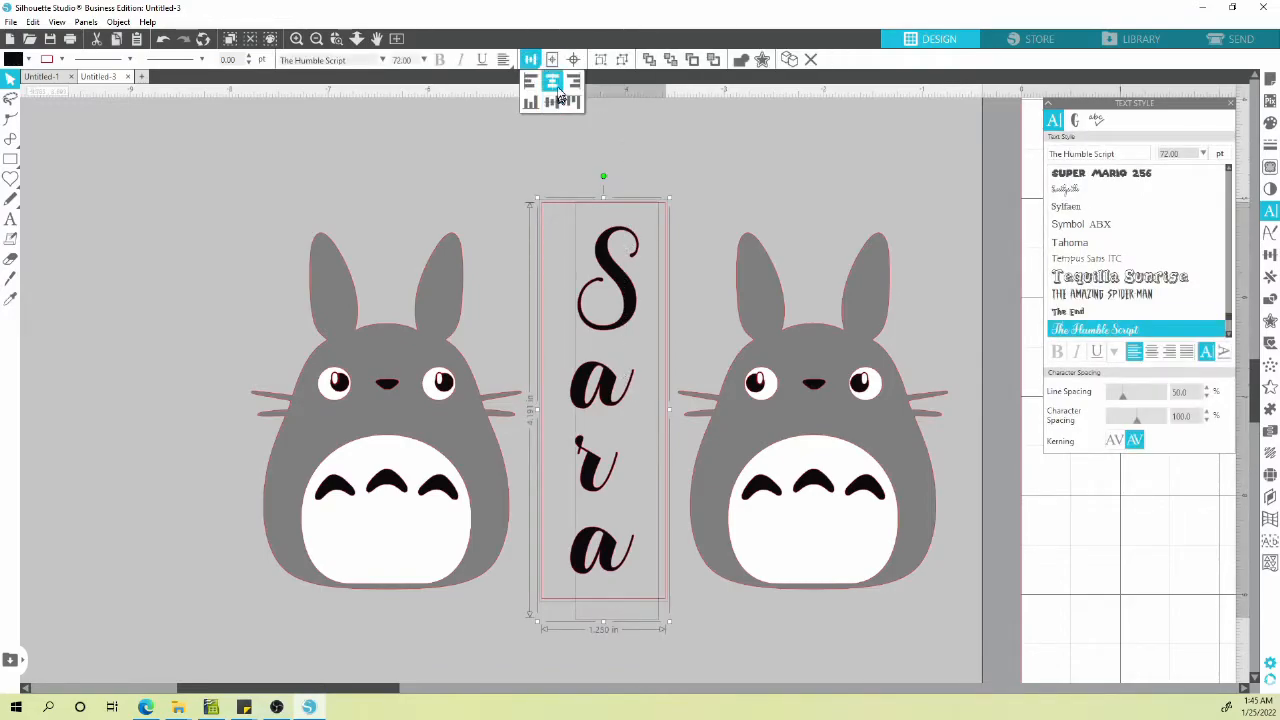
{"action": "left_click", "coordinate": [550, 84]}
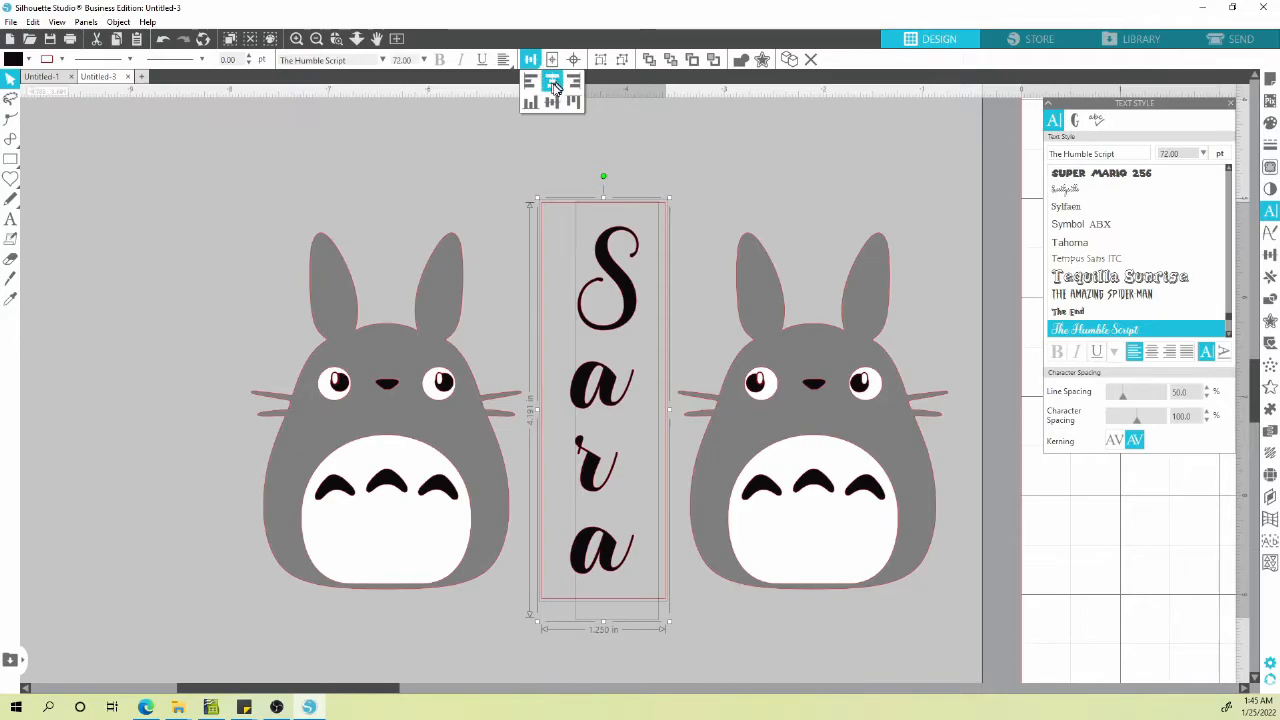
{"action": "left_click", "coordinate": [555, 85]}
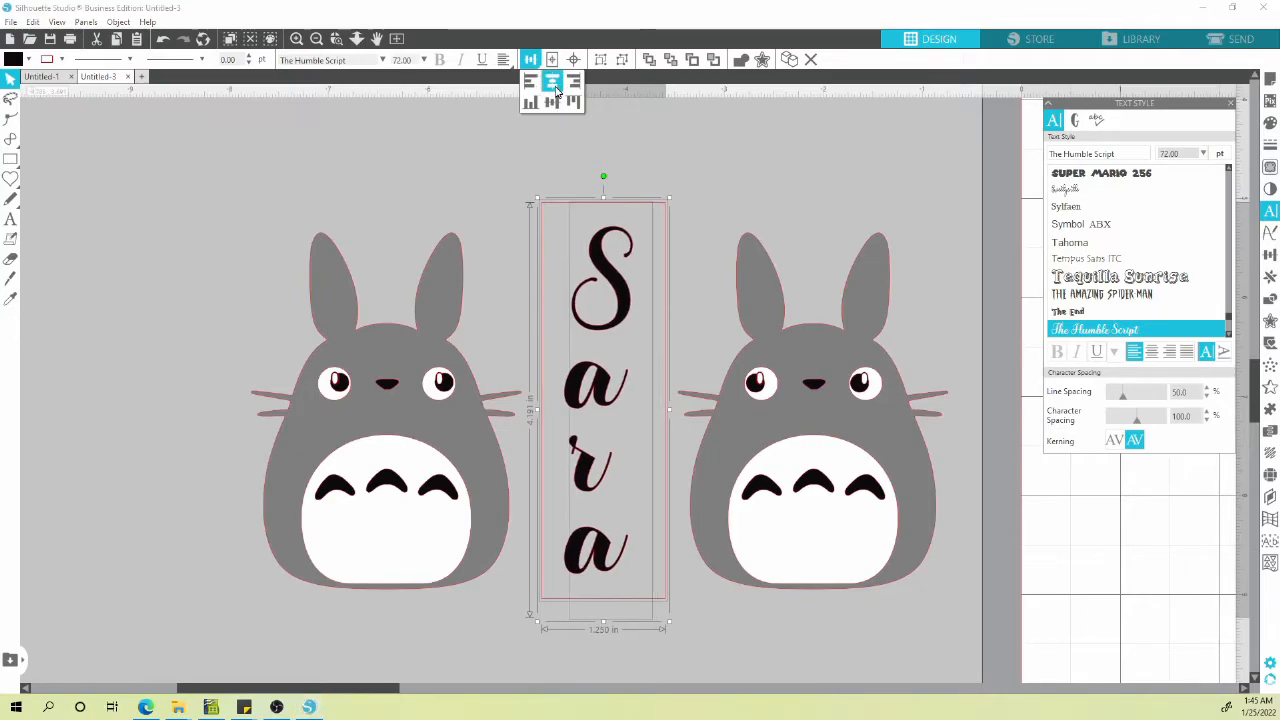
{"action": "left_click", "coordinate": [668, 147]}
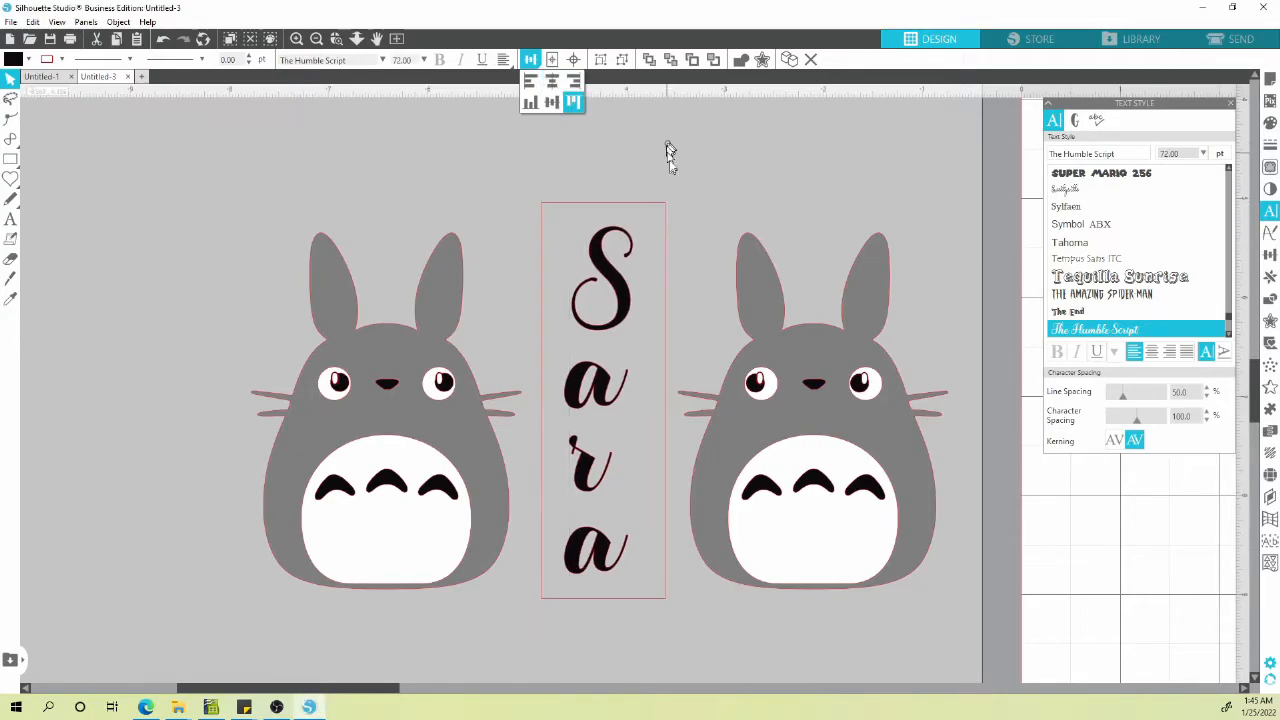
Align the stacked name and the rectangle to each other along their horizontal middle line.
{"action": "left_click", "coordinate": [615, 219]}
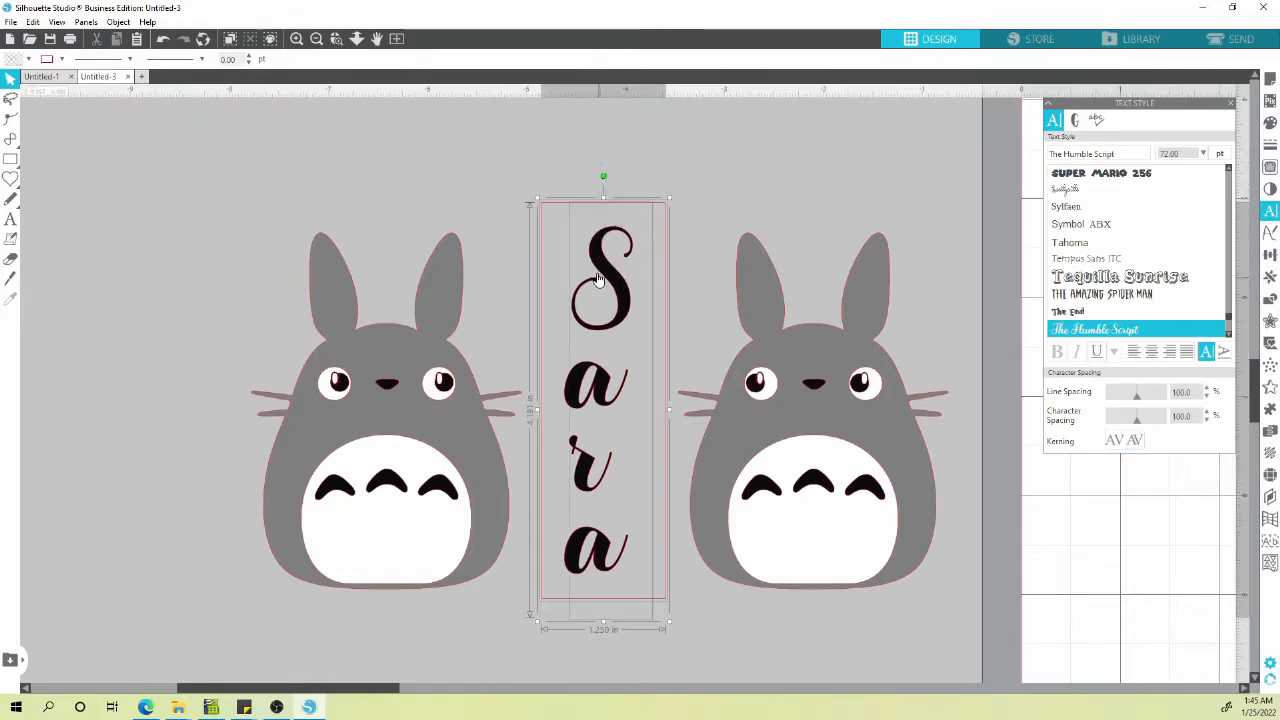
{"action": "left_click", "coordinate": [530, 59]}
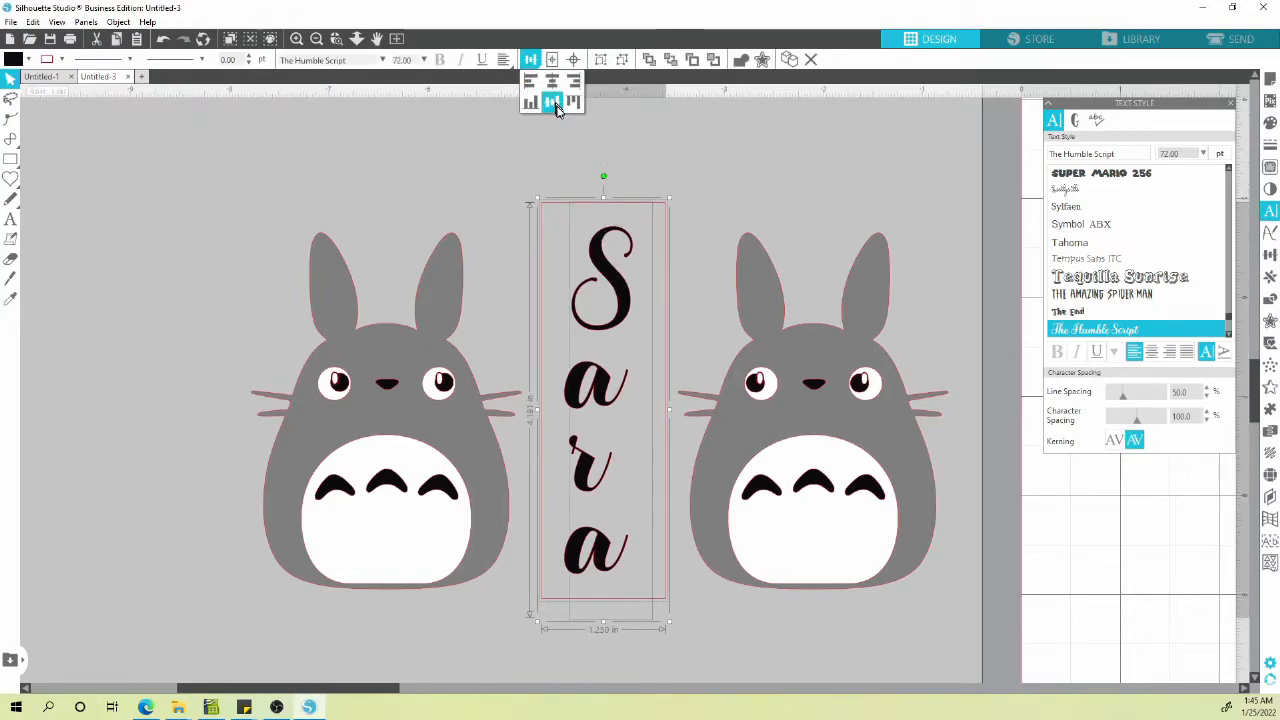
{"action": "left_click", "coordinate": [553, 103]}
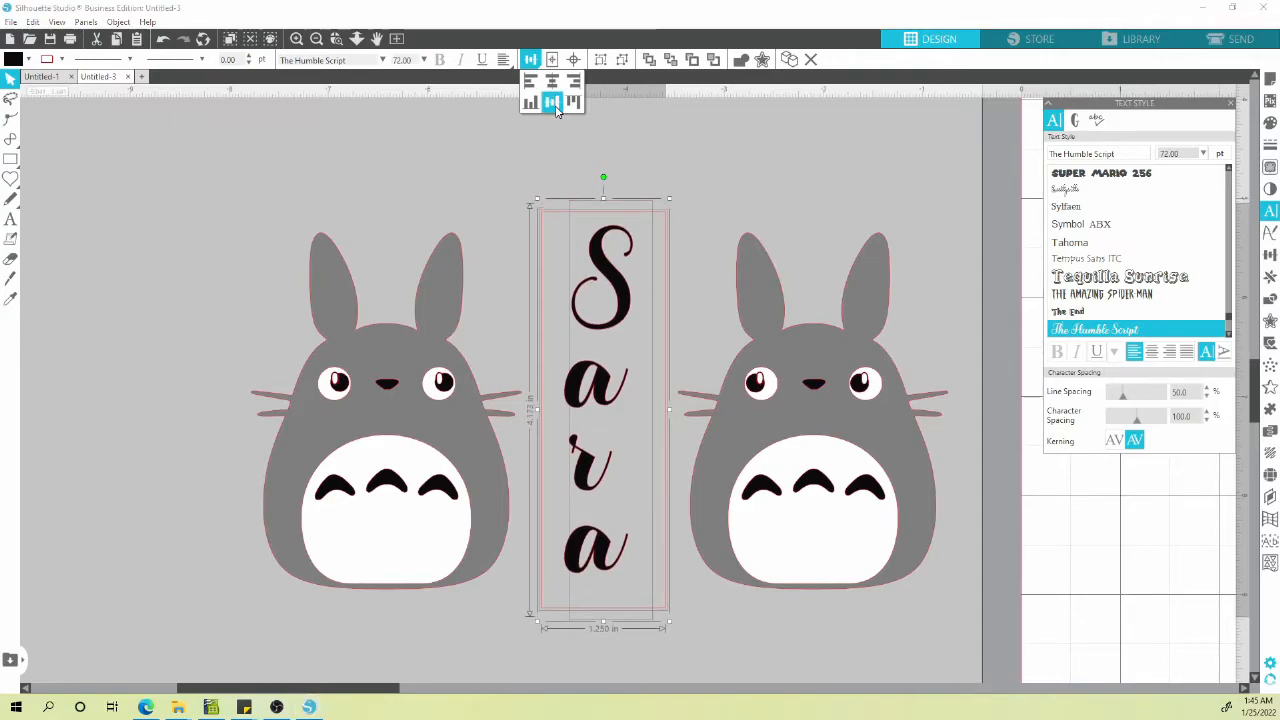
{"action": "left_click", "coordinate": [626, 112]}
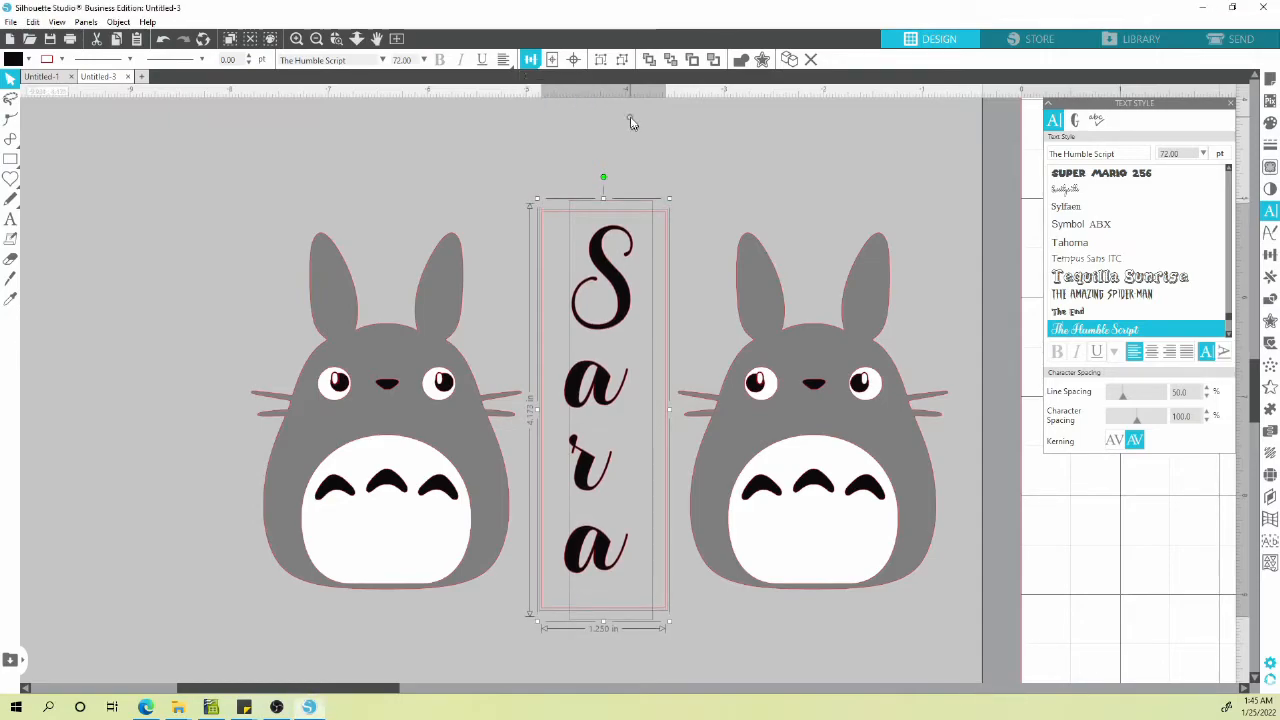
Nudge the stacked name slightly down inside the rectangle so the letters look vertically centered.
{"action": "left_click", "coordinate": [618, 275]}
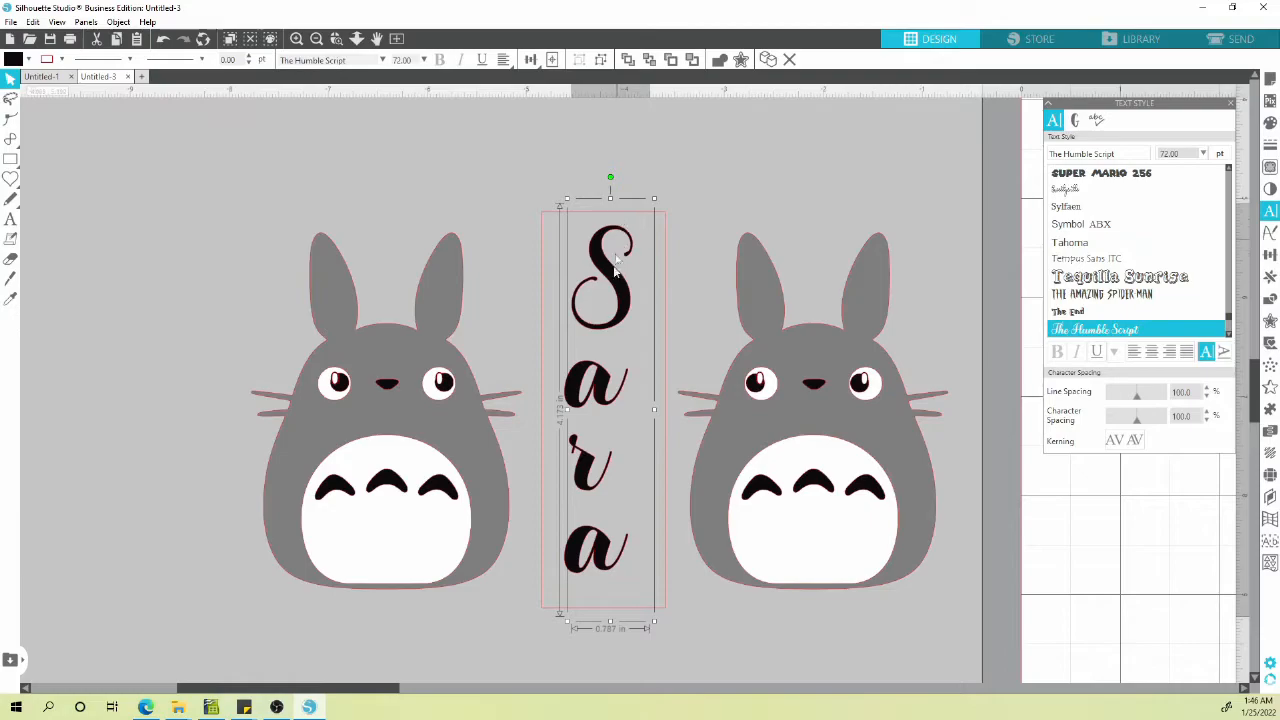
{"action": "left_click", "coordinate": [625, 147]}
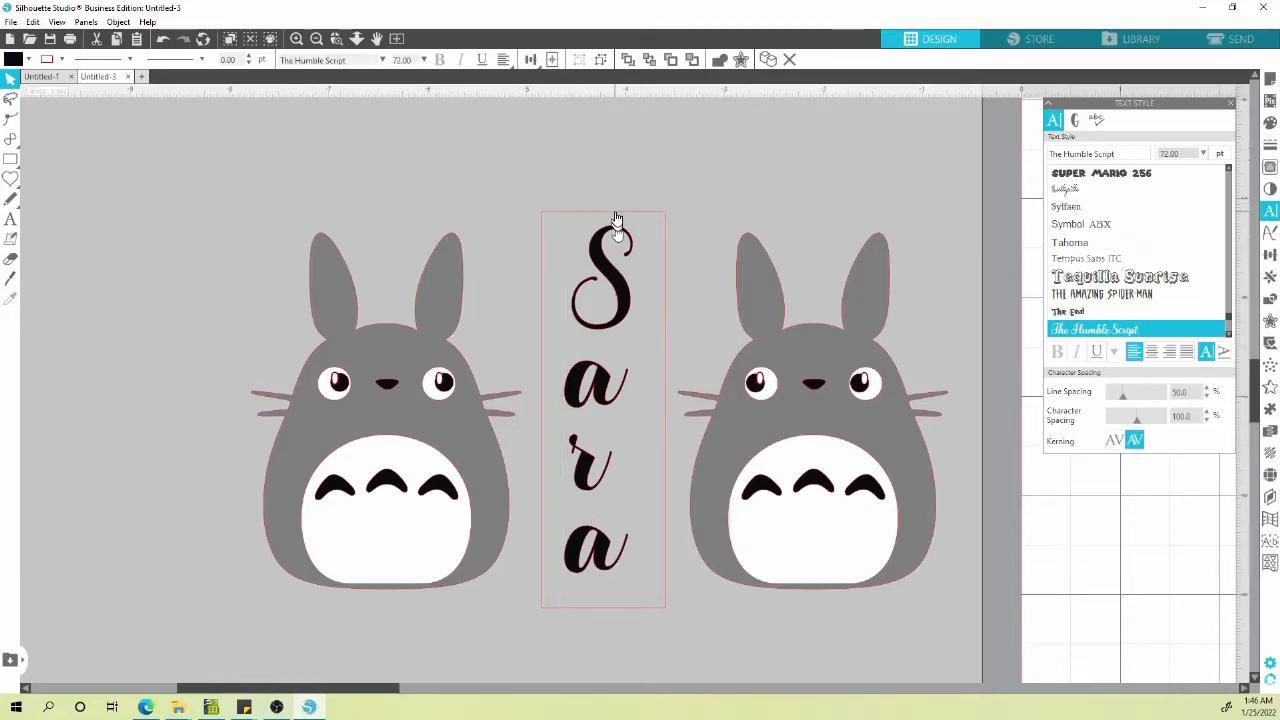
{"action": "left_click", "coordinate": [619, 211]}
{"action": "left_click", "coordinate": [602, 388]}
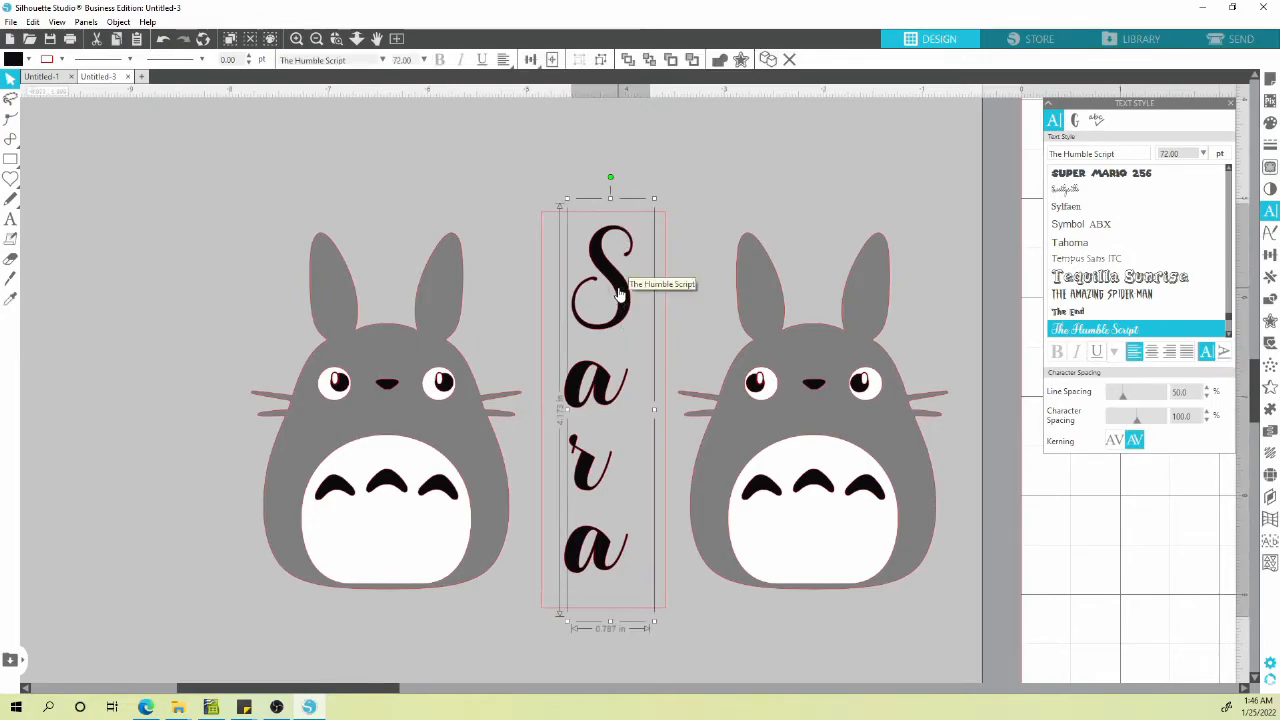
{"action": "key", "text": "Down"}
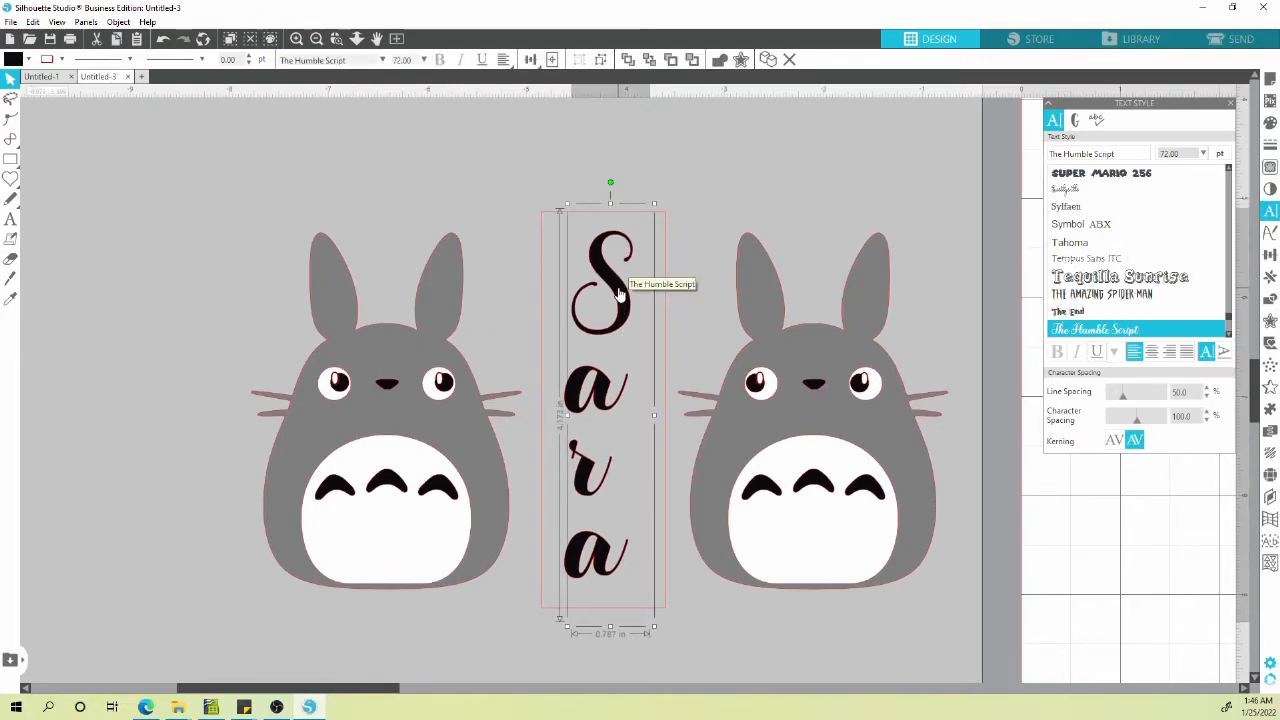
{"action": "key", "text": "Down"}
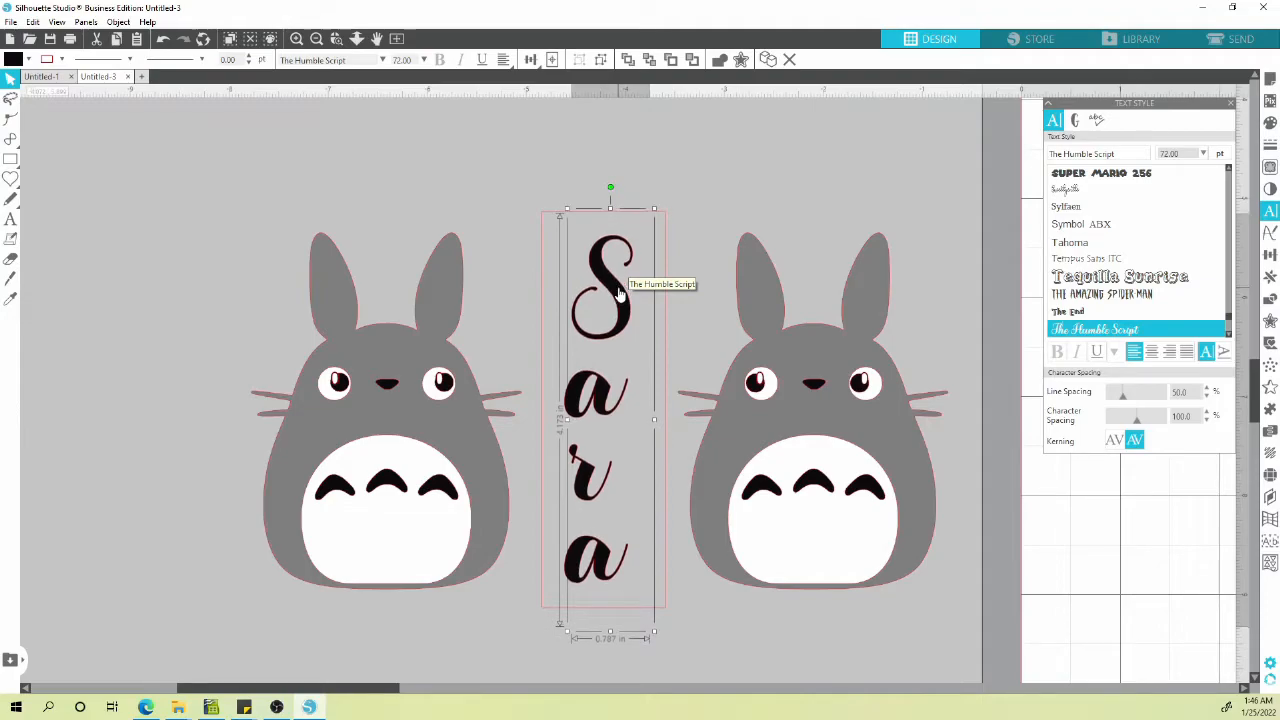
{"action": "left_click", "coordinate": [716, 138]}
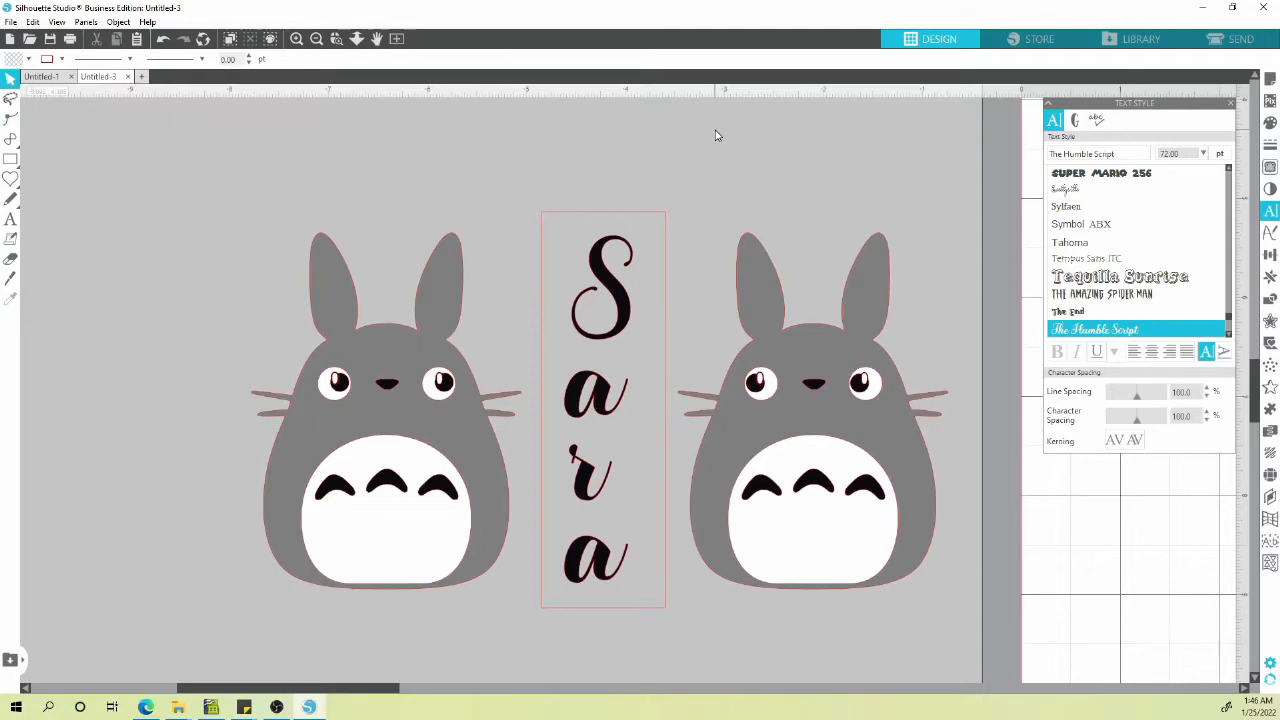
Center-justify the letters of the stacked name.
{"action": "left_click", "coordinate": [618, 279]}
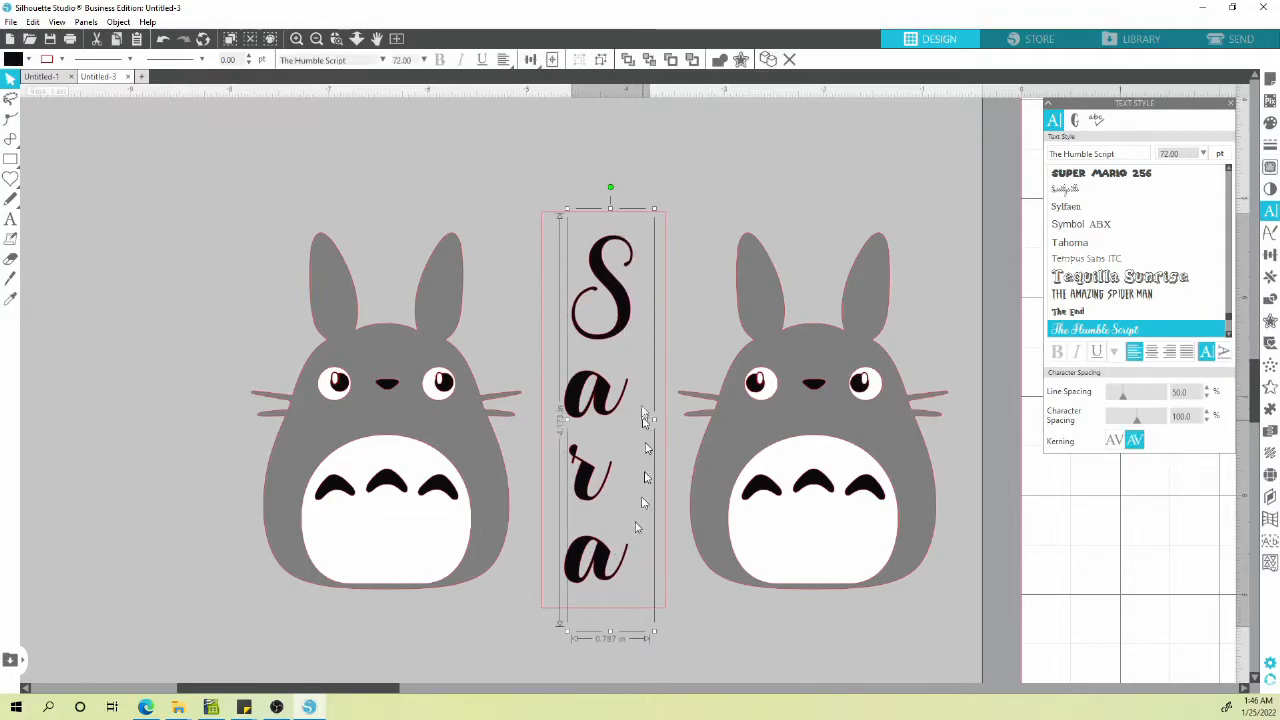
{"action": "left_click", "coordinate": [504, 61]}
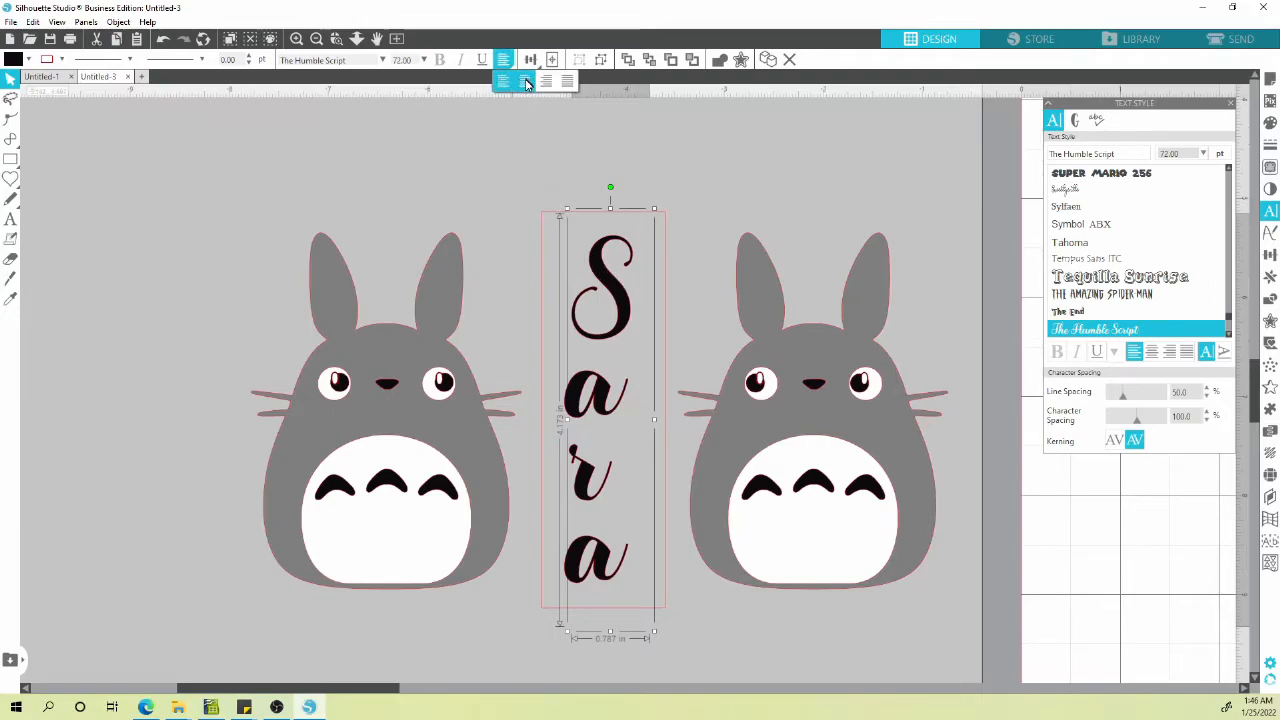
{"action": "left_click", "coordinate": [526, 81]}
{"action": "left_click", "coordinate": [562, 126]}
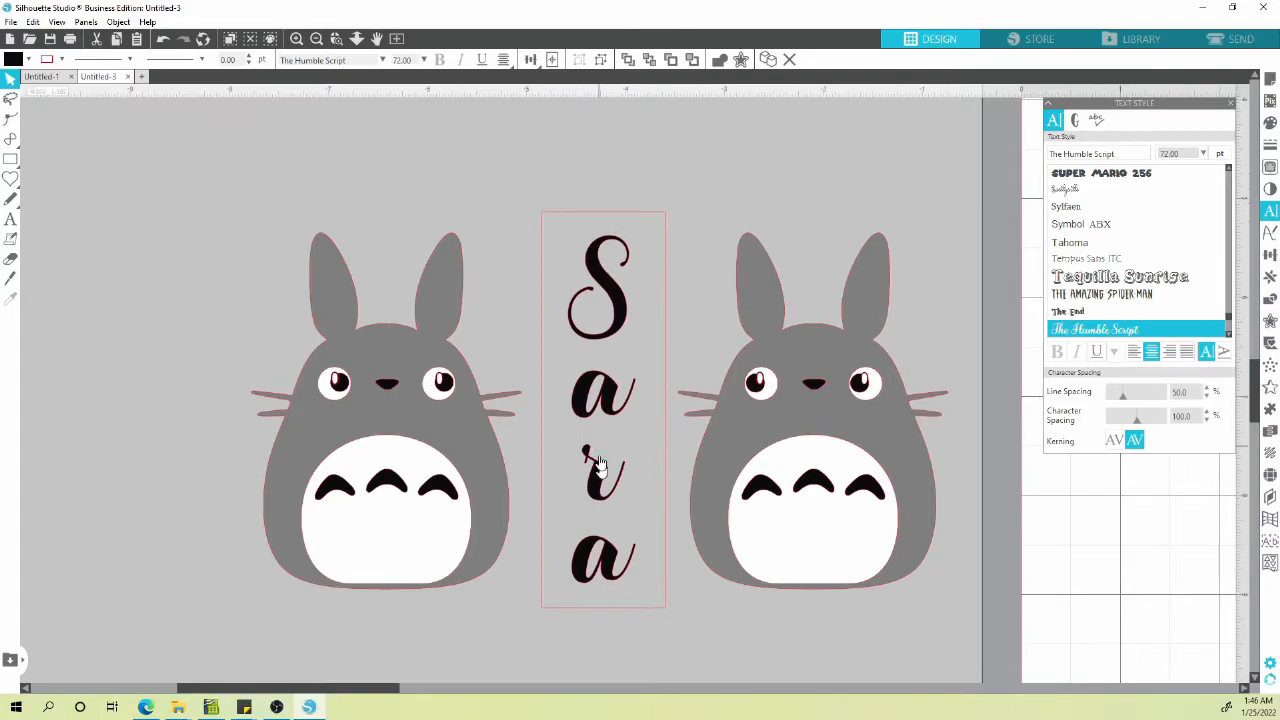
Create an internal offset of the rectangle around the name at 0.075 in with sharp corners.
{"action": "left_click", "coordinate": [642, 218]}
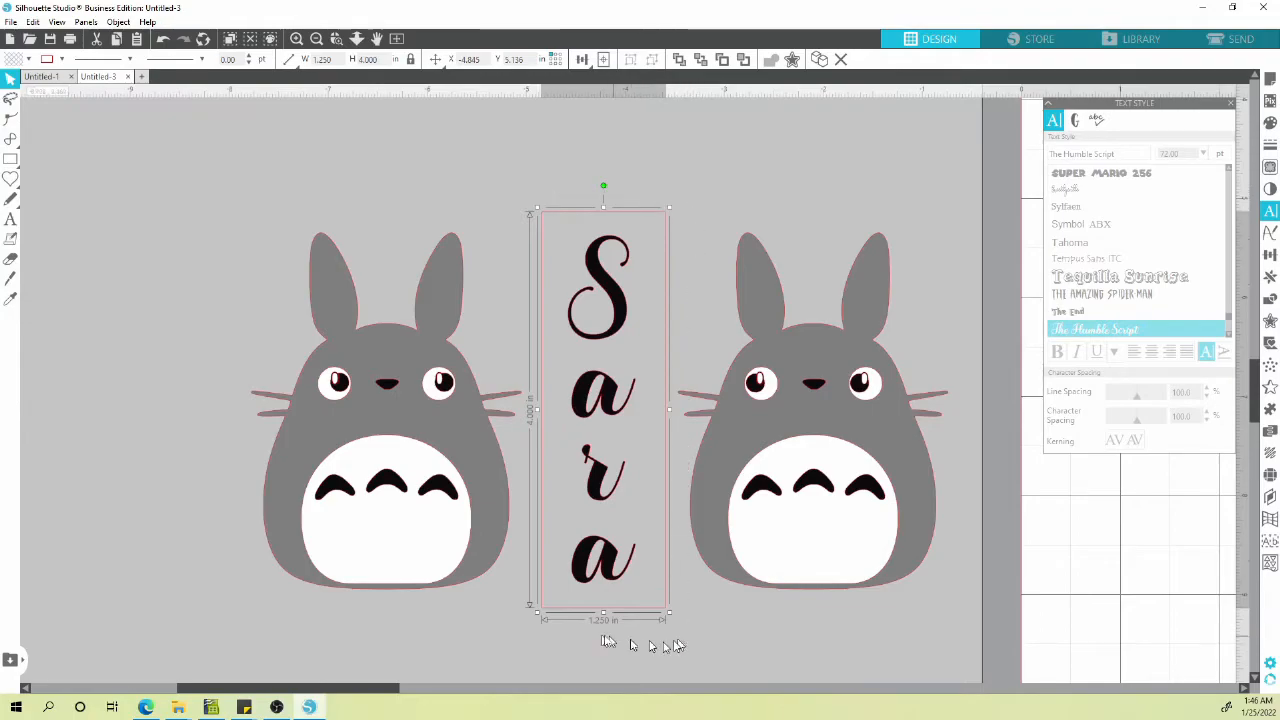
{"action": "left_click", "coordinate": [1271, 321]}
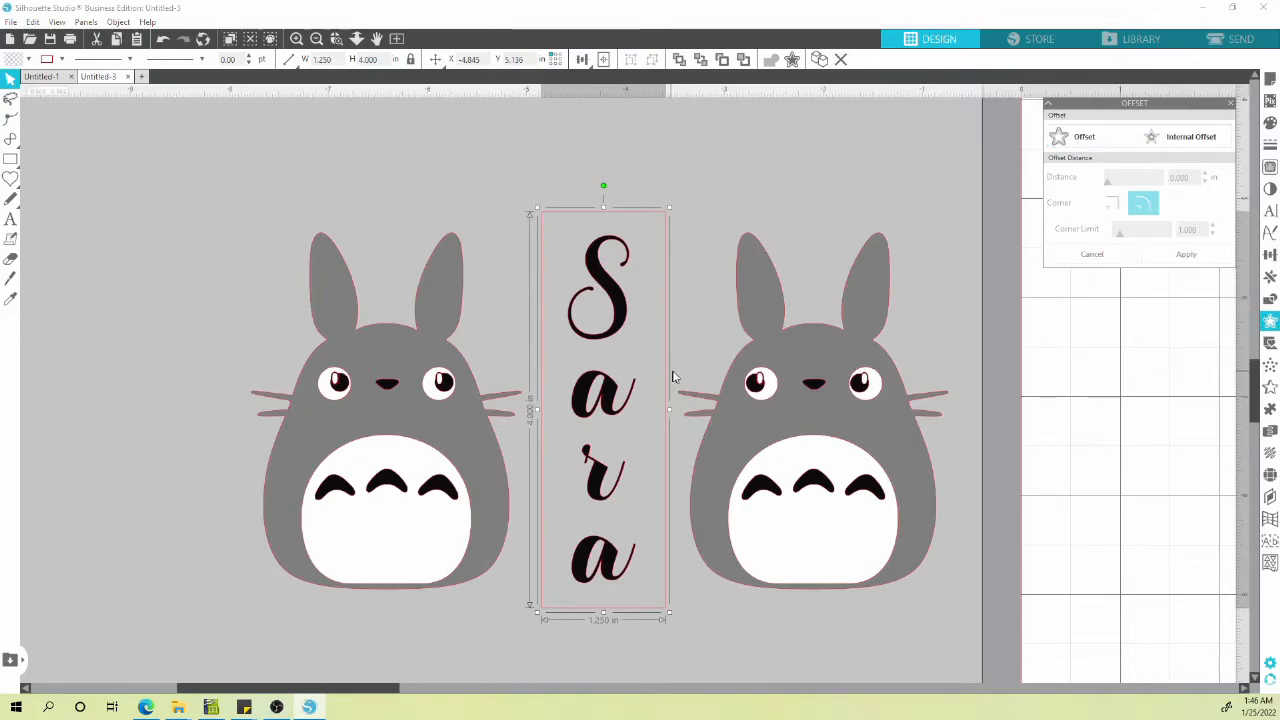
{"action": "left_click", "coordinate": [1198, 140]}
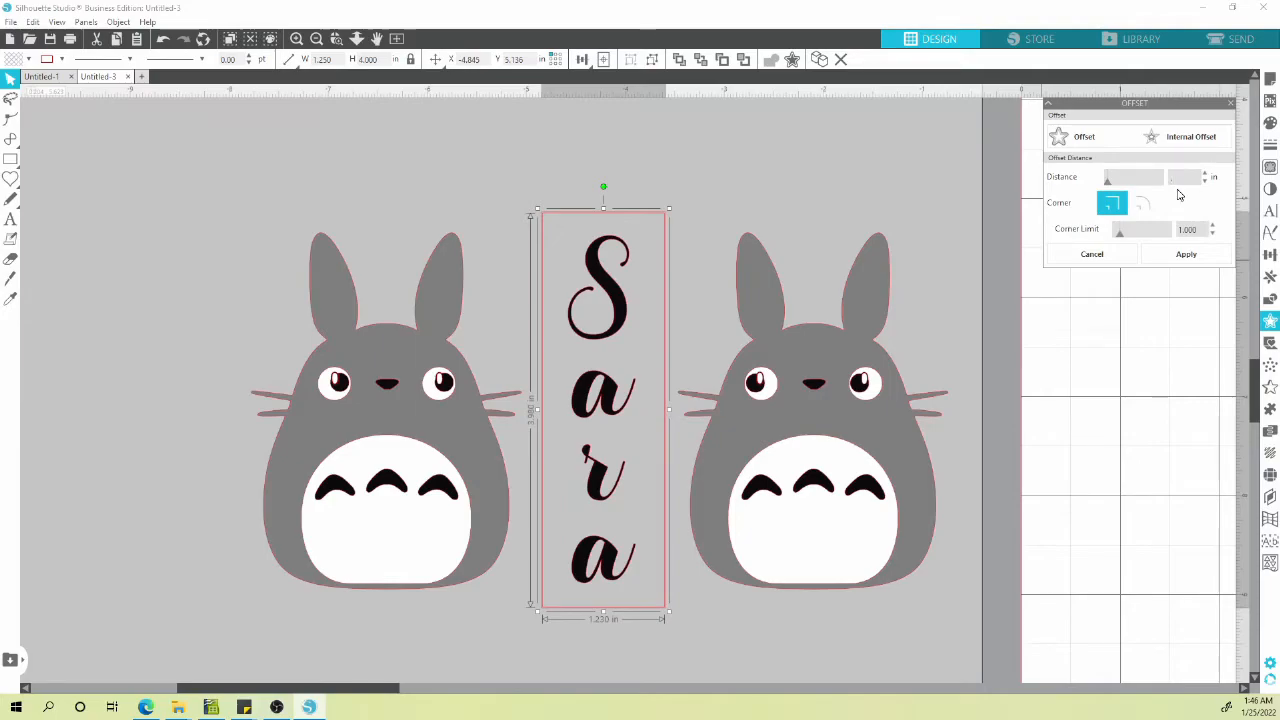
{"action": "key", "text": "Return"}
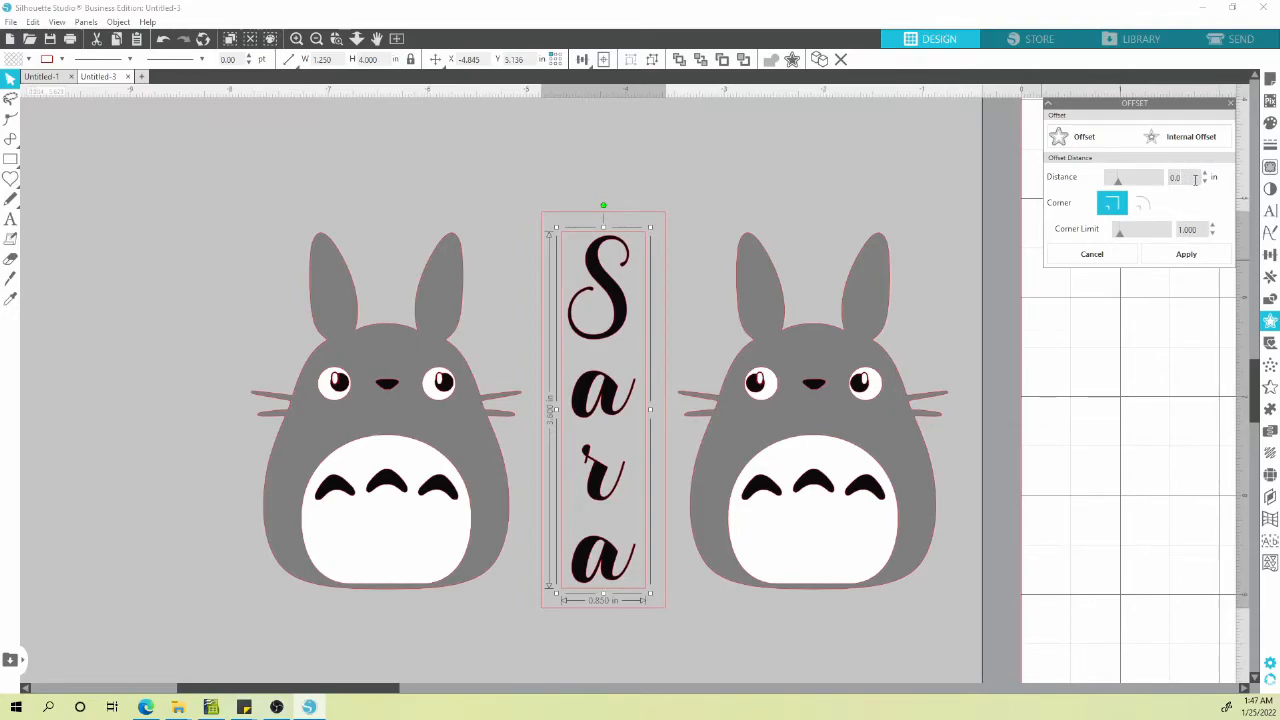
{"action": "key", "text": "Return"}
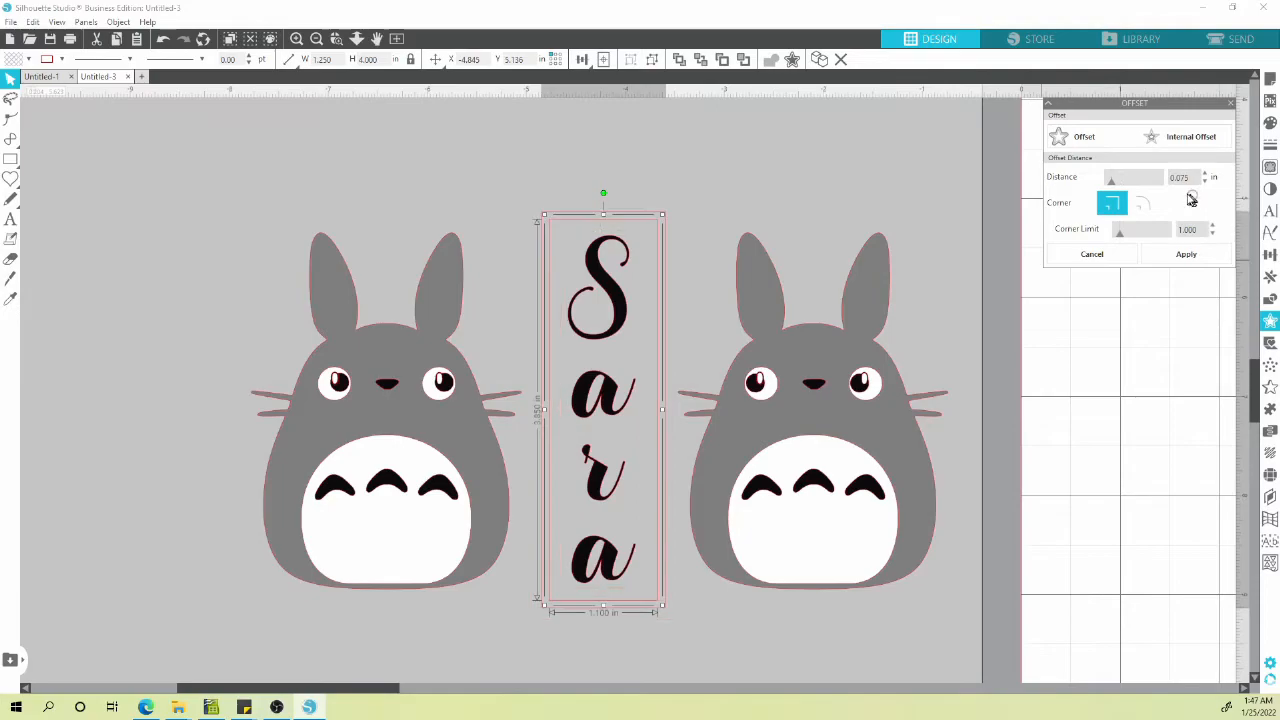
{"action": "left_click", "coordinate": [731, 178]}
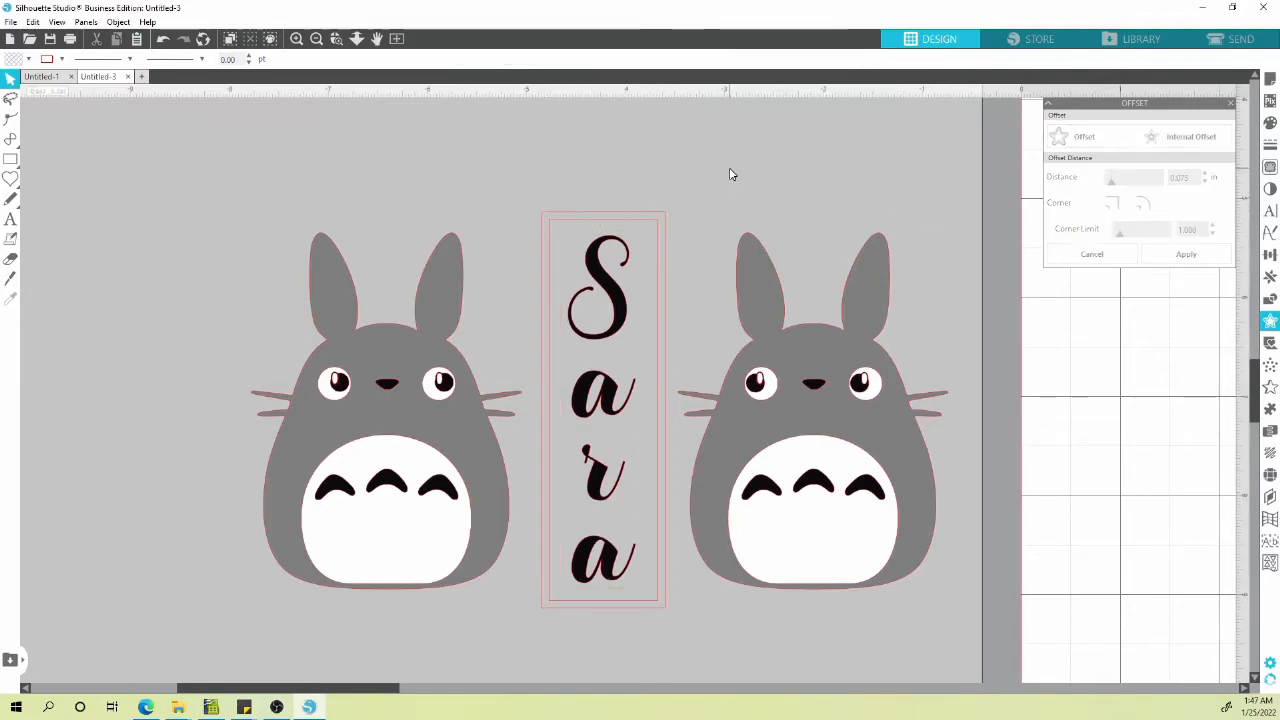
Fill the outer rectangle around the name with black.
{"action": "left_click", "coordinate": [665, 229]}
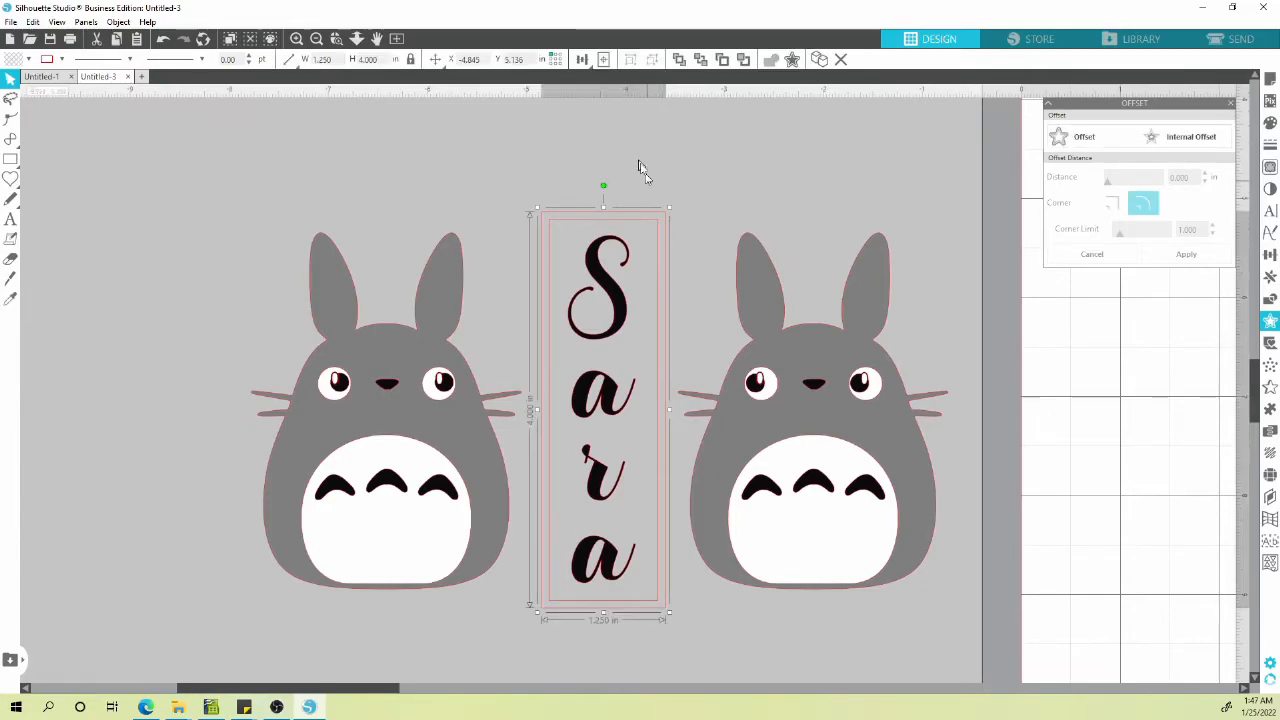
{"action": "left_click", "coordinate": [29, 59]}
{"action": "left_click", "coordinate": [15, 81]}
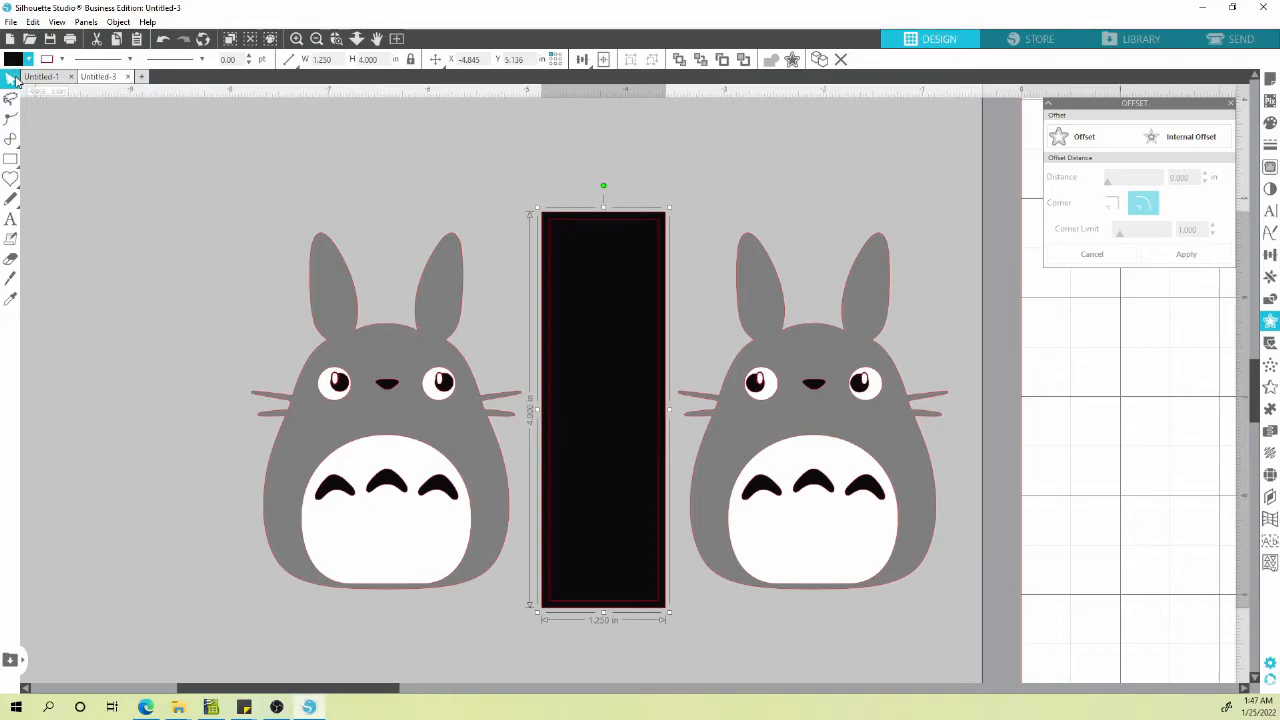
{"action": "left_click", "coordinate": [753, 185]}
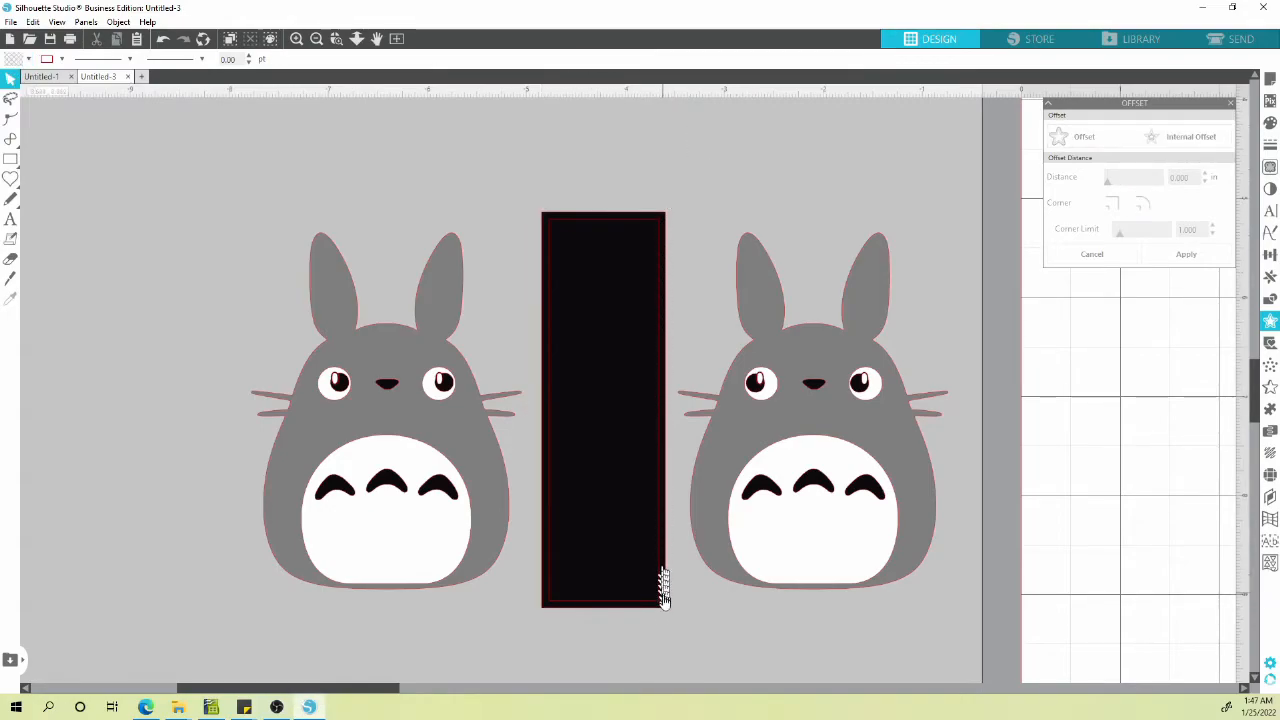
Subtract the inner offset rectangle from the black outer rectangle to make a hollow frame around the name.
{"action": "left_click", "coordinate": [658, 265]}
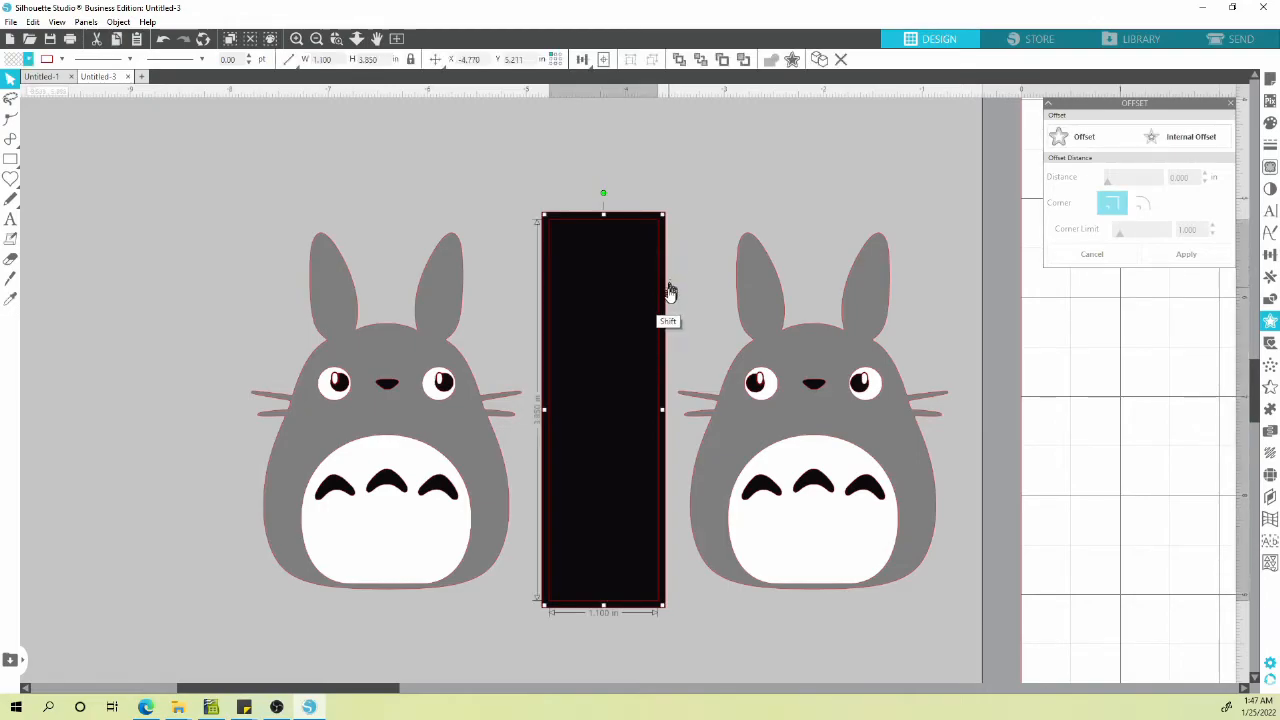
{"action": "left_click", "coordinate": [668, 290]}
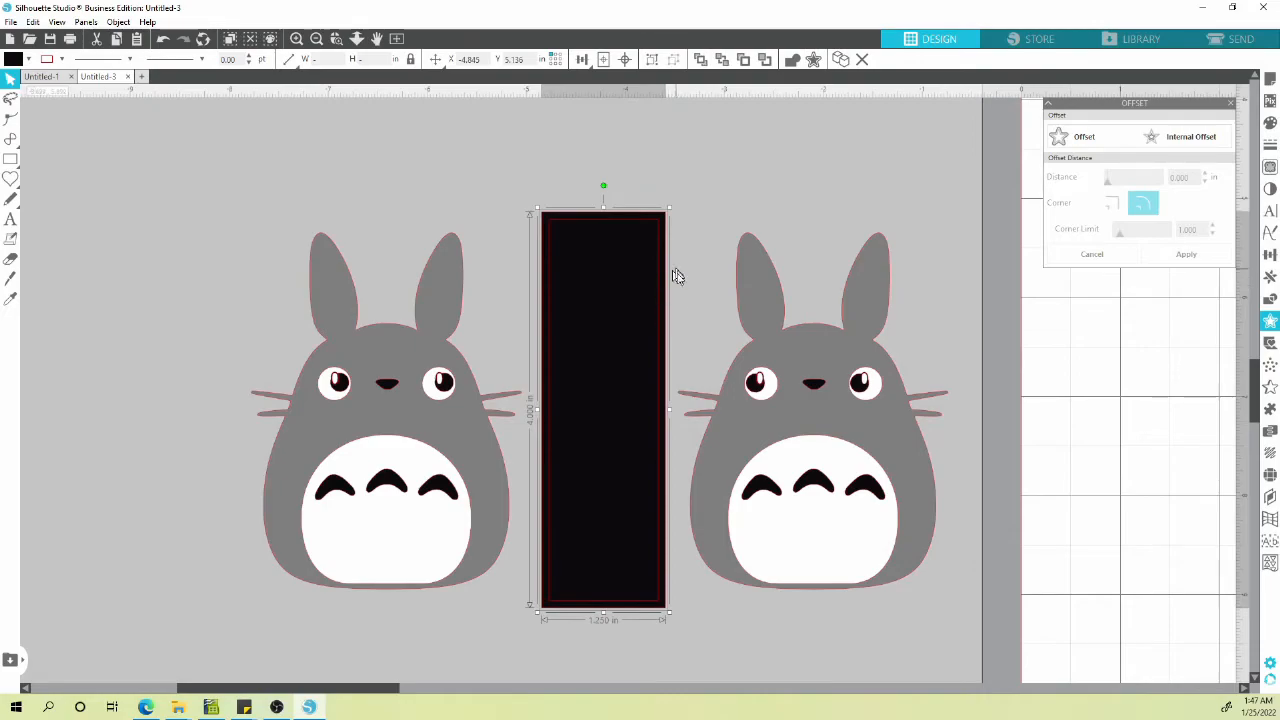
{"action": "left_click", "coordinate": [1270, 302]}
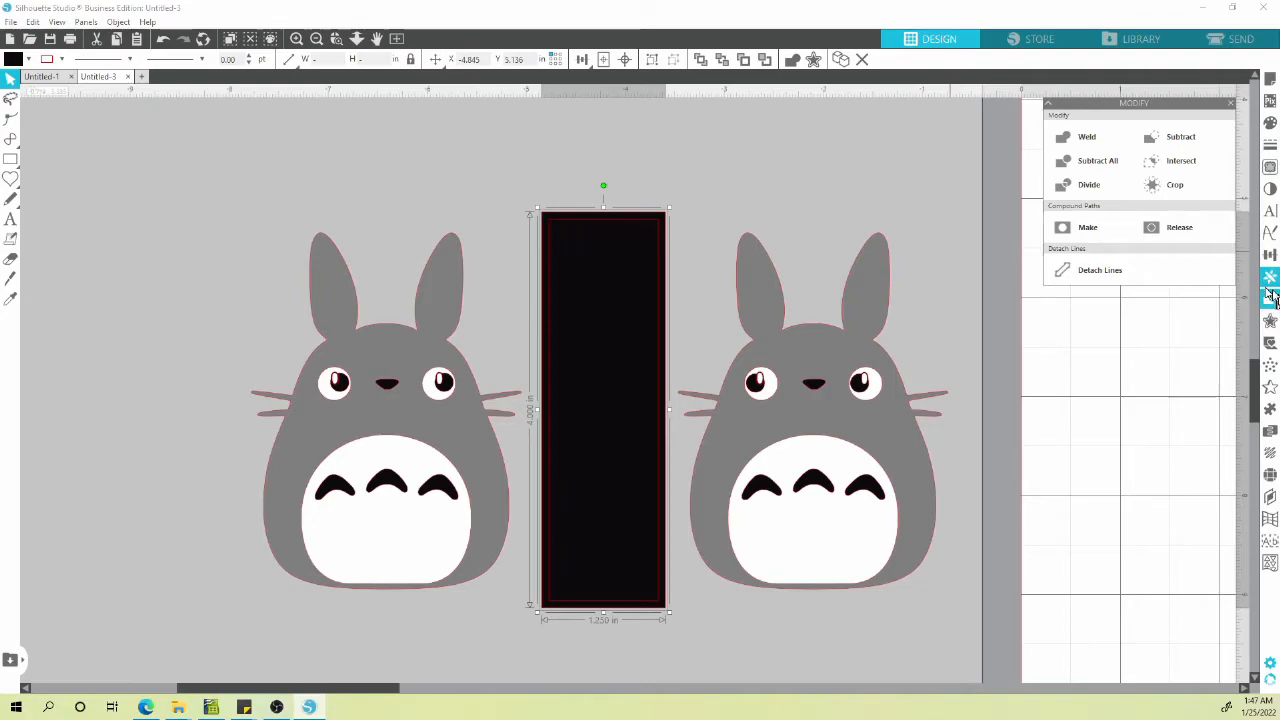
{"action": "left_click", "coordinate": [1197, 140]}
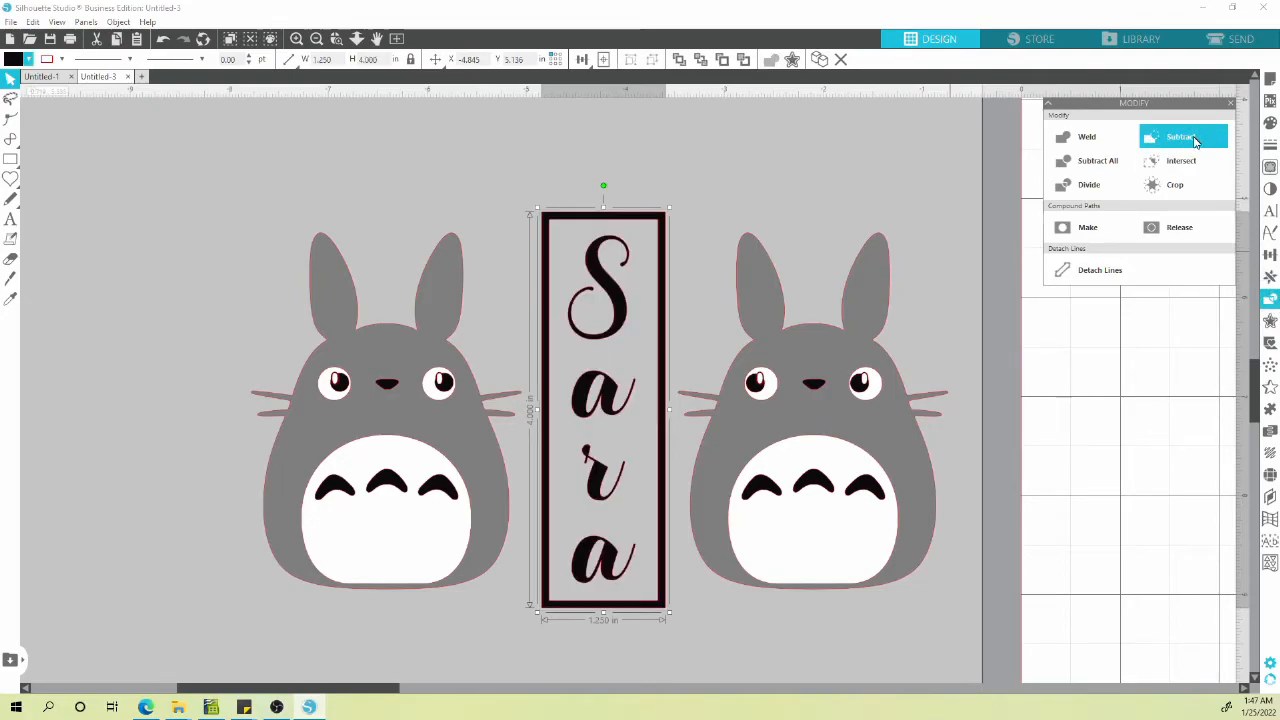
{"action": "left_click", "coordinate": [660, 244]}
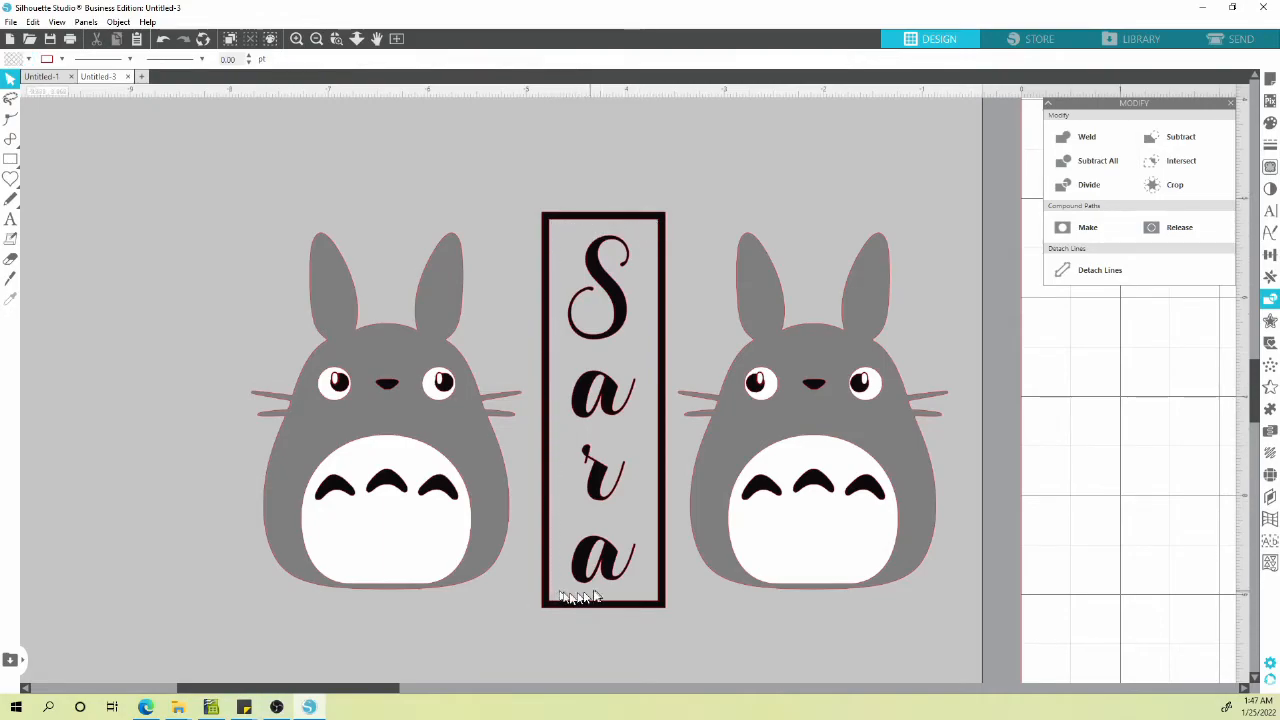
{"action": "left_click_drag", "start_coordinate": [664, 250], "coordinate": [706, 229]}
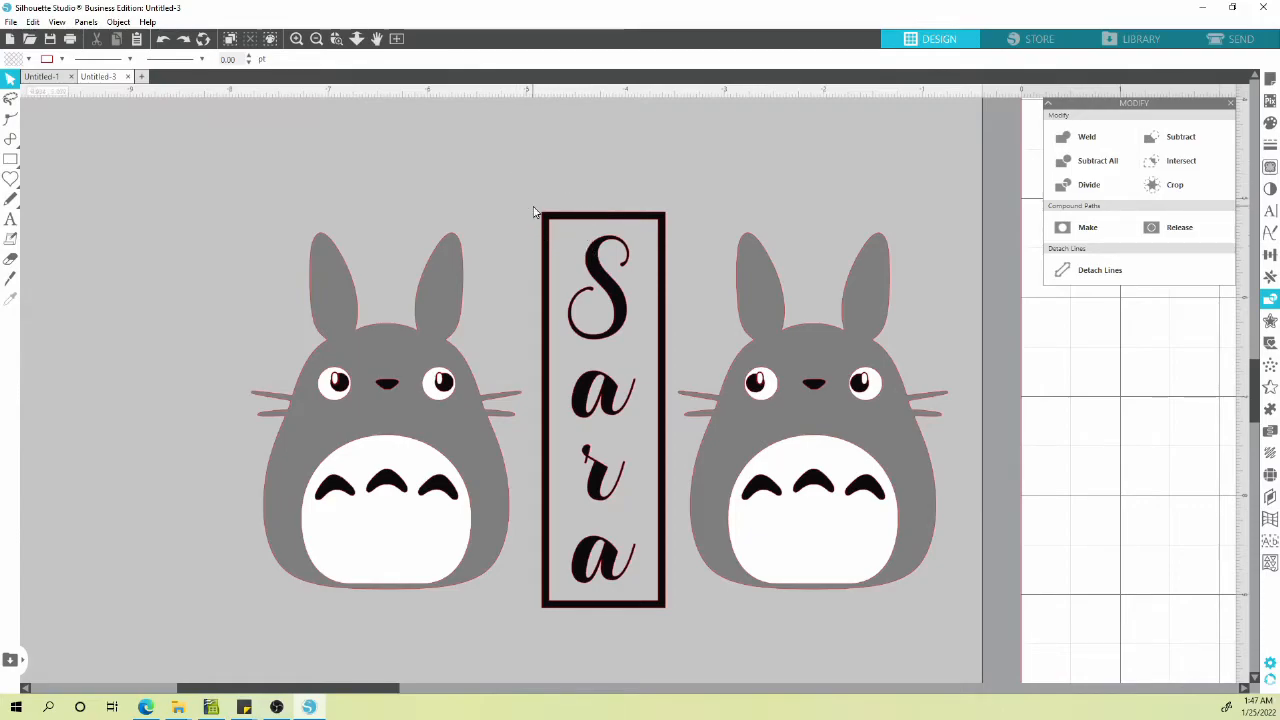
Draw a five-pointed star about 0.55 by 0.53 in just above the name frame.
{"action": "mouse_move", "coordinate": [10, 178]}
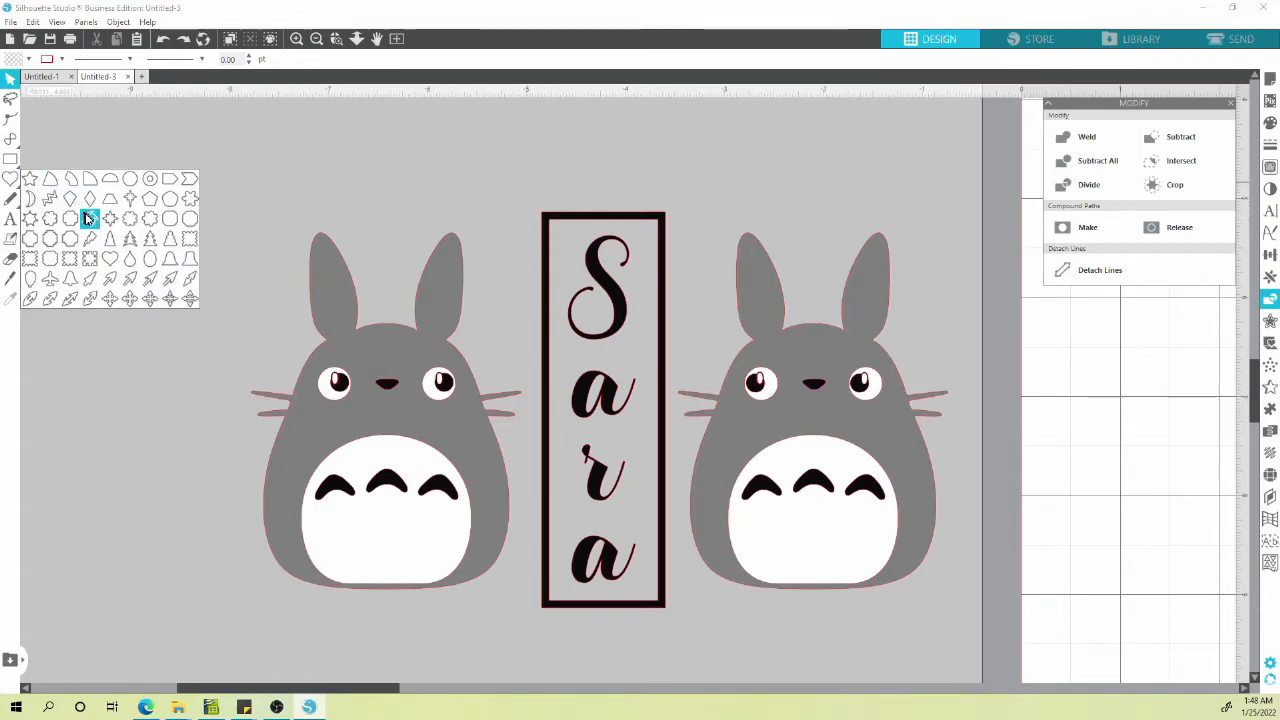
{"action": "left_click", "coordinate": [31, 183]}
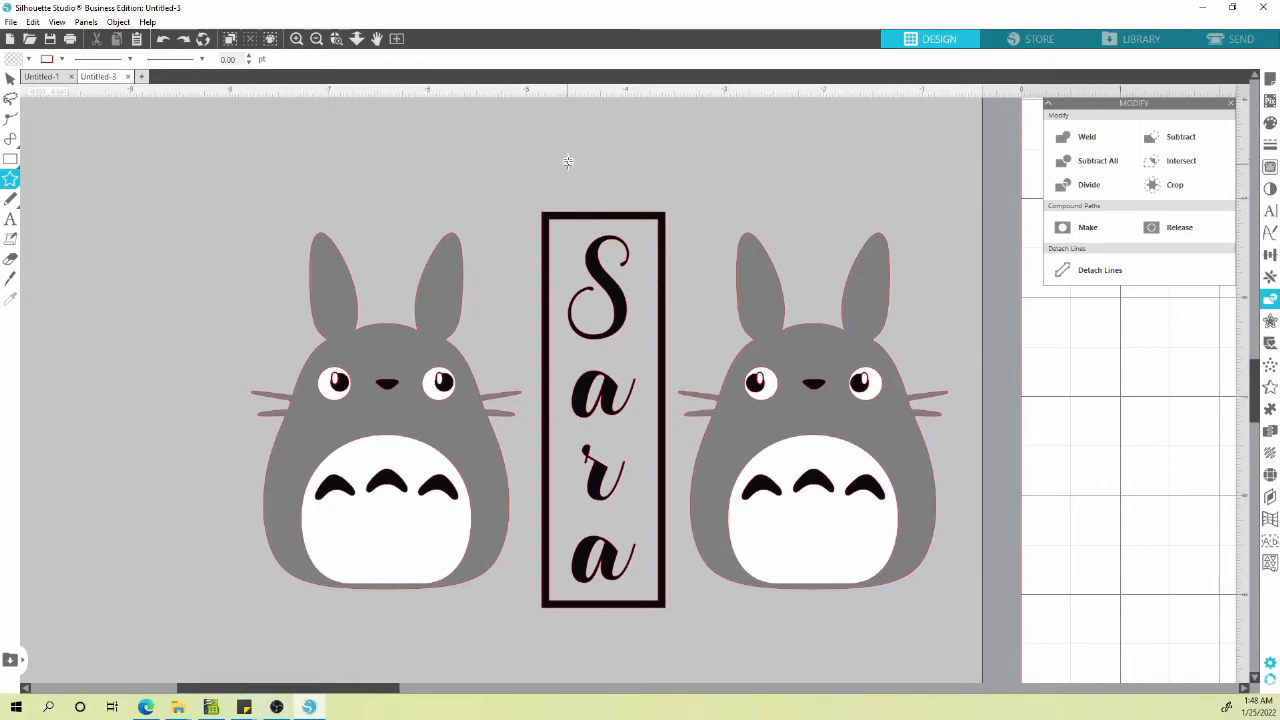
{"action": "mouse_move", "coordinate": [558, 171]}
{"action": "left_mouse_down"}
{"action": "mouse_move", "coordinate": [574, 198]}
{"action": "mouse_move", "coordinate": [561, 148]}
{"action": "left_mouse_up"}
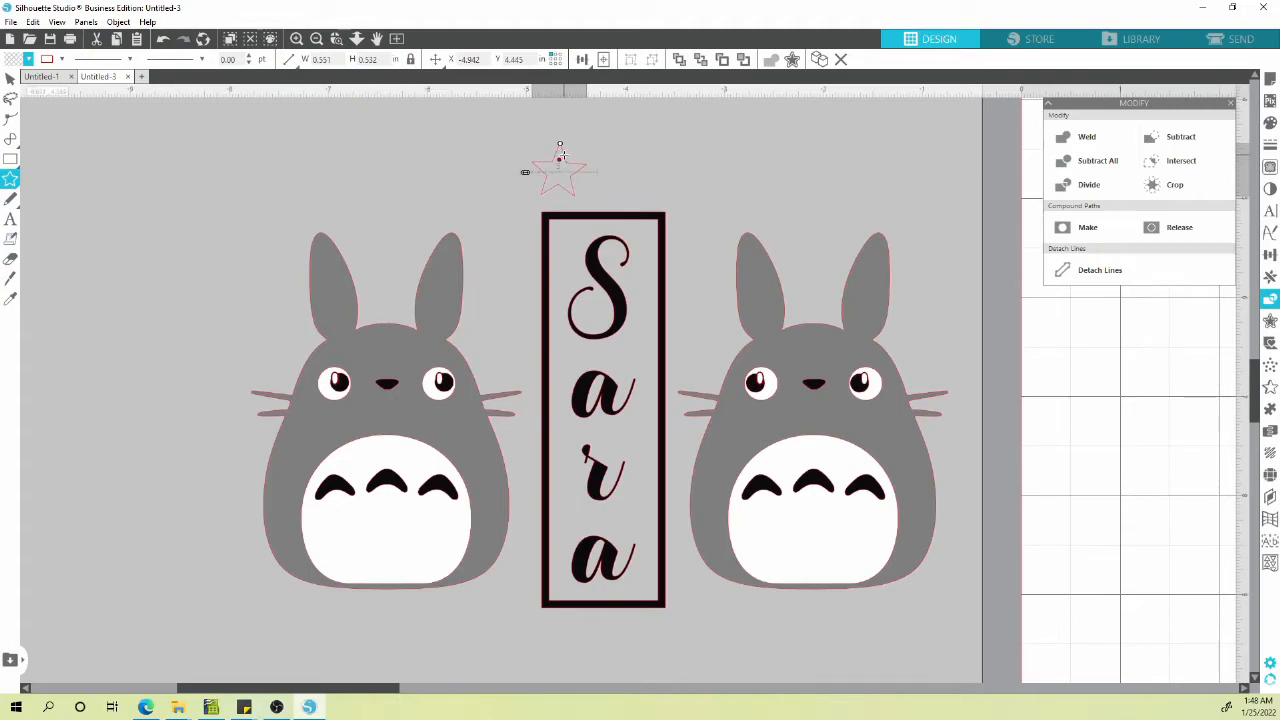
{"action": "left_click", "coordinate": [10, 79]}
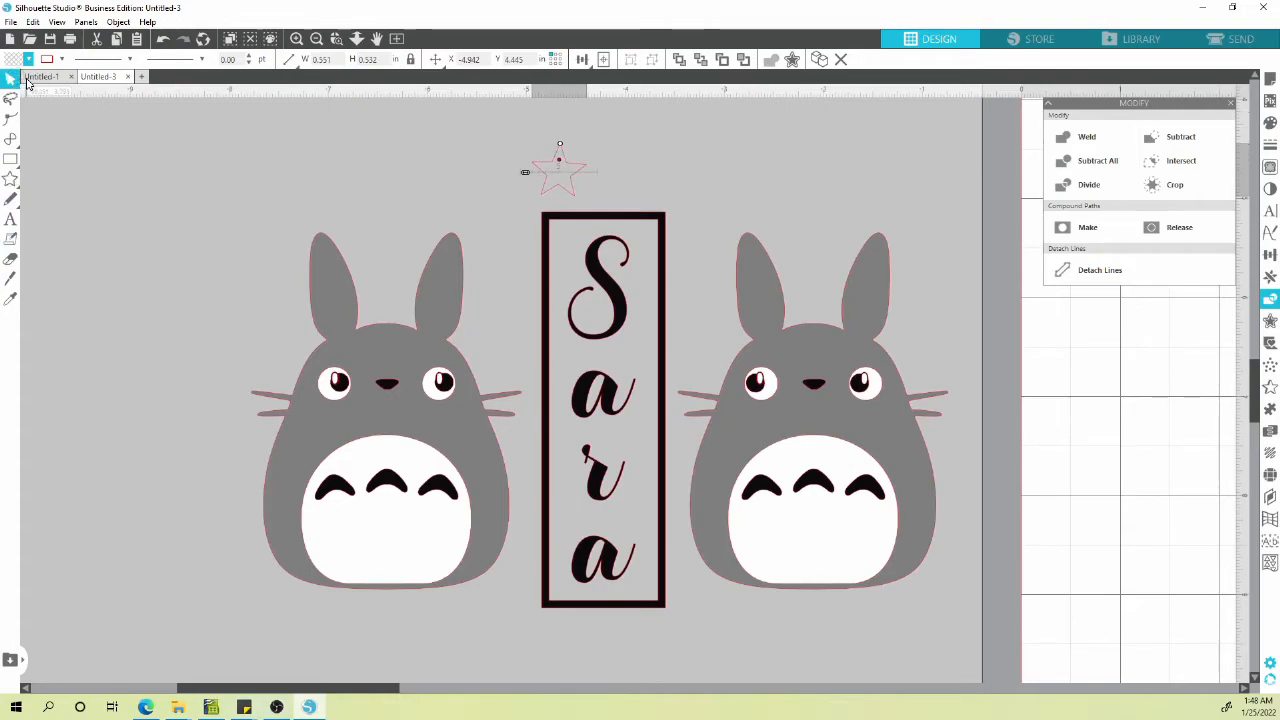
Move the star onto the frame's upper edge and rotate it slightly to straighten it.
{"action": "scroll", "coordinate": [460, 133], "scroll_direction": "up", "scroll_amount": 4}
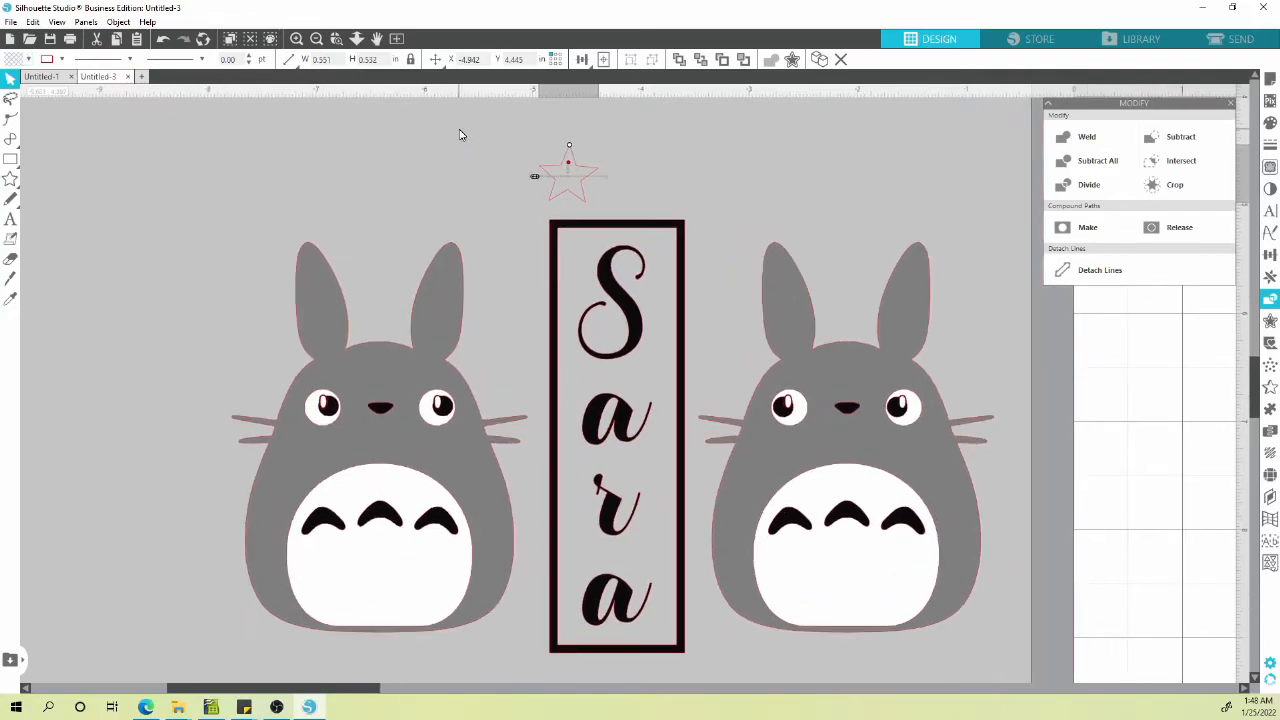
{"action": "scroll", "coordinate": [458, 132], "scroll_direction": "up", "scroll_amount": 2}
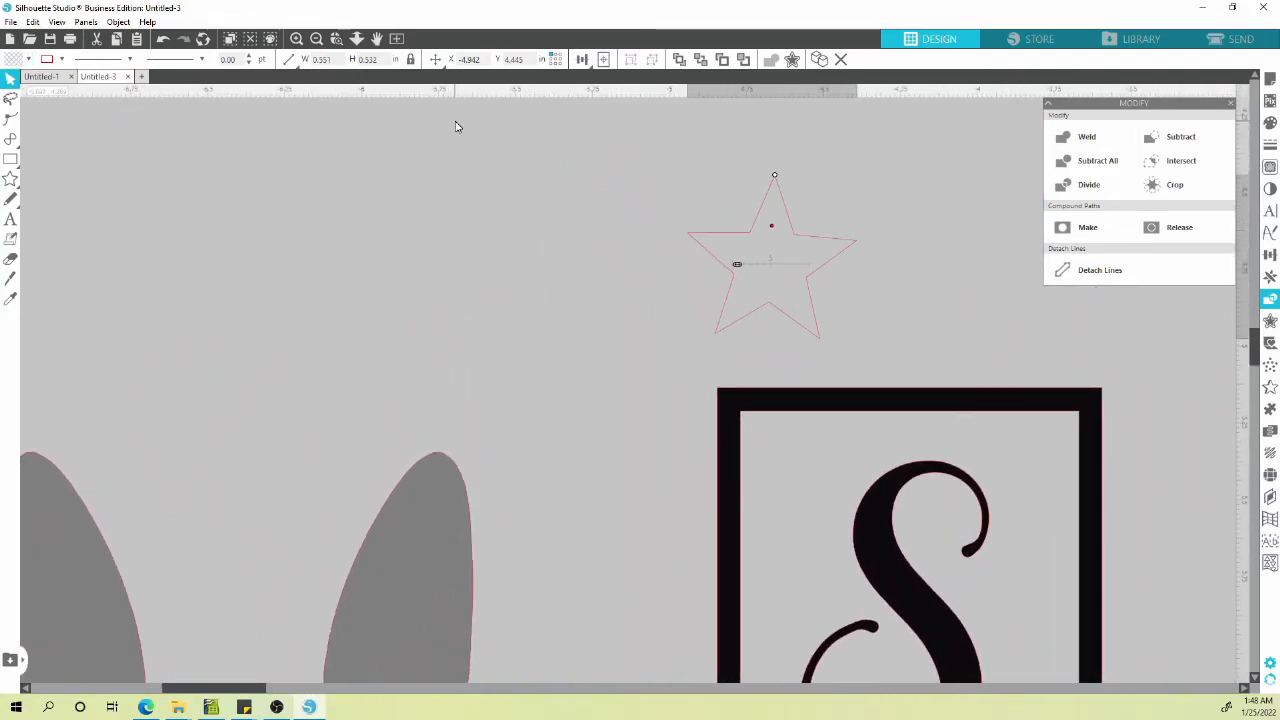
{"action": "left_click_drag", "start_coordinate": [788, 215], "coordinate": [857, 390]}
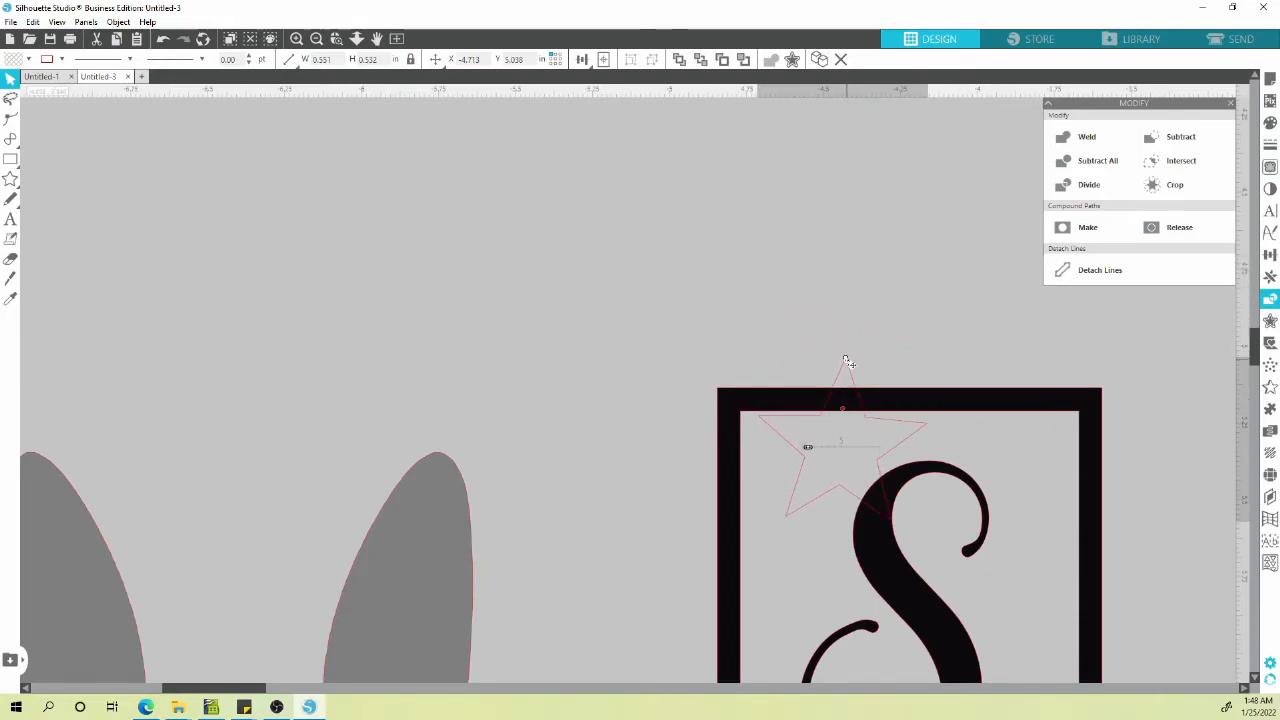
{"action": "left_click", "coordinate": [851, 374]}
{"action": "left_click_drag", "start_coordinate": [845, 333], "coordinate": [837, 333]}
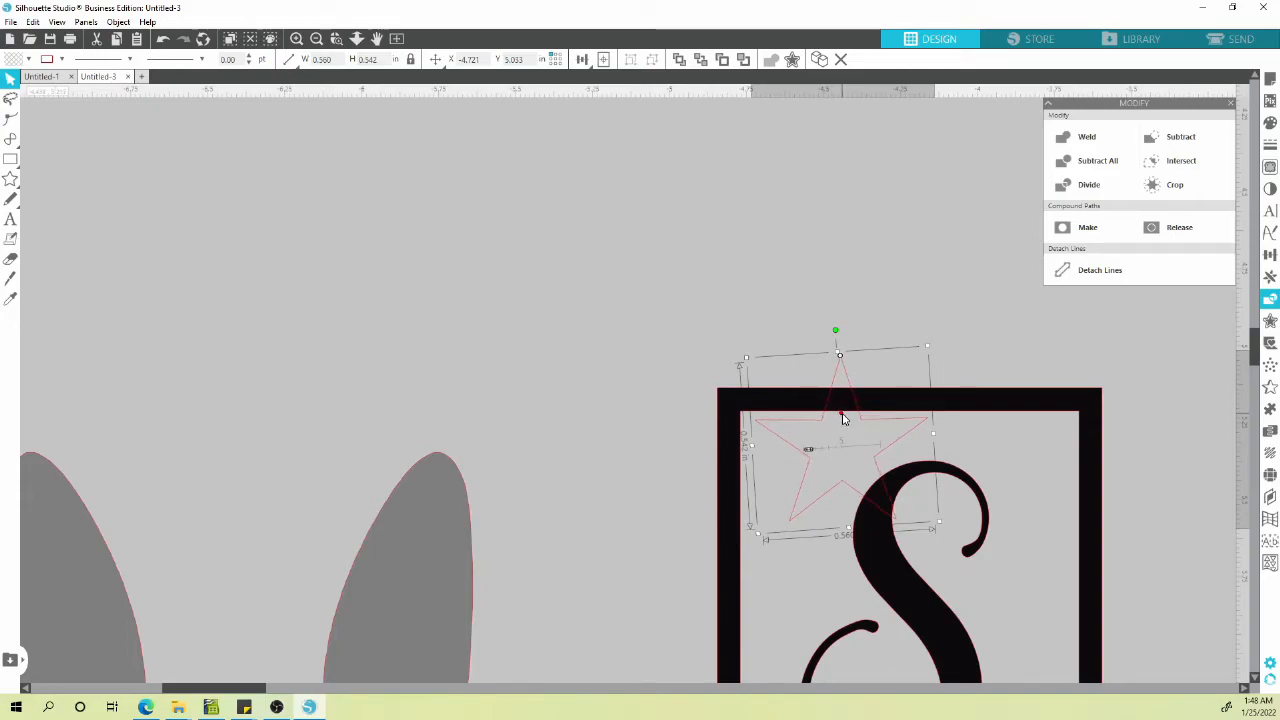
{"action": "right_click", "coordinate": [837, 331]}
{"action": "left_click", "coordinate": [815, 345]}
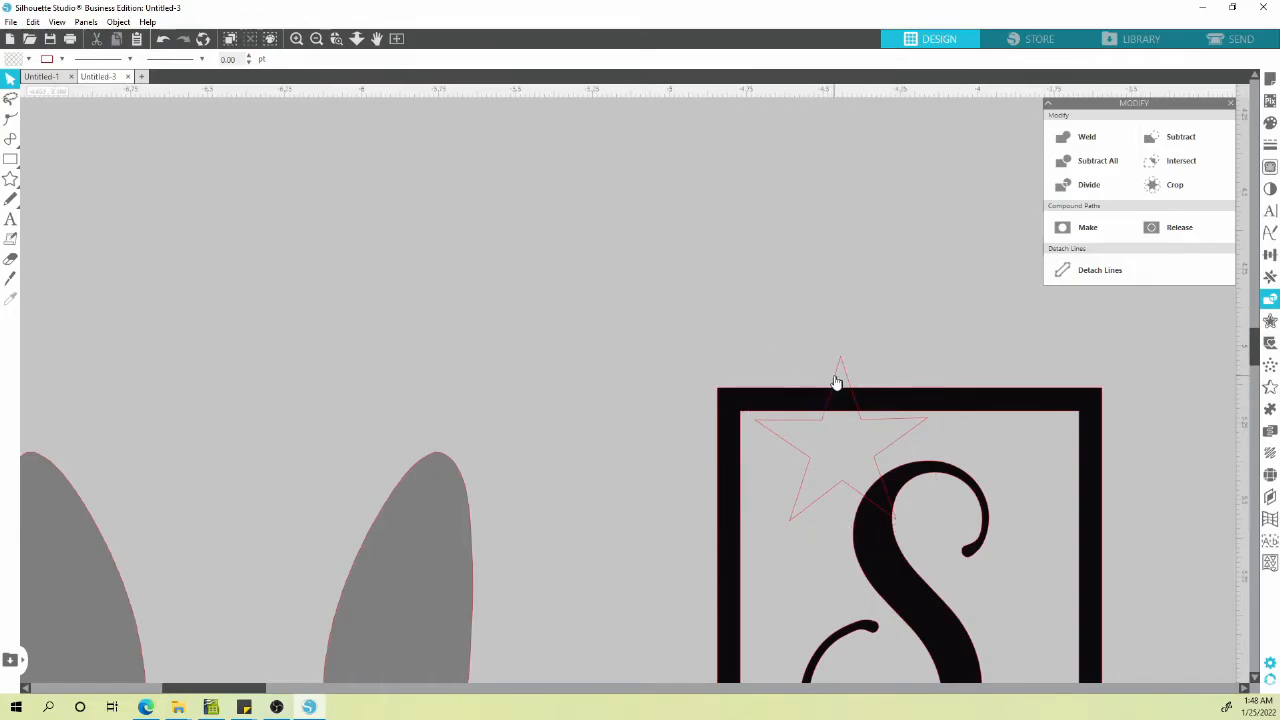
Shift the star slightly up over the frame edge and fine-tune its rotation so it stands upright.
{"action": "left_click", "coordinate": [837, 380]}
{"action": "left_click", "coordinate": [855, 350]}
{"action": "left_click", "coordinate": [843, 363]}
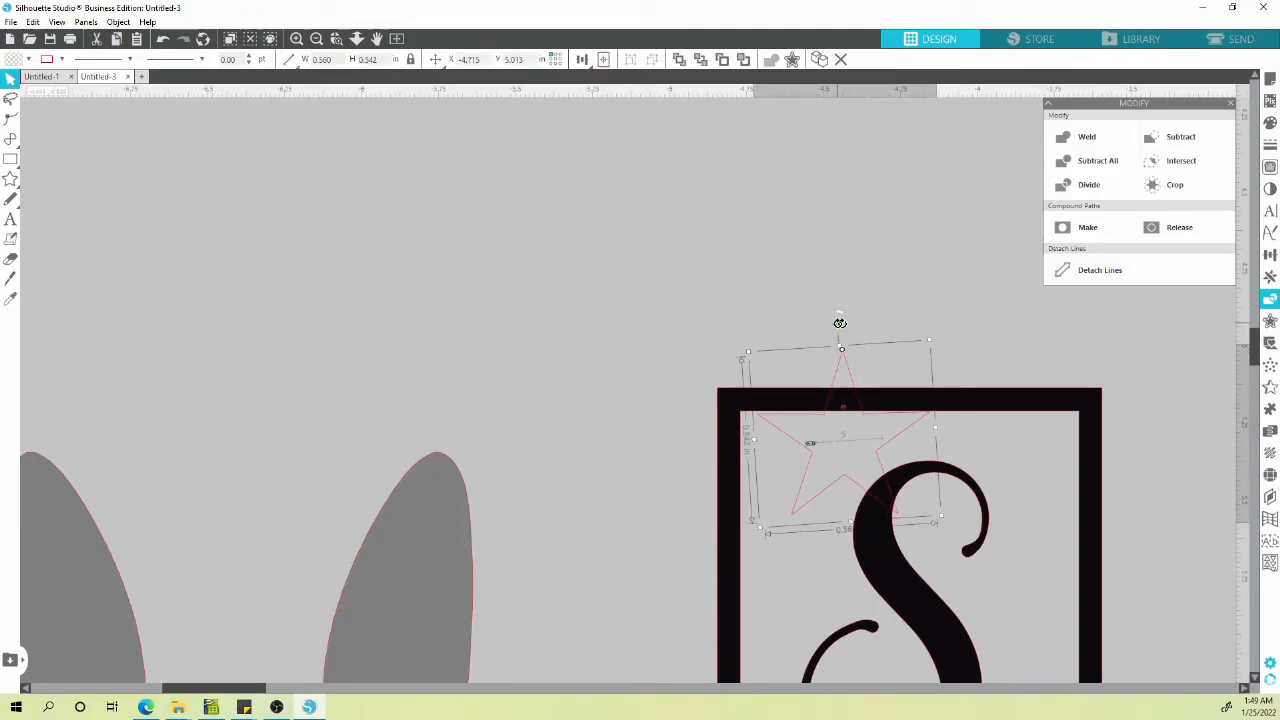
{"action": "mouse_move", "coordinate": [839, 322]}
{"action": "left_mouse_down"}
{"action": "mouse_move", "coordinate": [851, 326]}
{"action": "mouse_move", "coordinate": [840, 325]}
{"action": "left_mouse_up"}
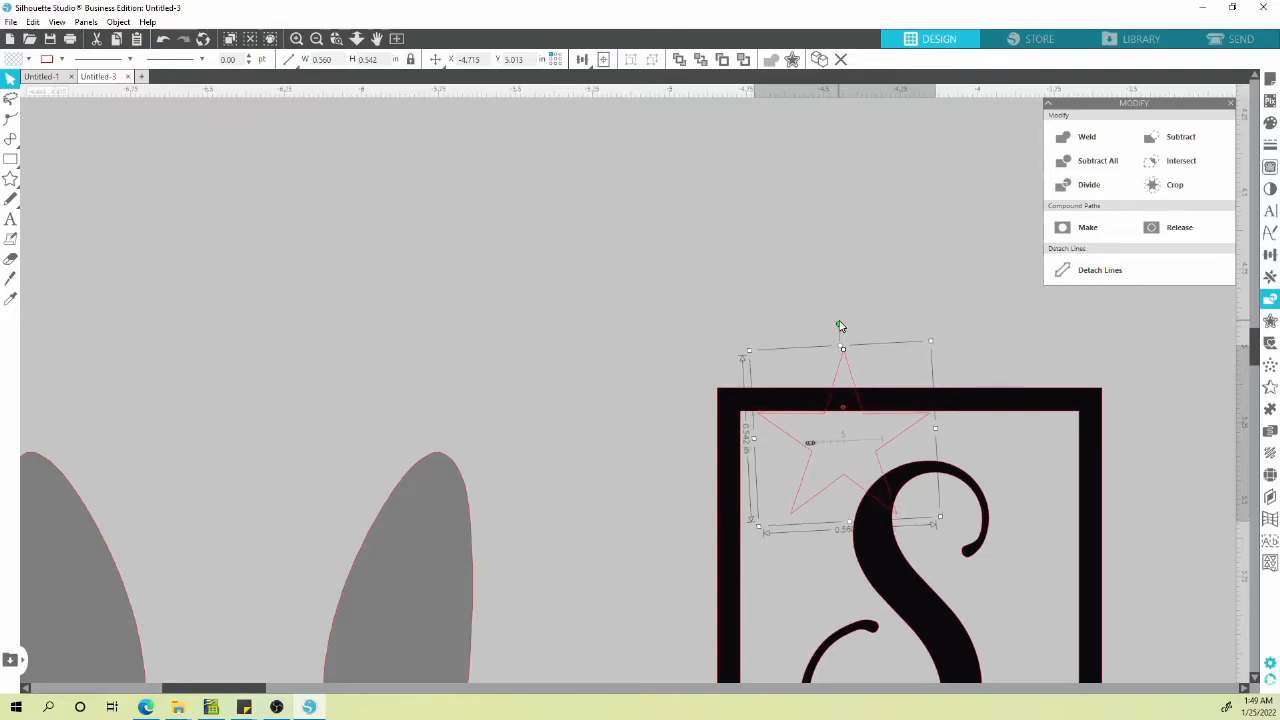
{"action": "left_click", "coordinate": [892, 275]}
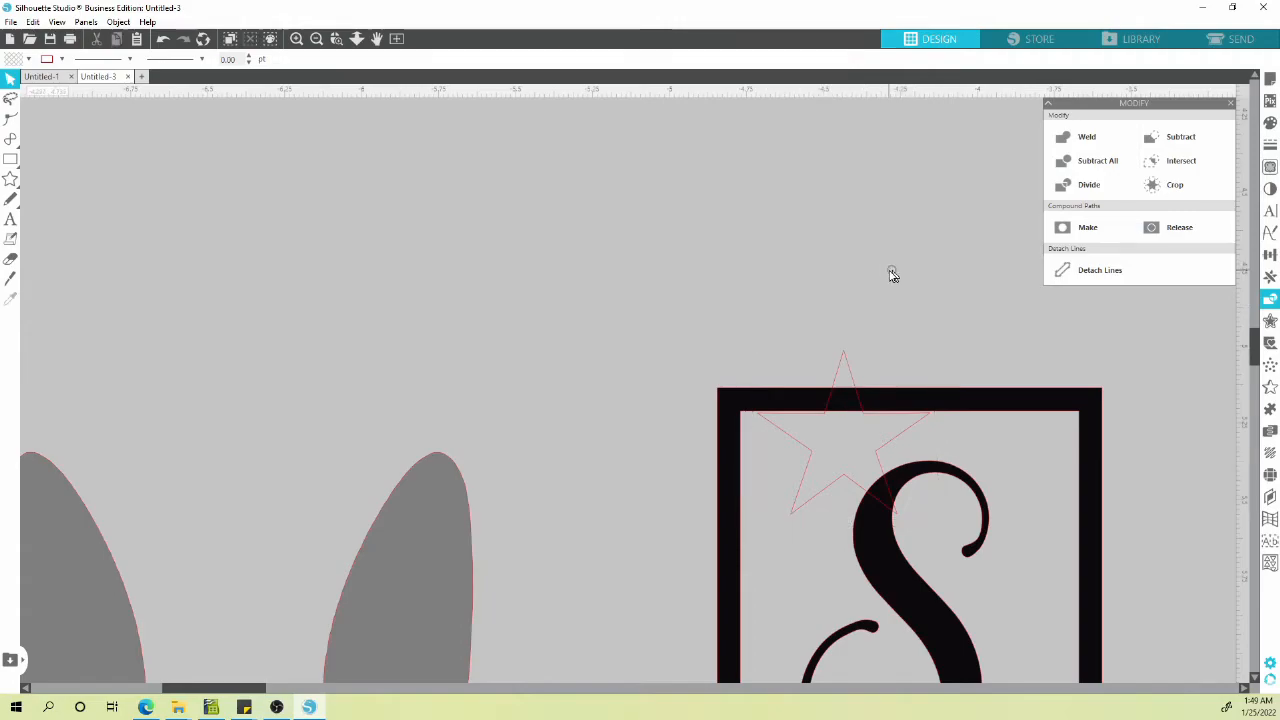
Fatten the star by moving its inner points outward, and place it at the frame's upper-left corner.
{"action": "left_click", "coordinate": [846, 362]}
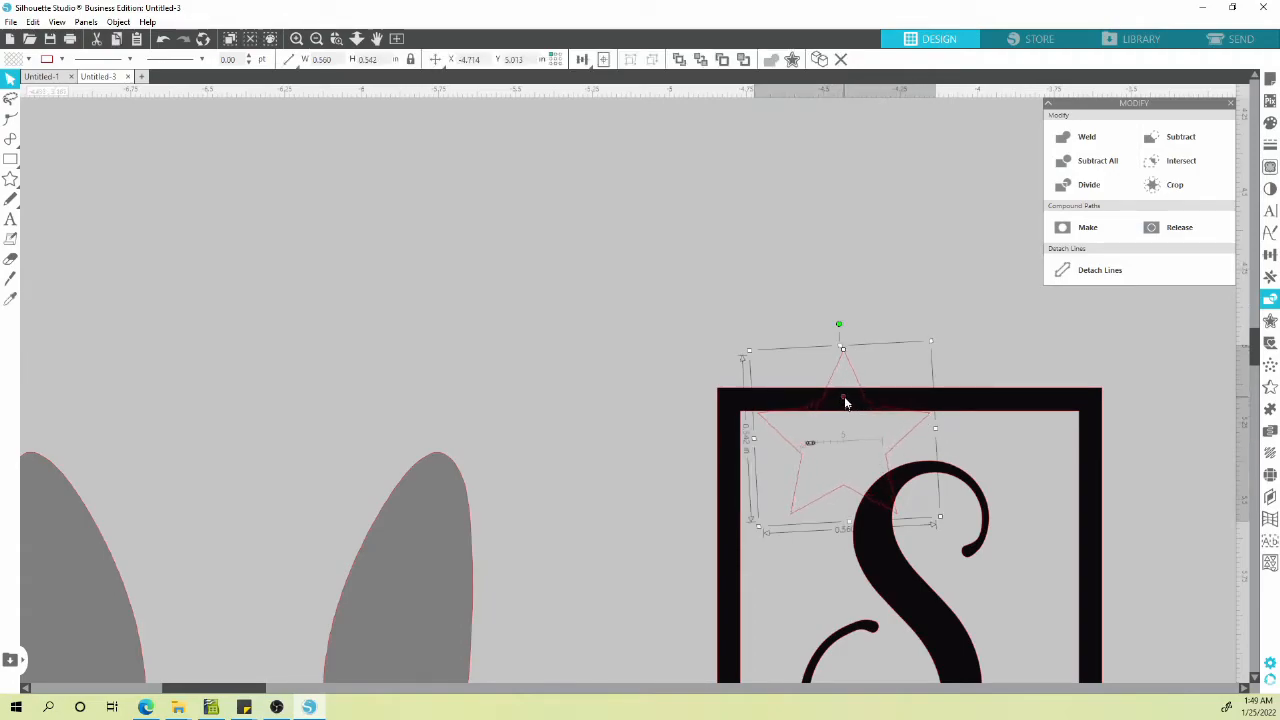
{"action": "left_click", "coordinate": [866, 277]}
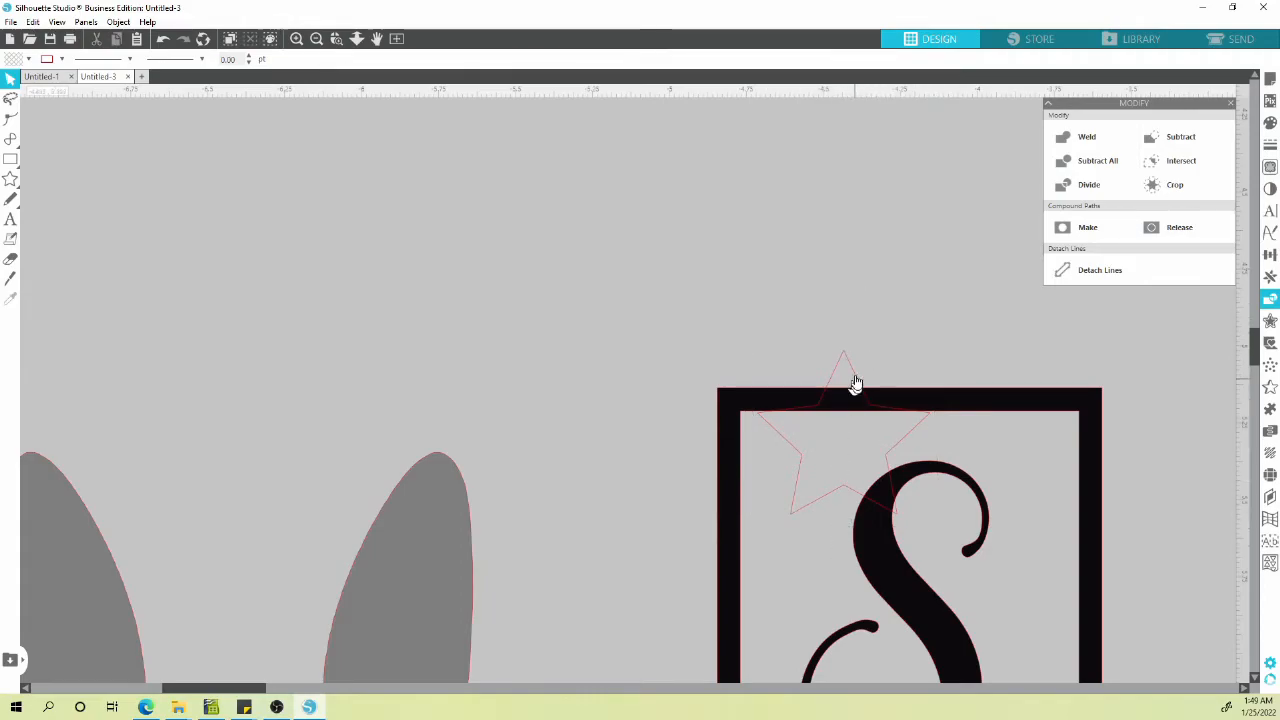
{"action": "left_click_drag", "start_coordinate": [840, 357], "coordinate": [675, 230]}
{"action": "scroll", "coordinate": [675, 400], "scroll_direction": "down", "scroll_amount": 5}
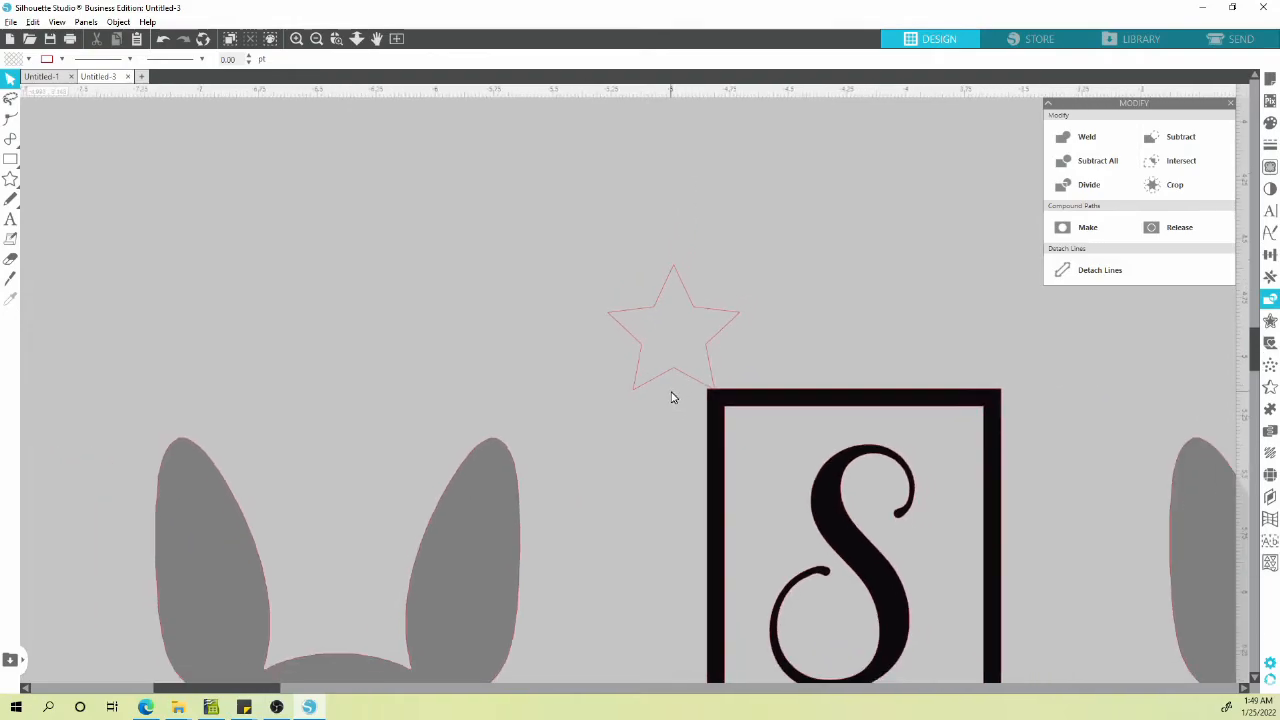
{"action": "key", "text": "alt+space"}
{"action": "left_click_drag", "start_coordinate": [660, 443], "coordinate": [630, 275]}
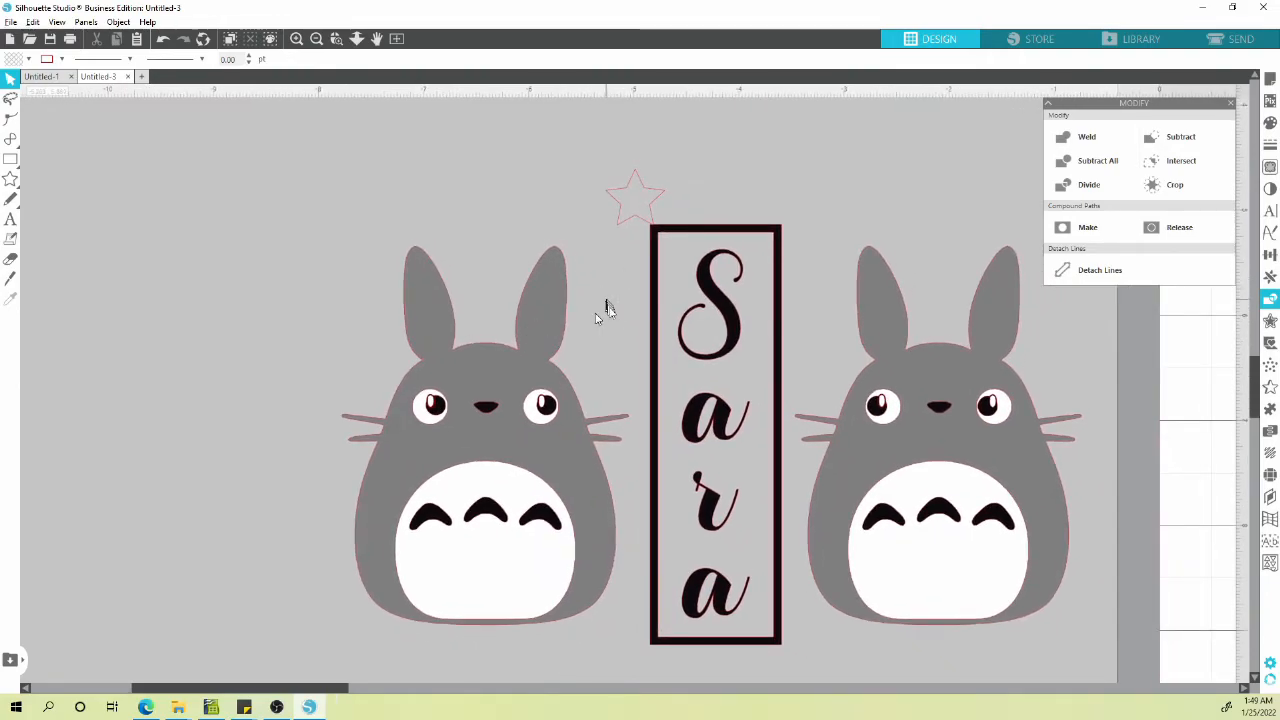
{"action": "mouse_move", "coordinate": [622, 330]}
{"action": "left_mouse_down"}
{"action": "mouse_move", "coordinate": [648, 378]}
{"action": "mouse_move", "coordinate": [620, 346]}
{"action": "left_mouse_up"}
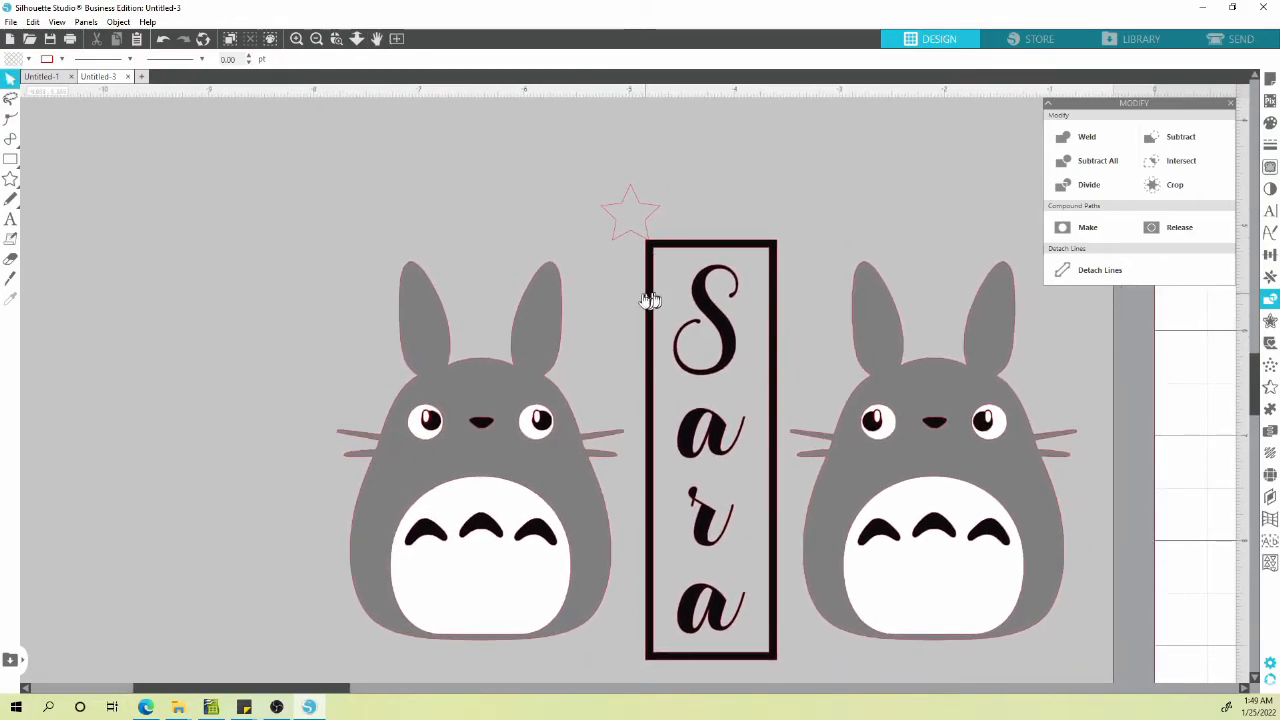
{"action": "key", "text": "alt"}
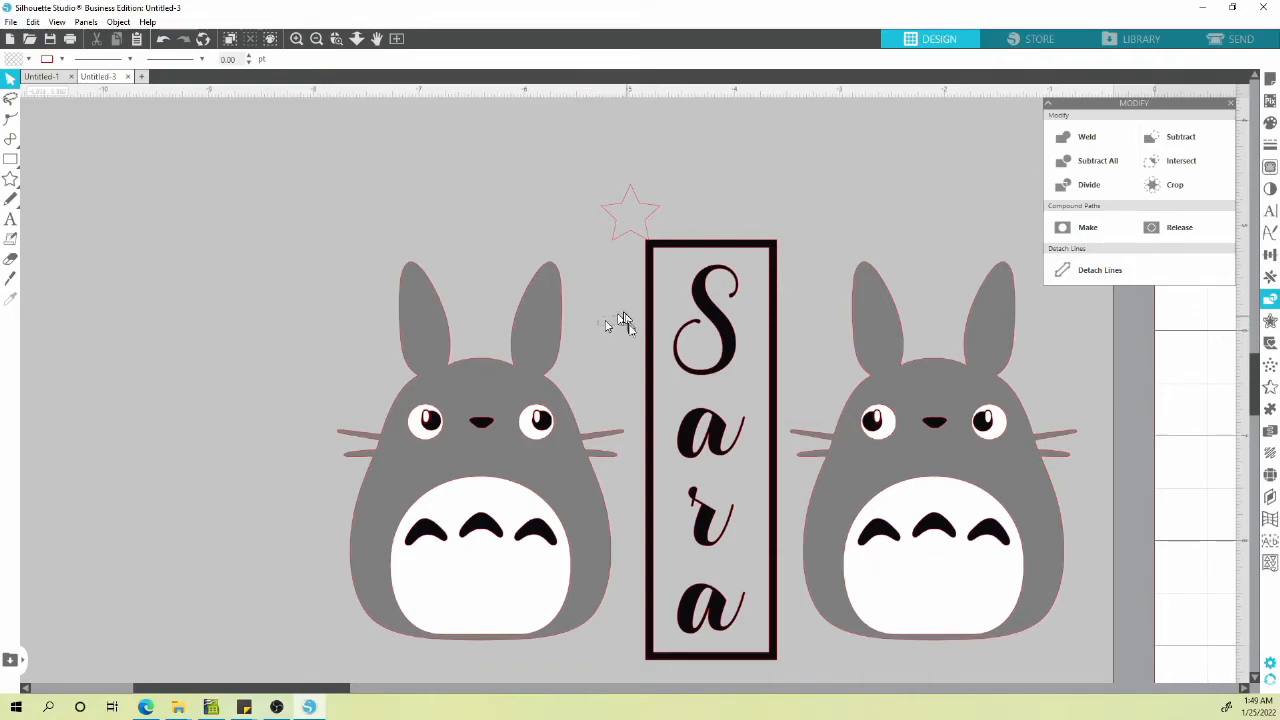
{"action": "scroll", "coordinate": [606, 326], "scroll_direction": "up", "scroll_amount": 1}
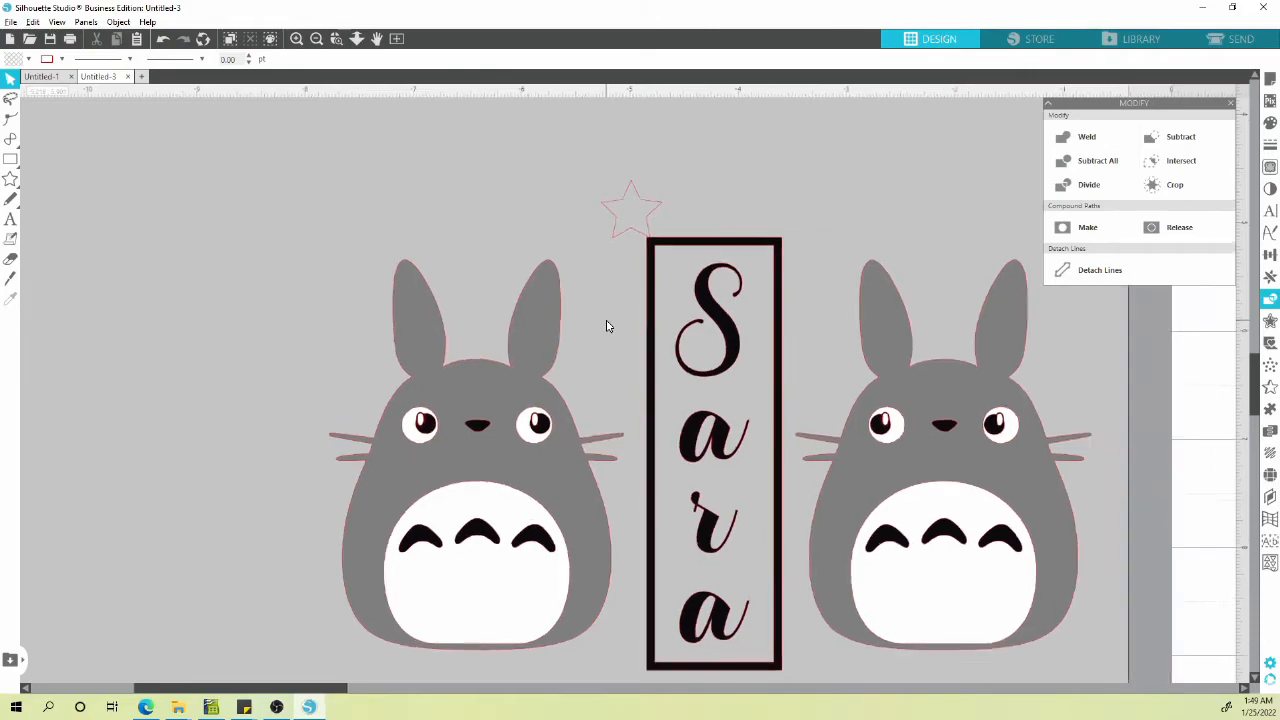
{"action": "scroll", "coordinate": [606, 326], "scroll_direction": "up", "scroll_amount": 4}
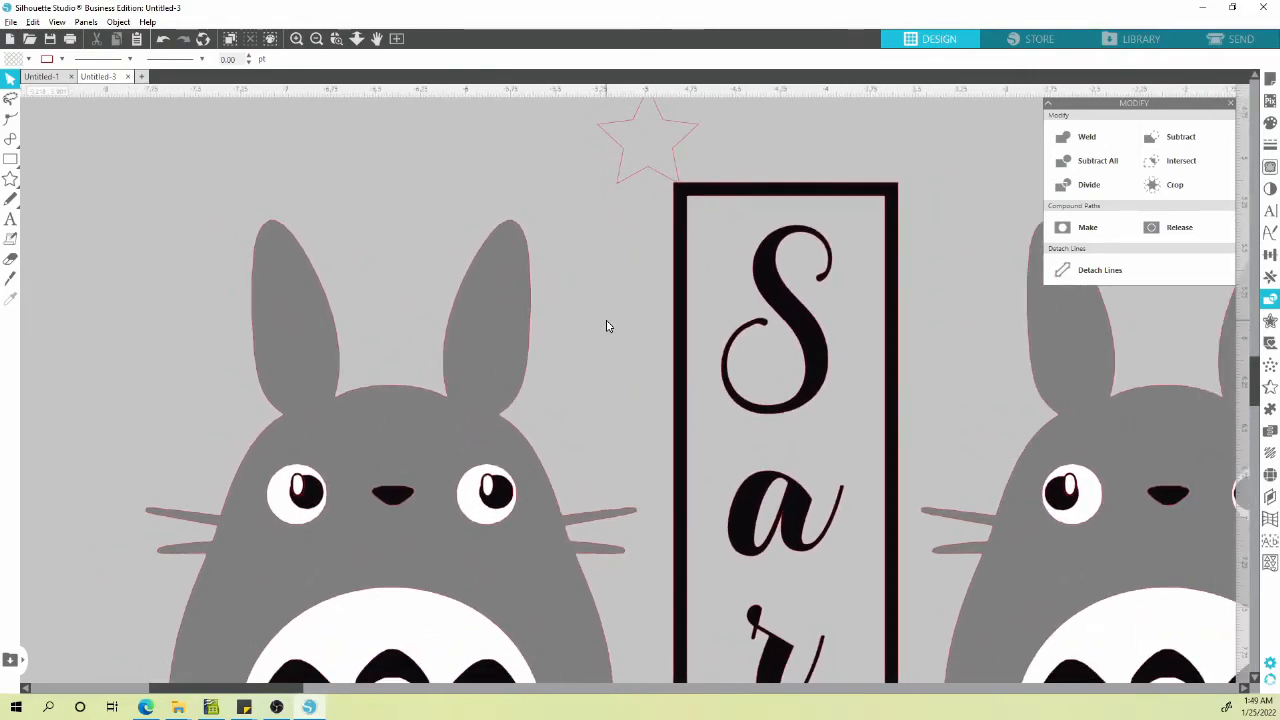
{"action": "scroll", "coordinate": [606, 326], "scroll_direction": "down", "scroll_amount": 4}
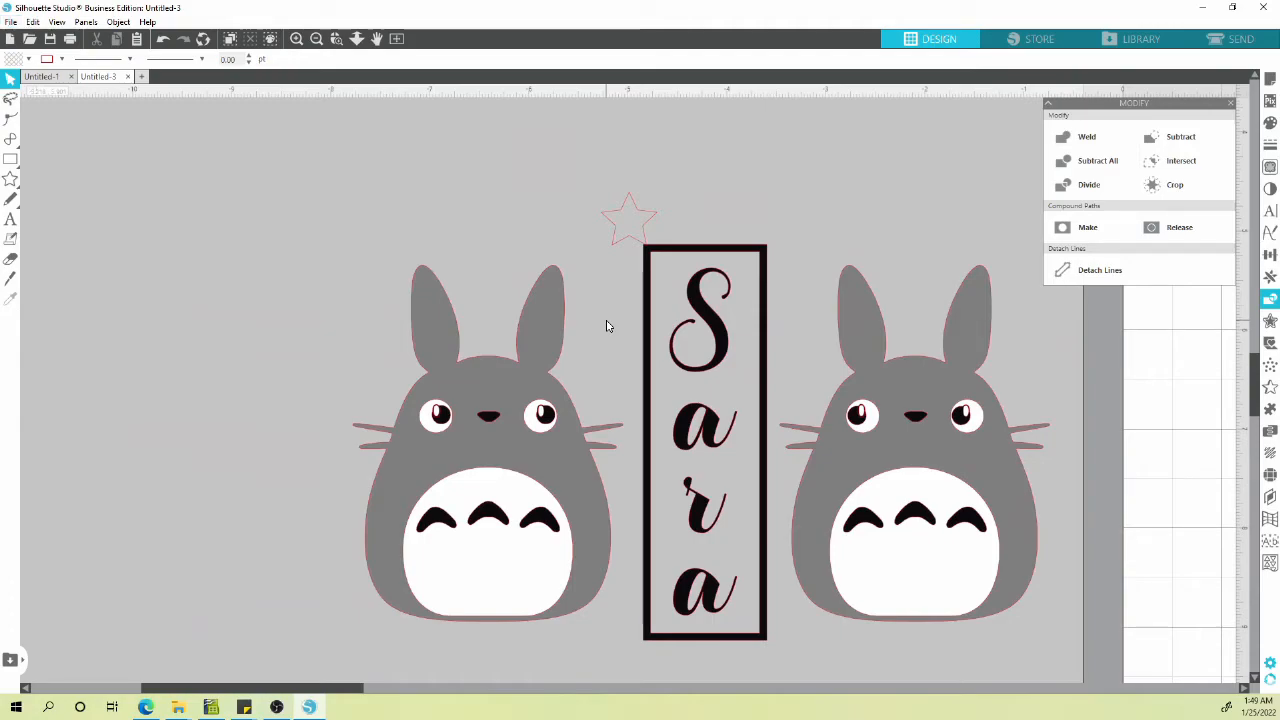
{"action": "scroll", "coordinate": [606, 326], "scroll_direction": "up", "scroll_amount": 1}
{"action": "scroll", "coordinate": [606, 326], "scroll_direction": "down", "scroll_amount": 2}
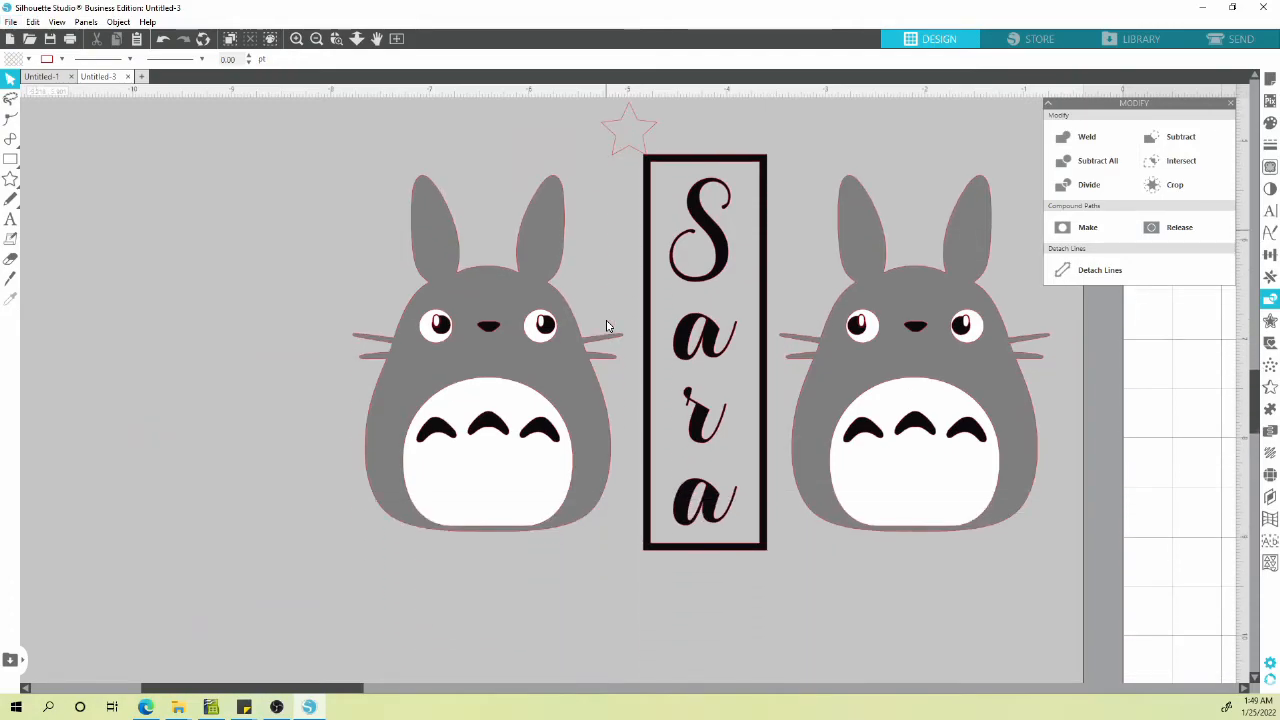
{"action": "scroll", "coordinate": [606, 326], "scroll_direction": "up", "scroll_amount": 1}
{"action": "scroll", "coordinate": [606, 326], "scroll_direction": "up", "scroll_amount": 1}
{"action": "scroll", "coordinate": [606, 326], "scroll_direction": "down", "scroll_amount": 2}
{"action": "scroll", "coordinate": [606, 326], "scroll_direction": "up", "scroll_amount": 1}
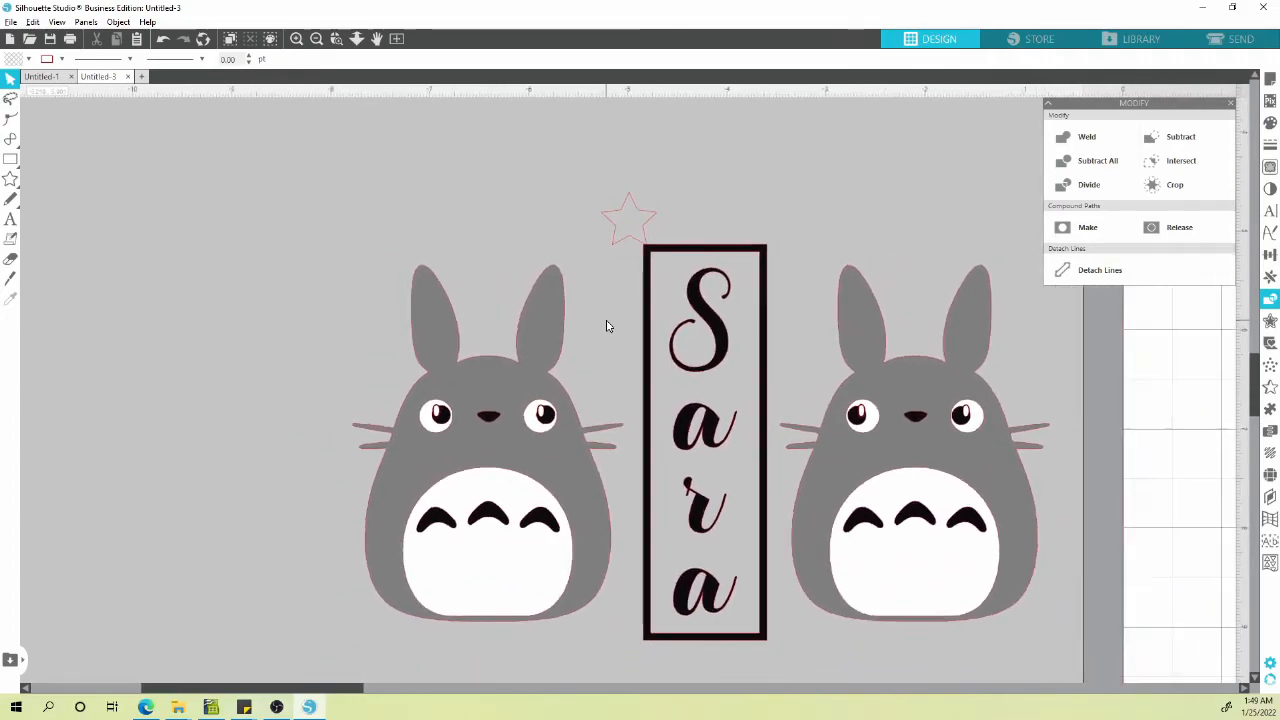
{"action": "scroll", "coordinate": [606, 326], "scroll_direction": "down", "scroll_amount": 1}
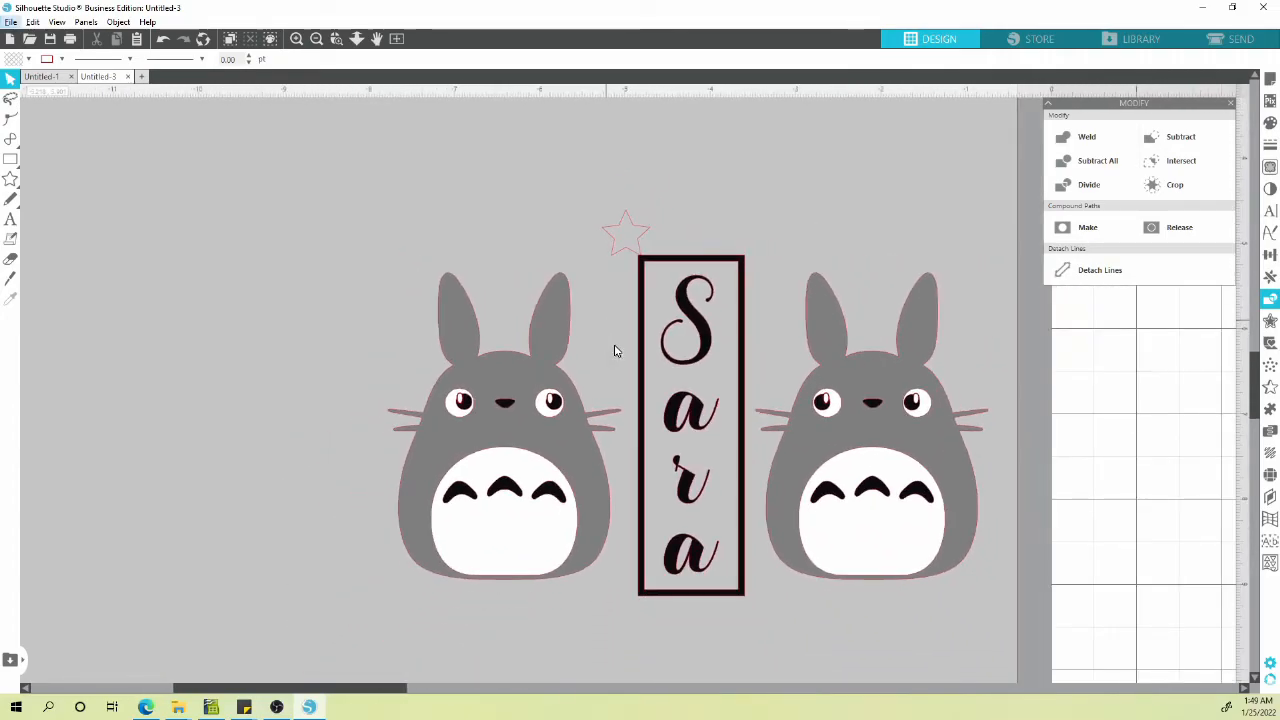
{"action": "key", "text": "alt+space"}
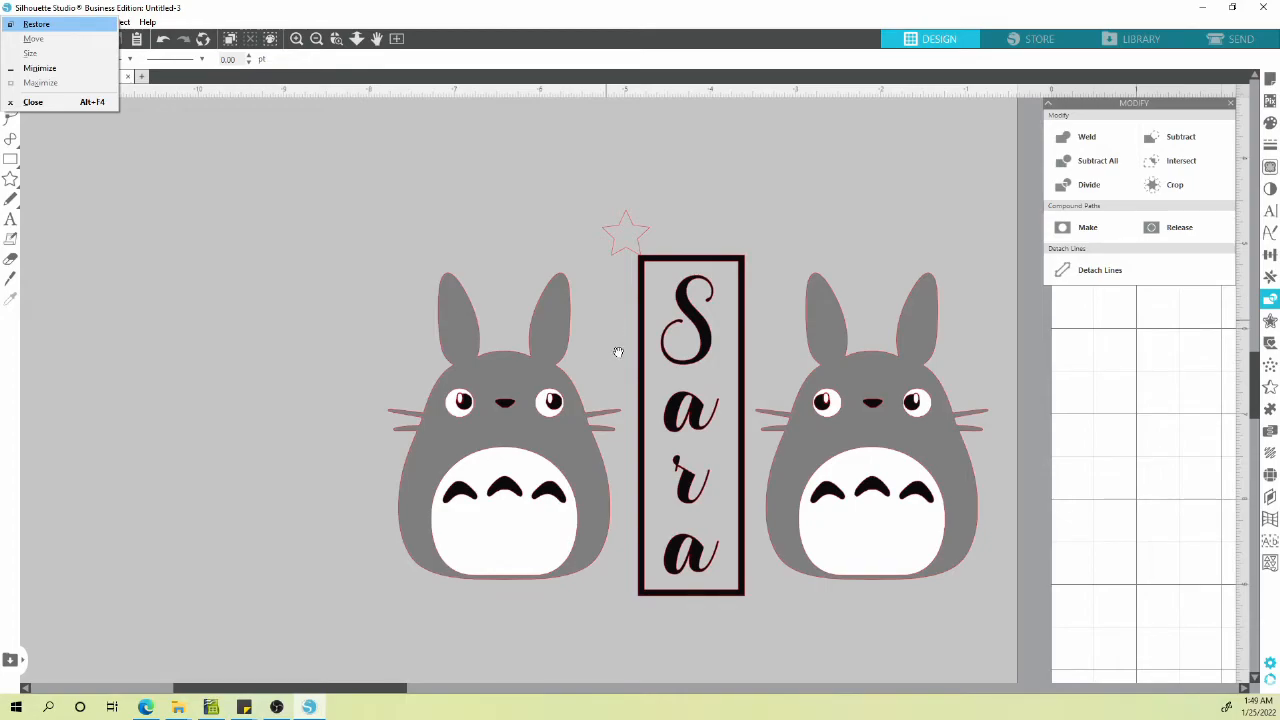
{"action": "mouse_move", "coordinate": [617, 348]}
{"action": "left_mouse_down"}
{"action": "mouse_move", "coordinate": [580, 359]}
{"action": "mouse_move", "coordinate": [650, 370]}
{"action": "mouse_move", "coordinate": [592, 352]}
{"action": "mouse_move", "coordinate": [586, 400]}
{"action": "mouse_move", "coordinate": [677, 363]}
{"action": "mouse_move", "coordinate": [594, 357]}
{"action": "mouse_move", "coordinate": [677, 372]}
{"action": "mouse_move", "coordinate": [603, 329]}
{"action": "left_mouse_up"}
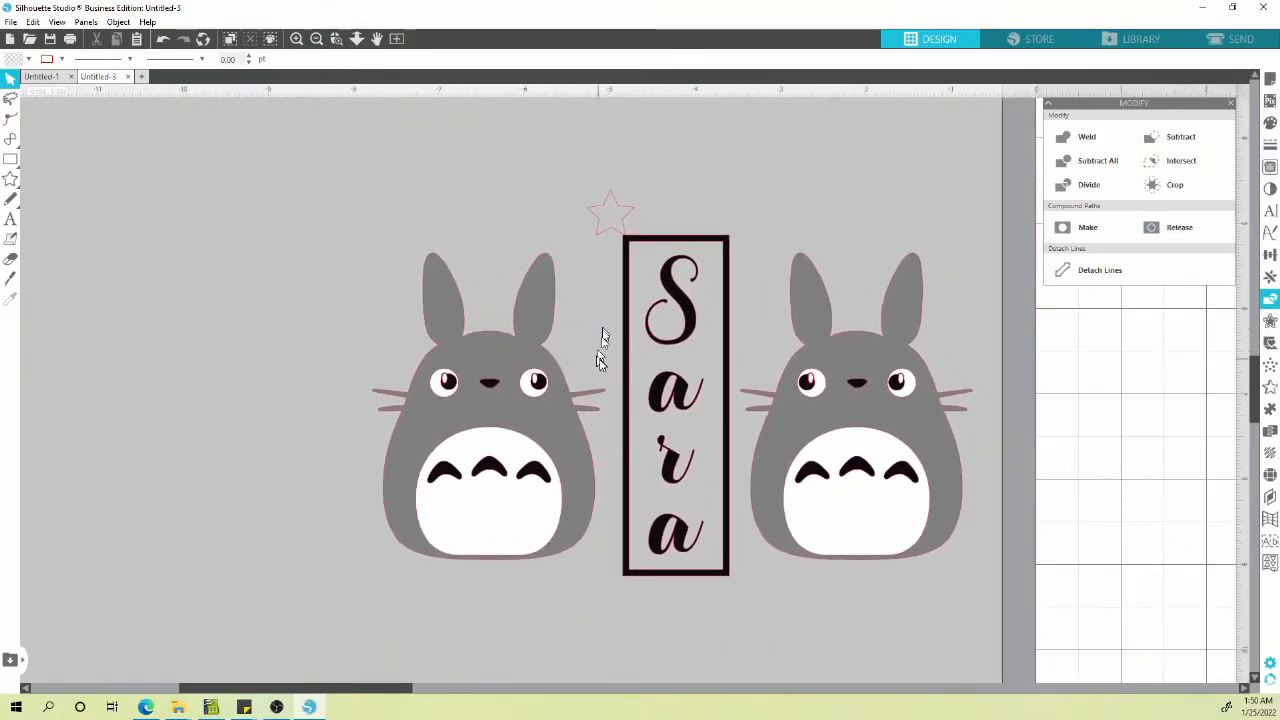
{"action": "scroll", "coordinate": [594, 343], "scroll_direction": "up", "scroll_amount": 5}
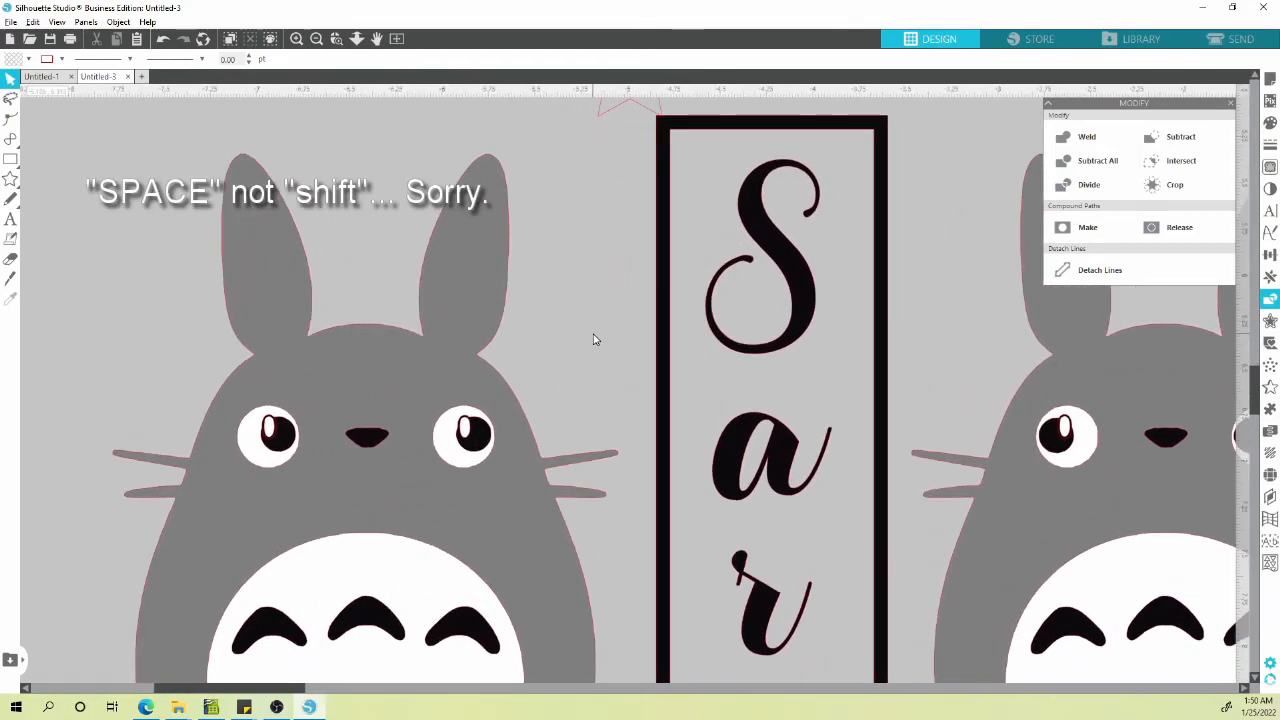
{"action": "left_click_drag", "start_coordinate": [614, 229], "coordinate": [577, 538]}
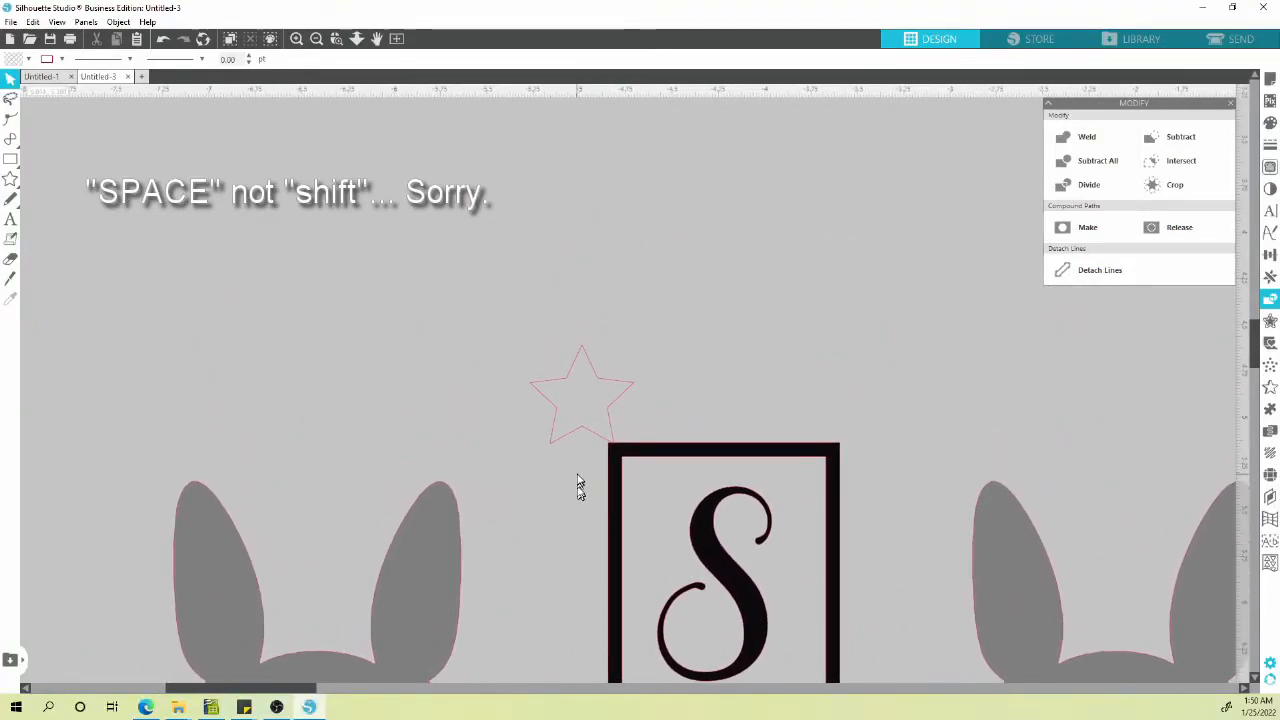
{"action": "scroll", "coordinate": [578, 490], "scroll_direction": "down", "scroll_amount": 8}
{"action": "key", "text": "alt+space"}
{"action": "left_click_drag", "start_coordinate": [571, 499], "coordinate": [562, 364]}
{"action": "scroll", "coordinate": [561, 366], "scroll_direction": "up", "scroll_amount": 2}
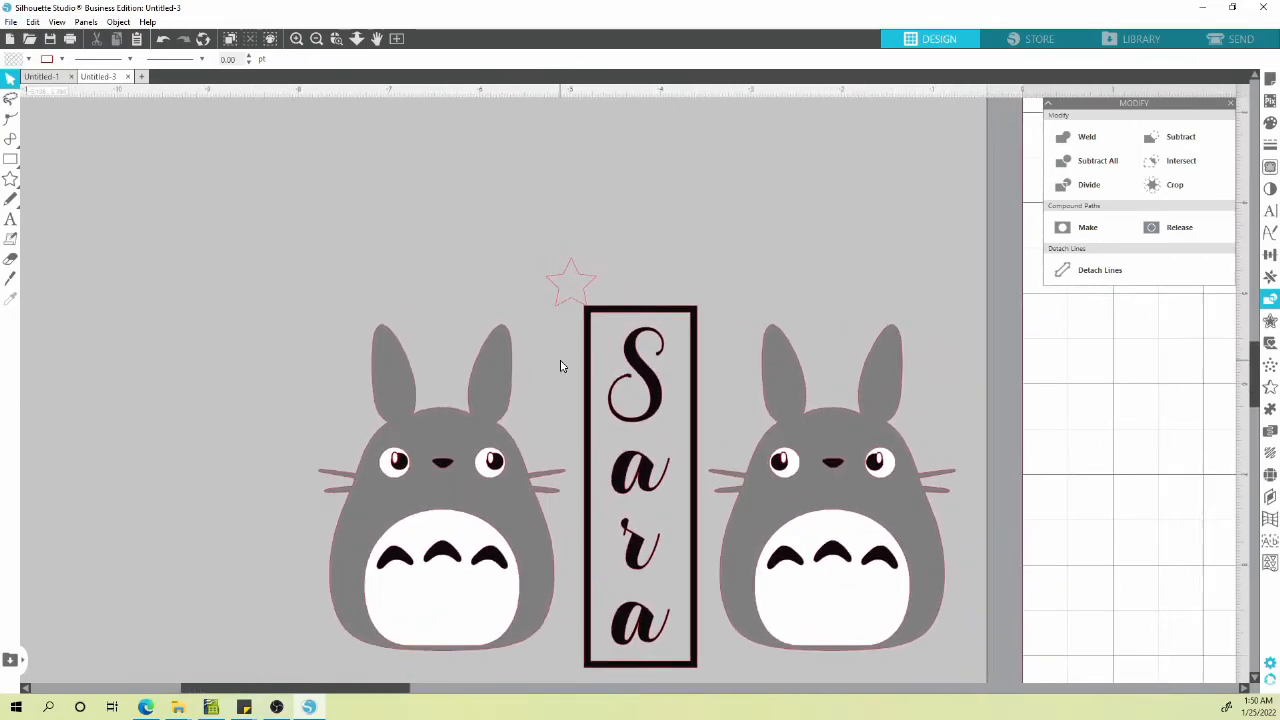
Center the star over the frame's upper-left corner and shrink it to about 0.47 by 0.45 in.
{"action": "left_click", "coordinate": [561, 295]}
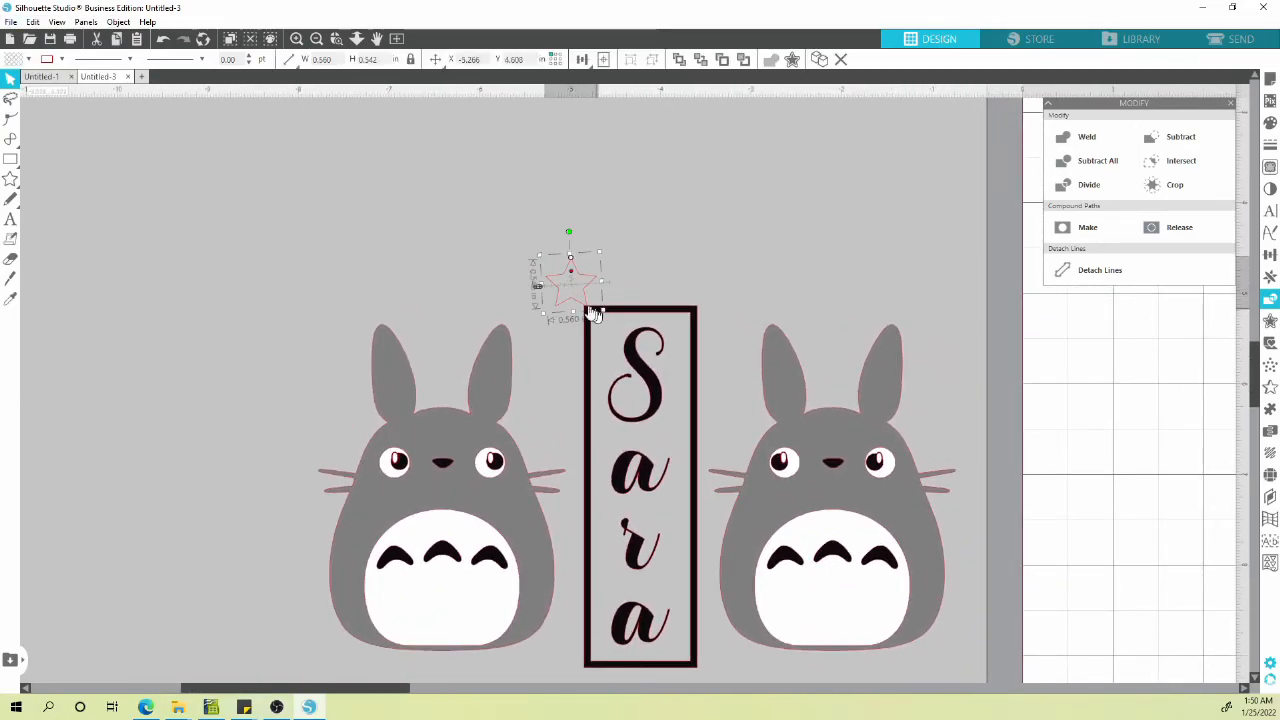
{"action": "left_click_drag", "start_coordinate": [564, 275], "coordinate": [581, 302]}
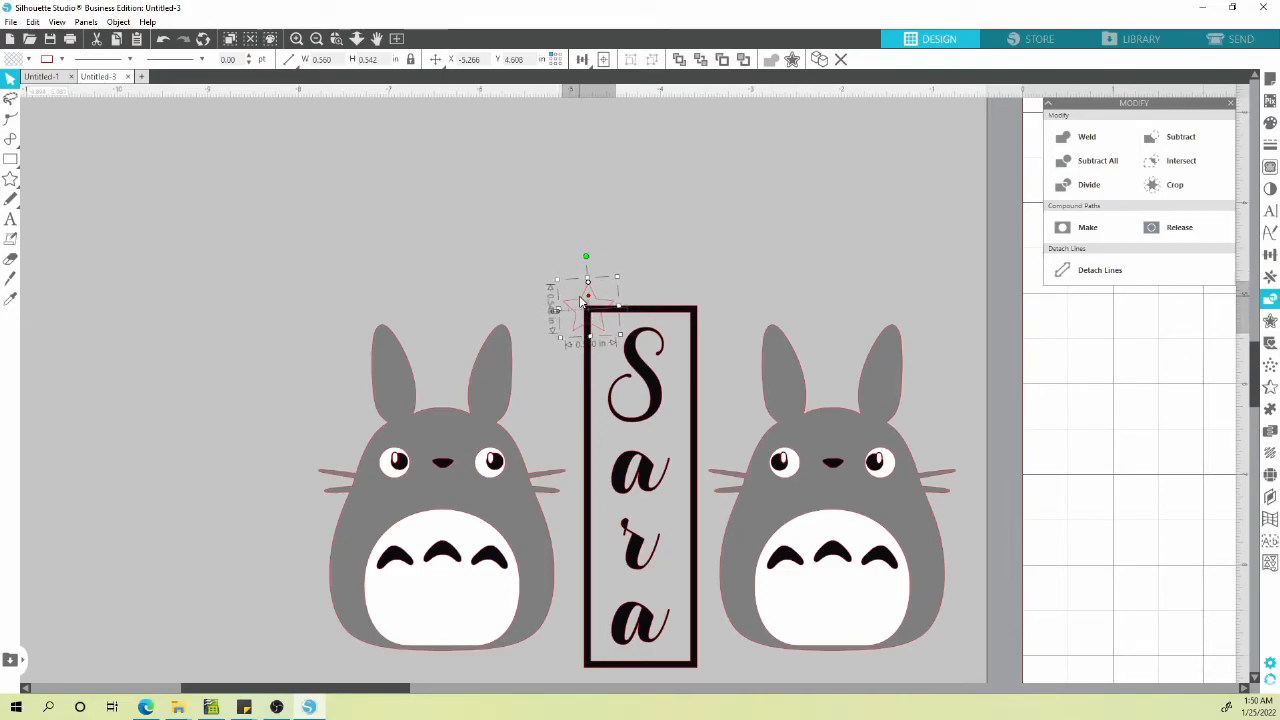
{"action": "left_click_drag", "start_coordinate": [617, 277], "coordinate": [579, 306]}
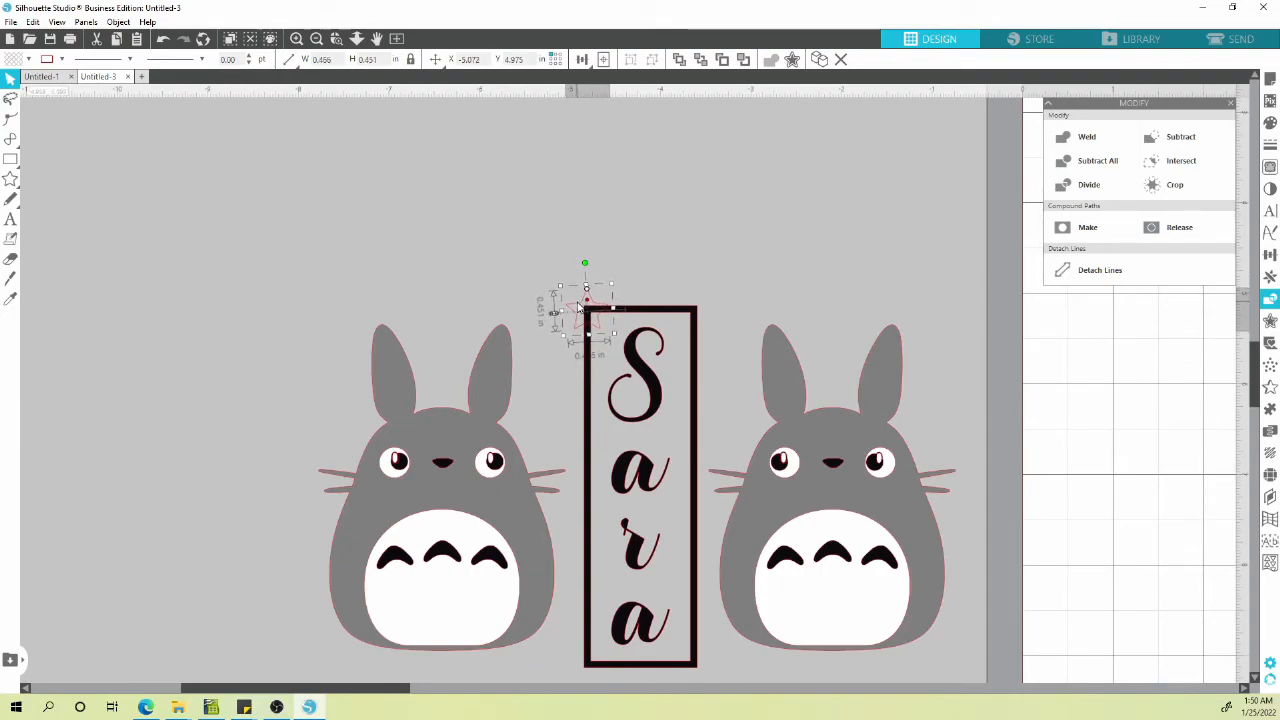
{"action": "scroll", "coordinate": [579, 306], "scroll_direction": "up", "scroll_amount": 2}
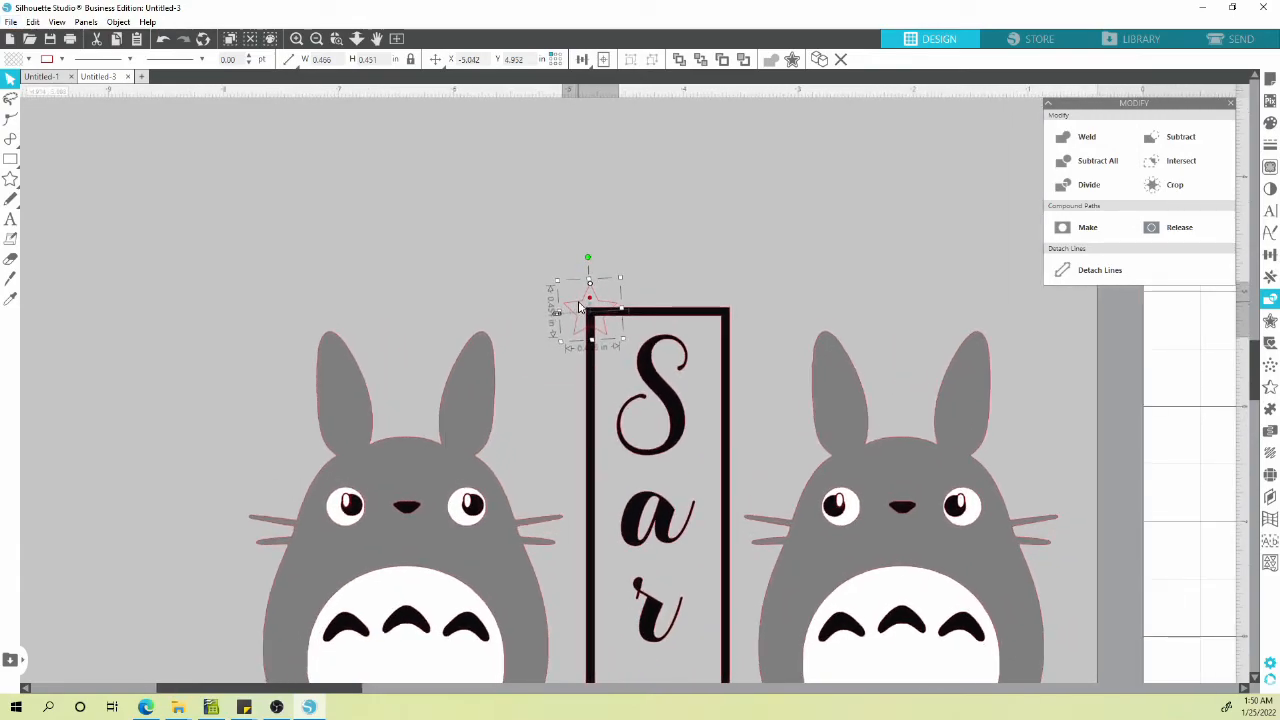
{"action": "scroll", "coordinate": [580, 306], "scroll_direction": "up", "scroll_amount": 3}
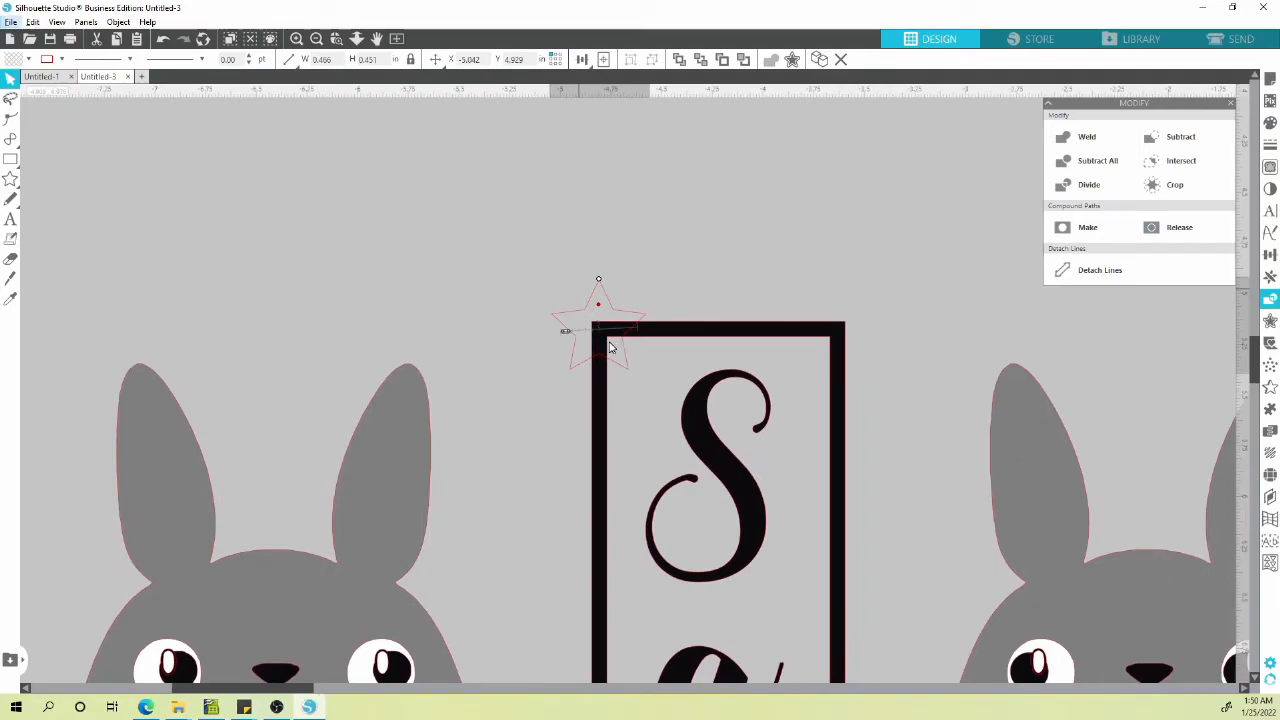
{"action": "key", "text": "alt+f"}
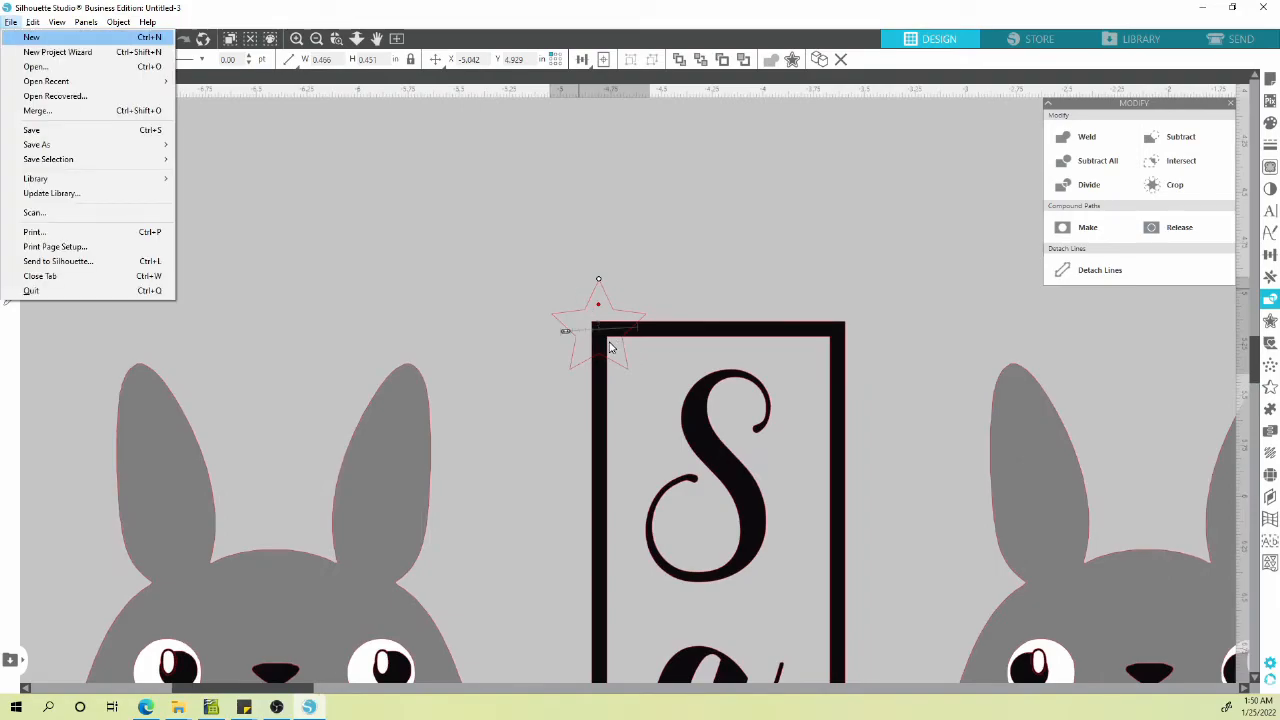
{"action": "key", "text": "Escape"}
{"action": "left_click", "coordinate": [611, 302]}
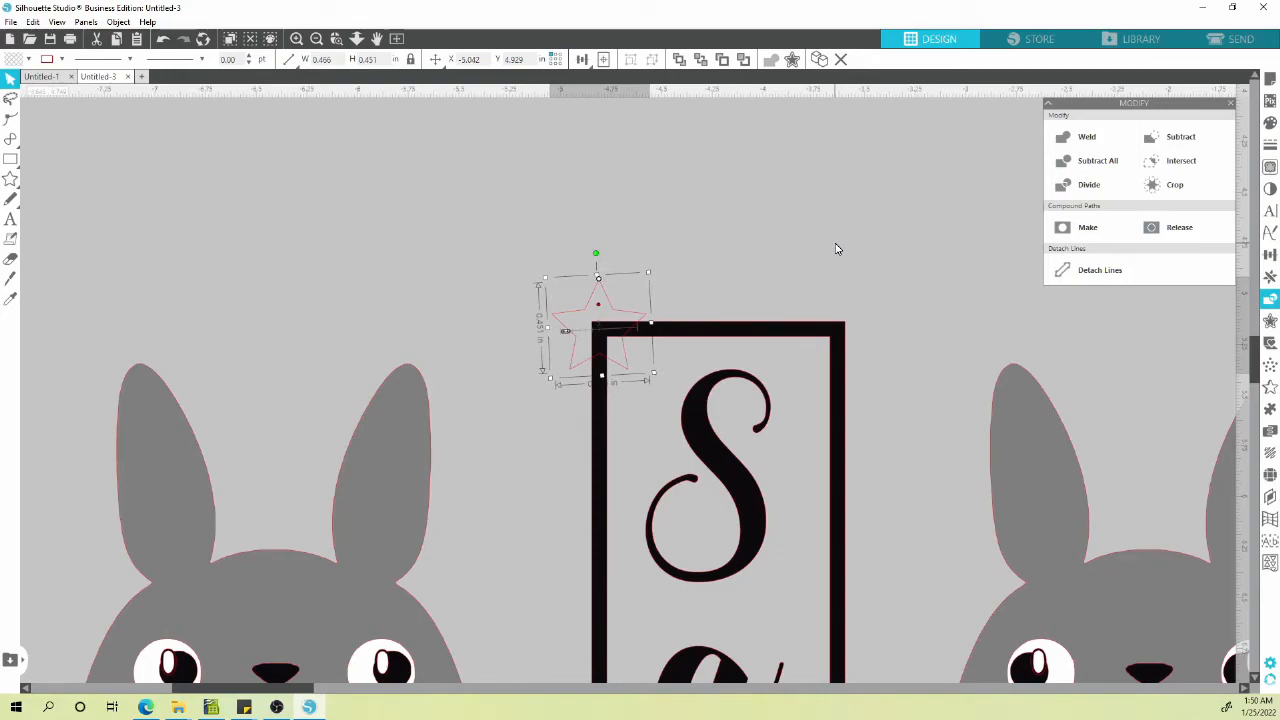
{"action": "left_click", "coordinate": [750, 254]}
Offset the star outward by 0.075 in with sharp corners and a corner limit of 5.450.
{"action": "scroll", "coordinate": [747, 254], "scroll_direction": "down", "scroll_amount": 2}
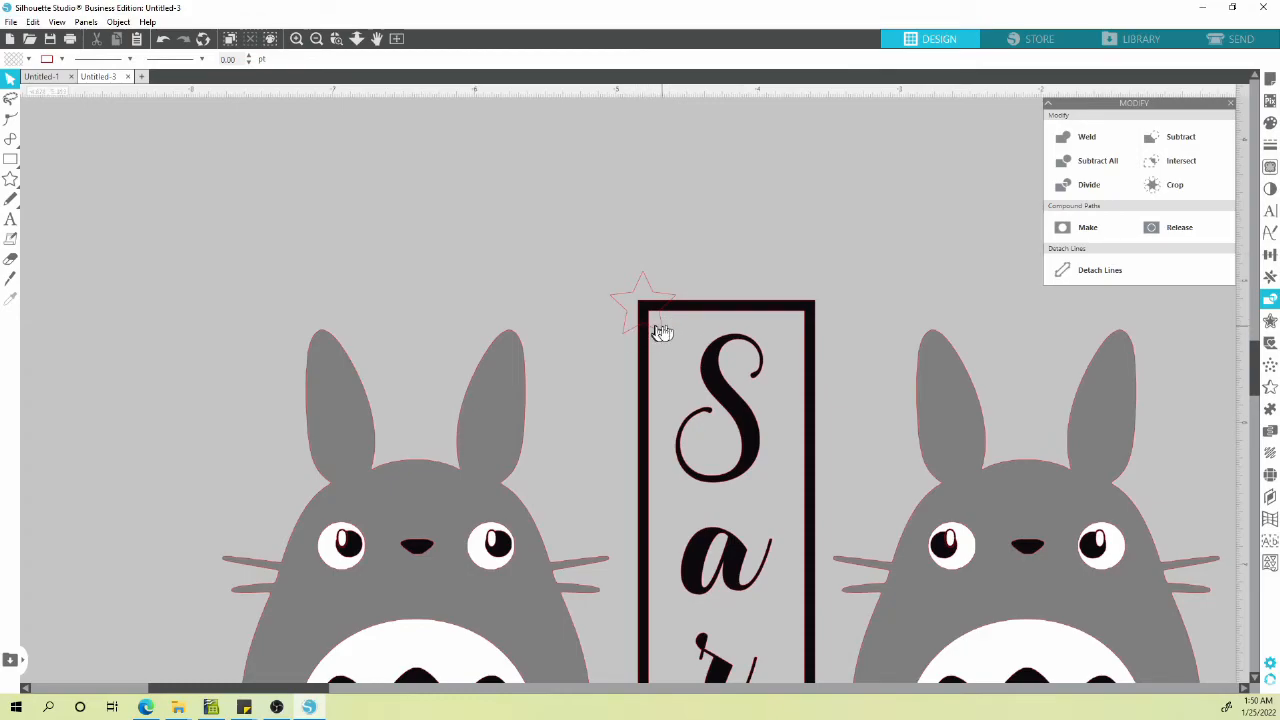
{"action": "left_click", "coordinate": [650, 290]}
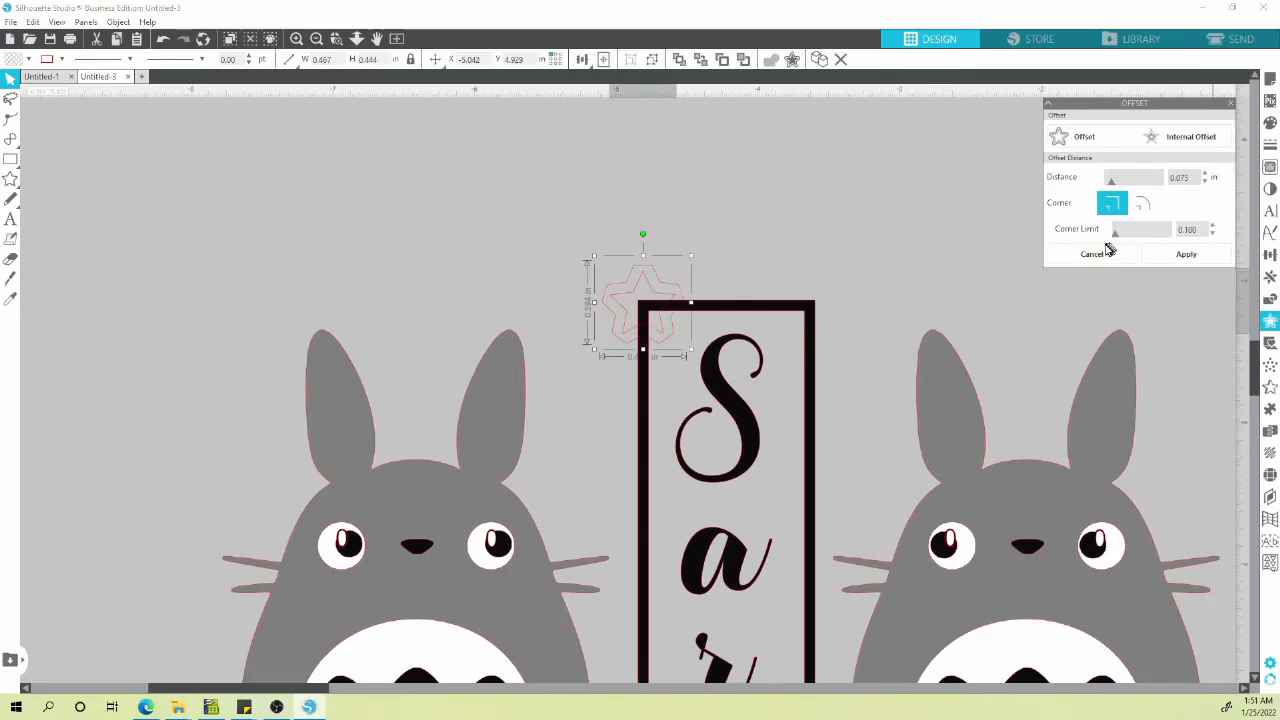
{"action": "left_click_drag", "start_coordinate": [1110, 242], "coordinate": [1143, 242]}
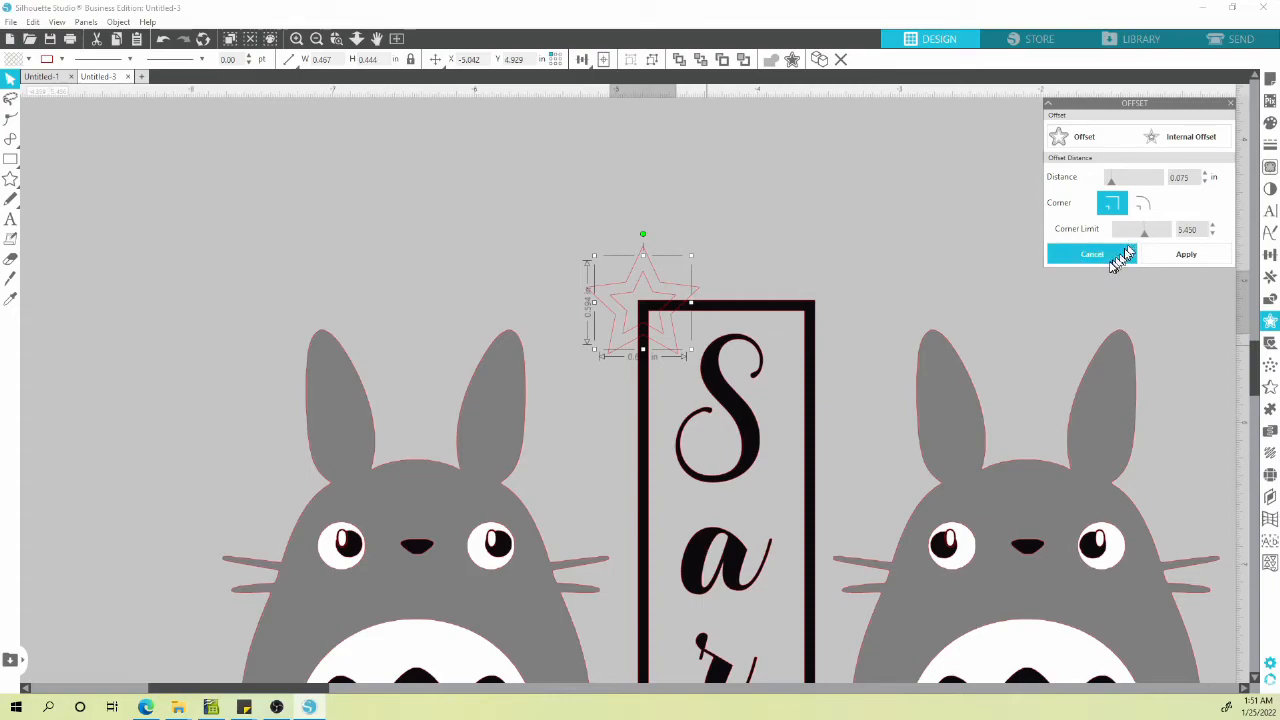
{"action": "left_click", "coordinate": [737, 222]}
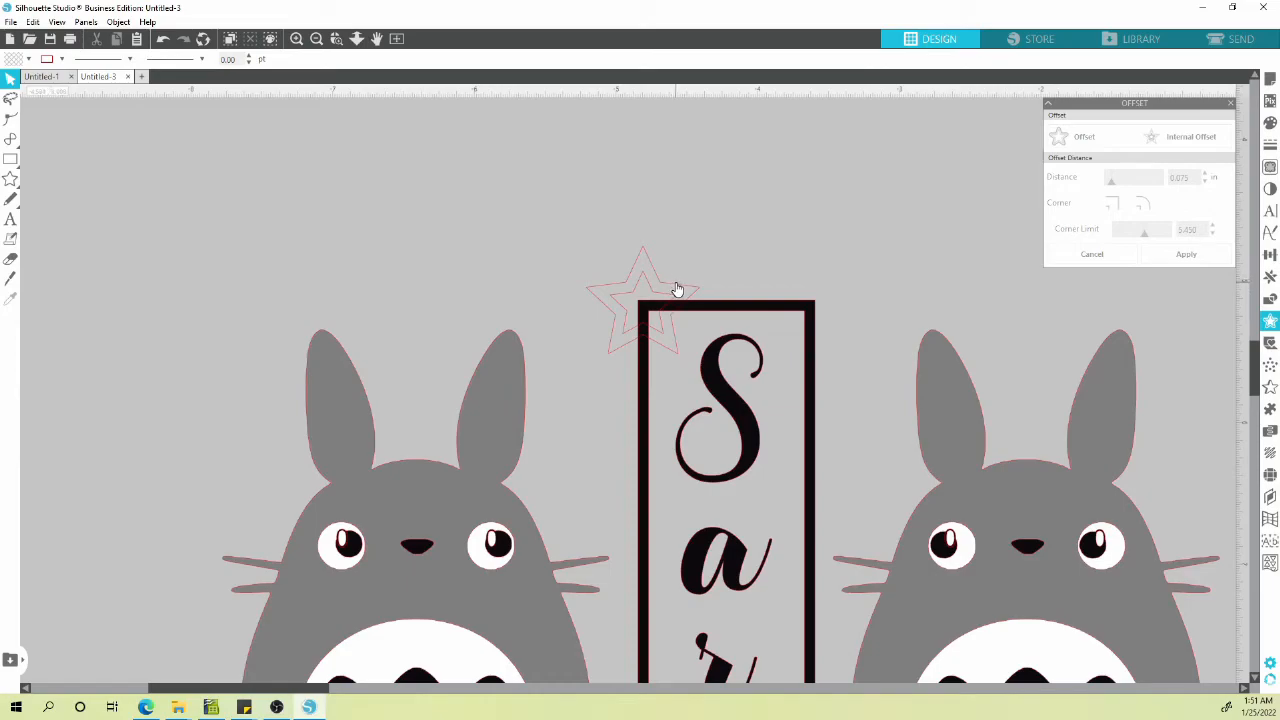
Fill the larger offset star with white so it covers the frame's corner.
{"action": "left_click", "coordinate": [664, 287]}
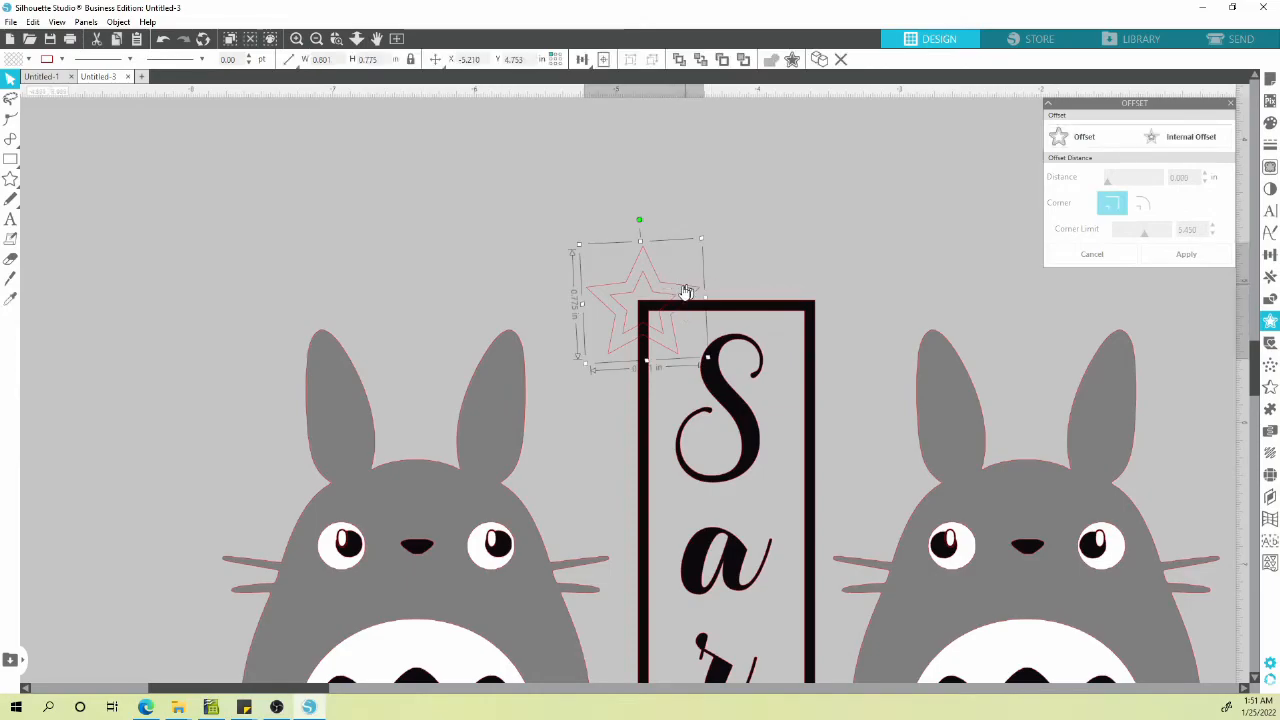
{"action": "left_click", "coordinate": [29, 59]}
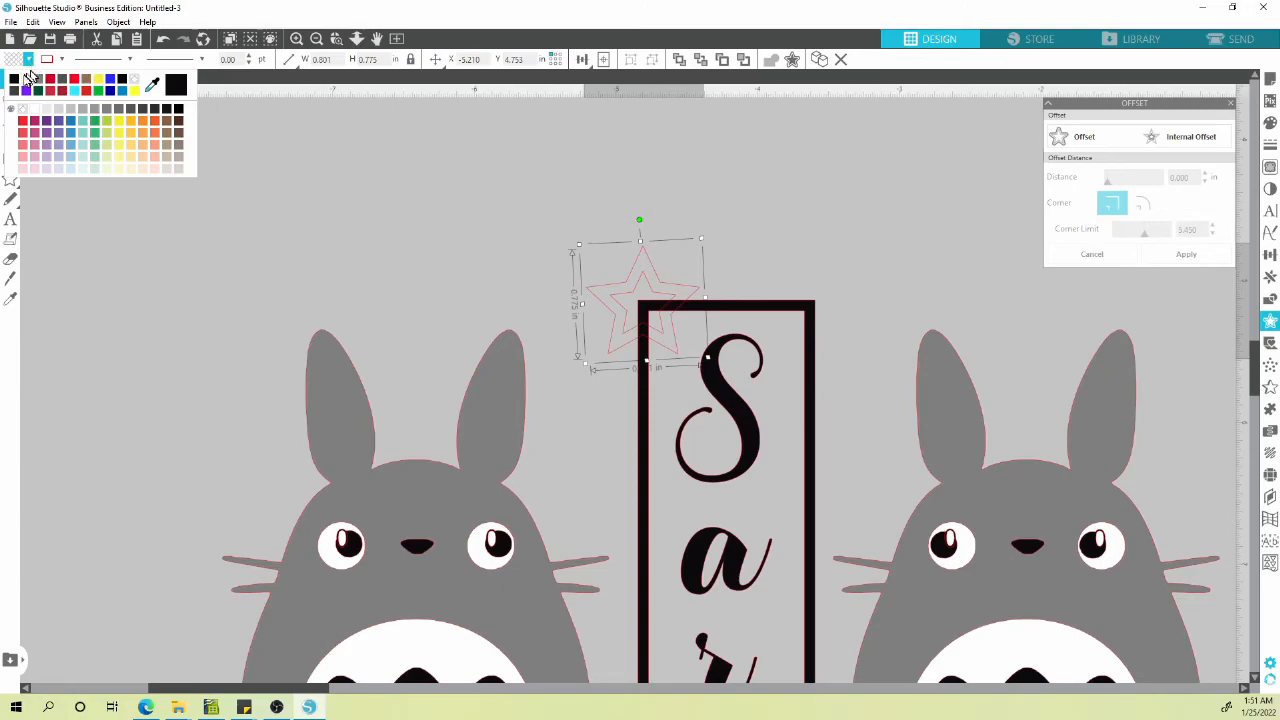
{"action": "left_click", "coordinate": [30, 82]}
{"action": "left_click", "coordinate": [762, 222]}
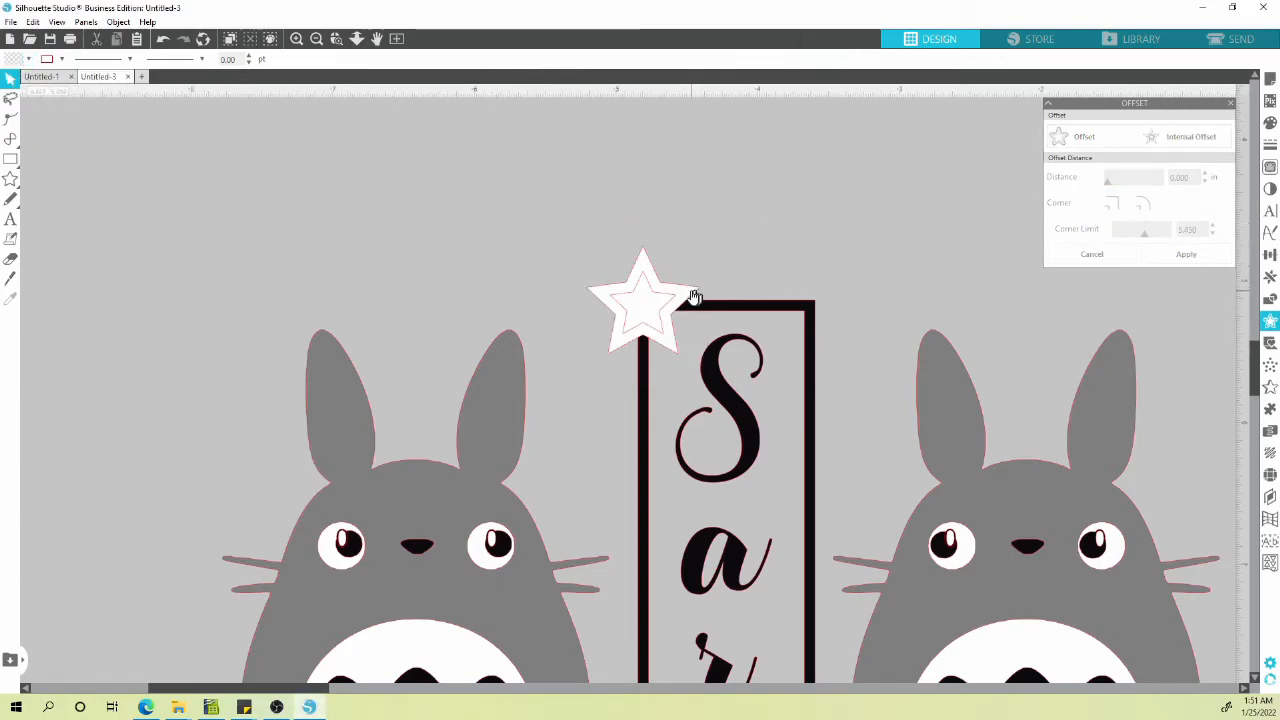
{"action": "left_click", "coordinate": [691, 293]}
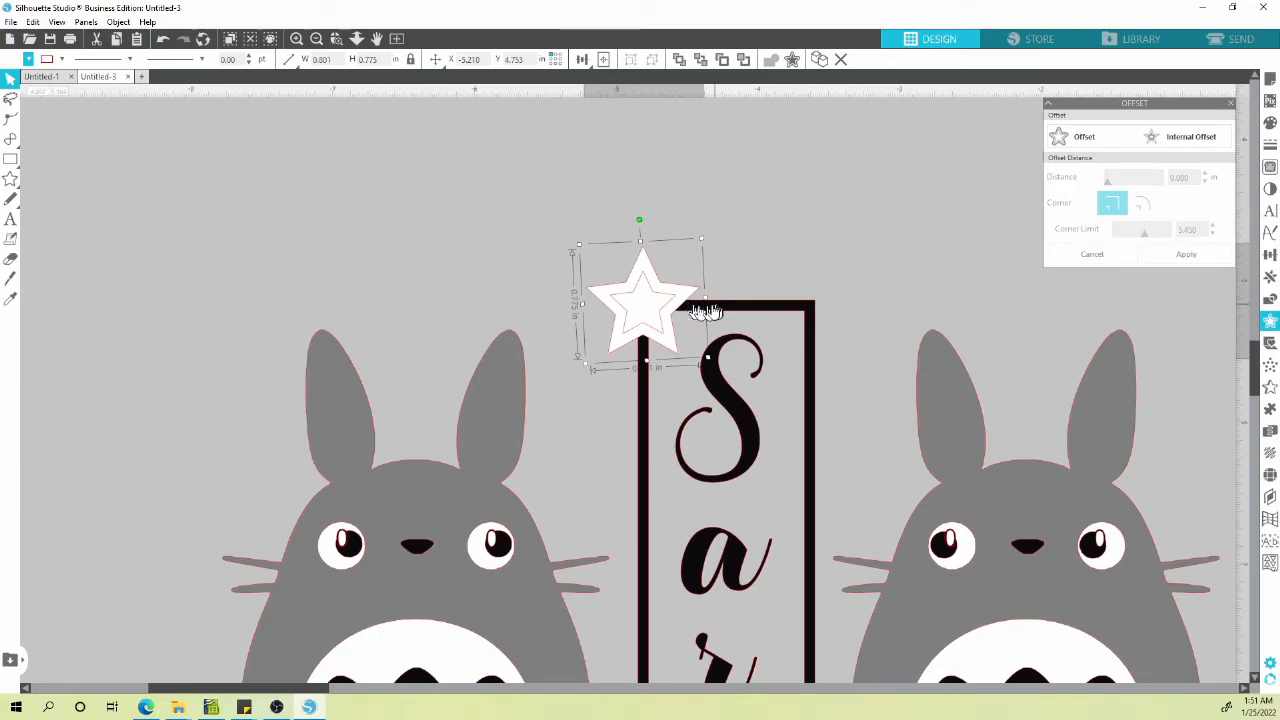
{"action": "left_click", "coordinate": [718, 311], "text": "shift"}
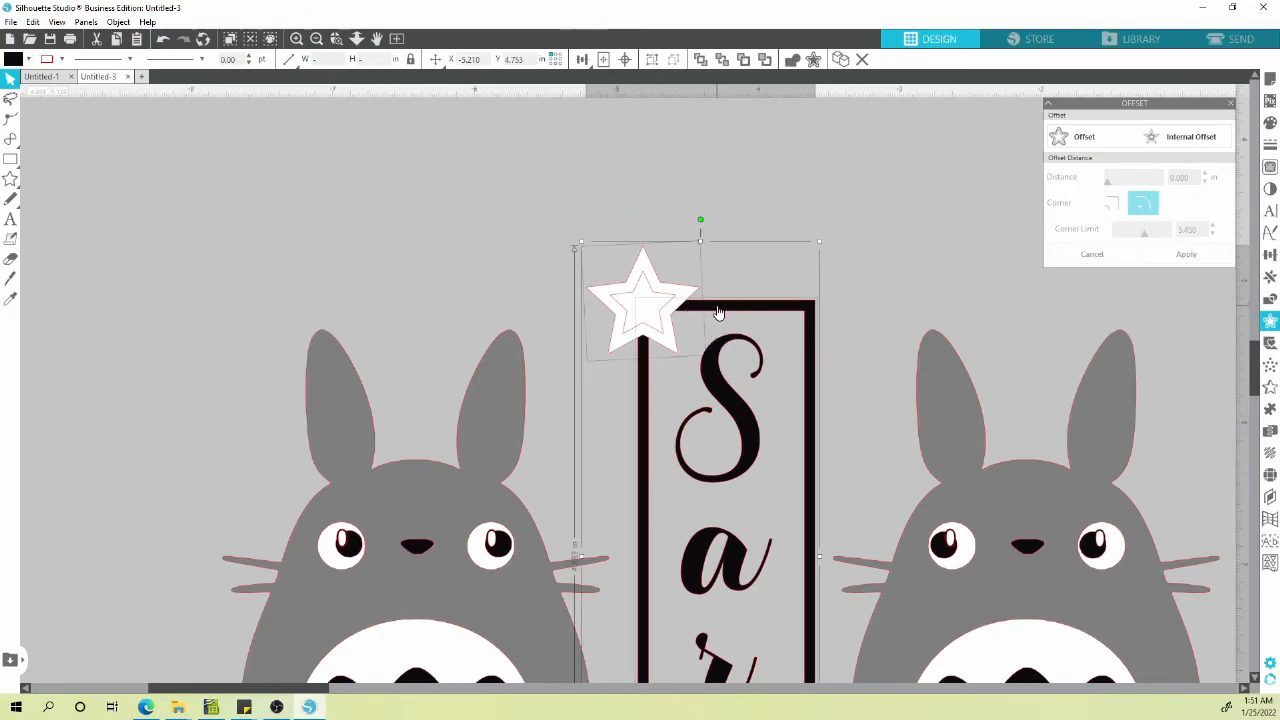
{"action": "left_click", "coordinate": [702, 210]}
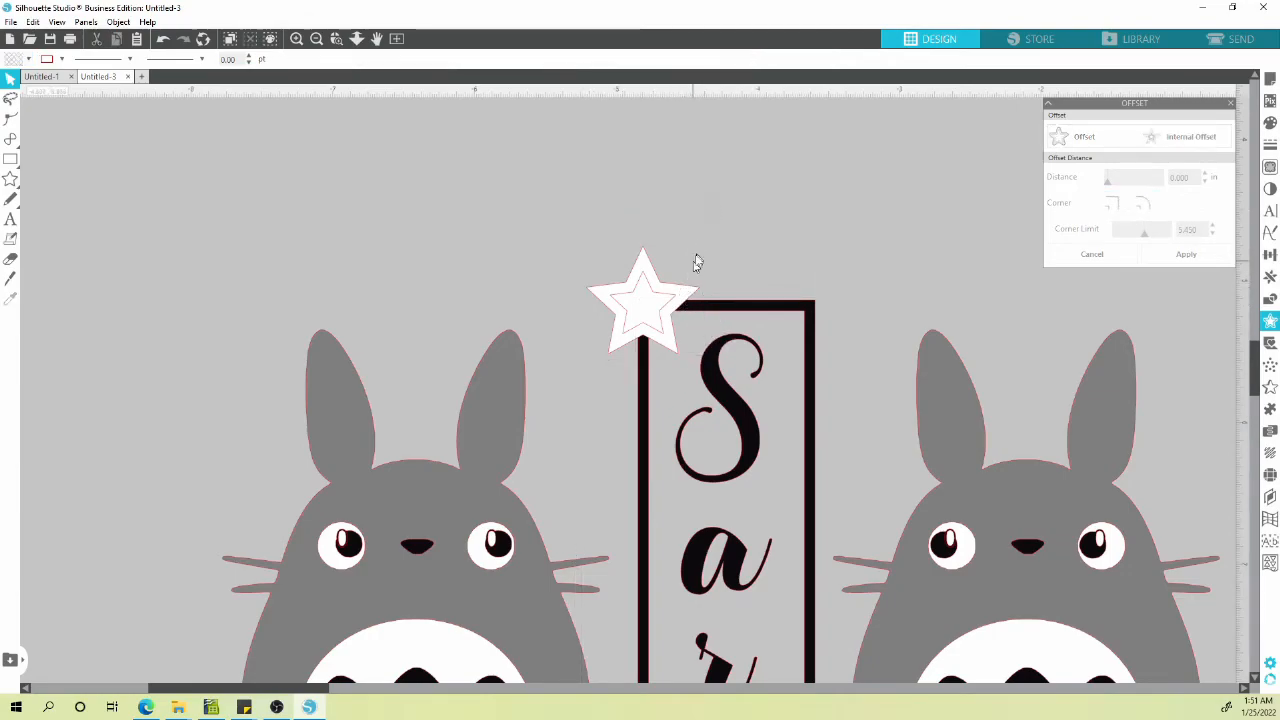
{"action": "left_click", "coordinate": [694, 287]}
{"action": "left_click", "coordinate": [705, 312]}
{"action": "left_click", "coordinate": [677, 246]}
{"action": "left_click", "coordinate": [685, 293]}
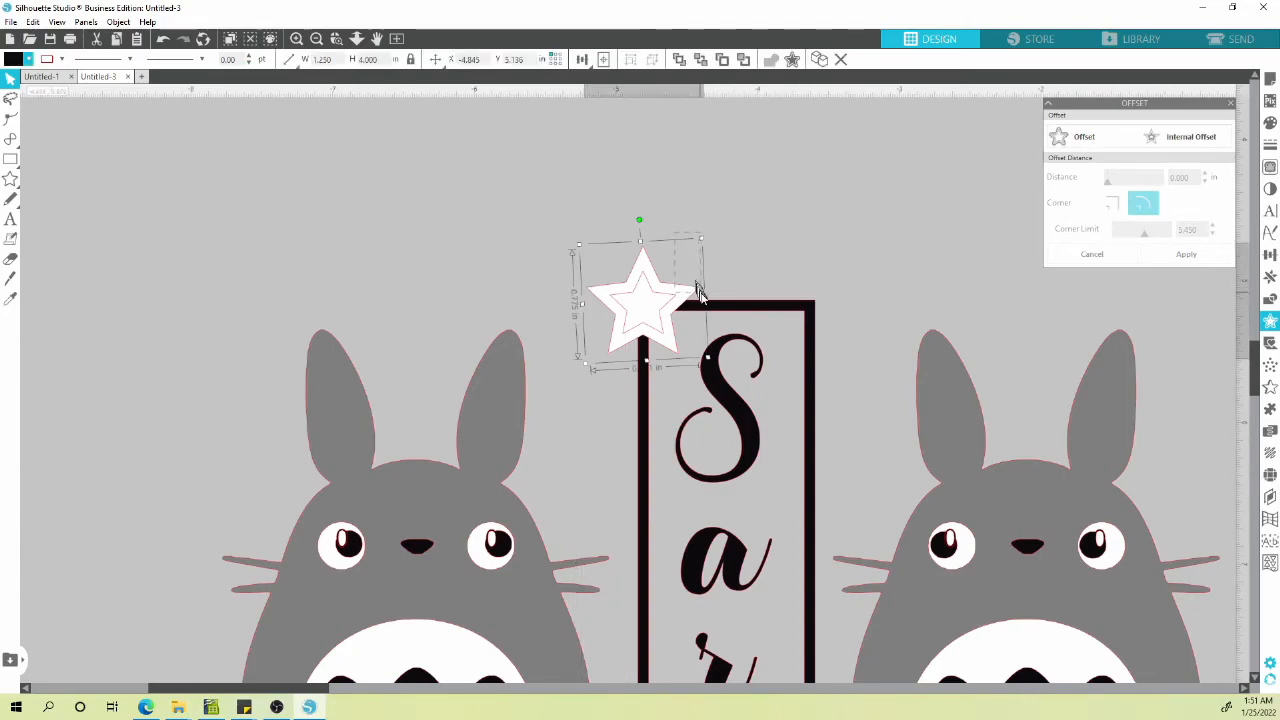
{"action": "left_click", "coordinate": [715, 313], "text": "shift"}
{"action": "left_click", "coordinate": [726, 217]}
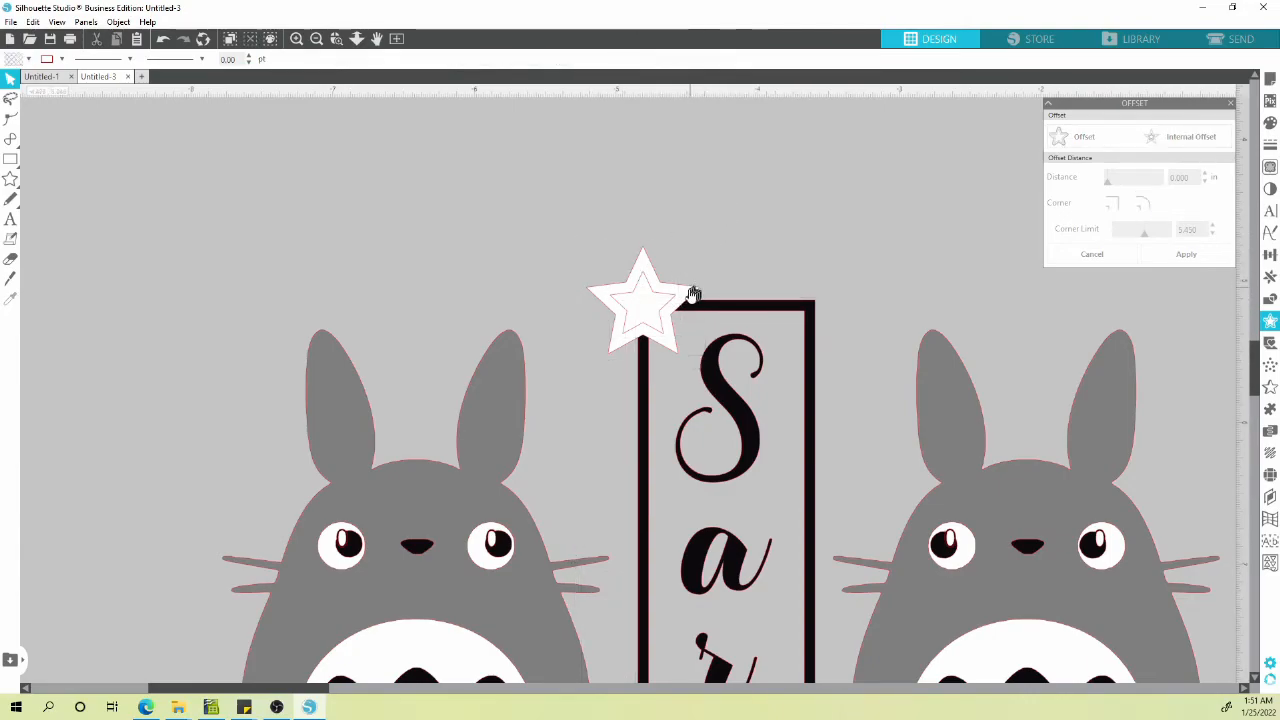
Subtract the white offset star from the black name frame to cut a gap around the small star.
{"action": "left_click", "coordinate": [690, 294]}
{"action": "left_click", "coordinate": [713, 312], "text": "shift"}
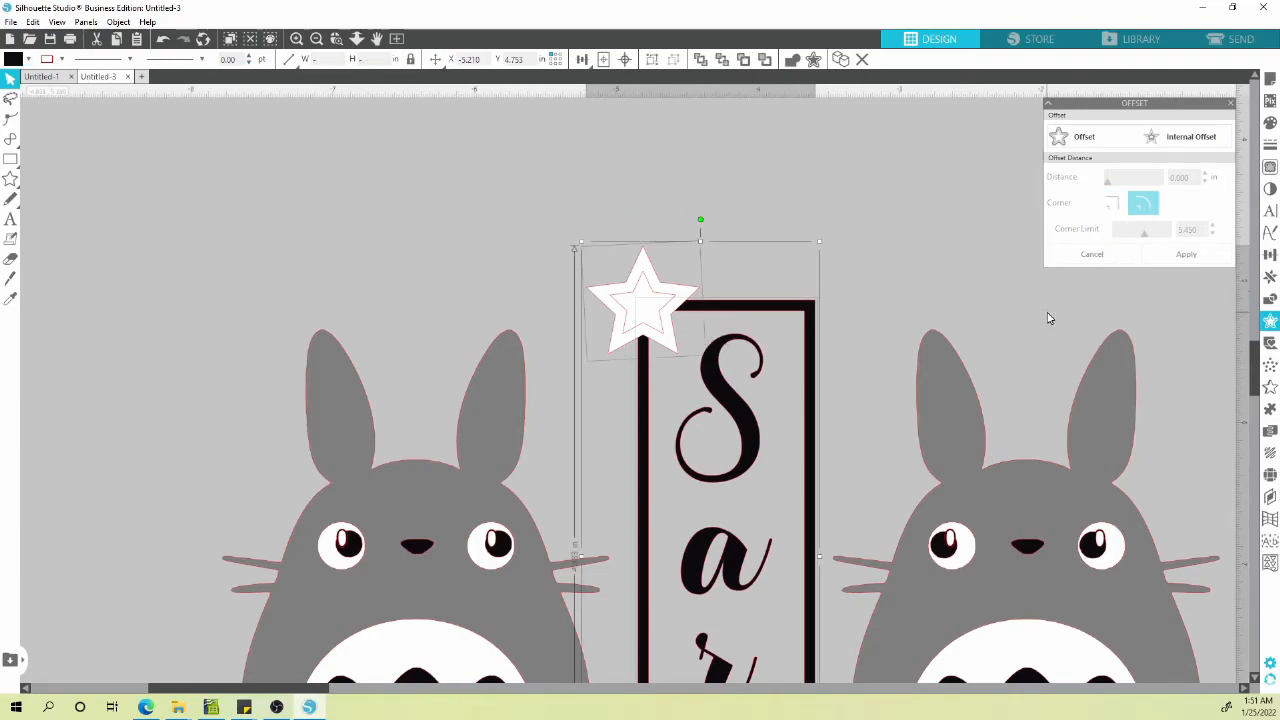
{"action": "left_click", "coordinate": [1269, 300]}
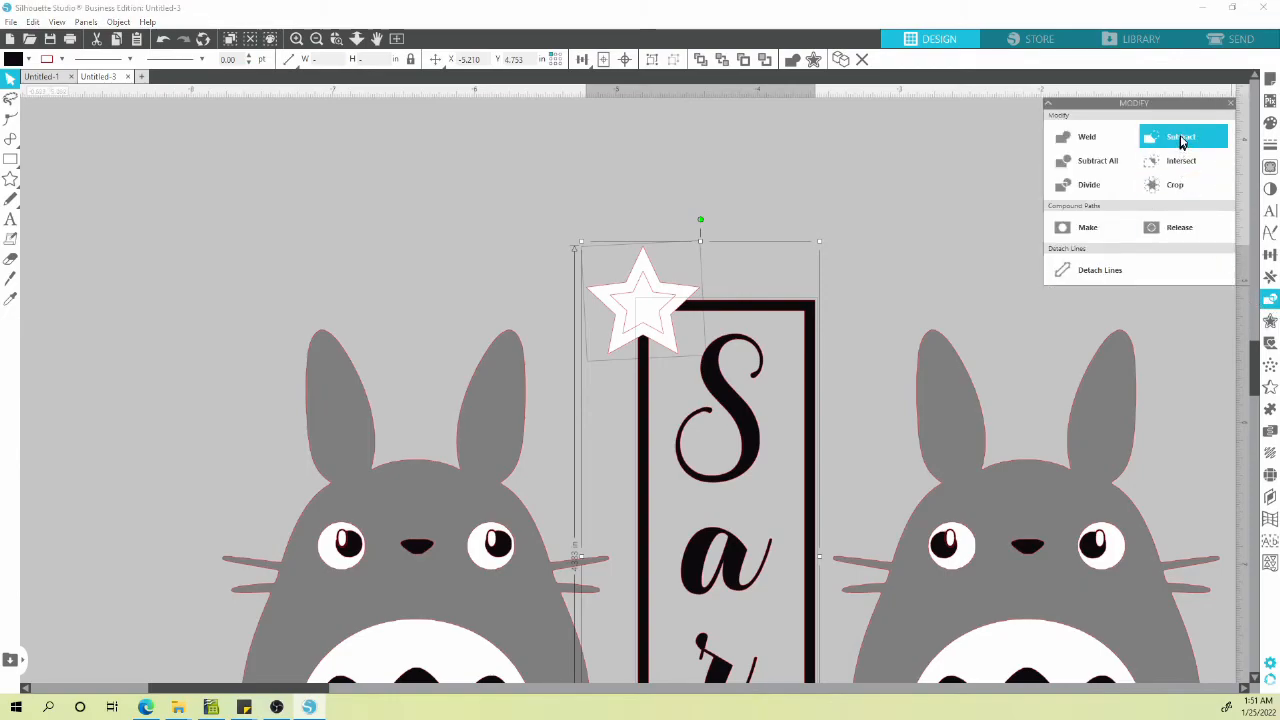
{"action": "left_click", "coordinate": [1181, 142]}
{"action": "left_click", "coordinate": [705, 278]}
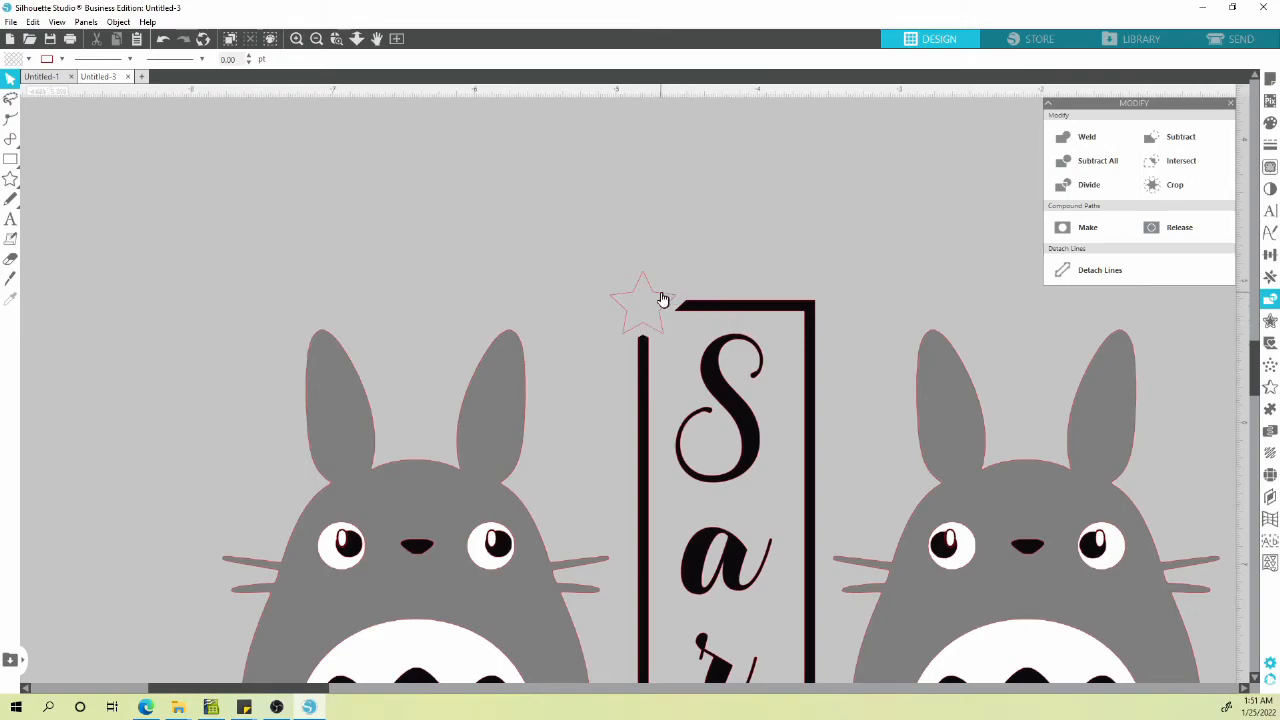
Fill the small star at the frame's upper-left corner with black.
{"action": "left_click", "coordinate": [661, 299]}
{"action": "left_click", "coordinate": [28, 59]}
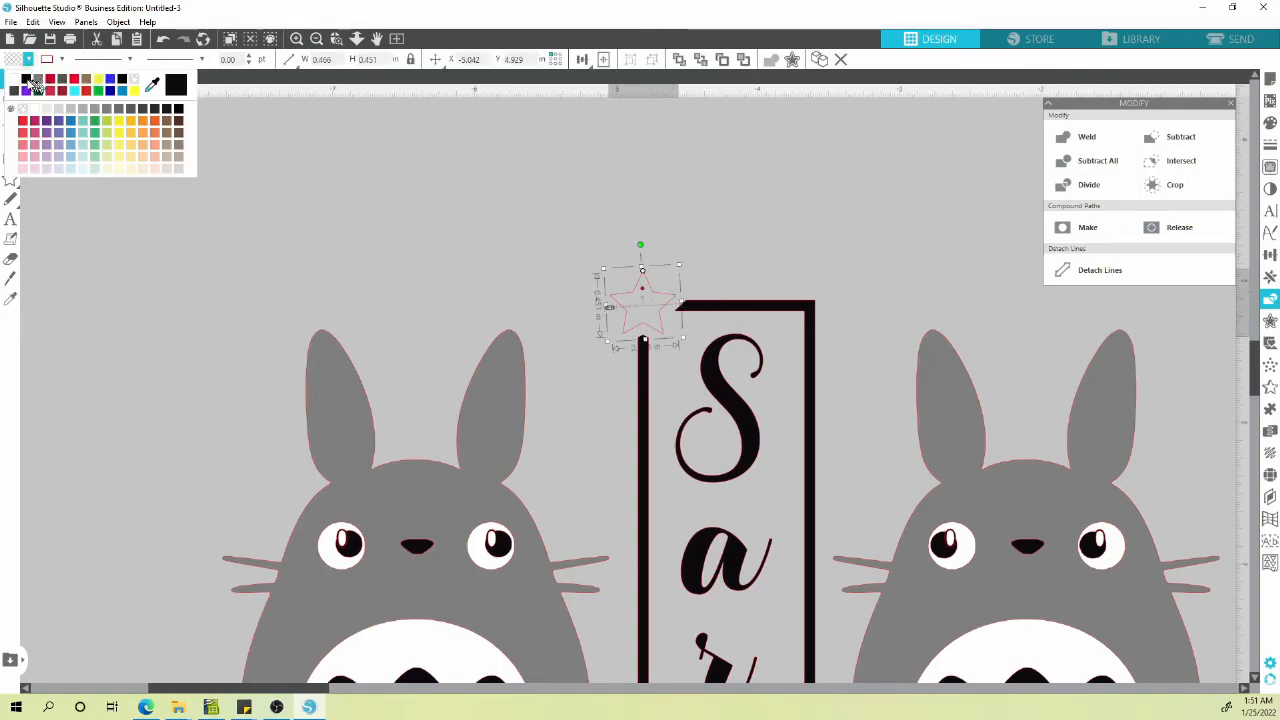
{"action": "left_click", "coordinate": [28, 79]}
{"action": "left_click", "coordinate": [762, 239]}
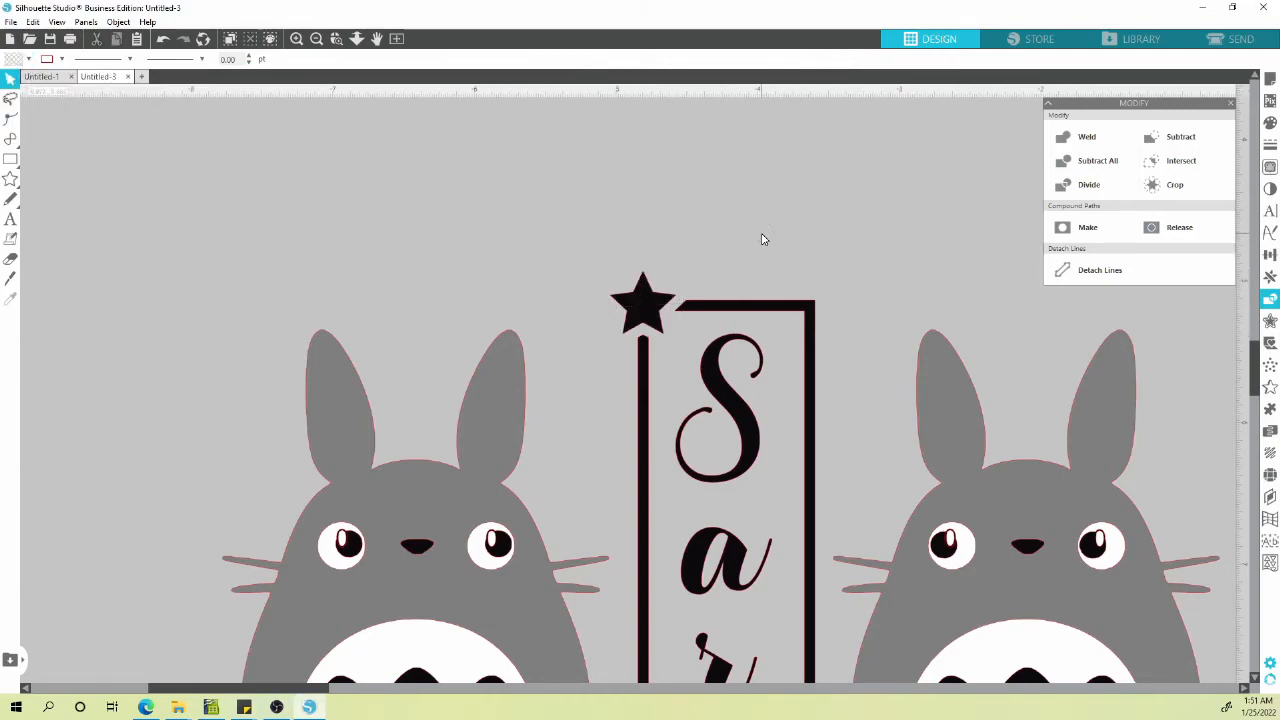
{"action": "scroll", "coordinate": [761, 239], "scroll_direction": "down", "scroll_amount": 5}
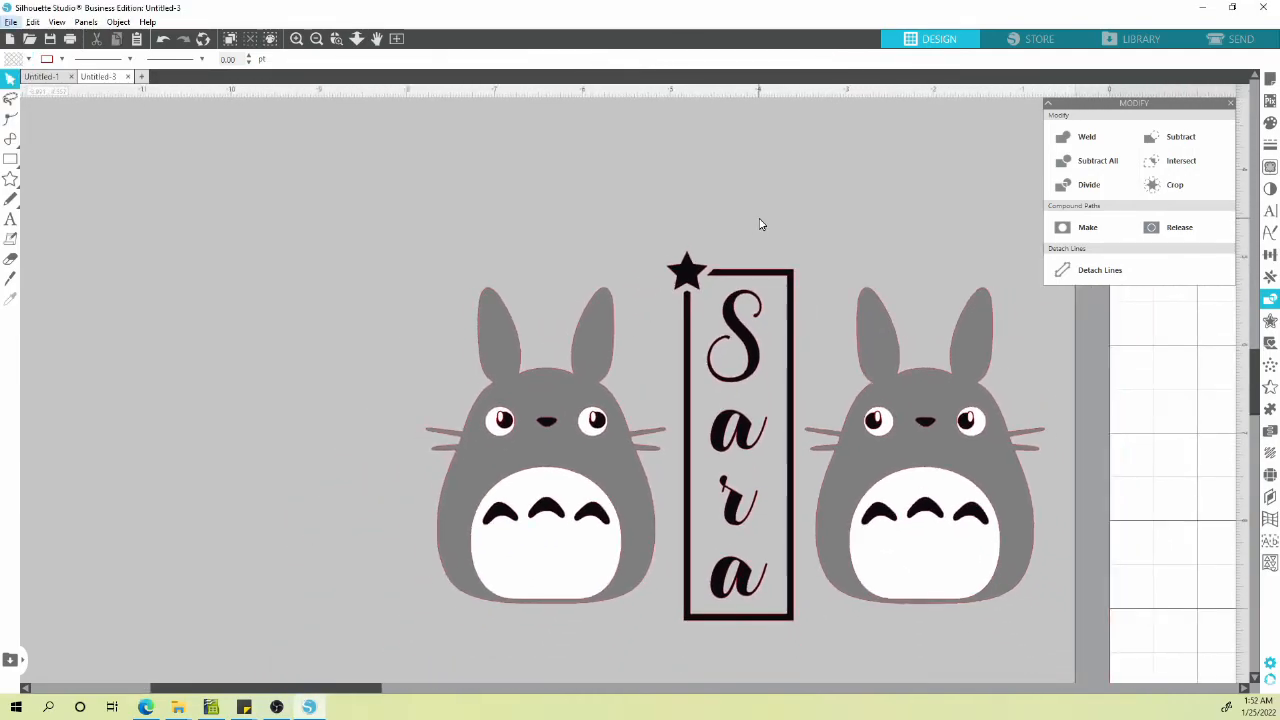
Duplicate the black star and place the copy over the frame's lower-right corner.
{"action": "left_click", "coordinate": [690, 275]}
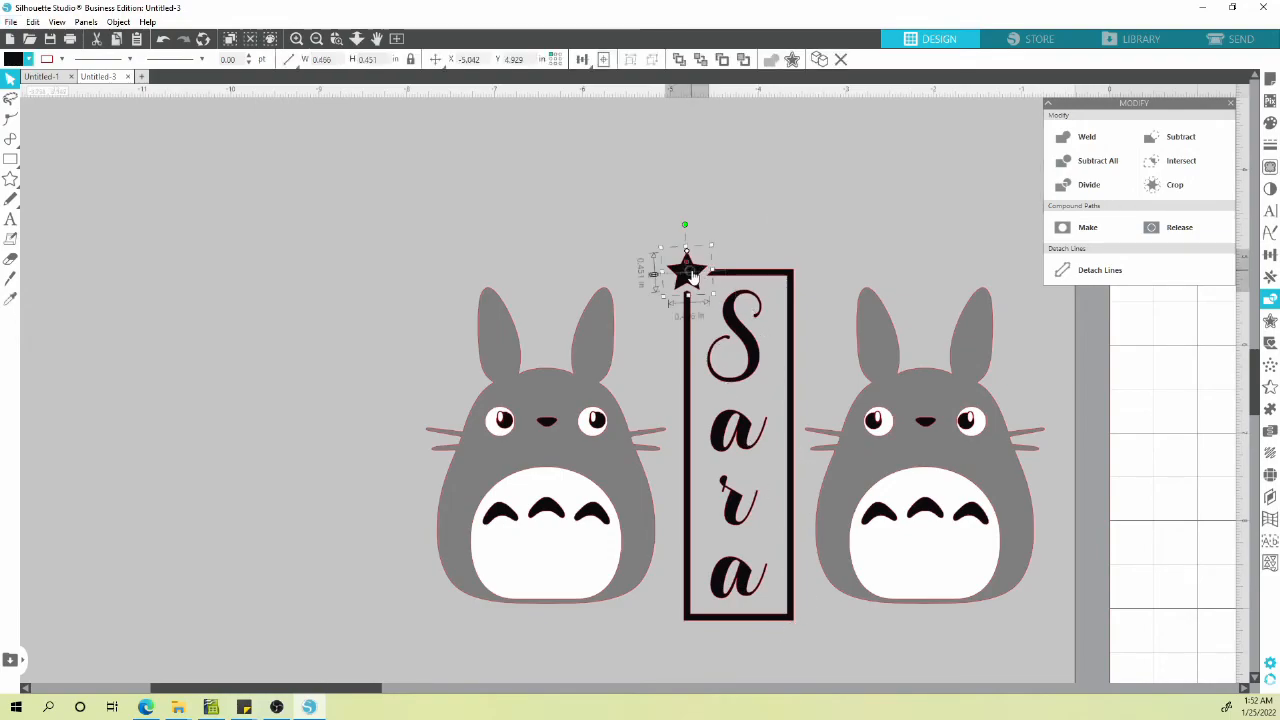
{"action": "key", "text": "ctrl+Up"}
{"action": "left_click_drag", "start_coordinate": [692, 245], "coordinate": [790, 612]}
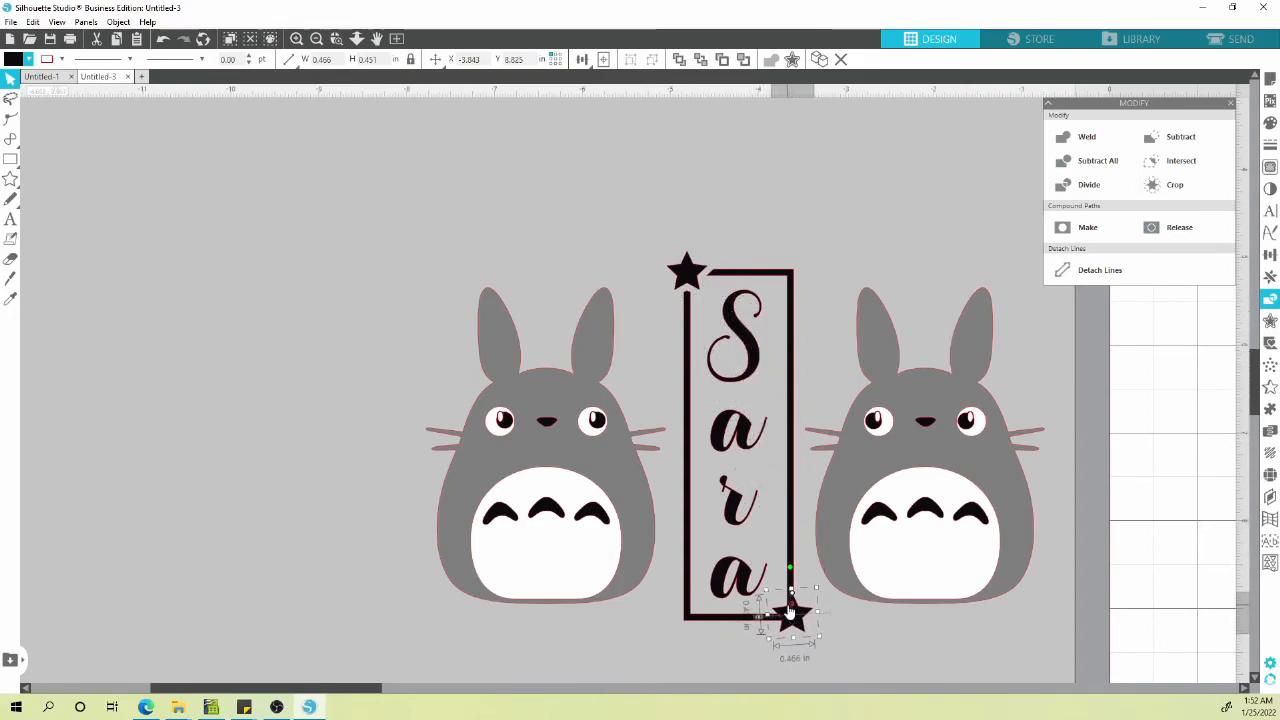
{"action": "scroll", "coordinate": [790, 612], "scroll_direction": "up", "scroll_amount": 3}
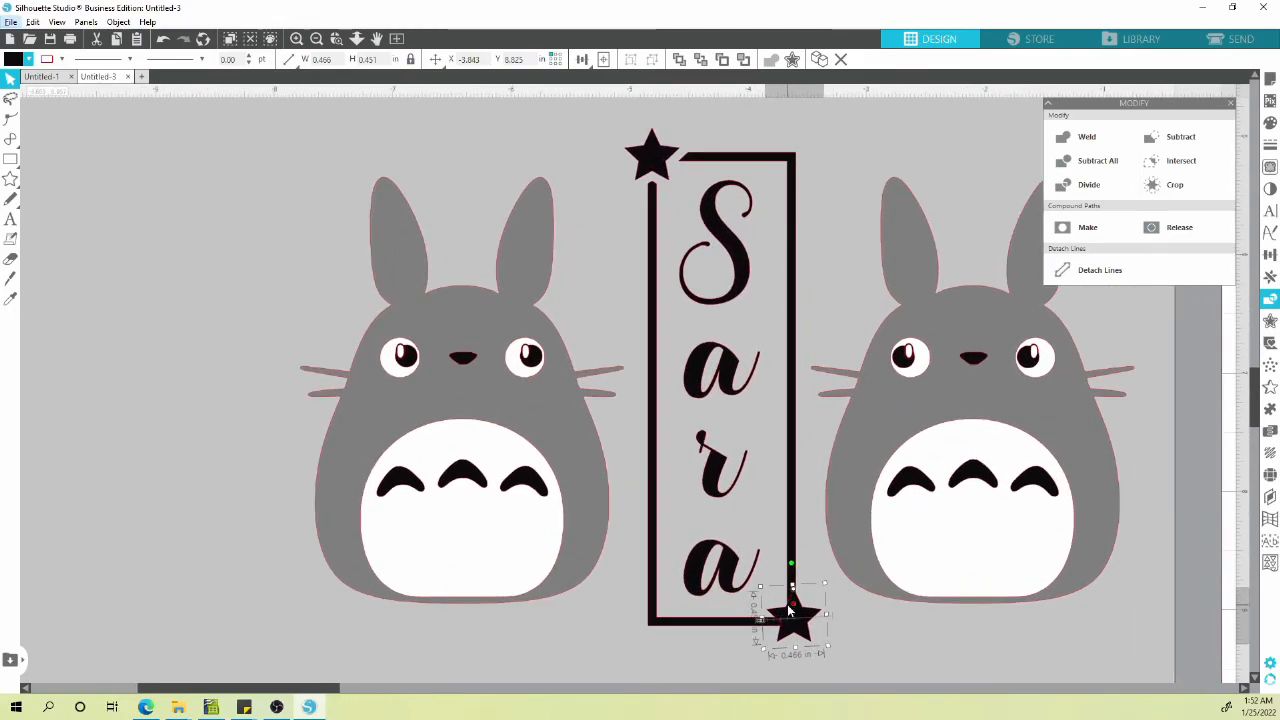
{"action": "left_click_drag", "start_coordinate": [795, 623], "coordinate": [790, 619]}
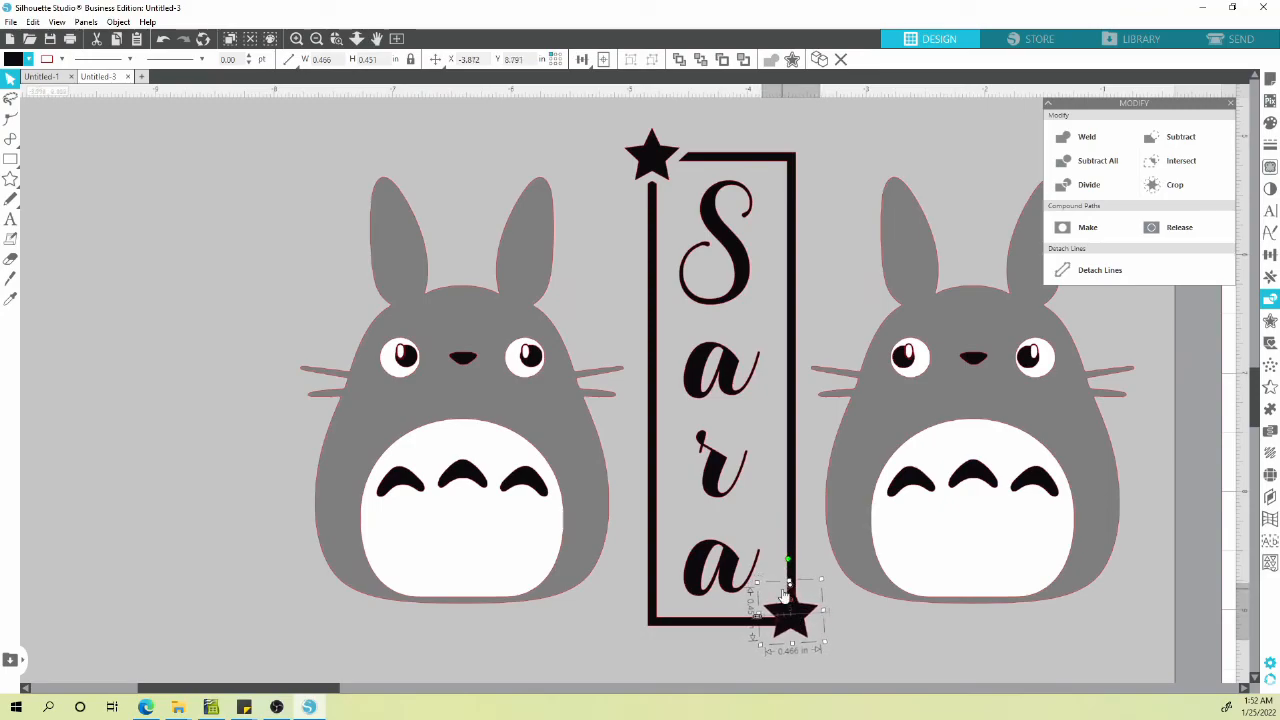
Remove the copied star's fill and nudge it so it is centered on the frame's lower-right corner.
{"action": "left_click", "coordinate": [29, 60]}
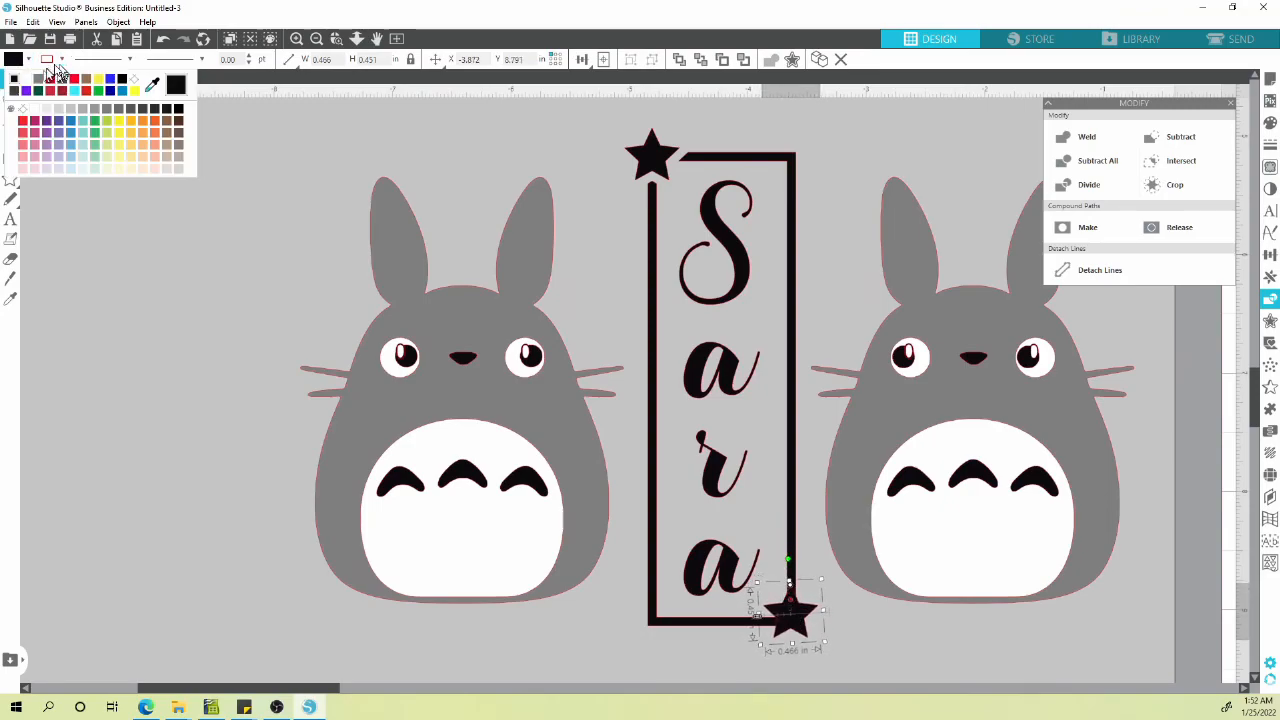
{"action": "left_click", "coordinate": [126, 80]}
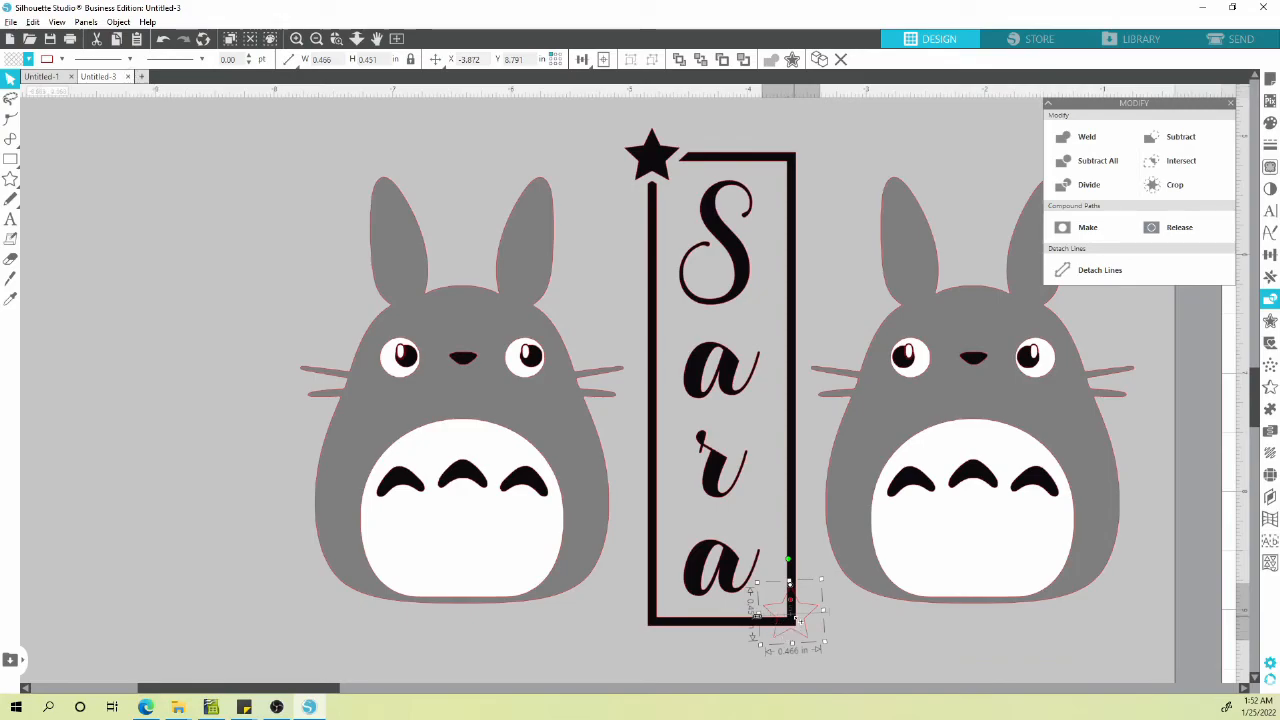
{"action": "scroll", "coordinate": [793, 625], "scroll_direction": "up", "scroll_amount": 5}
{"action": "scroll", "coordinate": [803, 620], "scroll_direction": "up", "scroll_amount": 1}
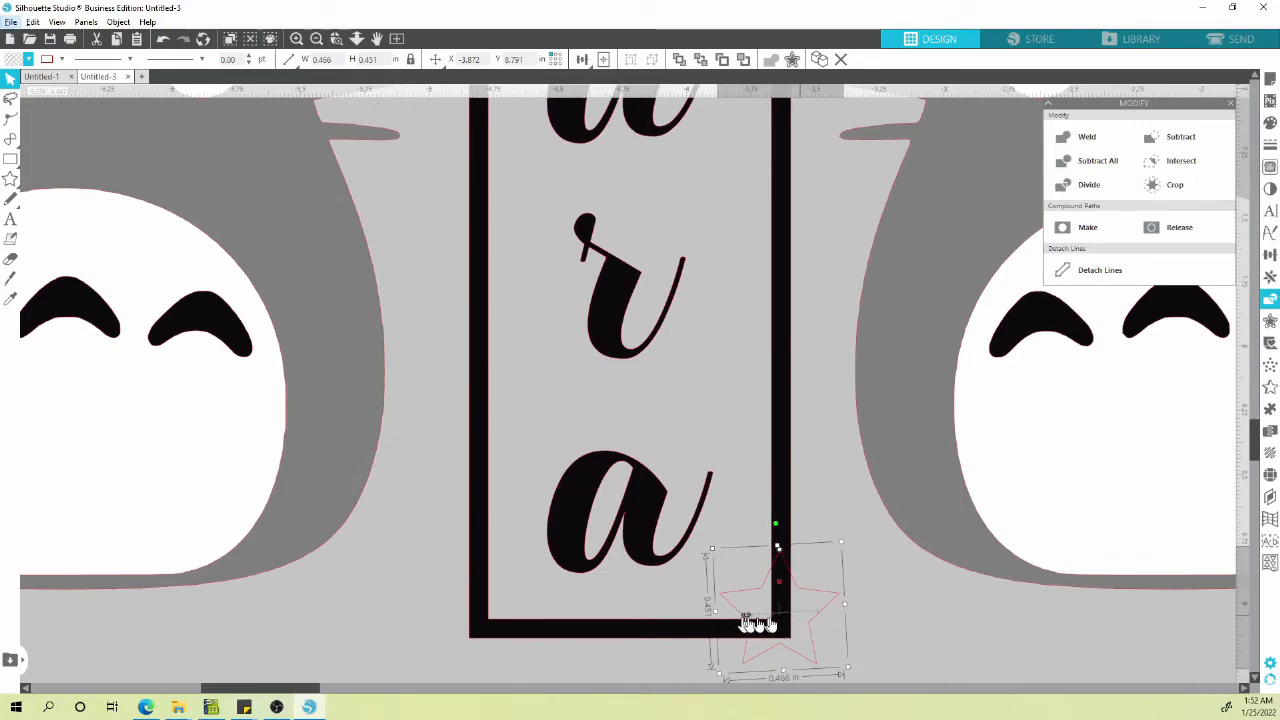
{"action": "key", "text": "Down"}
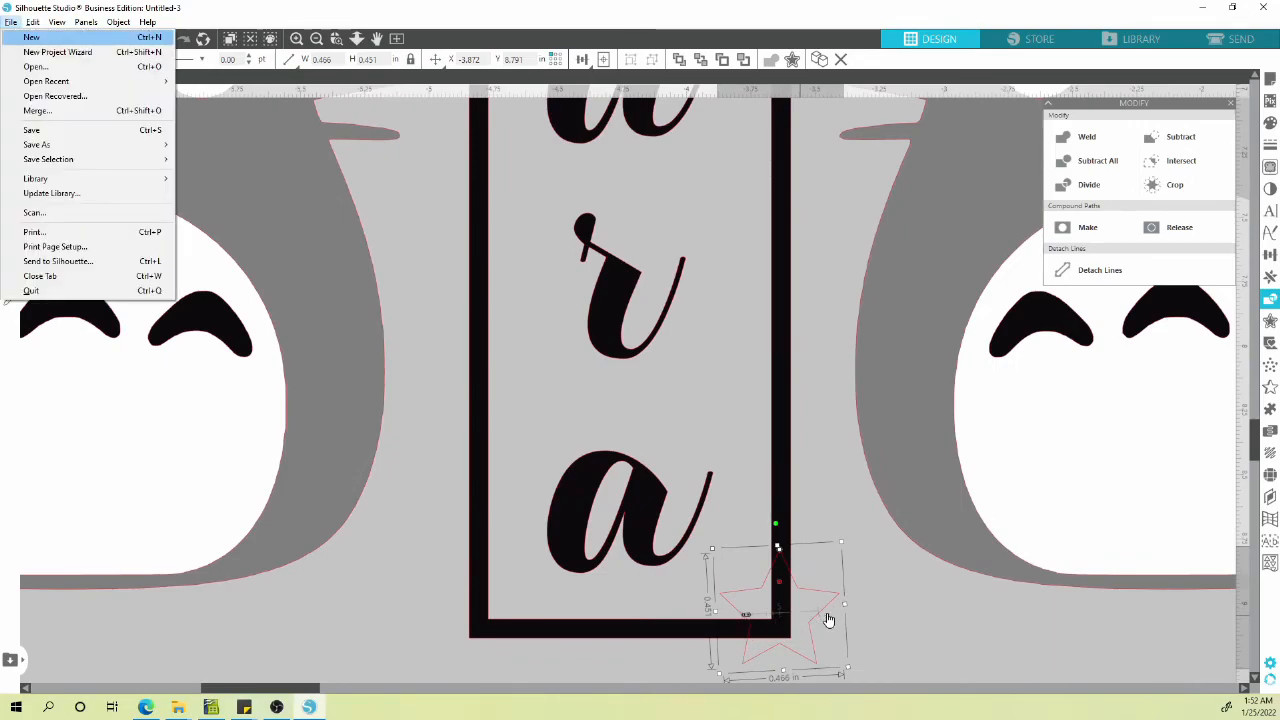
{"action": "left_click", "coordinate": [842, 610]}
{"action": "left_click", "coordinate": [827, 612]}
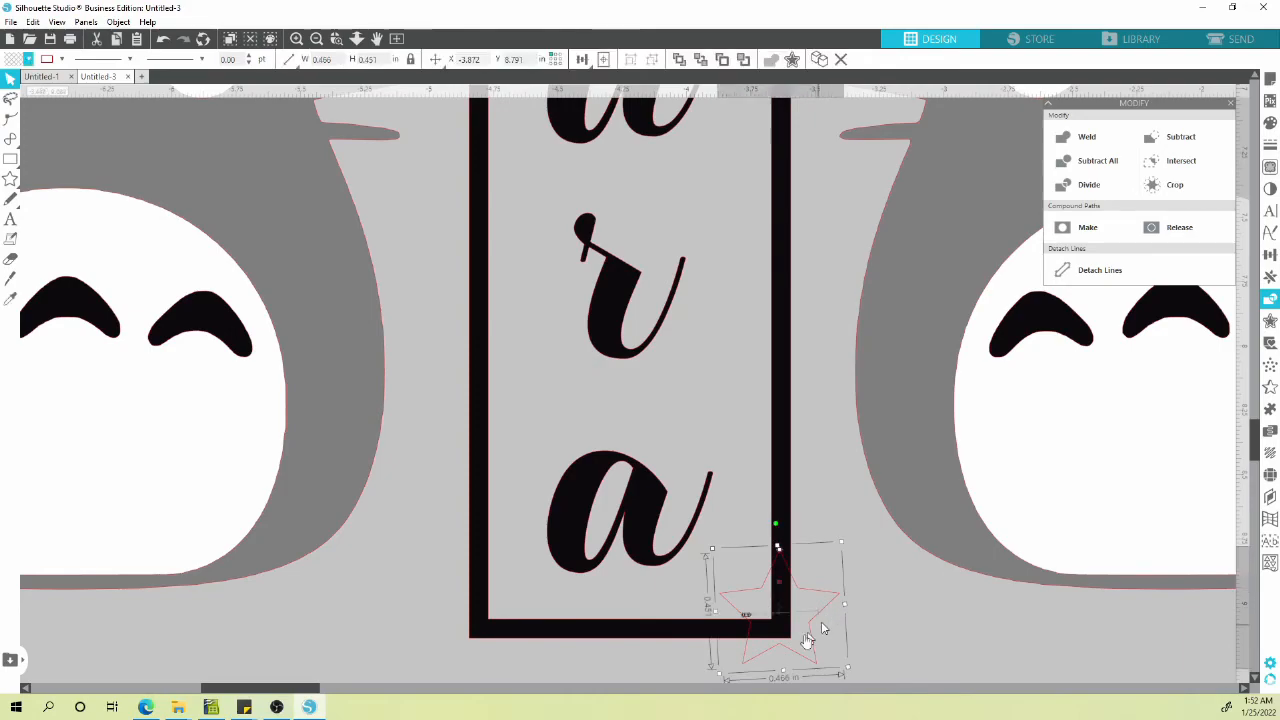
{"action": "left_click", "coordinate": [852, 613]}
{"action": "left_click", "coordinate": [812, 622]}
{"action": "key", "text": "Up"}
{"action": "key", "text": "Up"}
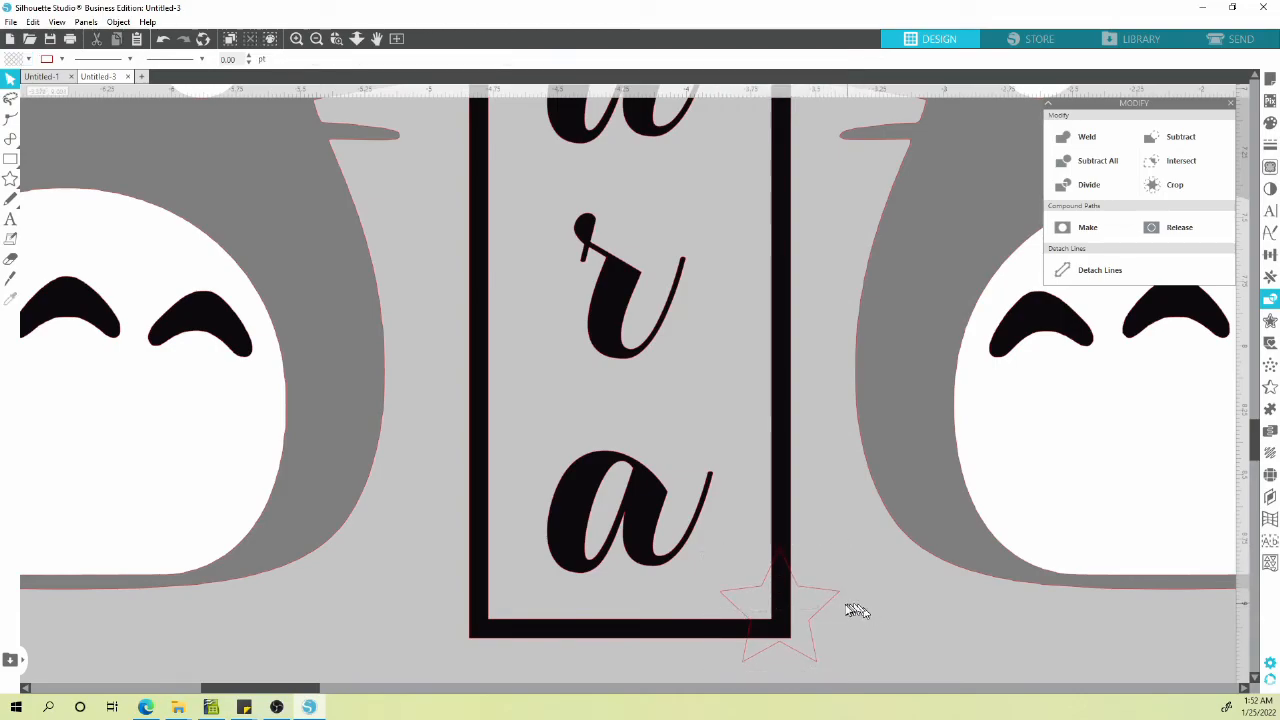
{"action": "key", "text": "Up"}
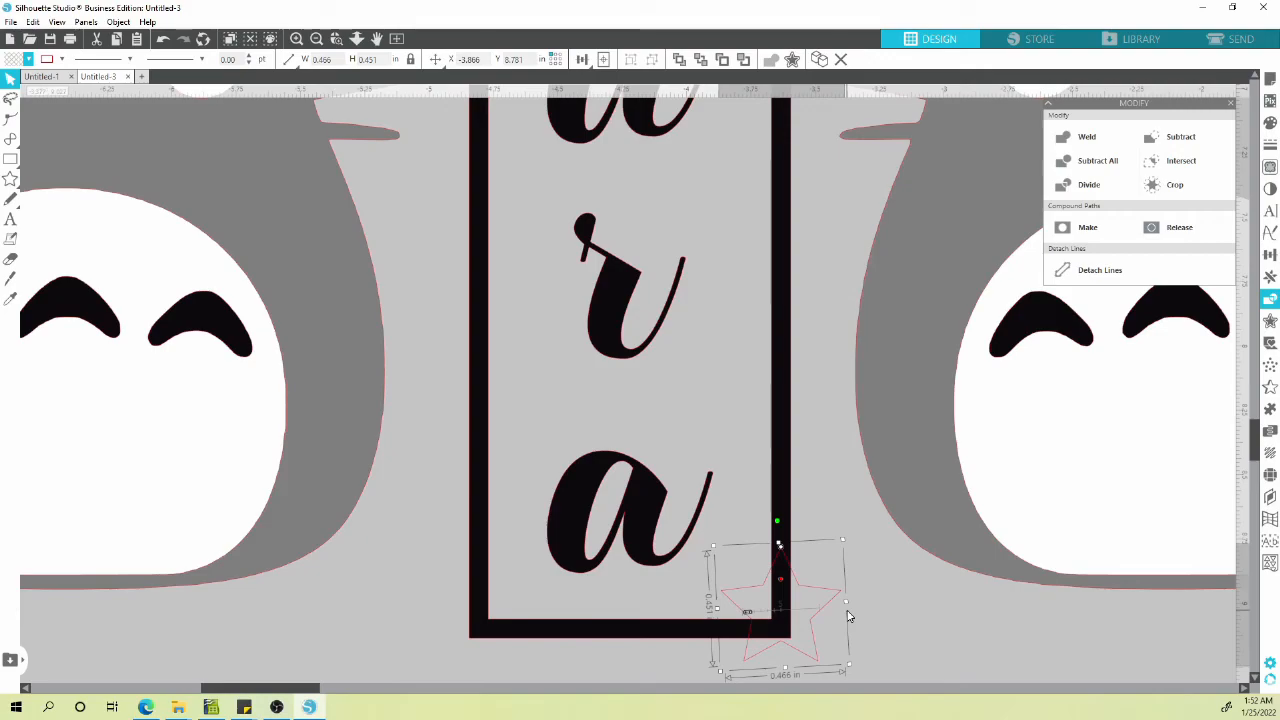
{"action": "left_click", "coordinate": [828, 612]}
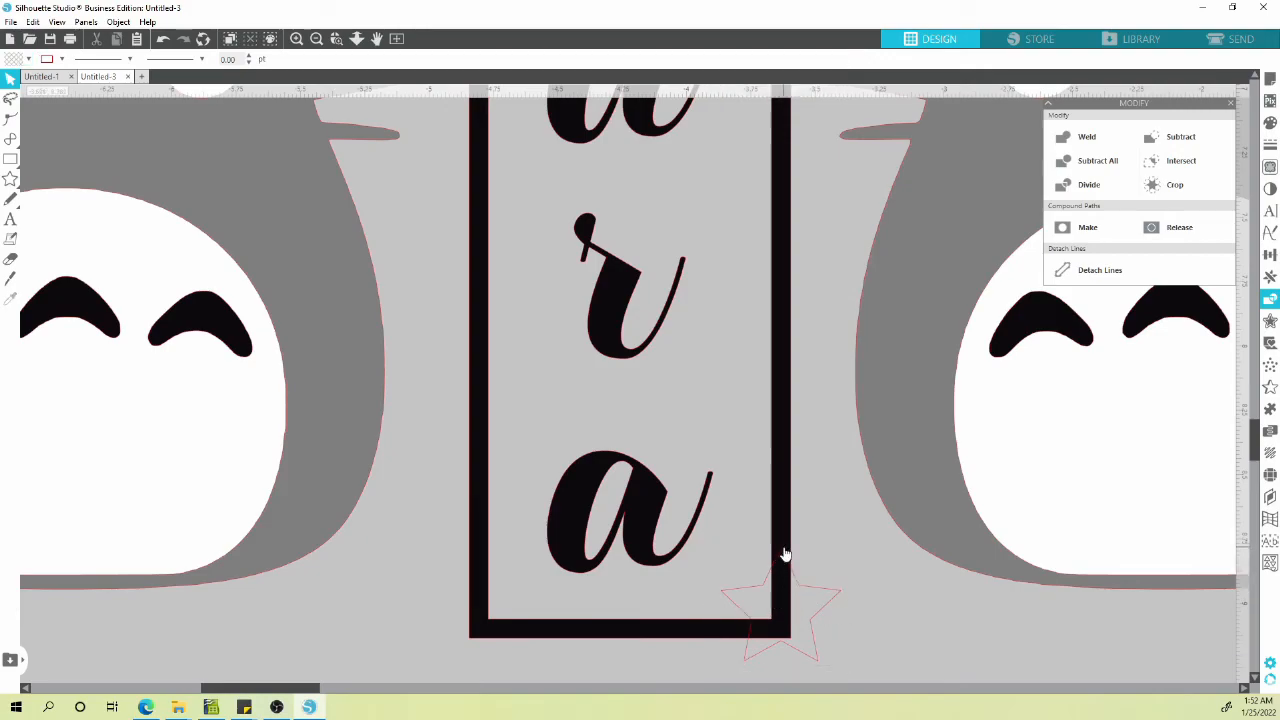
Offset the lower-right star outward by 0.075 in with sharp corners and a corner limit of 6.050.
{"action": "scroll", "coordinate": [840, 638], "scroll_direction": "down", "scroll_amount": 6}
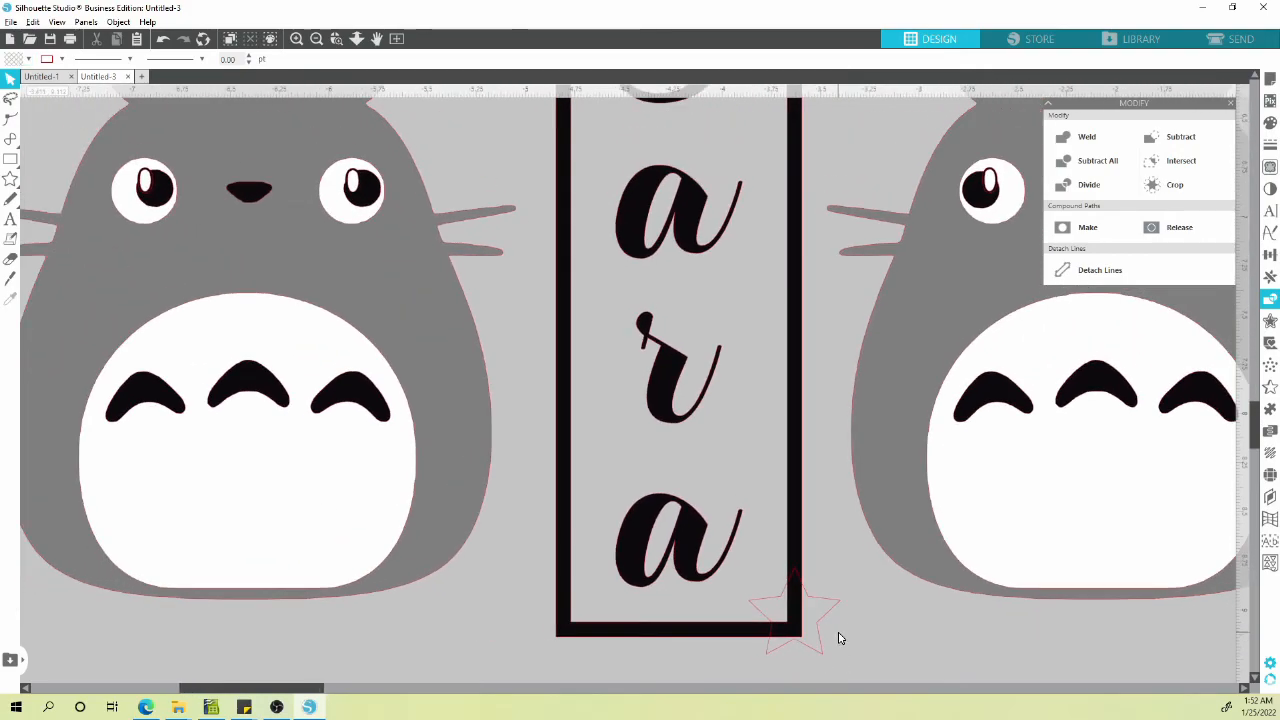
{"action": "left_click", "coordinate": [836, 628]}
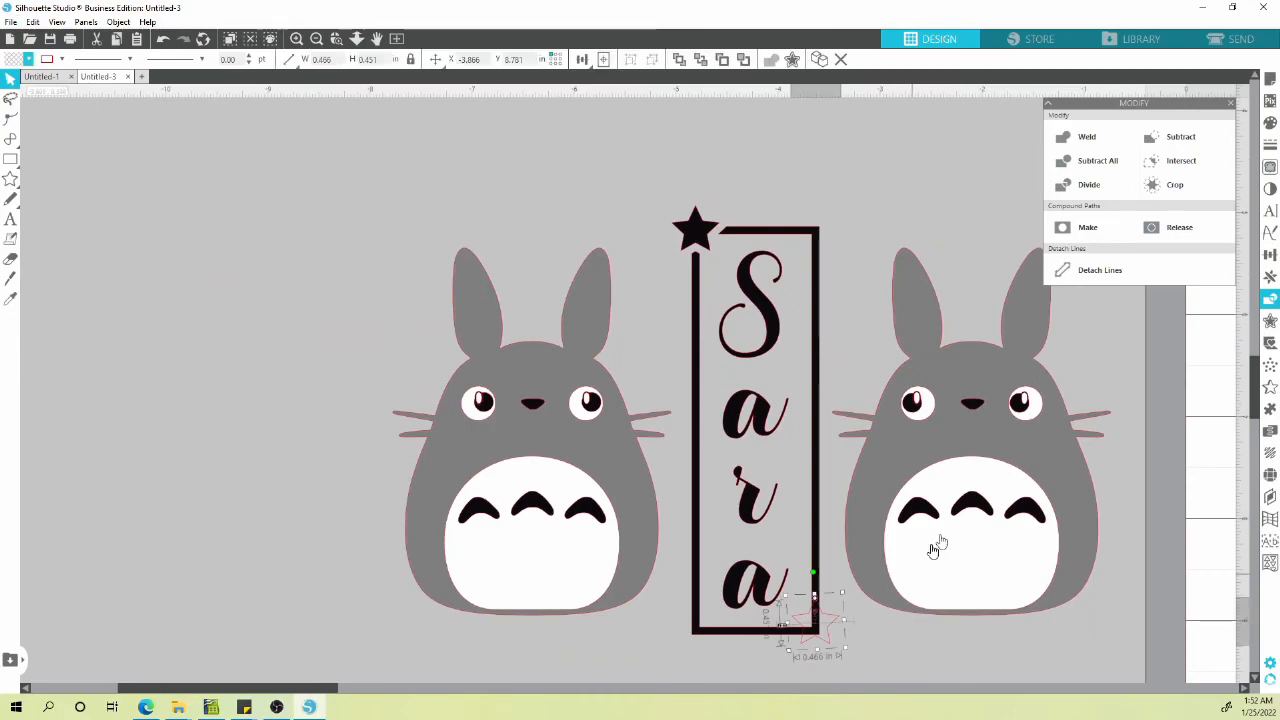
{"action": "left_click", "coordinate": [1271, 322]}
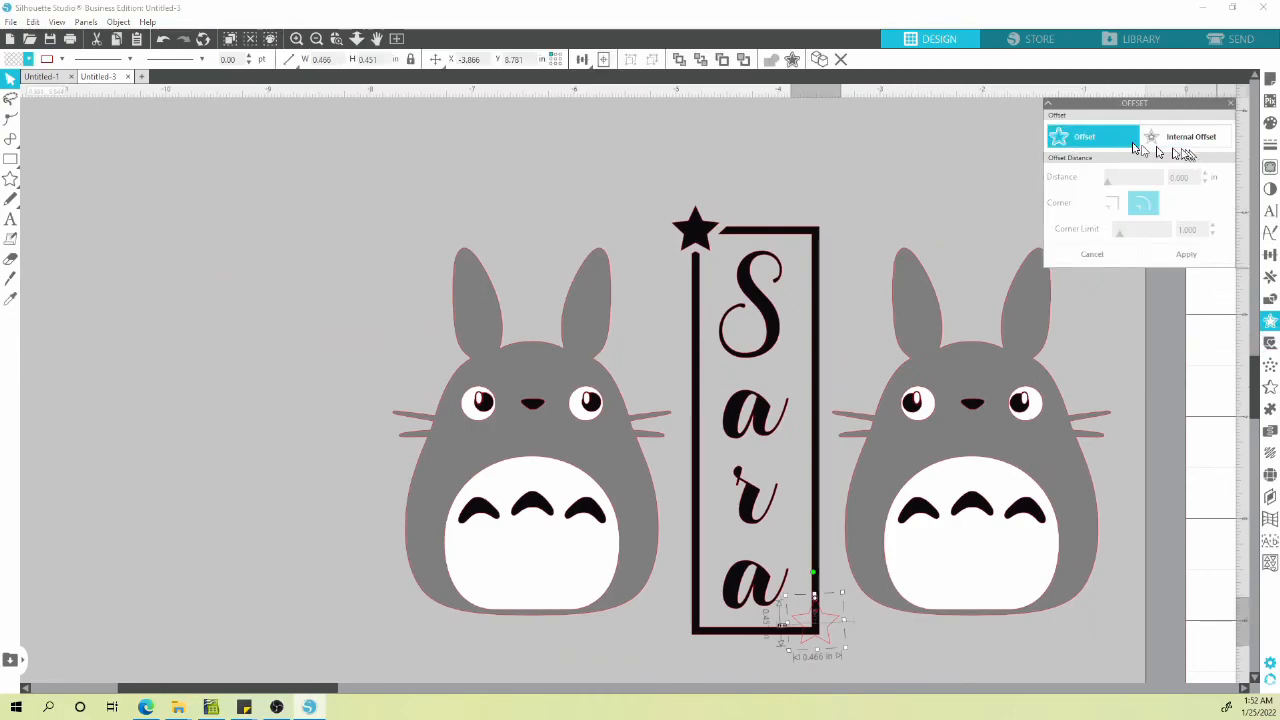
{"action": "left_click", "coordinate": [1094, 141]}
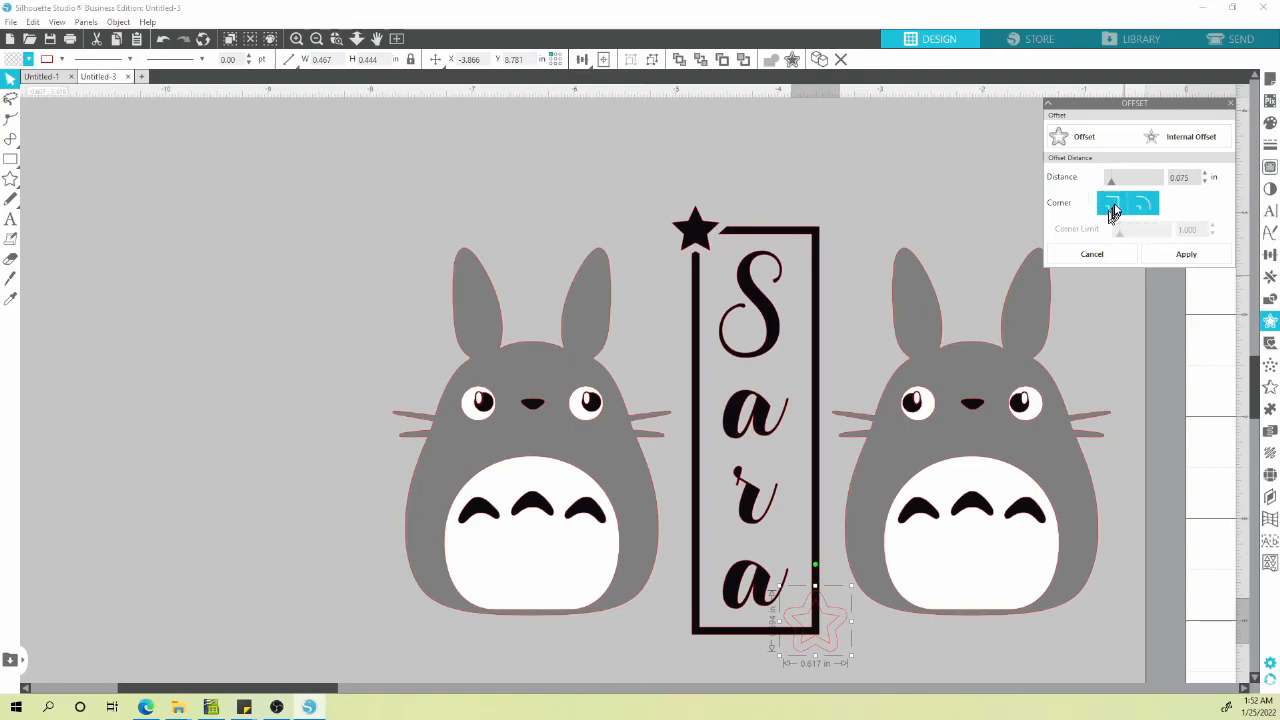
{"action": "left_click", "coordinate": [1117, 205]}
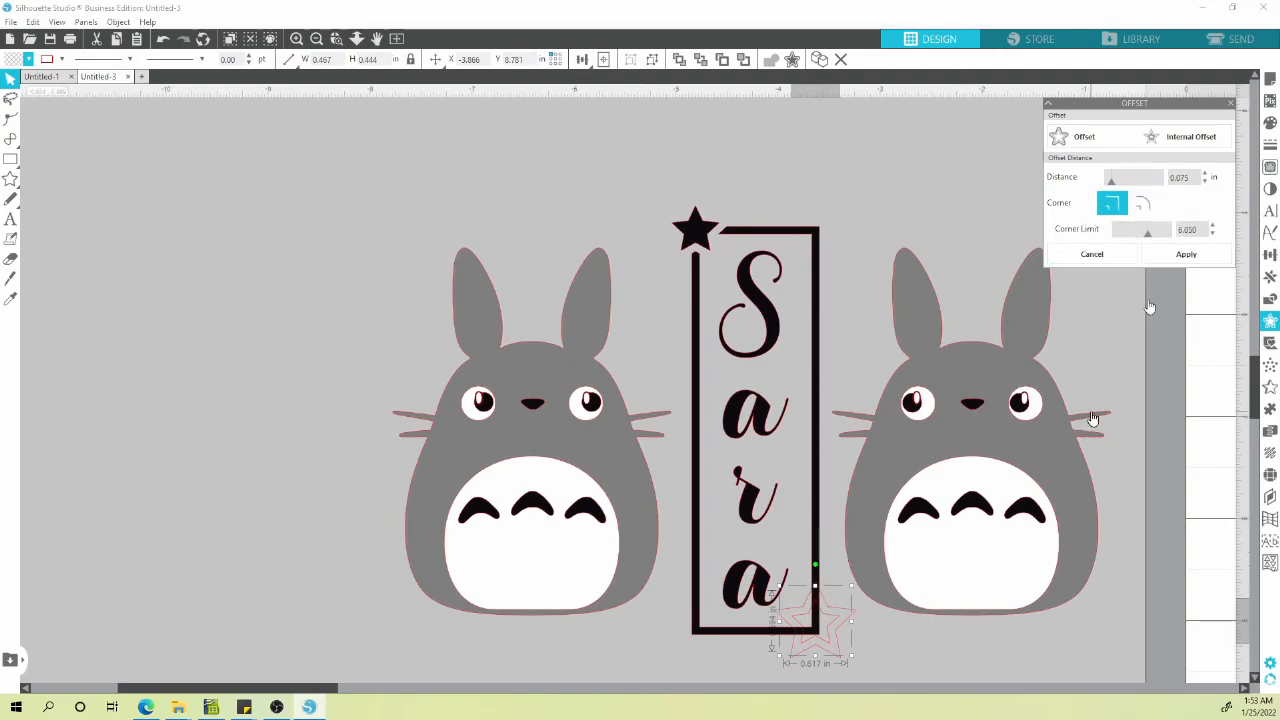
{"action": "left_click", "coordinate": [1184, 256]}
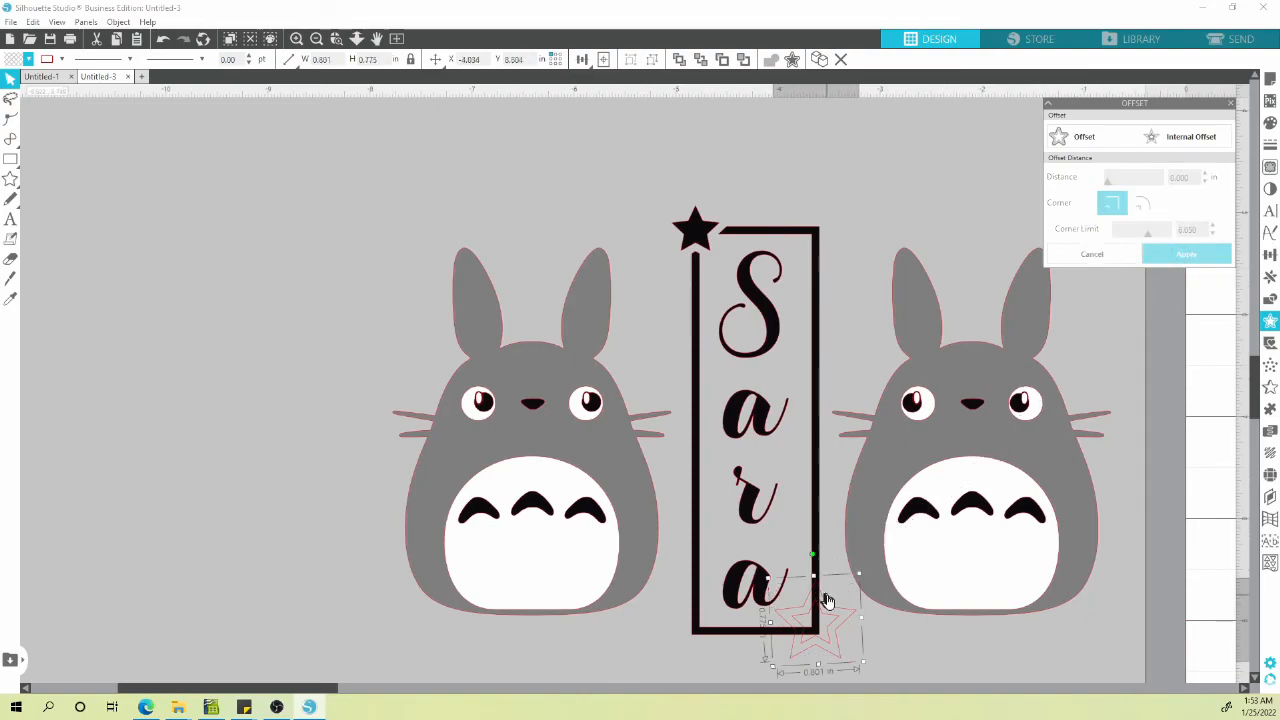
Fill the larger offset star at the lower-right corner with white.
{"action": "left_click", "coordinate": [30, 60]}
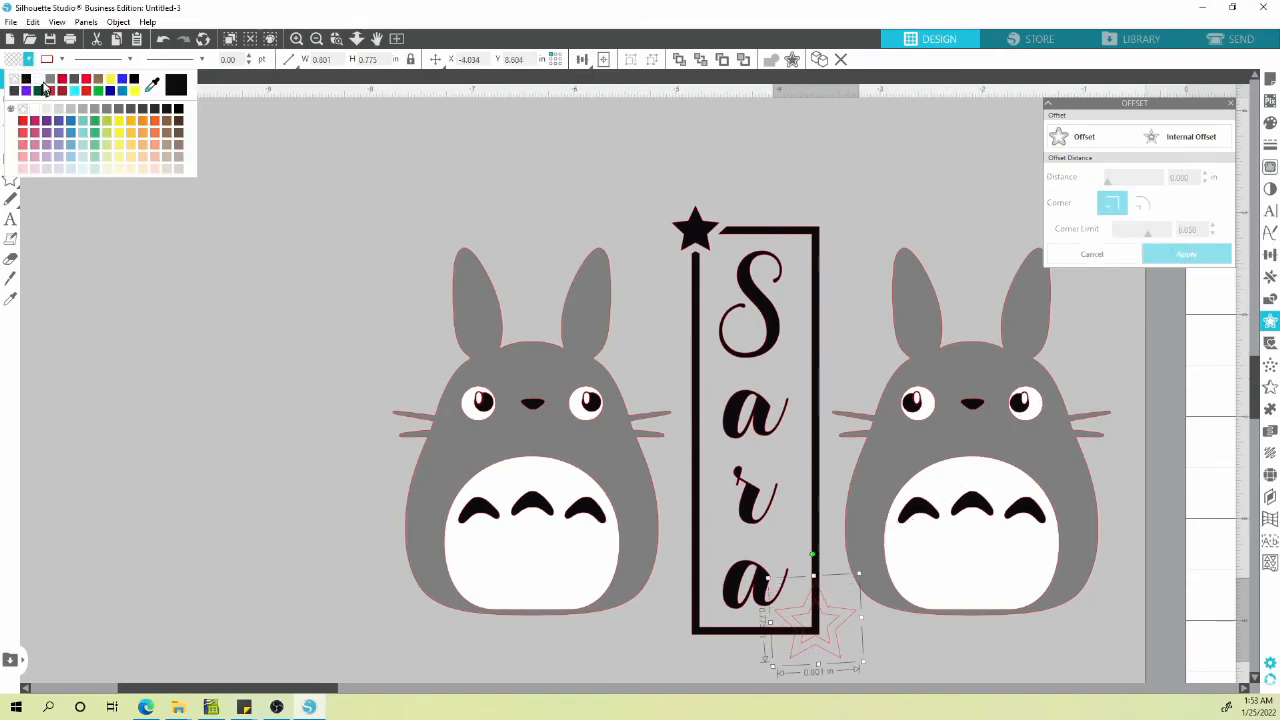
{"action": "left_click", "coordinate": [45, 88]}
{"action": "left_click", "coordinate": [832, 486]}
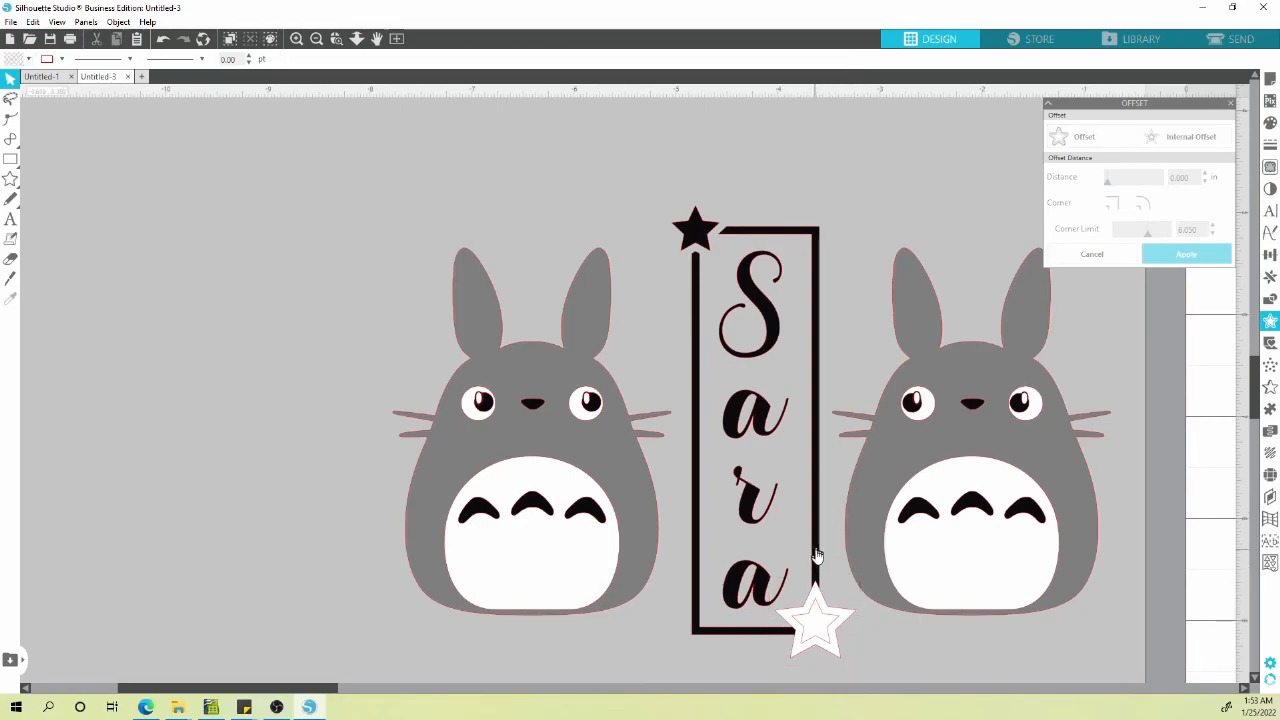
Bring the black frame in front of the white offset star and send it behind again.
{"action": "left_click", "coordinate": [816, 558]}
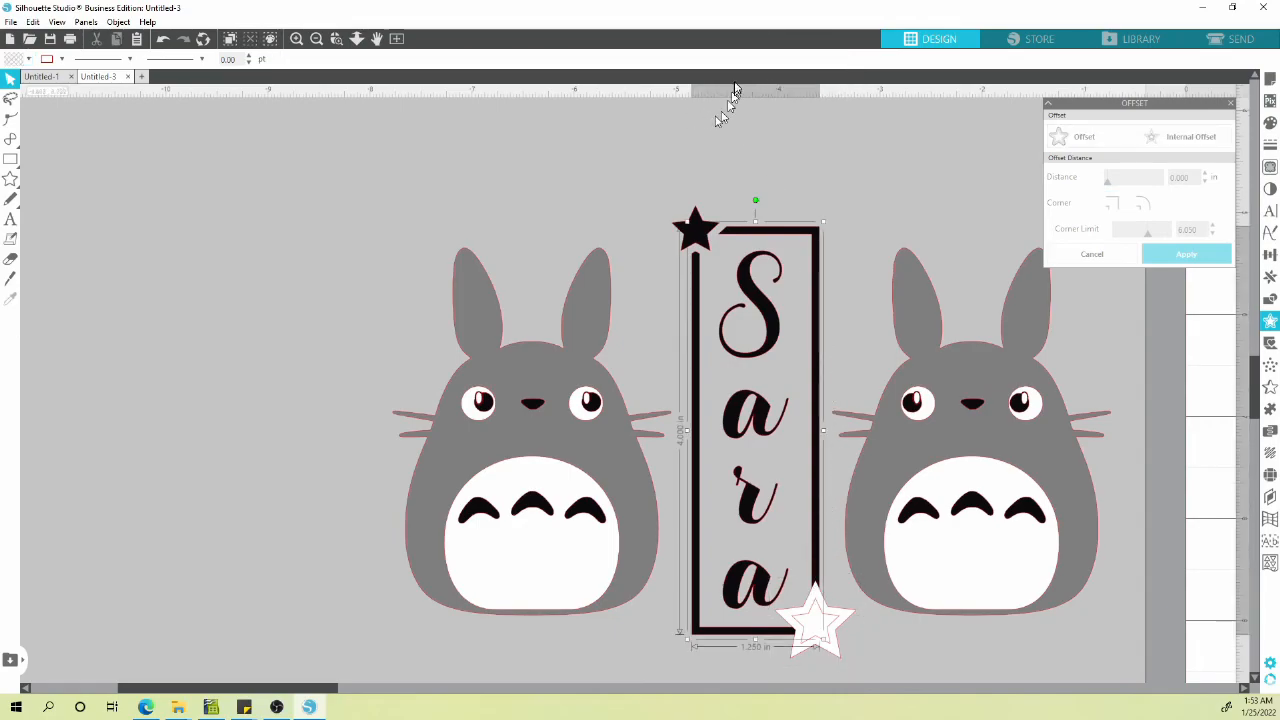
{"action": "left_click", "coordinate": [700, 59]}
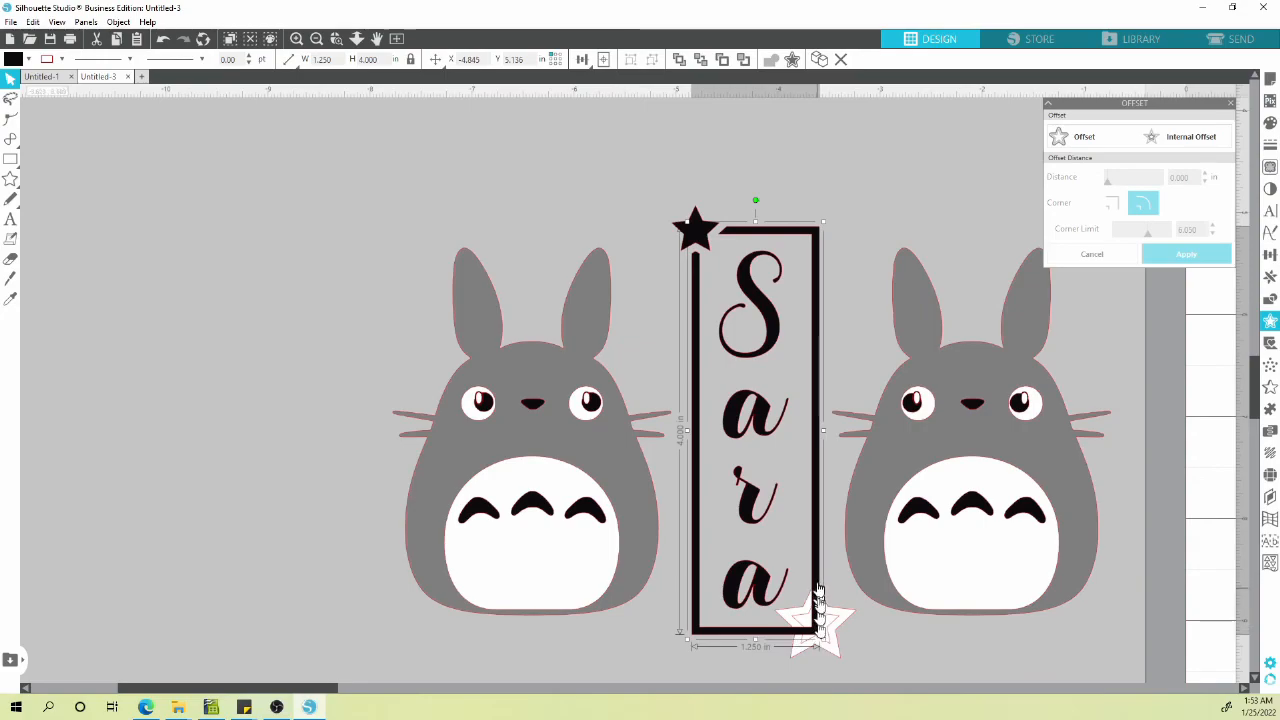
{"action": "left_click", "coordinate": [702, 60]}
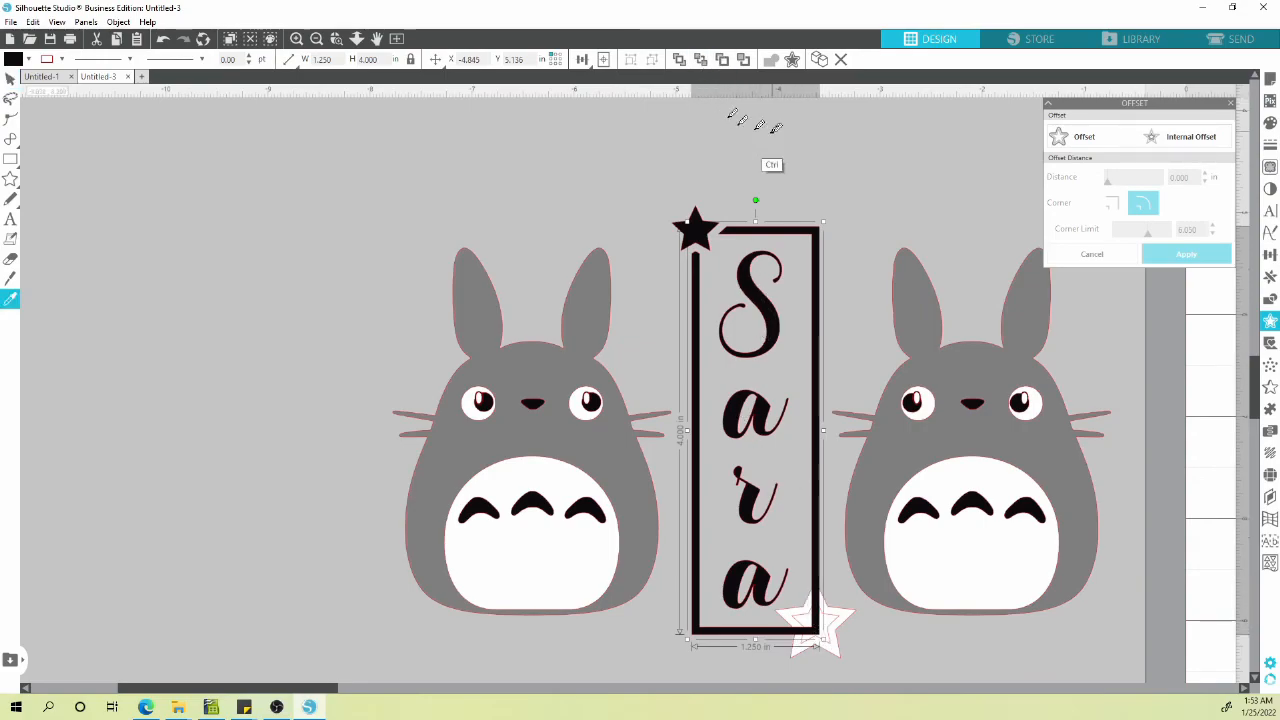
Subtract the white offset star from the black frame to cut a gap at its lower-right corner.
{"action": "left_click", "coordinate": [812, 603]}
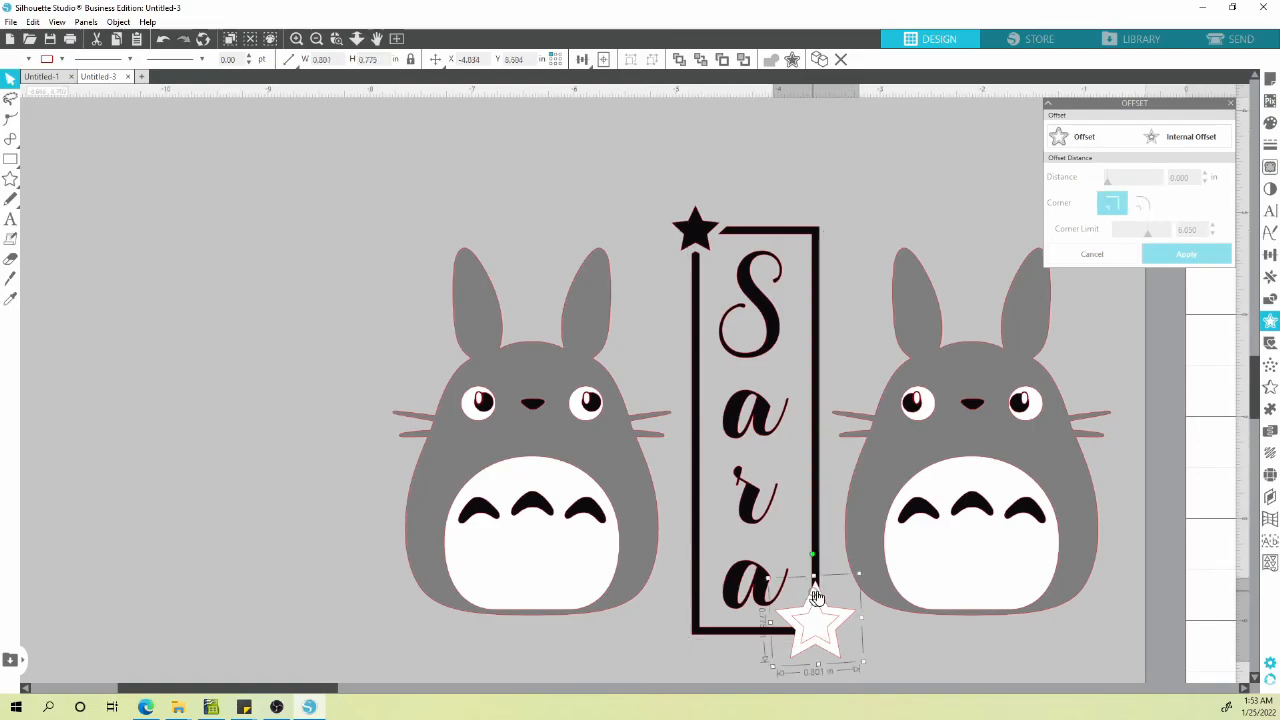
{"action": "left_click", "coordinate": [815, 537], "text": "shift"}
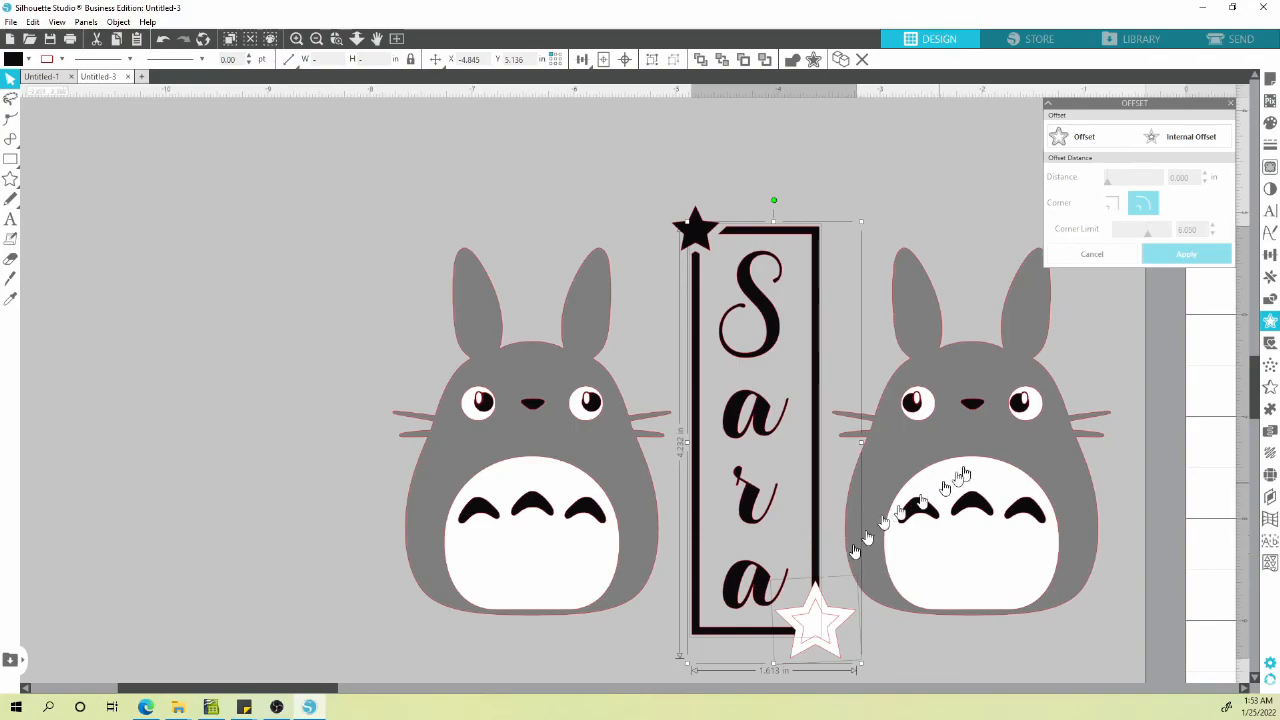
{"action": "left_click", "coordinate": [1270, 343]}
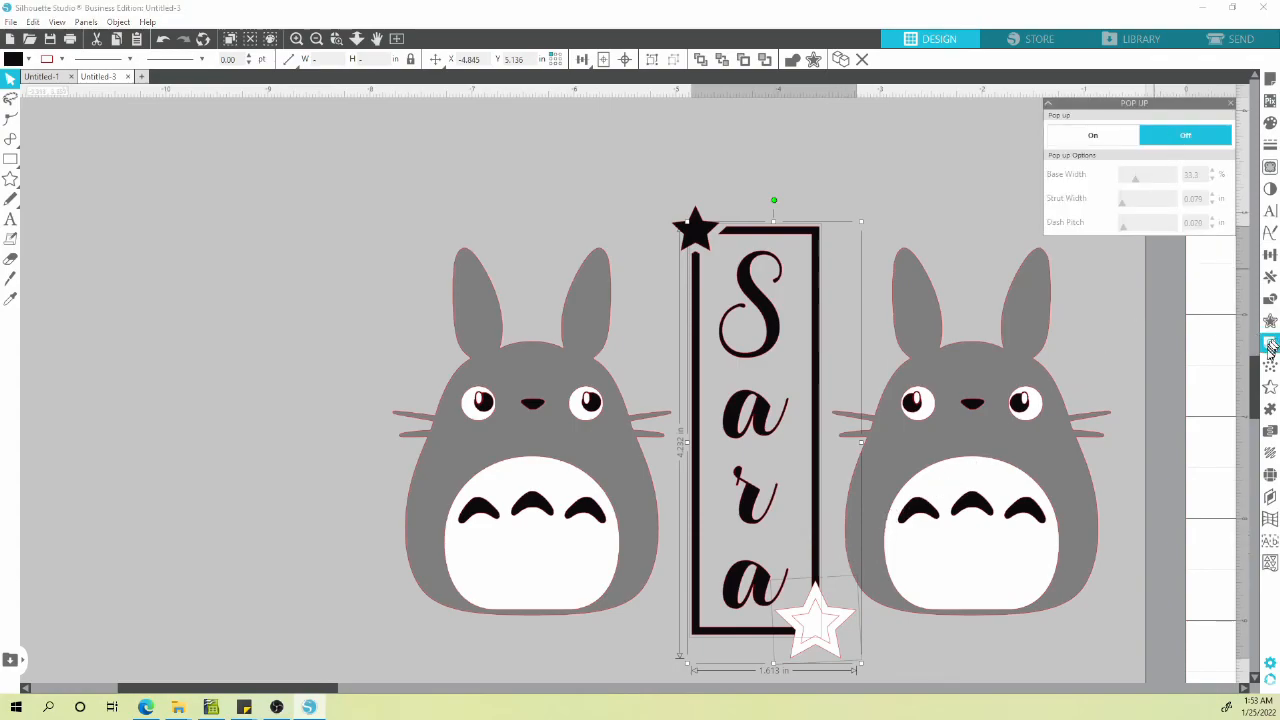
{"action": "left_click", "coordinate": [1270, 299]}
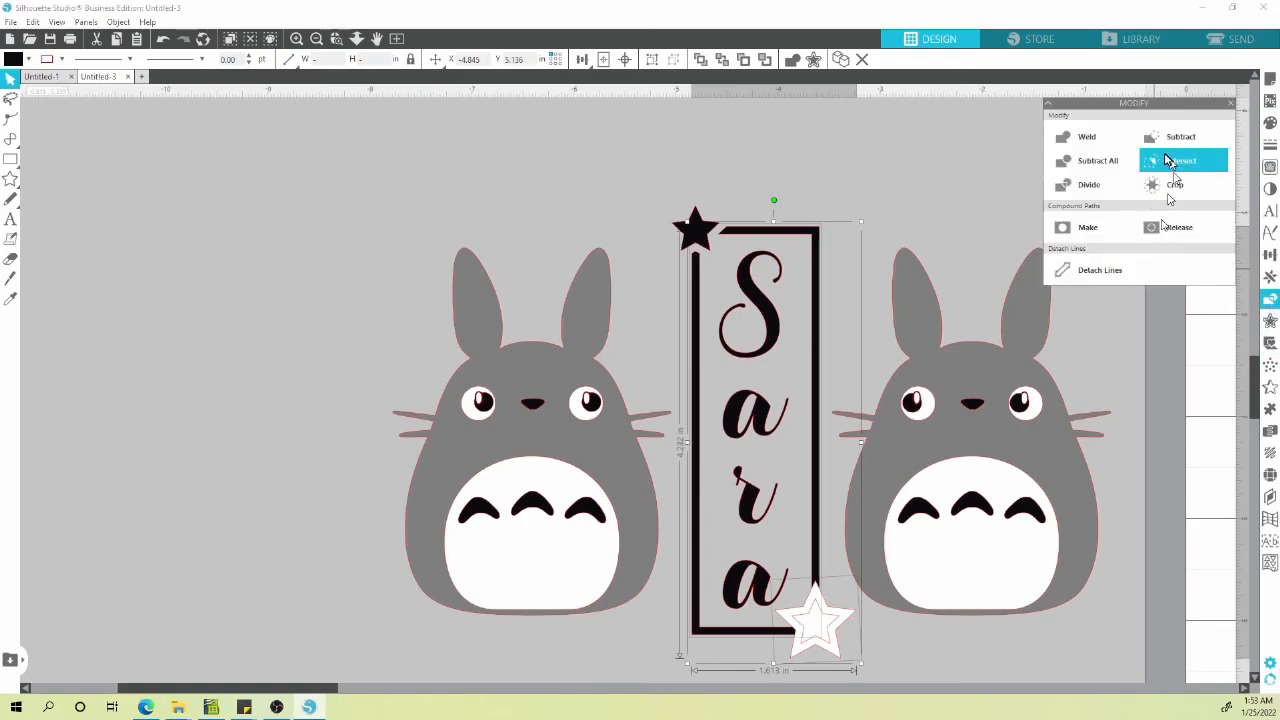
{"action": "left_click", "coordinate": [1170, 161]}
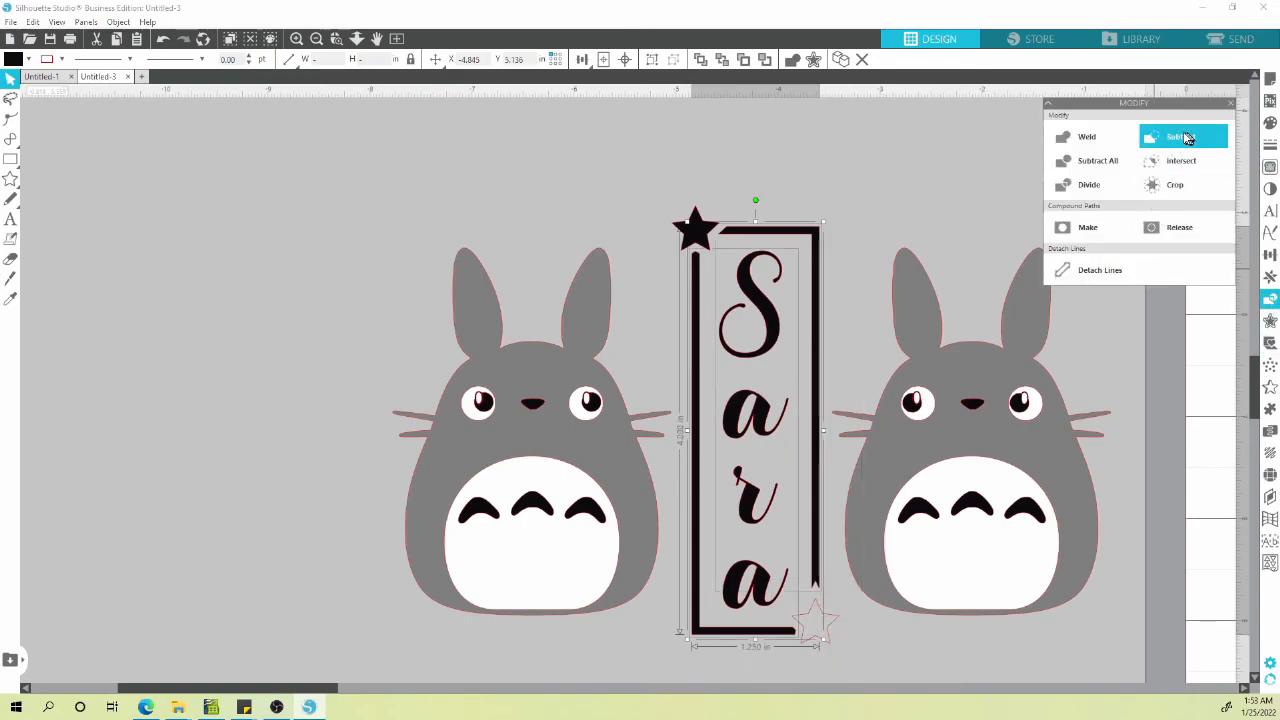
Fill the small star at the frame's lower-right corner with black.
{"action": "left_click", "coordinate": [822, 612]}
{"action": "left_click", "coordinate": [30, 60]}
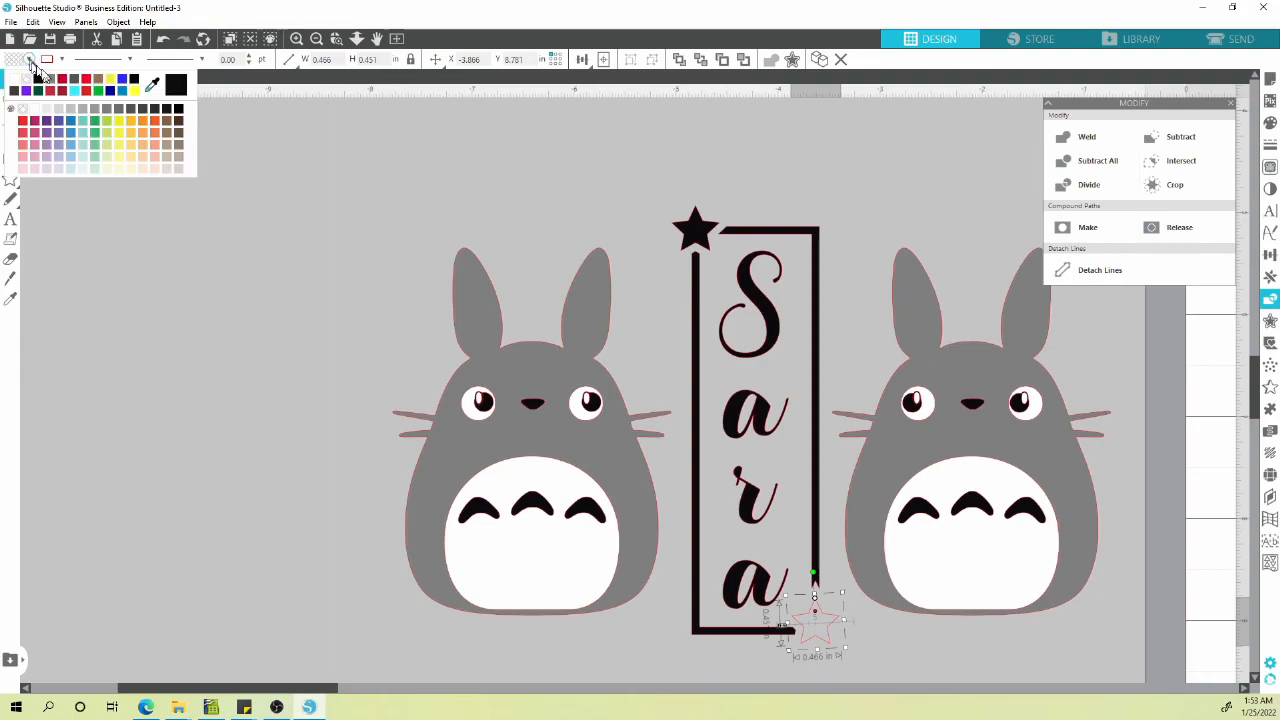
{"action": "left_click", "coordinate": [37, 79]}
{"action": "left_click", "coordinate": [898, 627]}
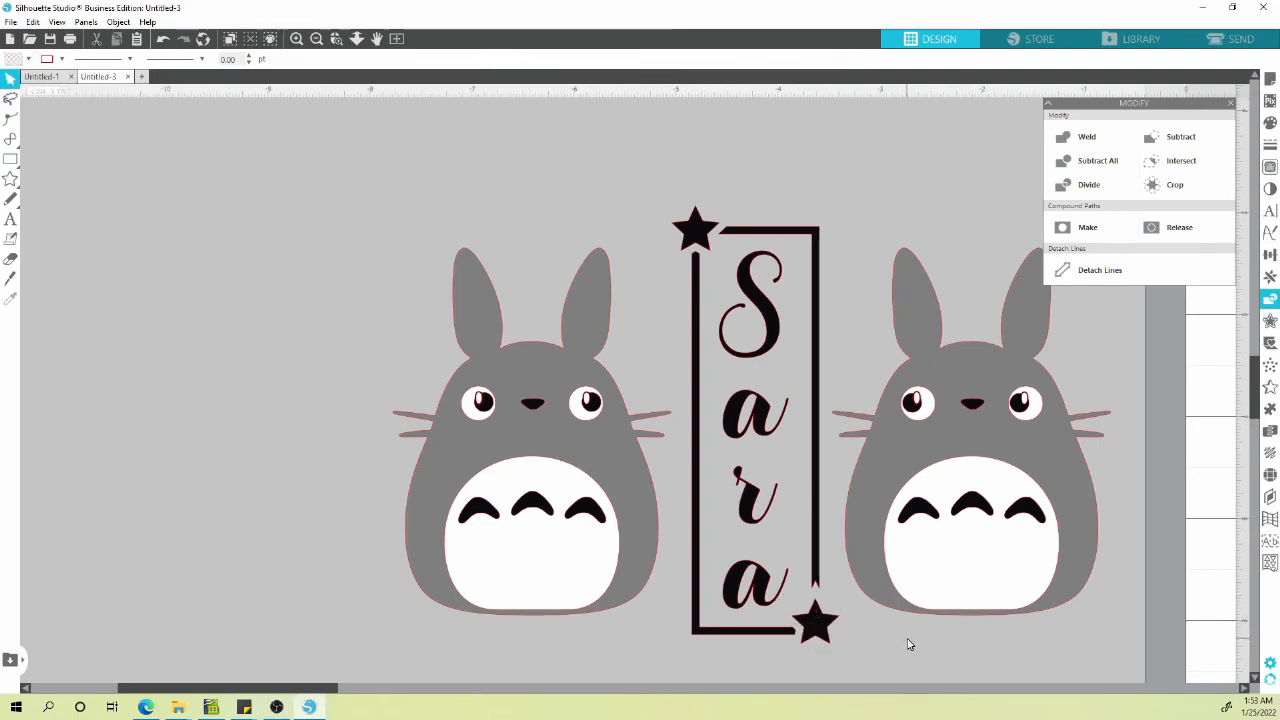
{"action": "scroll", "coordinate": [908, 644], "scroll_direction": "down", "scroll_amount": 3}
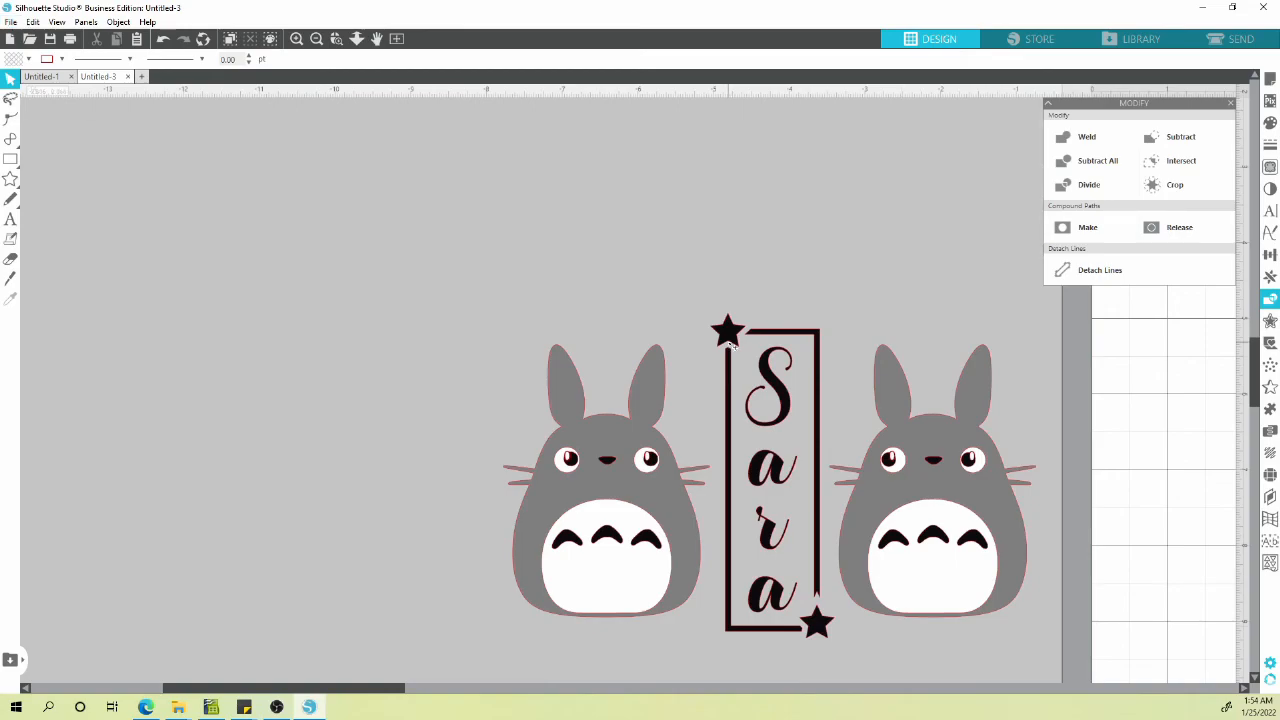
{"action": "left_click", "coordinate": [276, 707]}
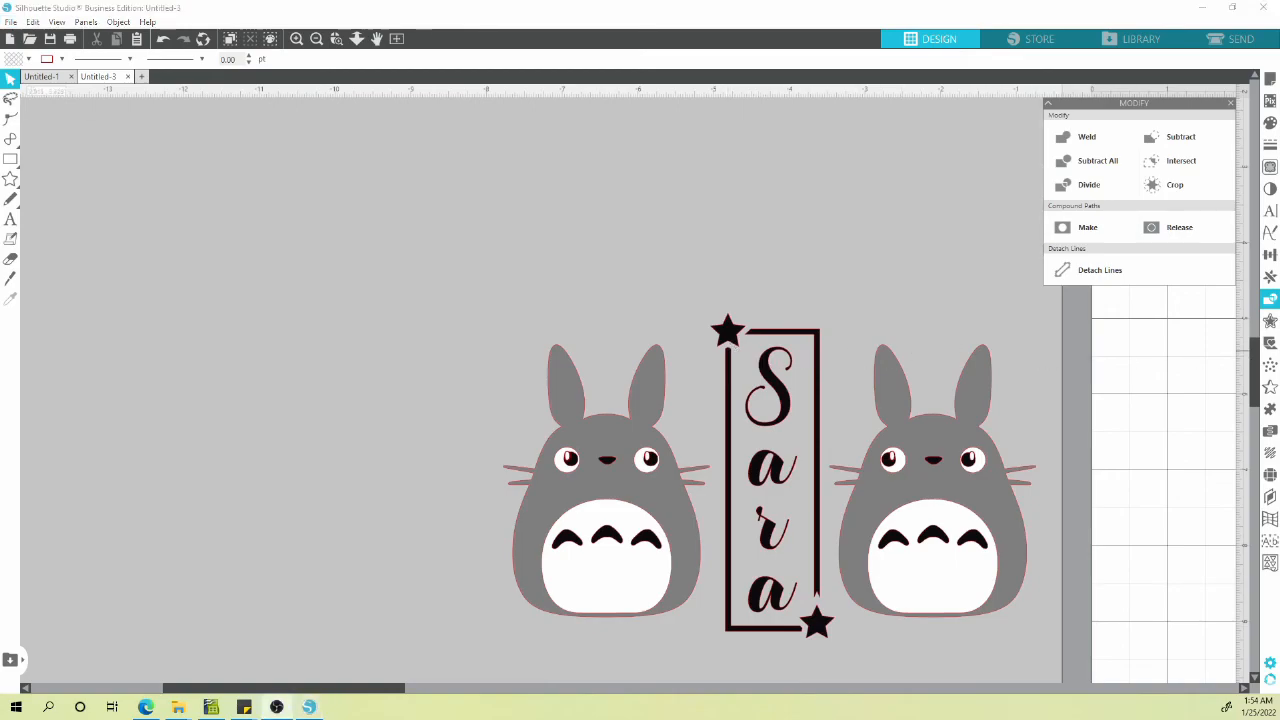